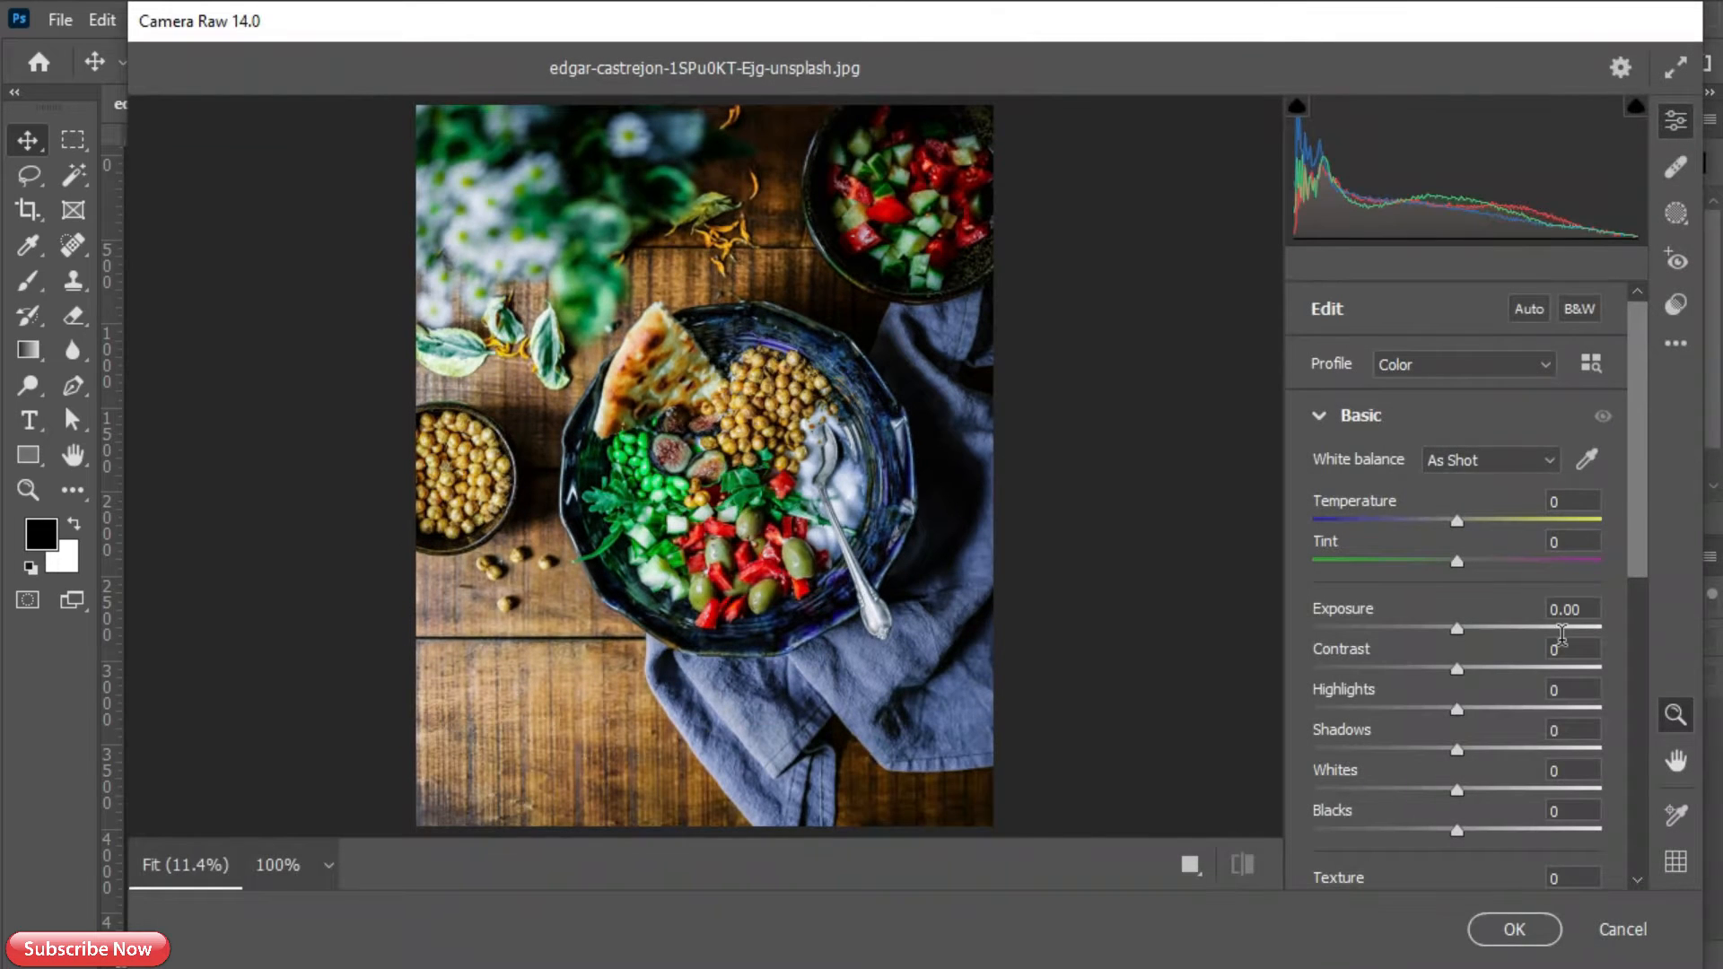
- Set Vibrance to +44, Exposure to +0.20 and Shadows to -8 for the food photo in Camera Raw and apply the filter
{"action": "scroll", "coordinate": [1447, 657], "scroll_direction": "down", "scroll_amount": 4}
{"action": "left_click_drag", "start_coordinate": [1458, 721], "coordinate": [1510, 721]}
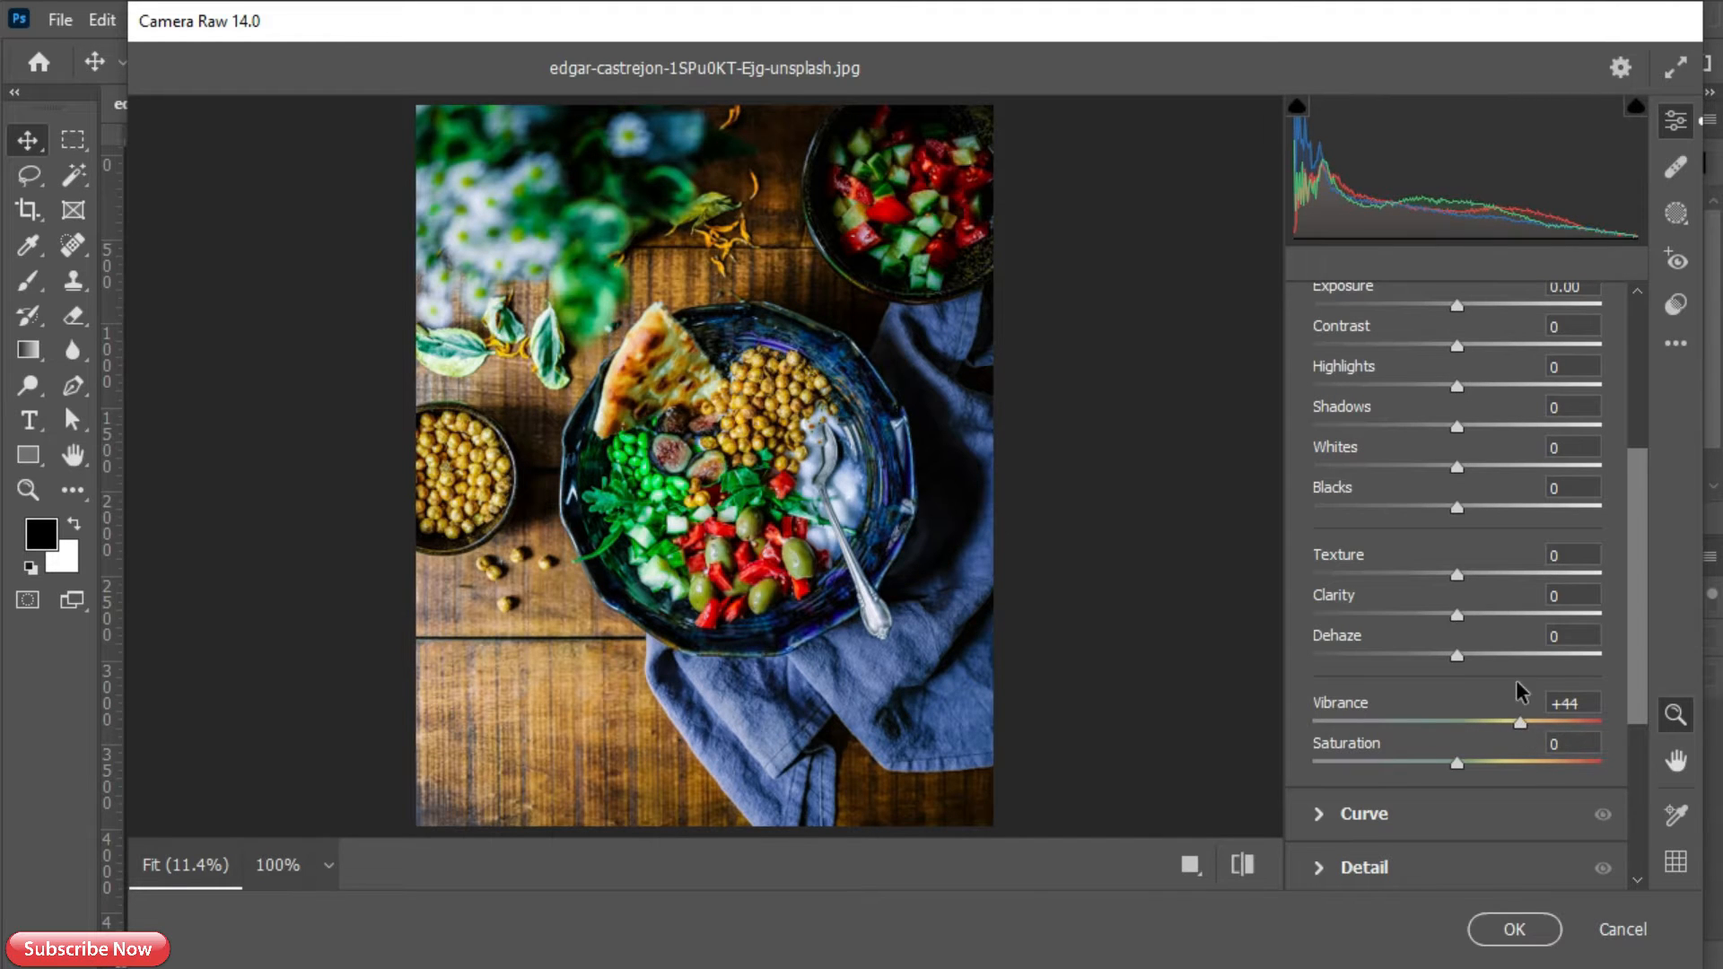
{"action": "scroll", "coordinate": [1517, 700], "scroll_direction": "up", "scroll_amount": 4}
{"action": "left_click_drag", "start_coordinate": [1459, 630], "coordinate": [1464, 630]}
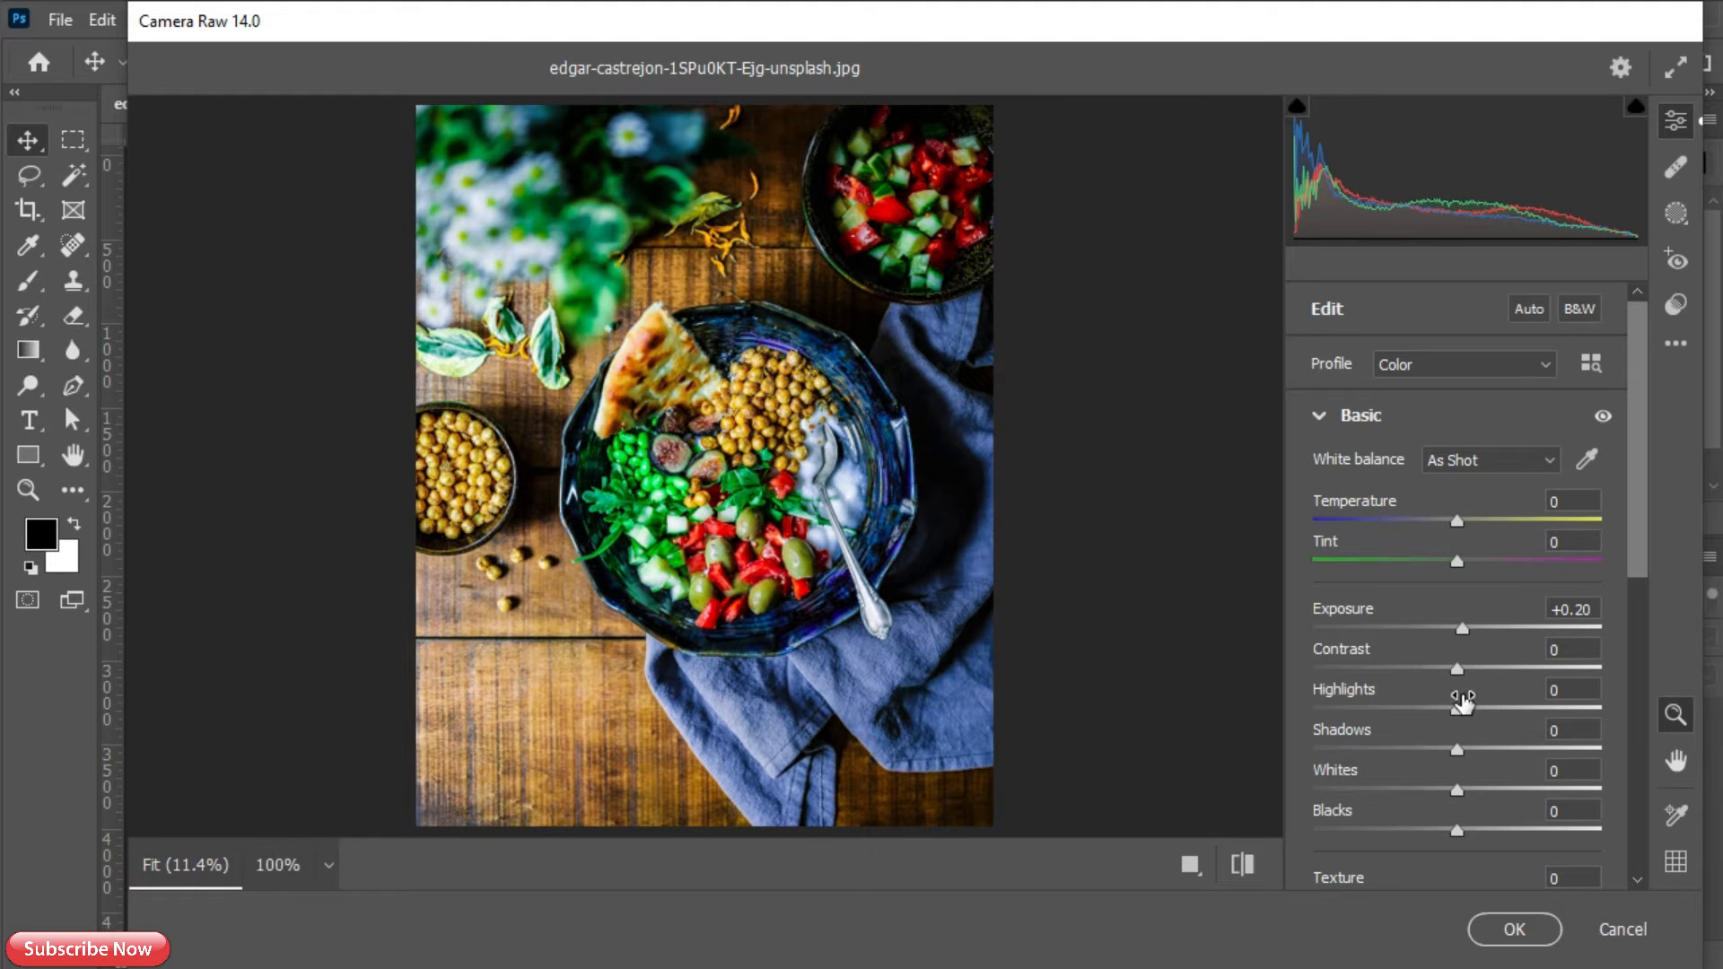
{"action": "left_click_drag", "start_coordinate": [1456, 750], "coordinate": [1443, 748]}
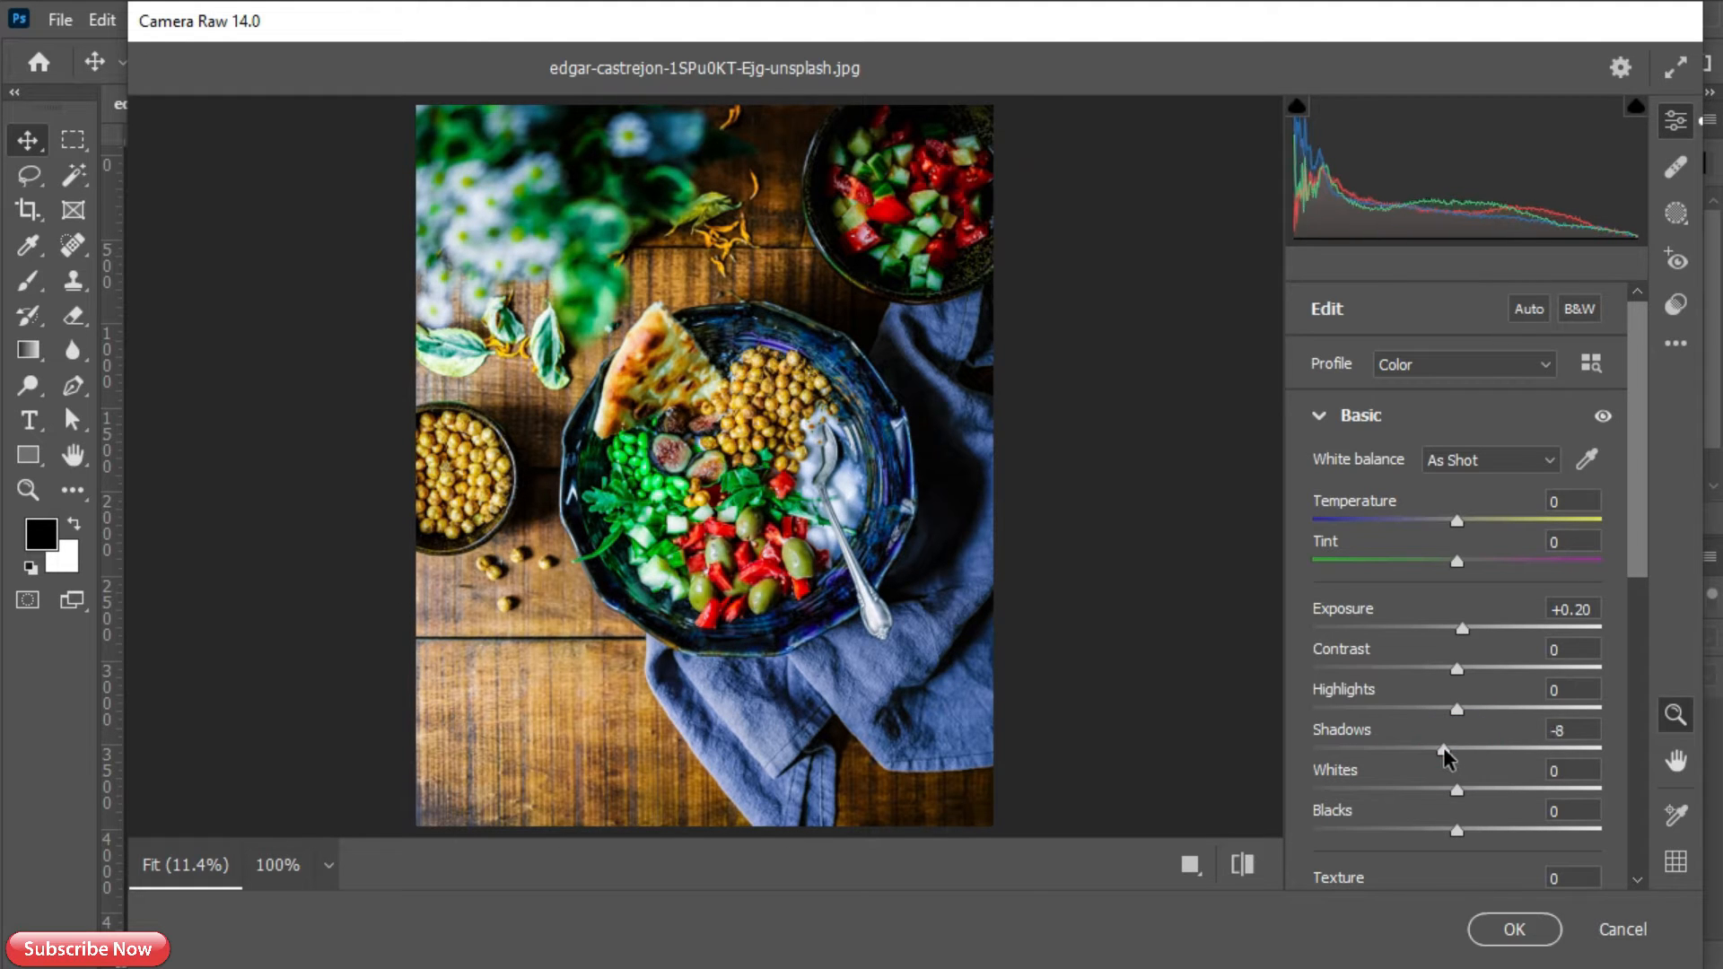
{"action": "left_click", "coordinate": [1514, 929]}
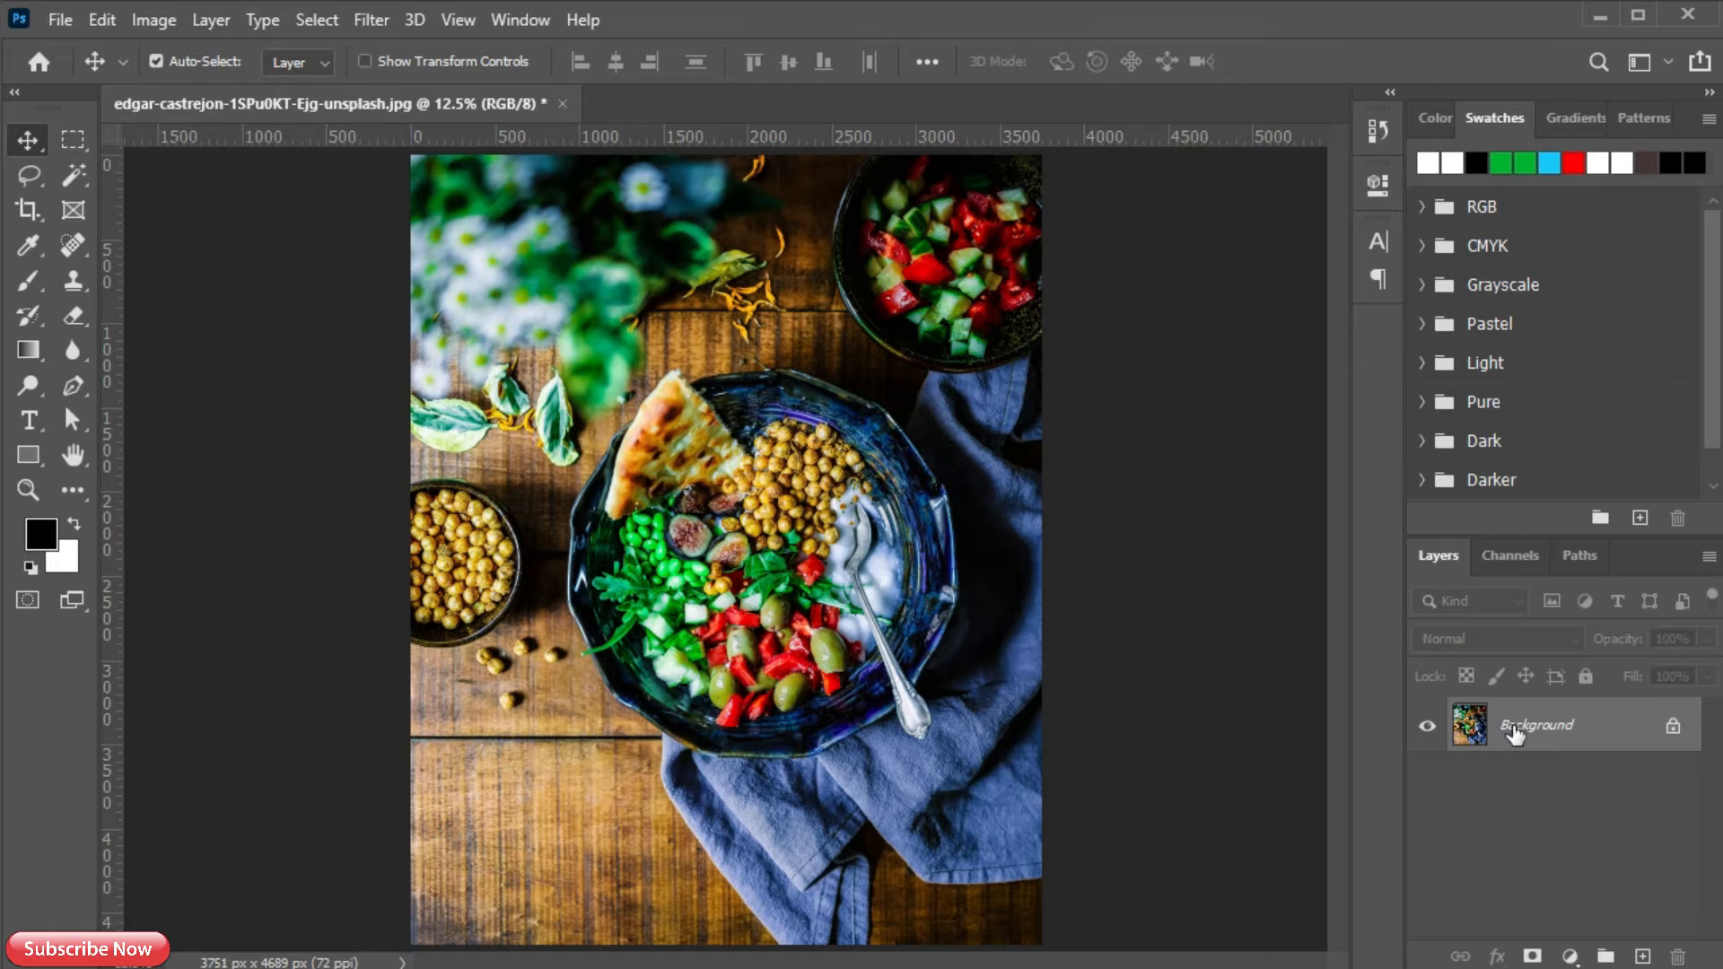
- Apply Levels to the food photo with the black input at 15 and the white input lowered slightly
{"action": "key", "text": "ctrl+l"}
{"action": "left_click_drag", "start_coordinate": [662, 436], "coordinate": [686, 429]}
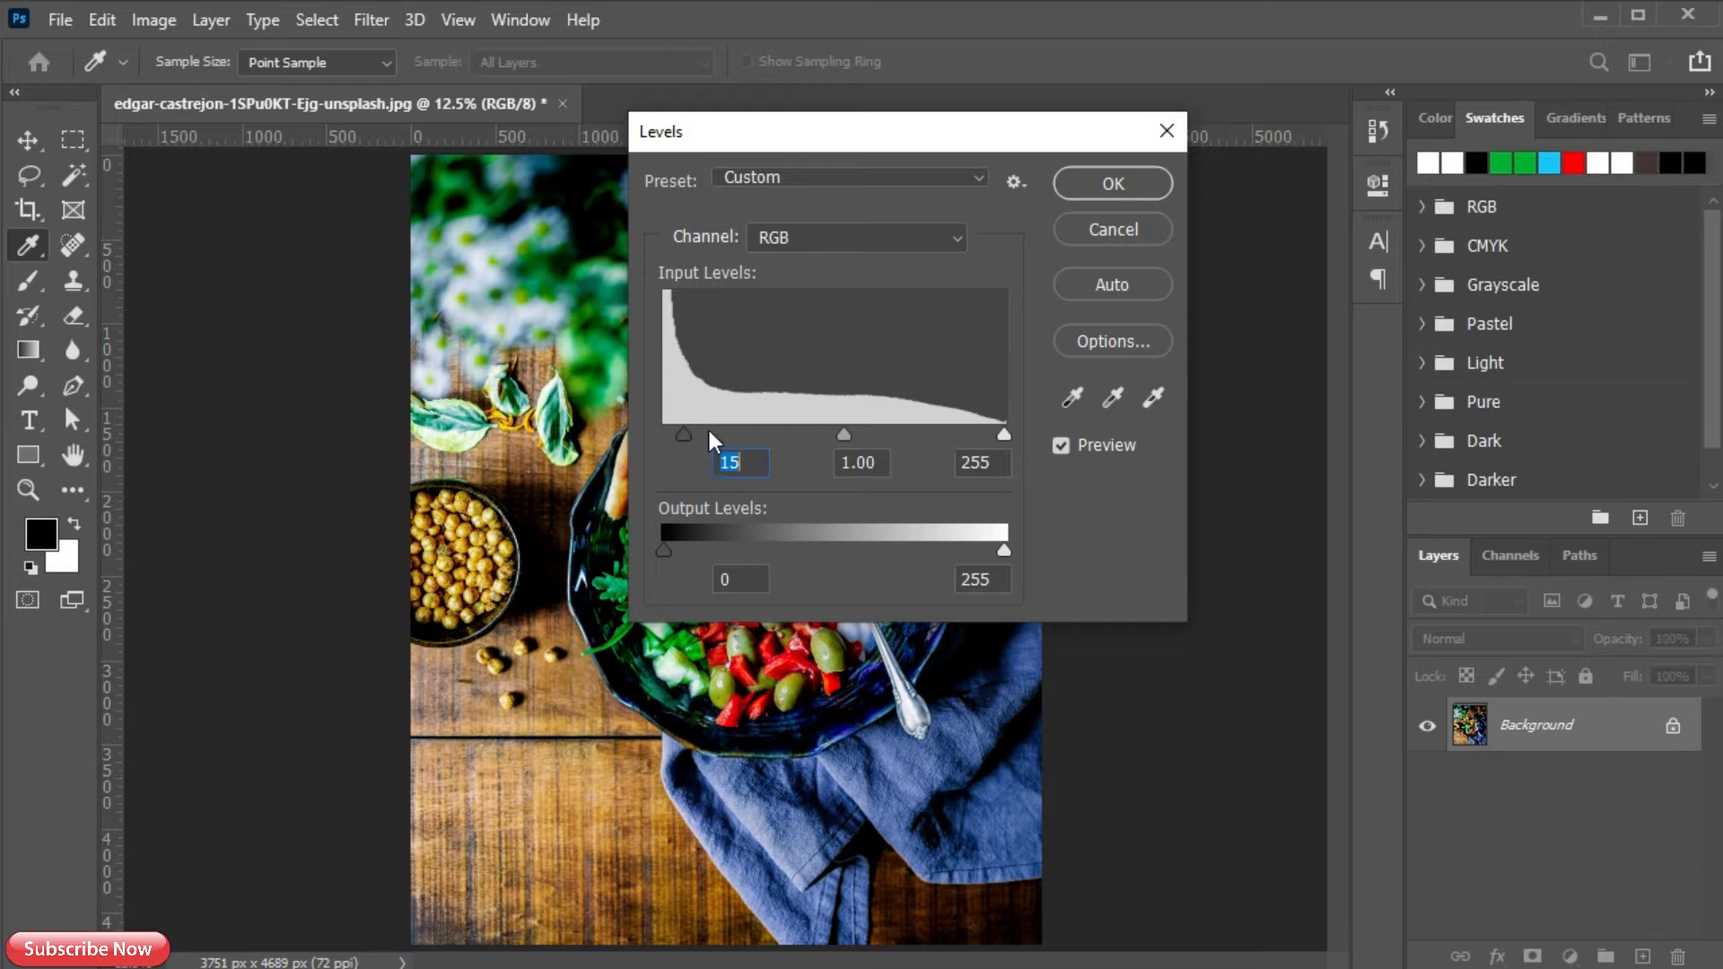
{"action": "left_click_drag", "start_coordinate": [1005, 438], "coordinate": [987, 438]}
{"action": "left_click", "coordinate": [1090, 198]}
{"action": "key", "text": "v"}
- Apply Levels to the photo a second time with the black input at 9 and a slightly lower white input
{"action": "left_click", "coordinate": [154, 19]}
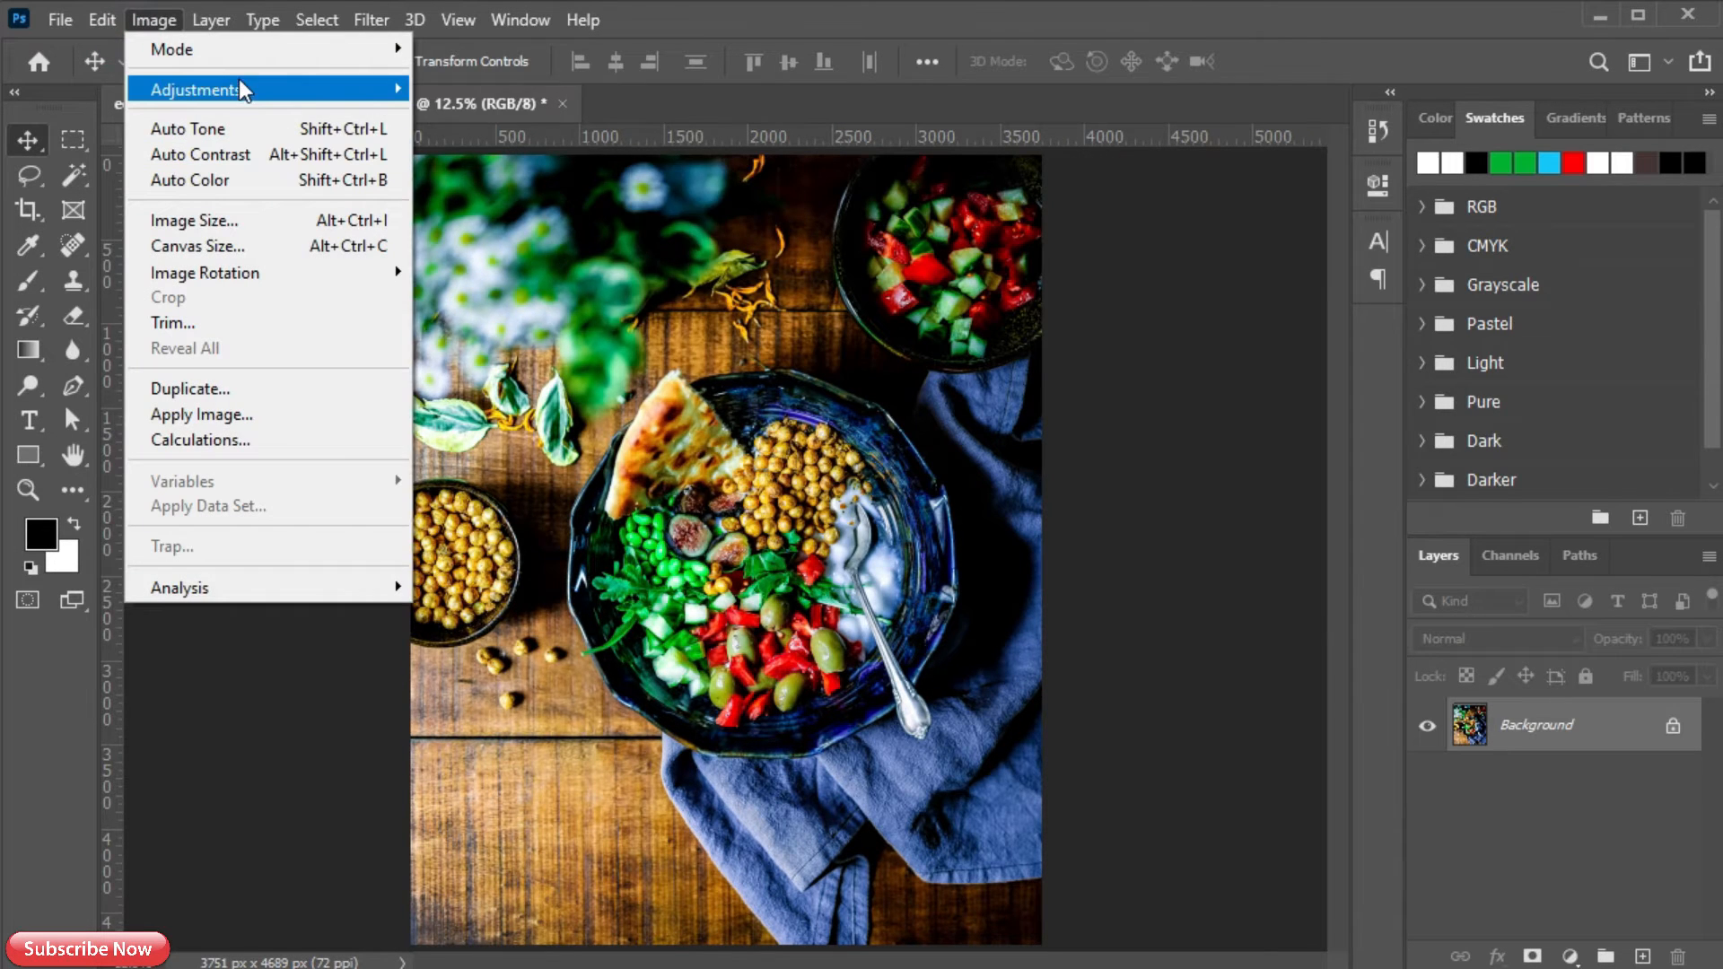
{"action": "mouse_move", "coordinate": [270, 89]}
{"action": "left_click", "coordinate": [524, 119]}
{"action": "left_click_drag", "start_coordinate": [662, 434], "coordinate": [676, 435]}
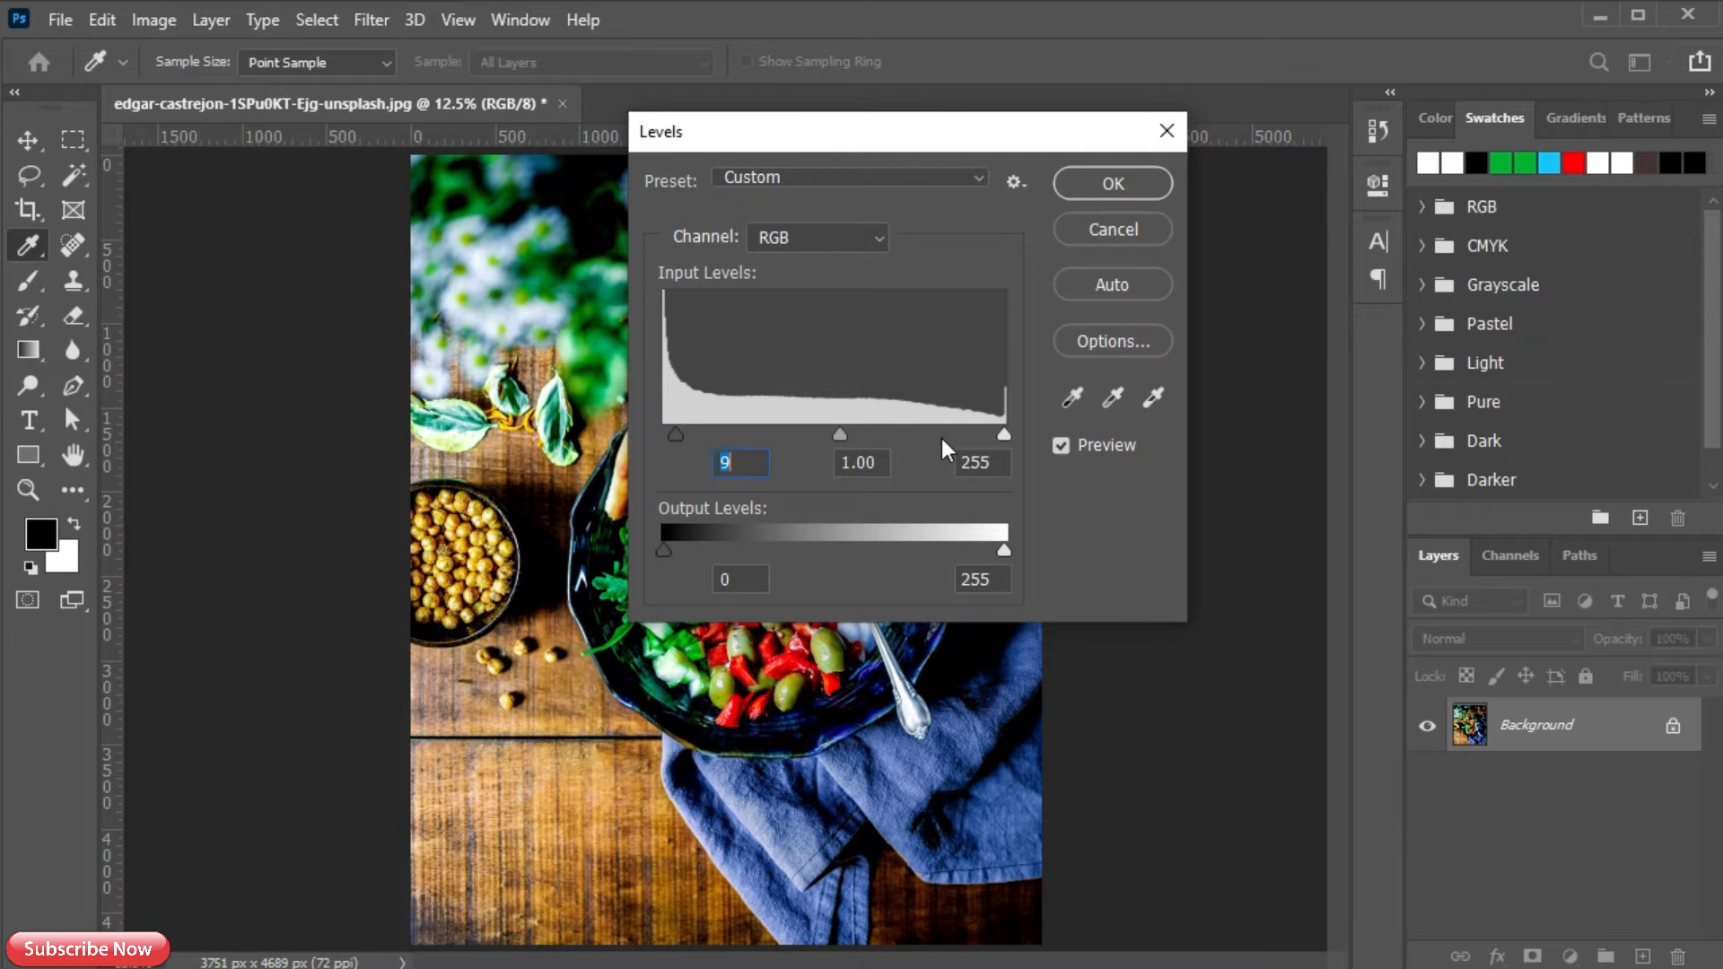
{"action": "left_click_drag", "start_coordinate": [1000, 433], "coordinate": [992, 427]}
{"action": "left_click", "coordinate": [1088, 183]}
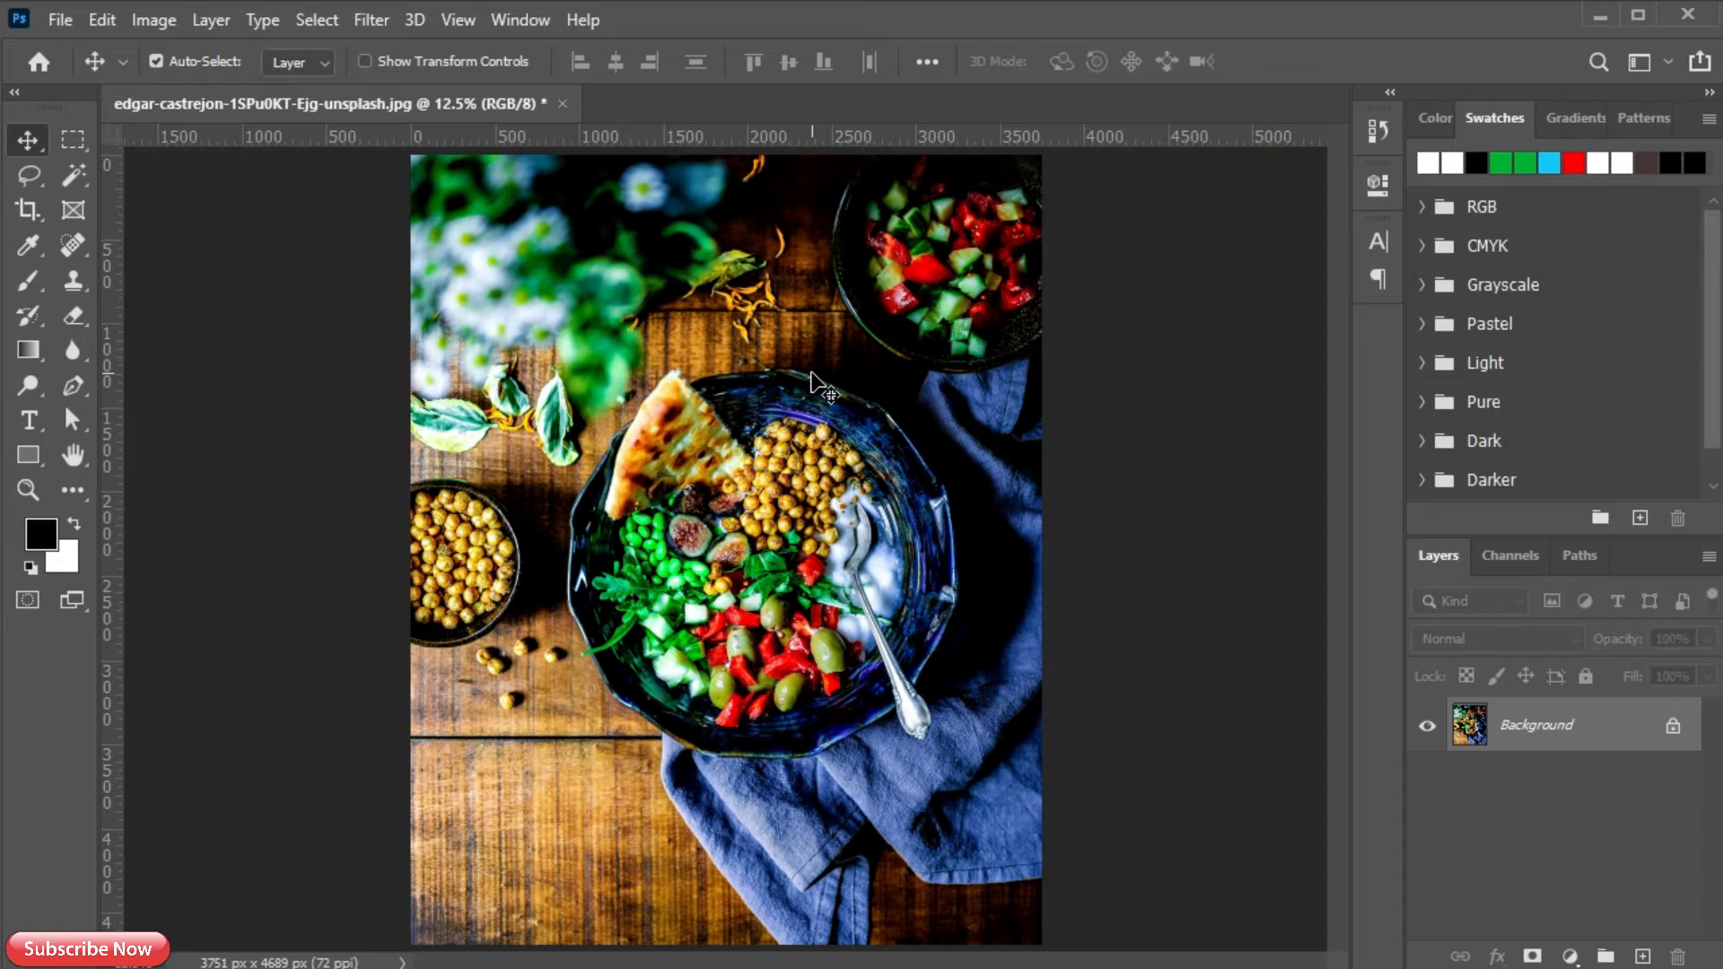
- Create a new document named "food banner" at 1080 x 1200 pixels and 72 pixels/inch
{"action": "key", "text": "ctrl+n"}
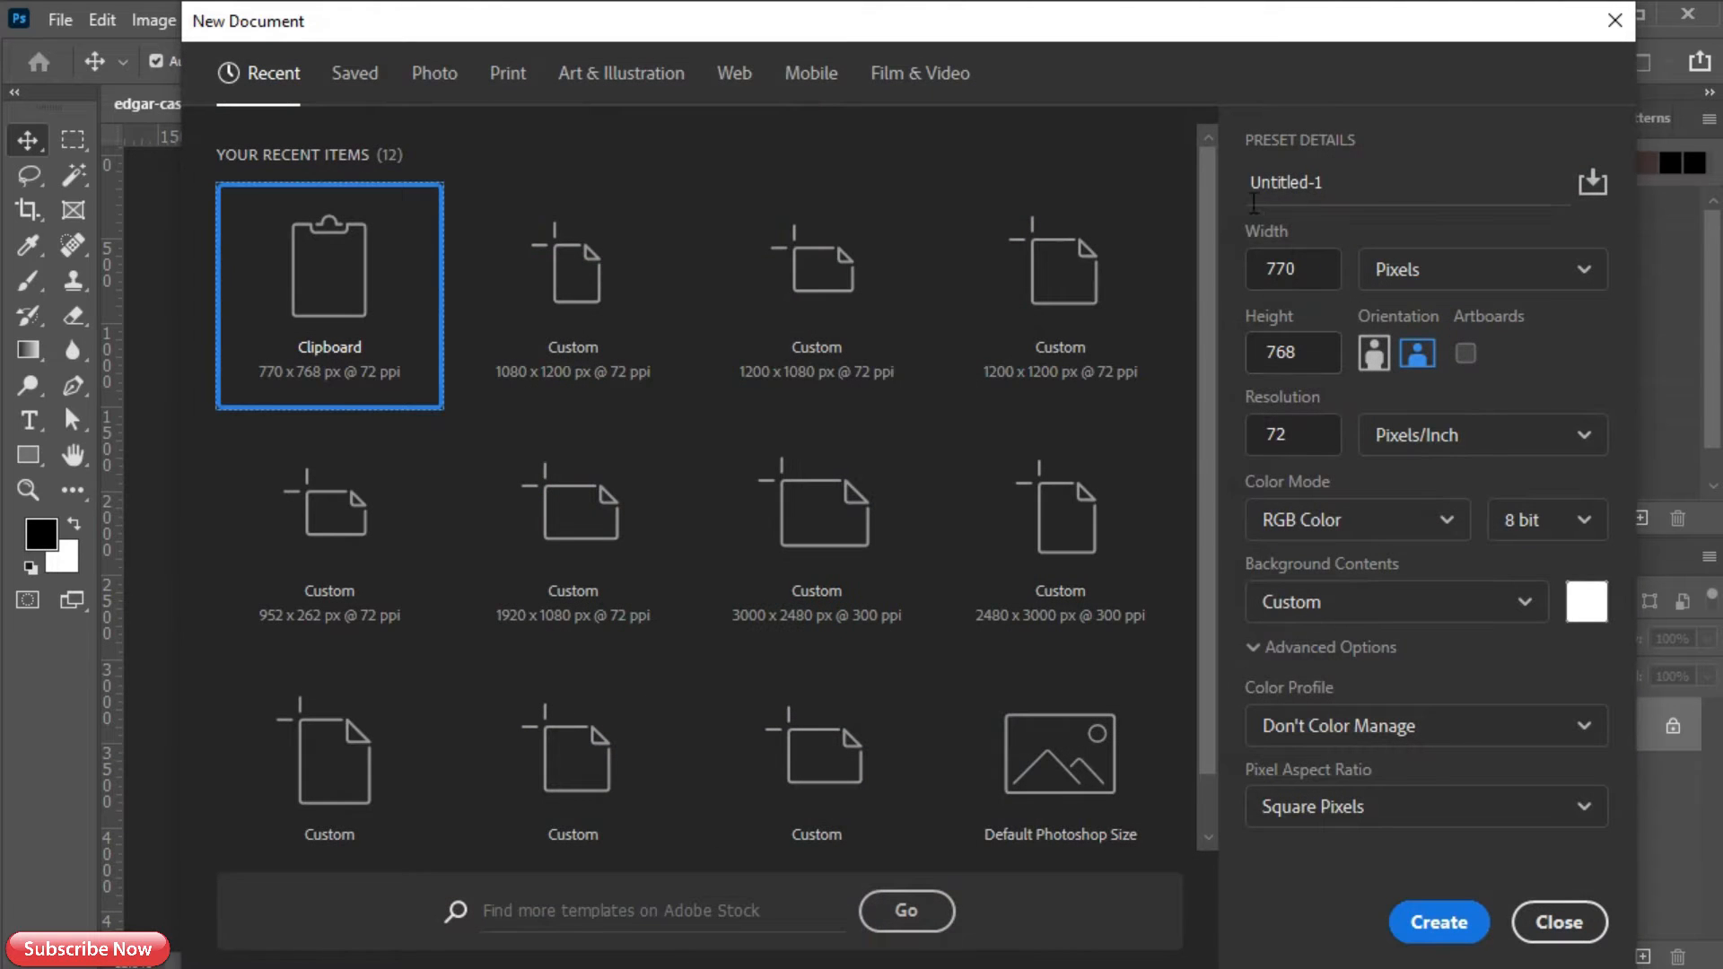
{"action": "double_click", "coordinate": [1355, 190]}
{"action": "type", "text": "food banner"}
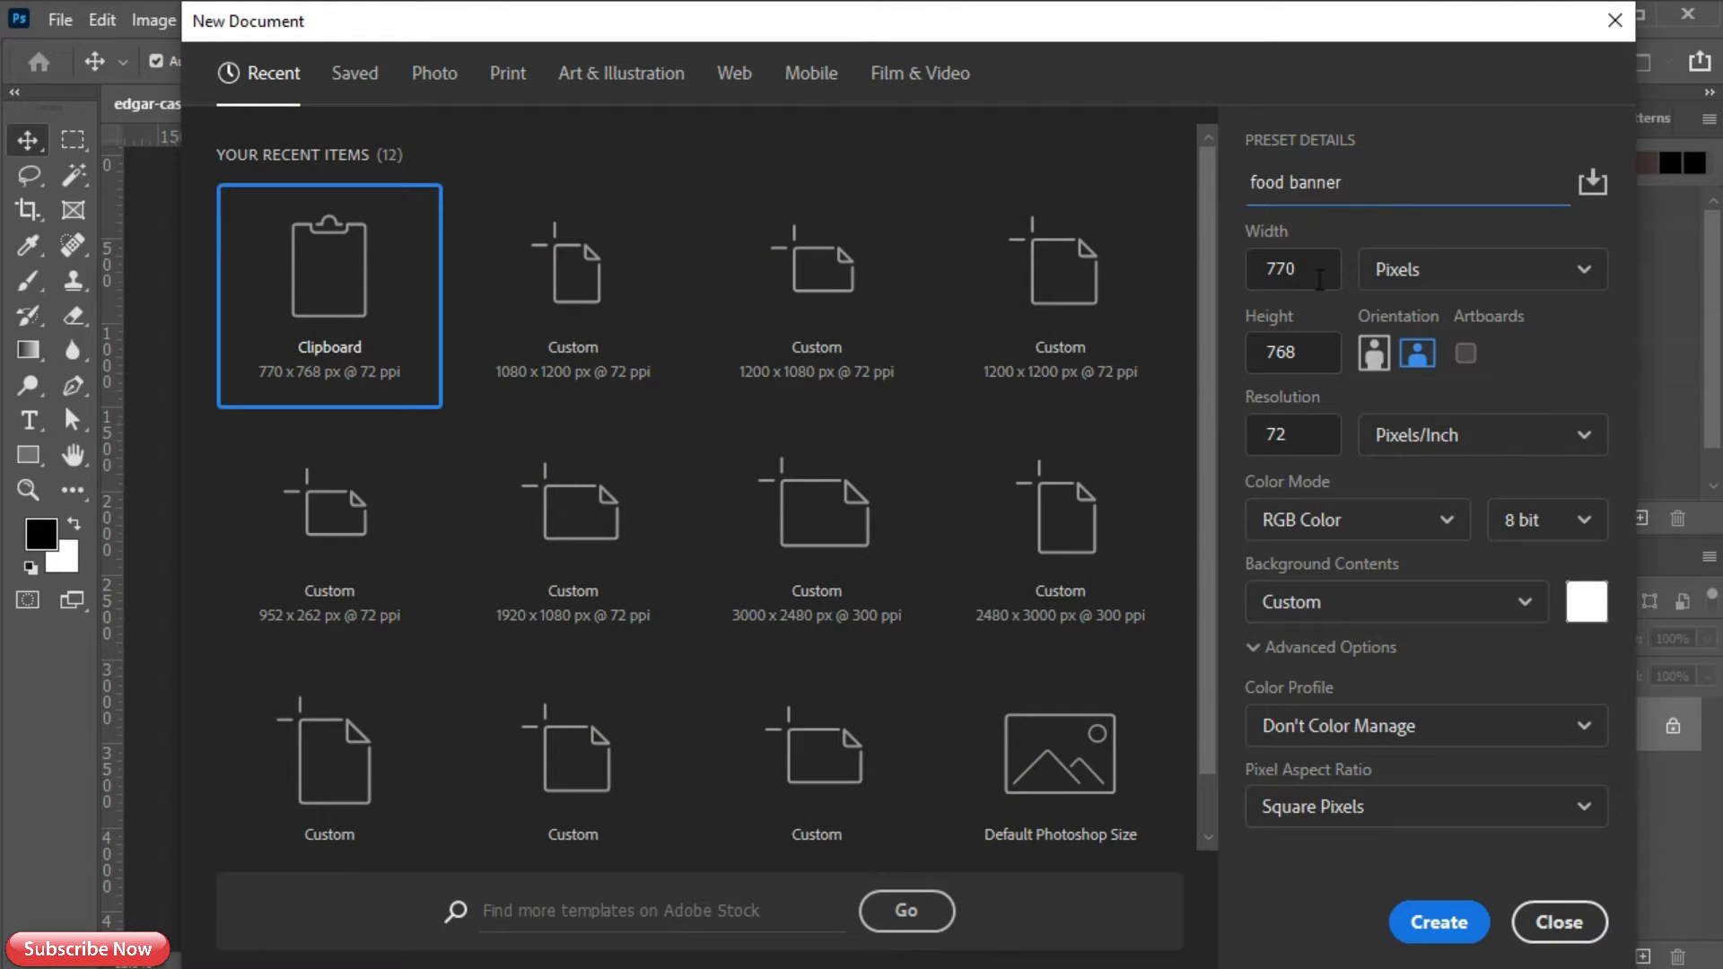
{"action": "double_click", "coordinate": [1315, 273]}
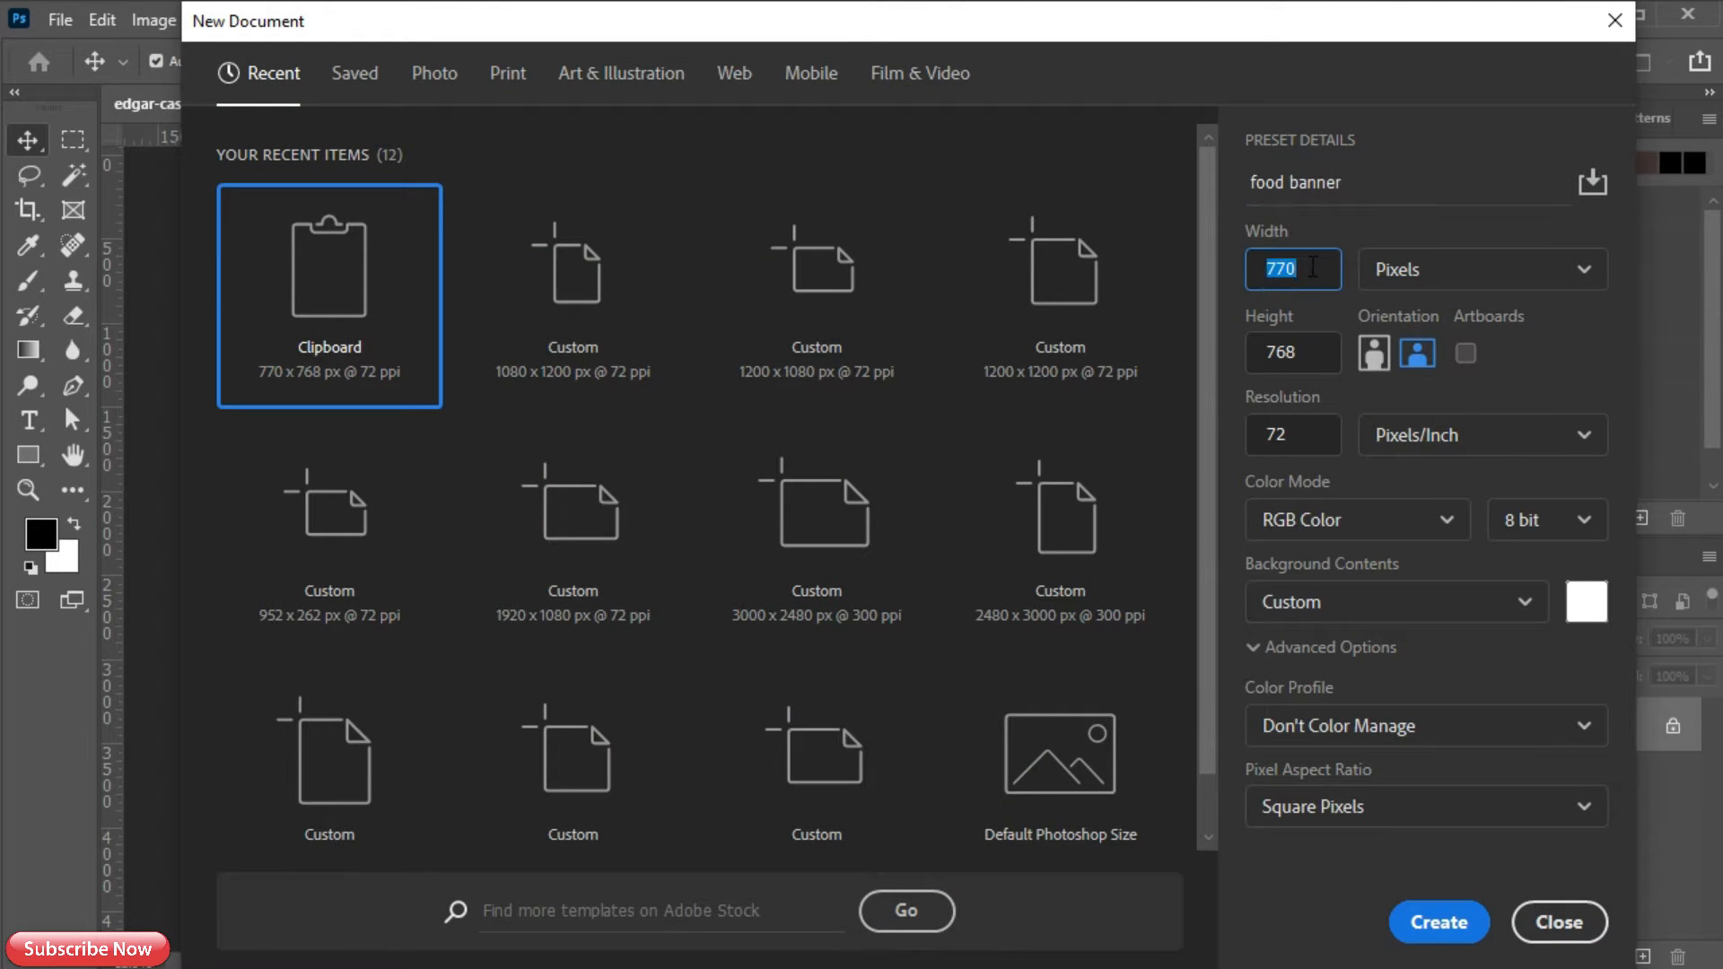
{"action": "left_click", "coordinate": [1317, 352]}
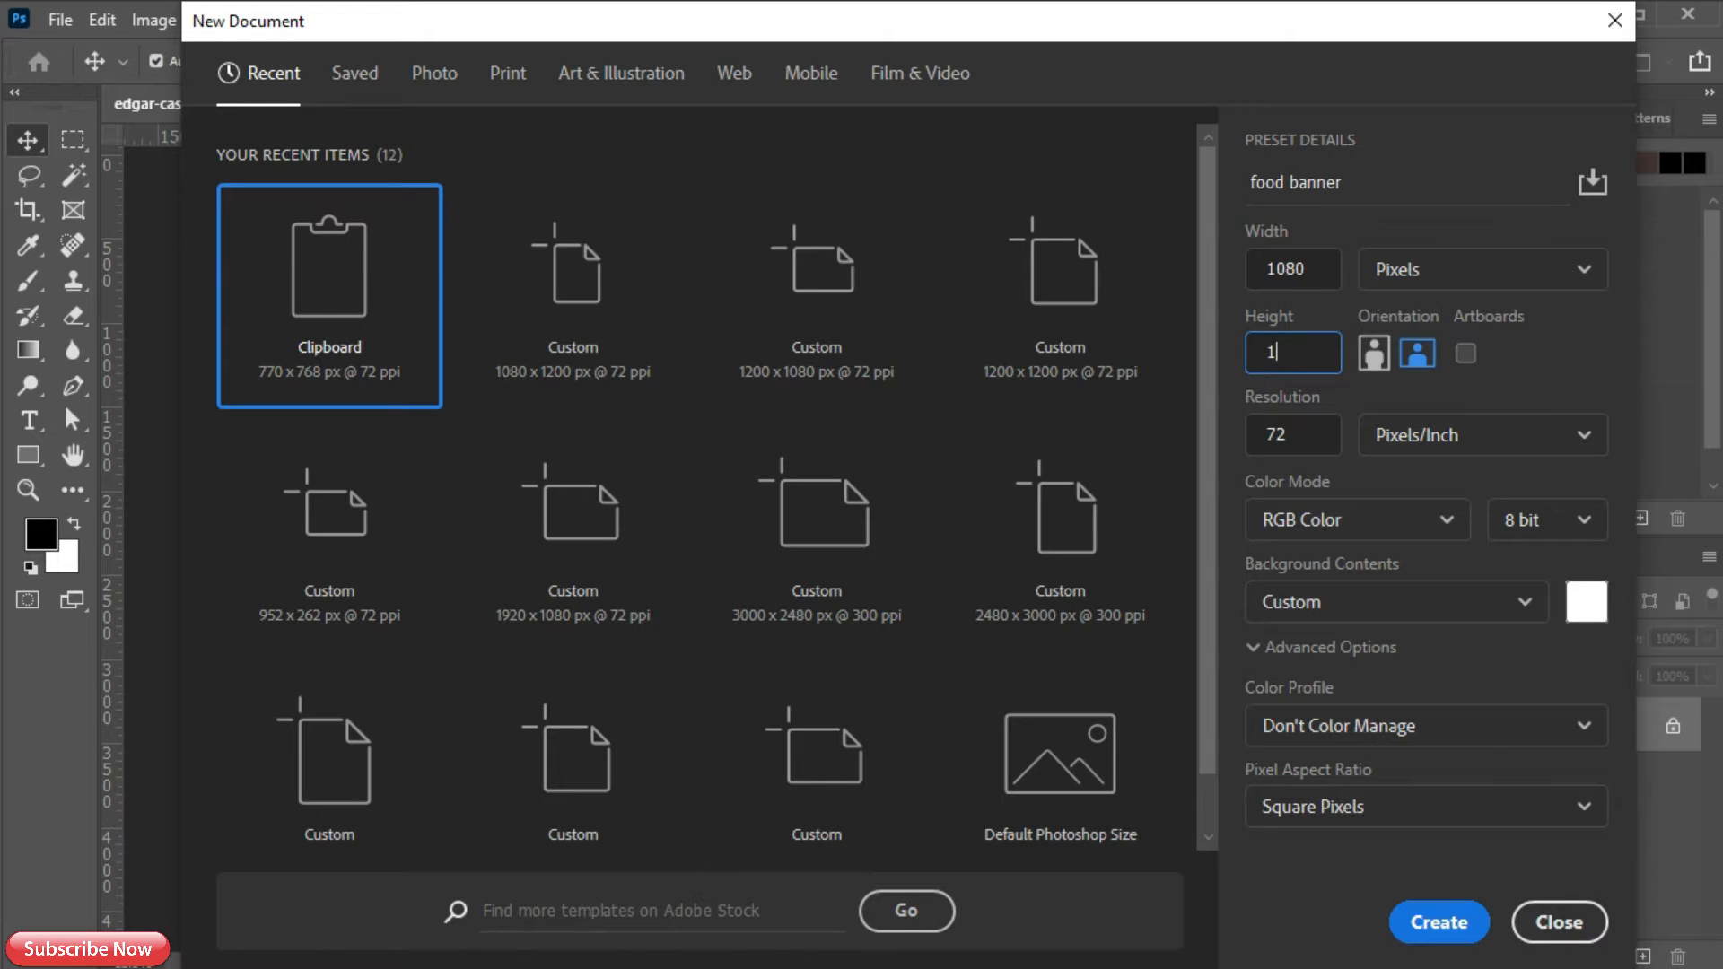
{"action": "left_click", "coordinate": [1436, 923]}
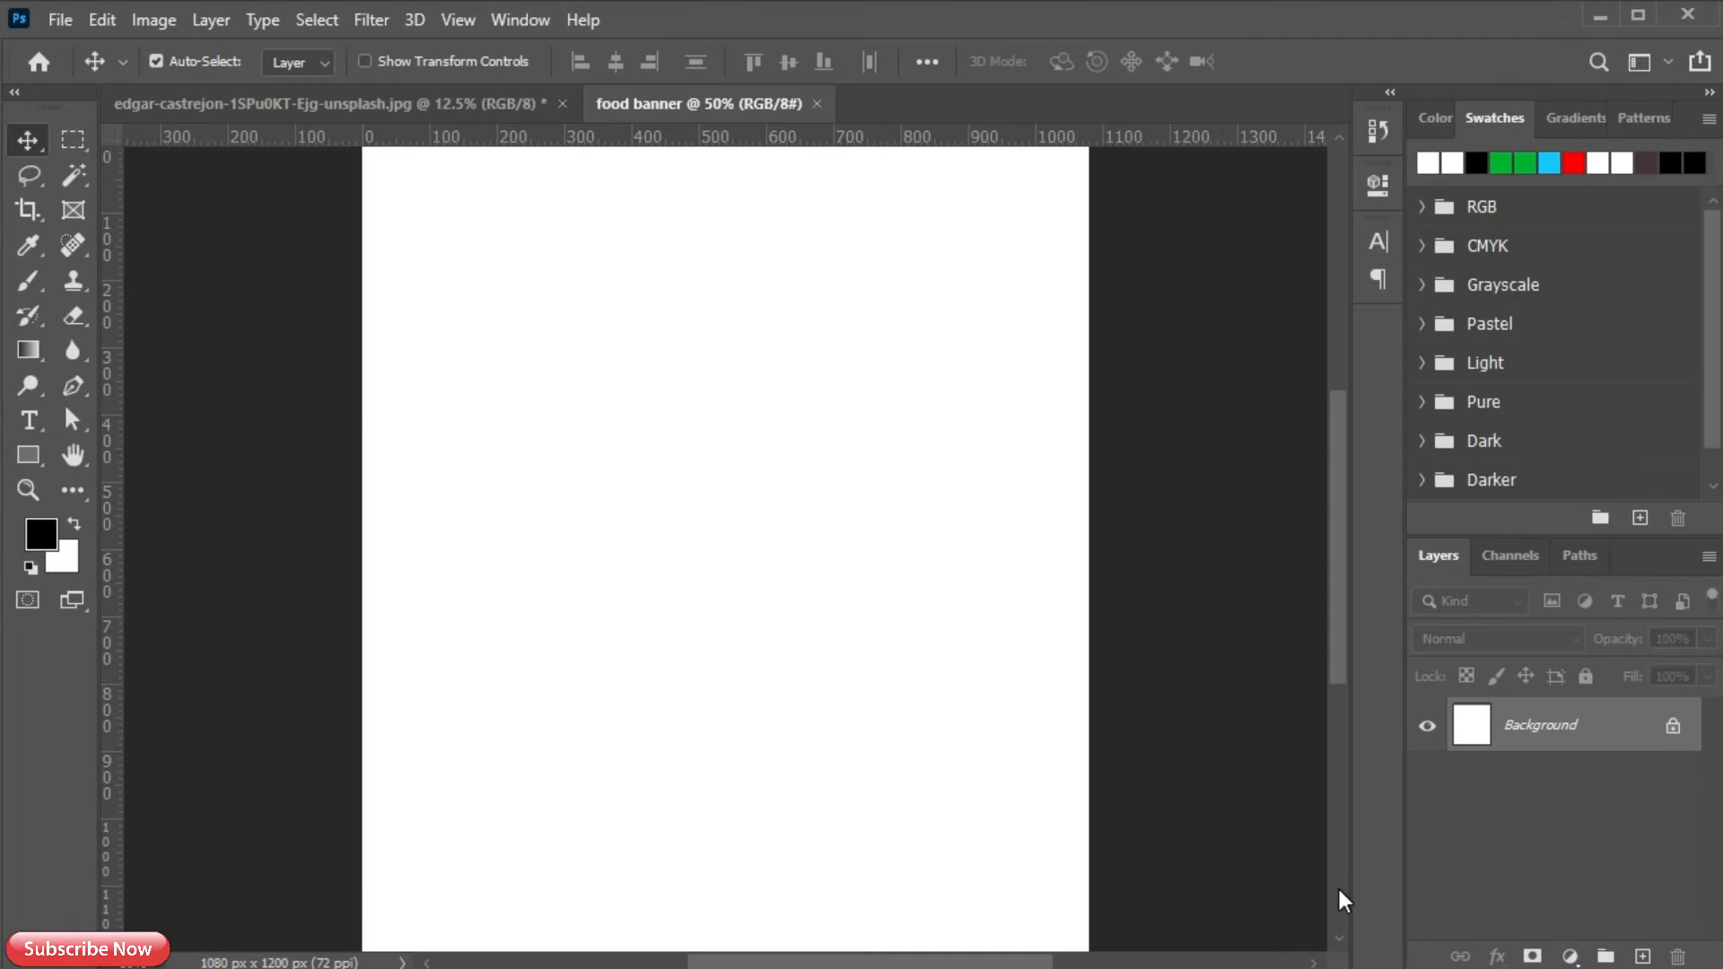
- Bring the edited food photo into the food banner document and convert its layer to a smart object
{"action": "left_click", "coordinate": [386, 109]}
{"action": "left_click_drag", "start_coordinate": [800, 278], "coordinate": [783, 560]}
{"action": "right_click", "coordinate": [1618, 758]}
{"action": "left_click", "coordinate": [1342, 373]}
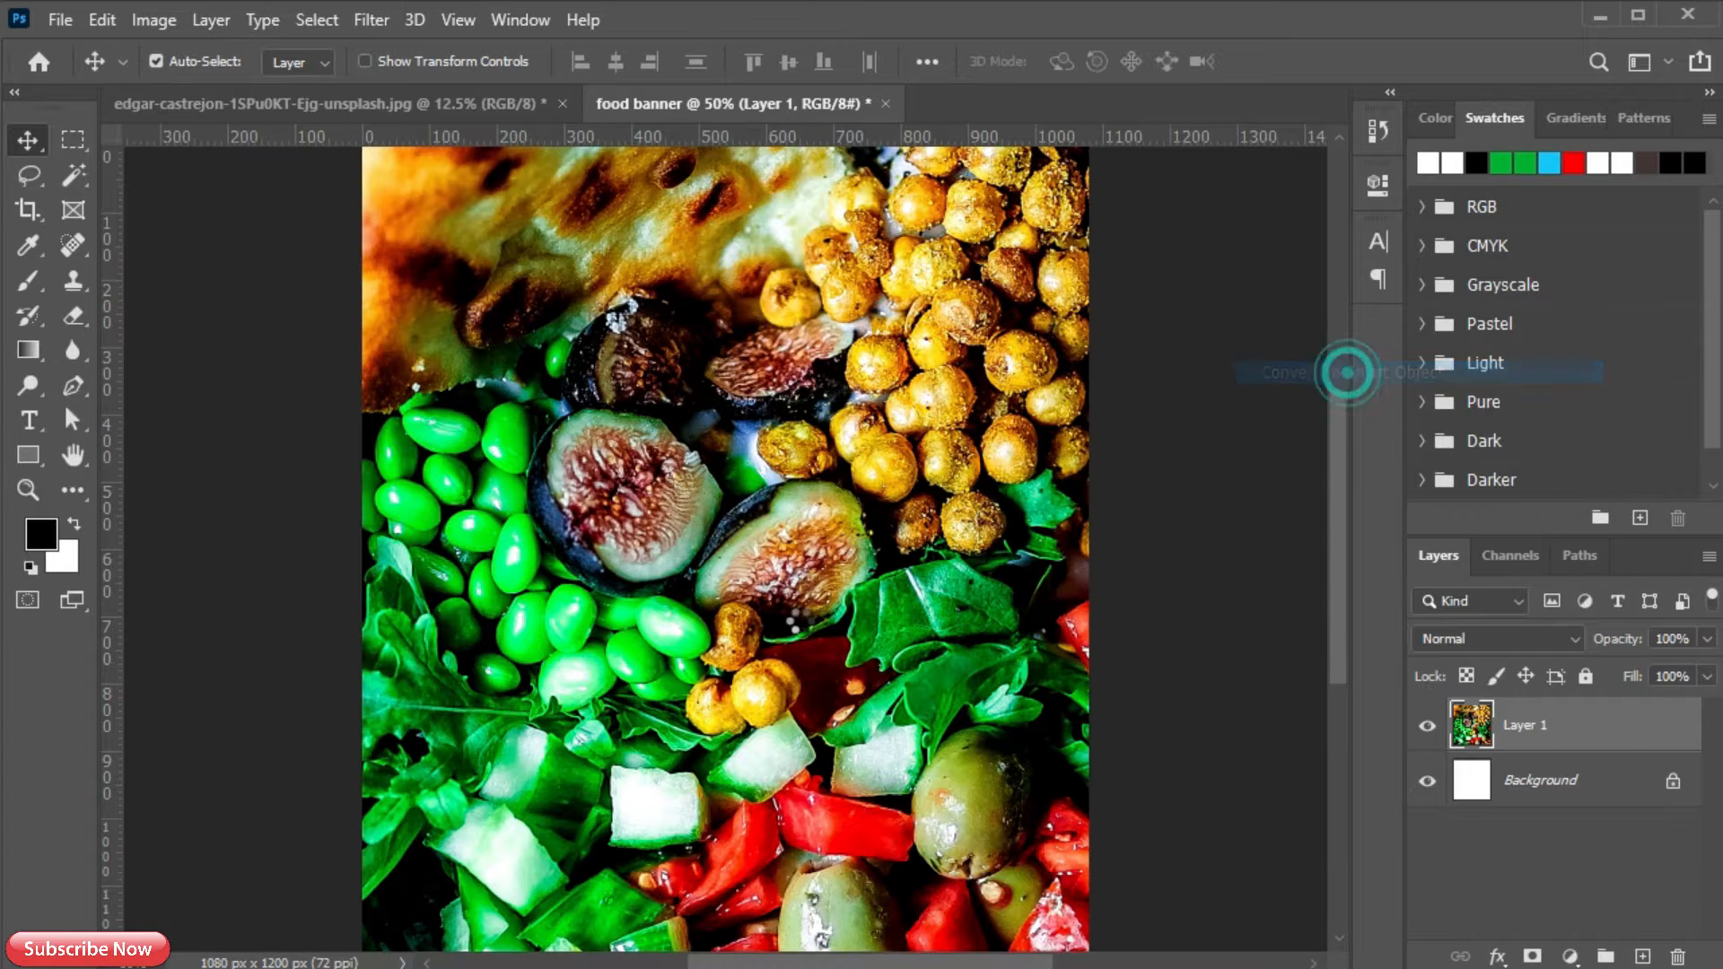
- Scale down and reposition the food photo with Free Transform so it fills the banner canvas
{"action": "key", "text": "ctrl+t"}
{"action": "scroll", "coordinate": [1030, 188], "scroll_direction": "down", "scroll_amount": 5}
{"action": "left_click_drag", "start_coordinate": [296, 549], "coordinate": [924, 553]}
{"action": "left_click_drag", "start_coordinate": [976, 584], "coordinate": [678, 584]}
{"action": "left_click_drag", "start_coordinate": [886, 549], "coordinate": [854, 549]}
{"action": "scroll", "coordinate": [781, 547], "scroll_direction": "up", "scroll_amount": 3}
{"action": "left_click_drag", "start_coordinate": [748, 538], "coordinate": [748, 572]}
{"action": "left_click", "coordinate": [1290, 61]}
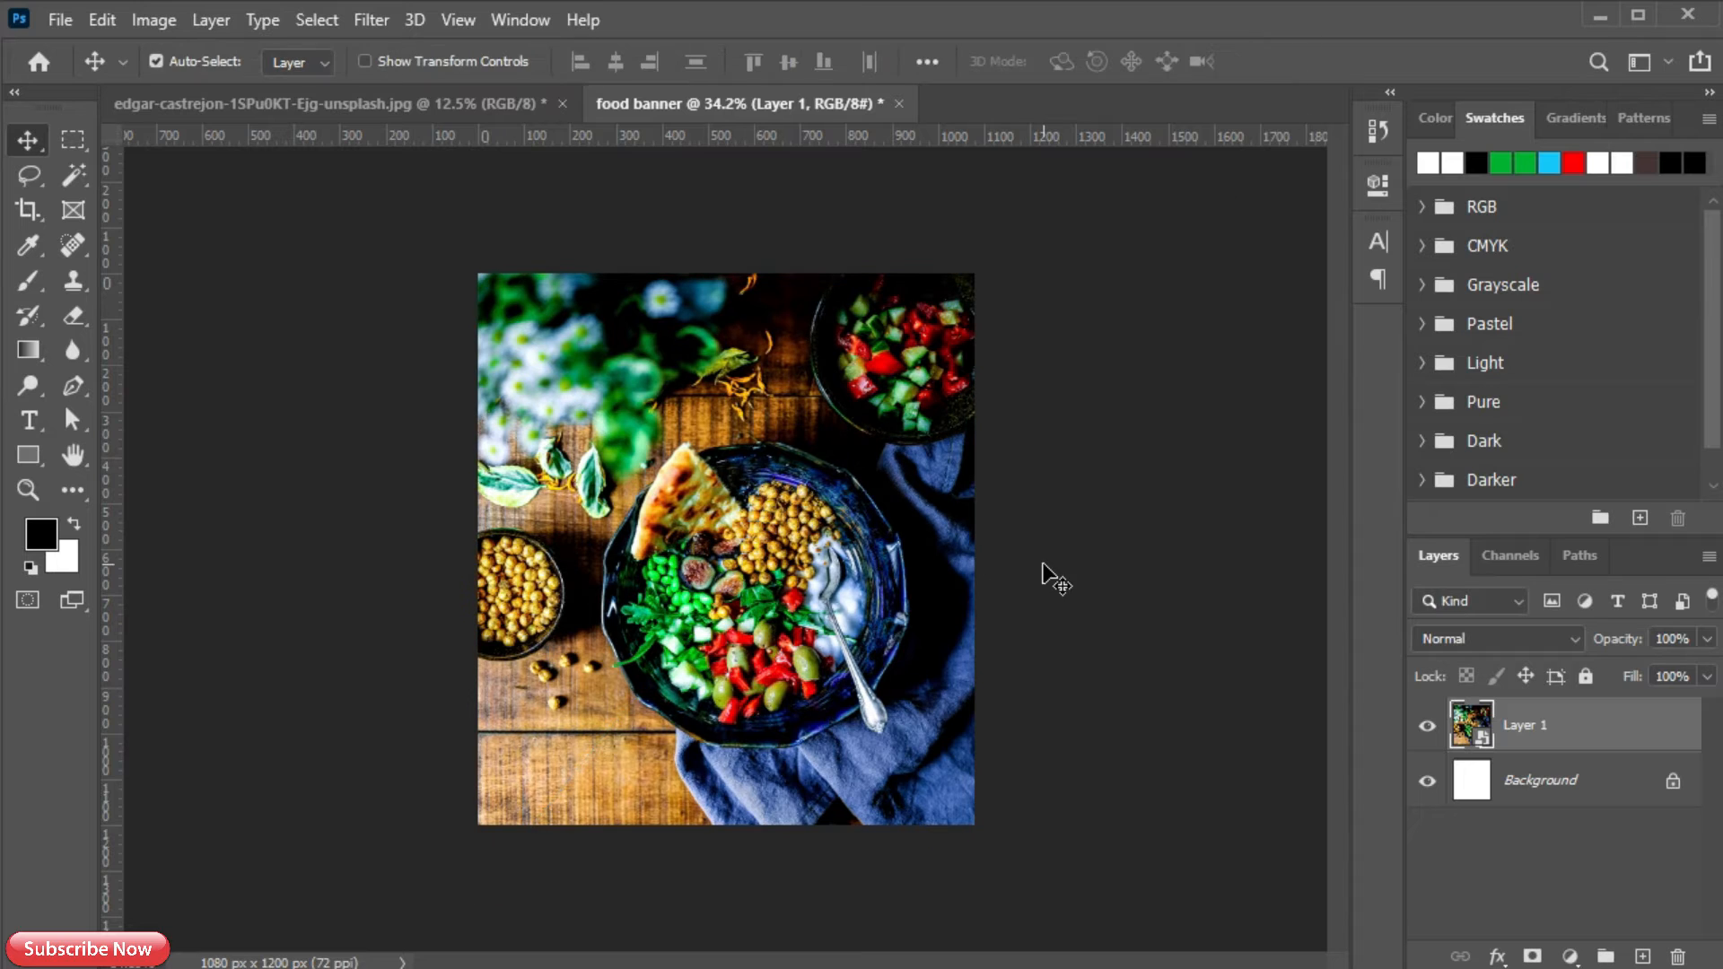
- Add a guide layout that marks equal margins along all four edges of the canvas
{"action": "key", "text": "ctrl+plus"}
{"action": "left_click", "coordinate": [458, 20]}
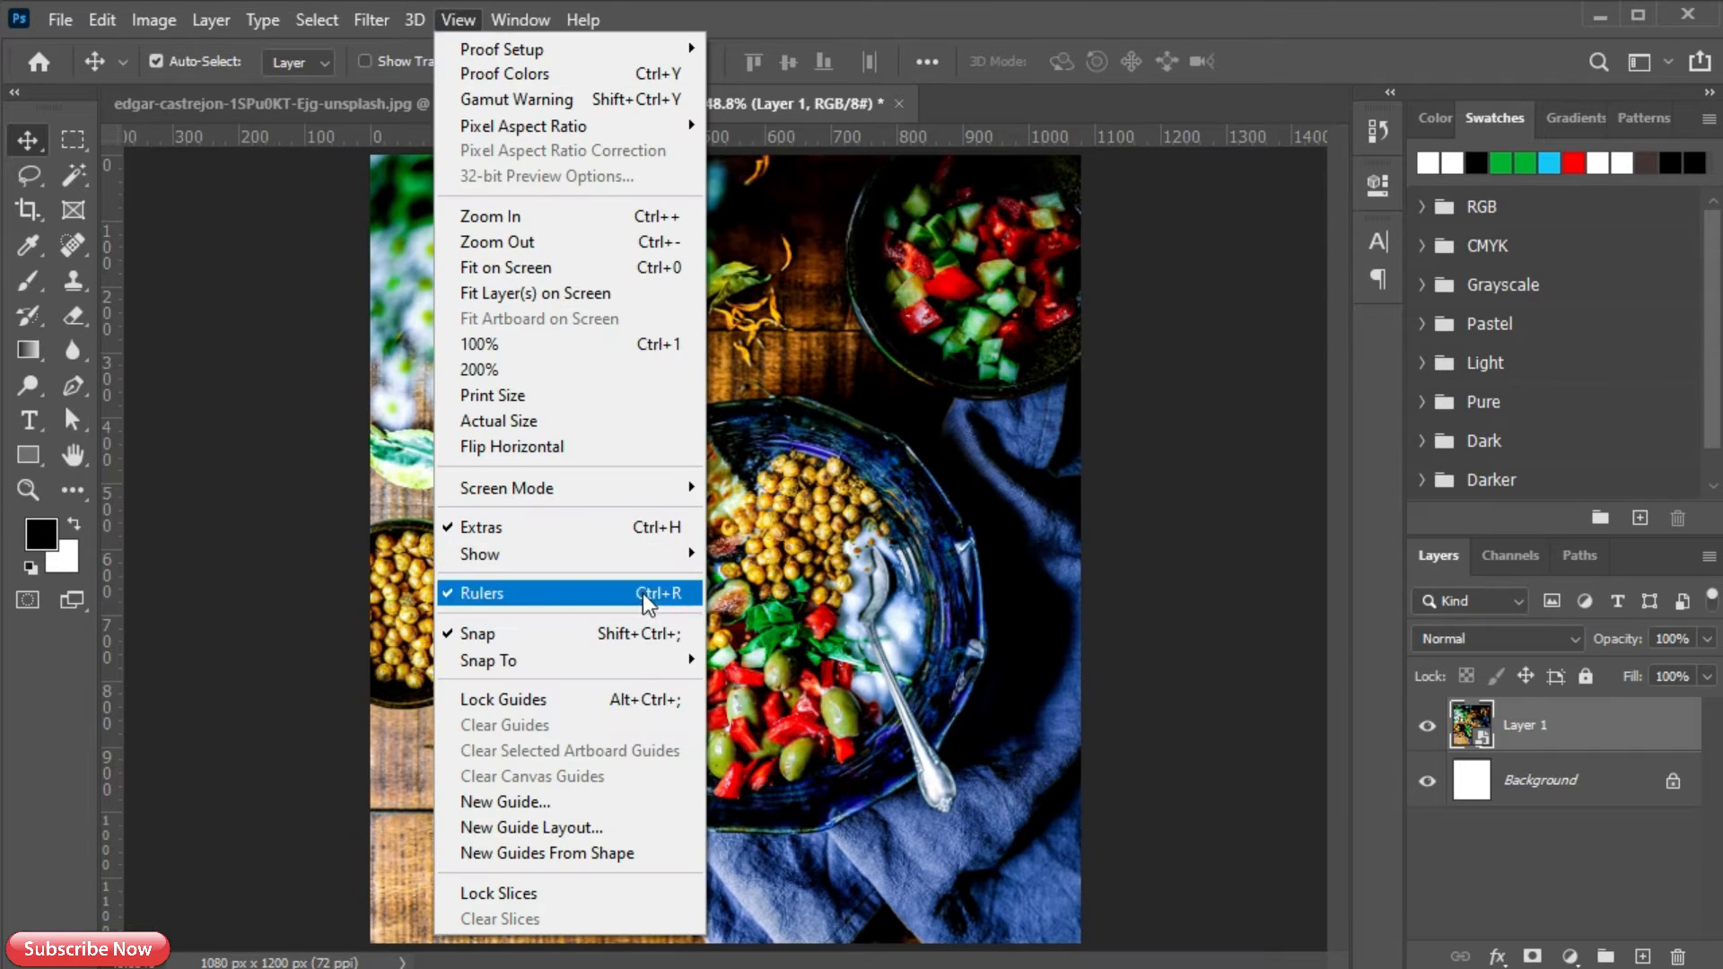
{"action": "left_click", "coordinate": [610, 820]}
{"action": "left_click", "coordinate": [1086, 197]}
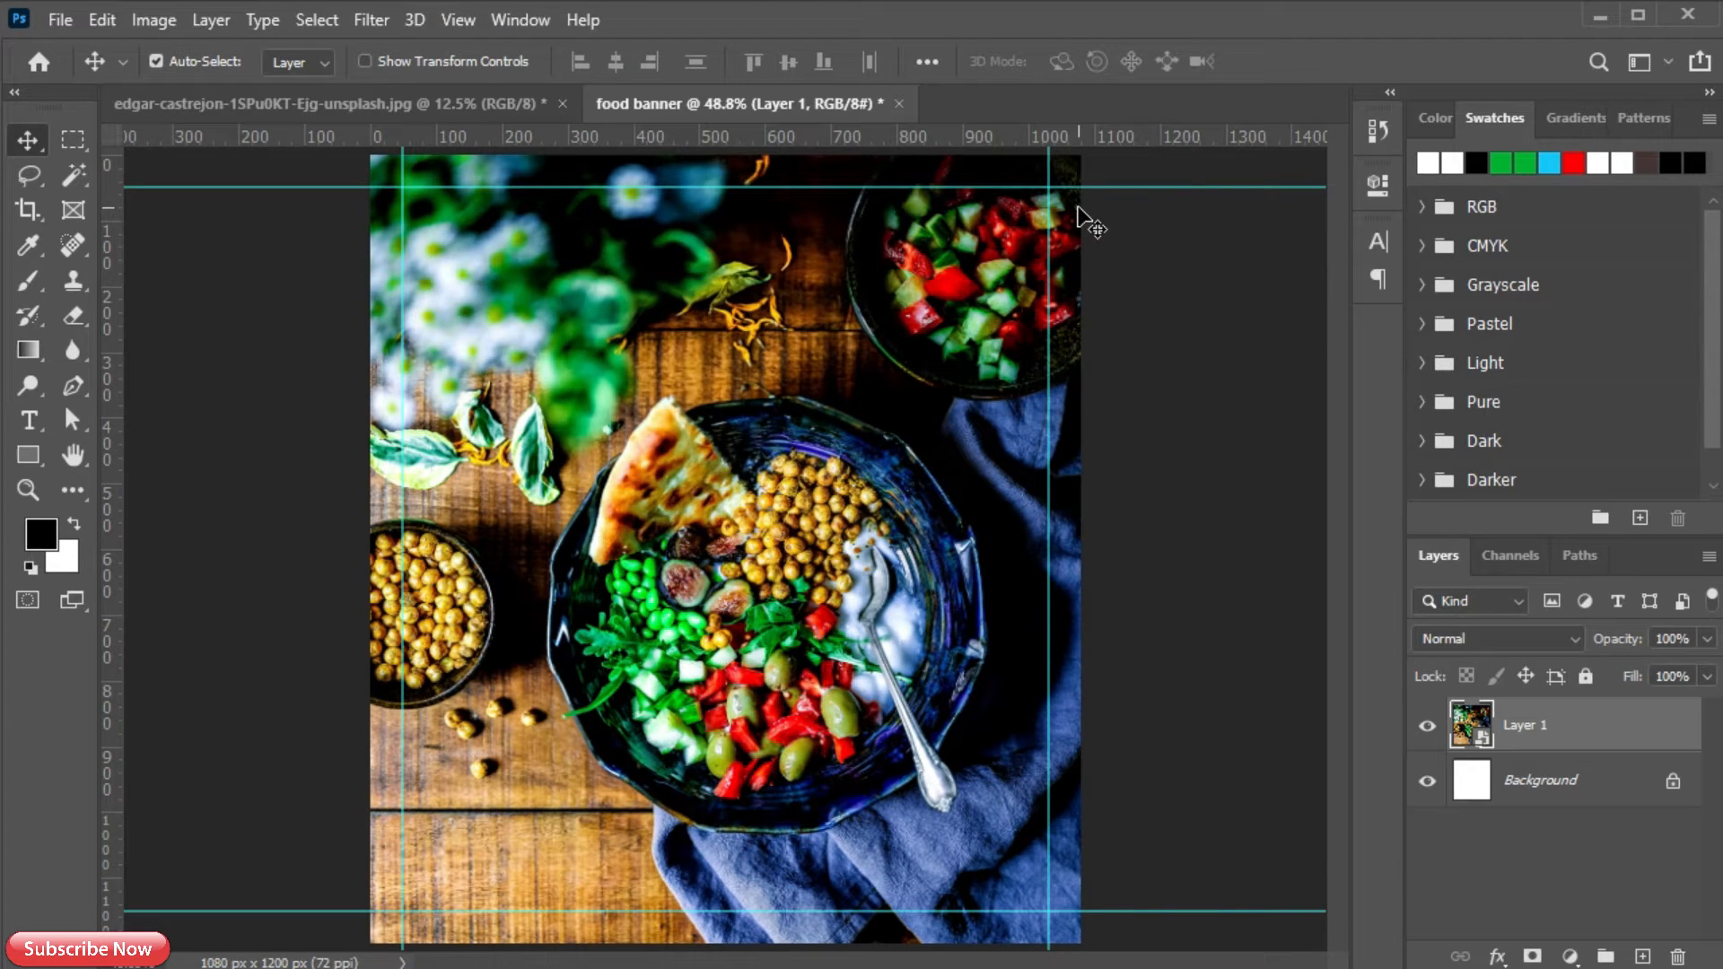
- Add a Levels adjustment layer above the photo with the black input at 14 and the white input at 238
{"action": "left_click", "coordinate": [1570, 955]}
{"action": "left_click", "coordinate": [1602, 592]}
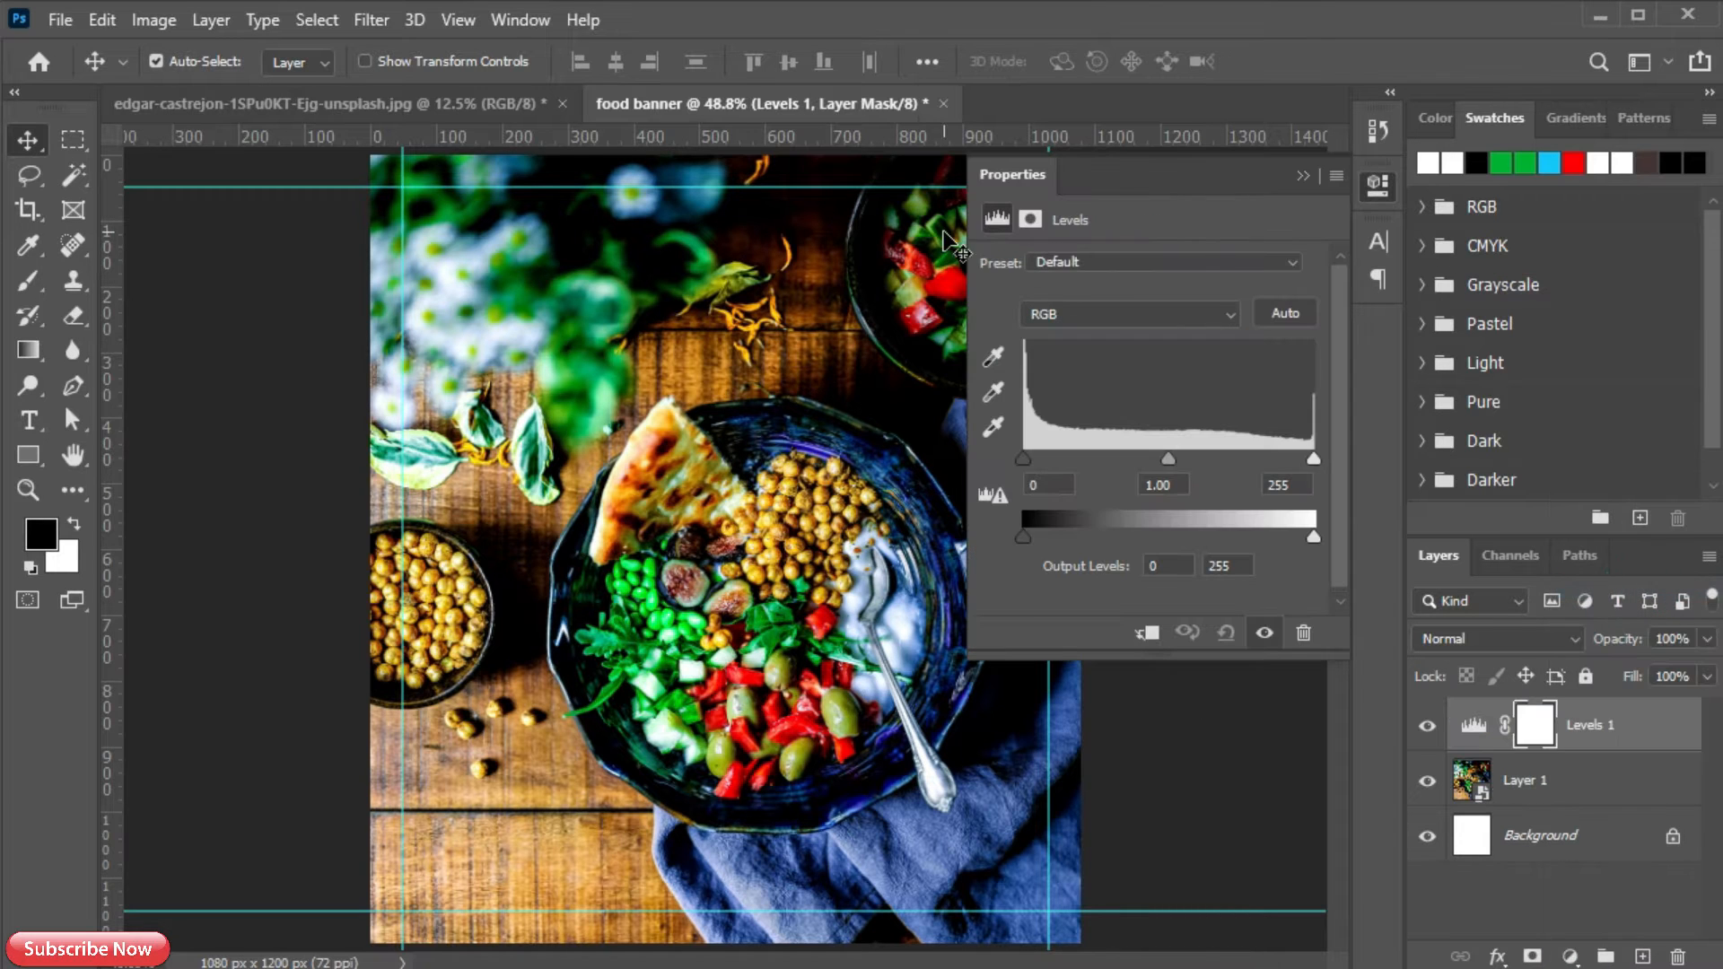
{"action": "left_click_drag", "start_coordinate": [1021, 463], "coordinate": [1041, 462]}
{"action": "left_click_drag", "start_coordinate": [1307, 458], "coordinate": [1294, 459]}
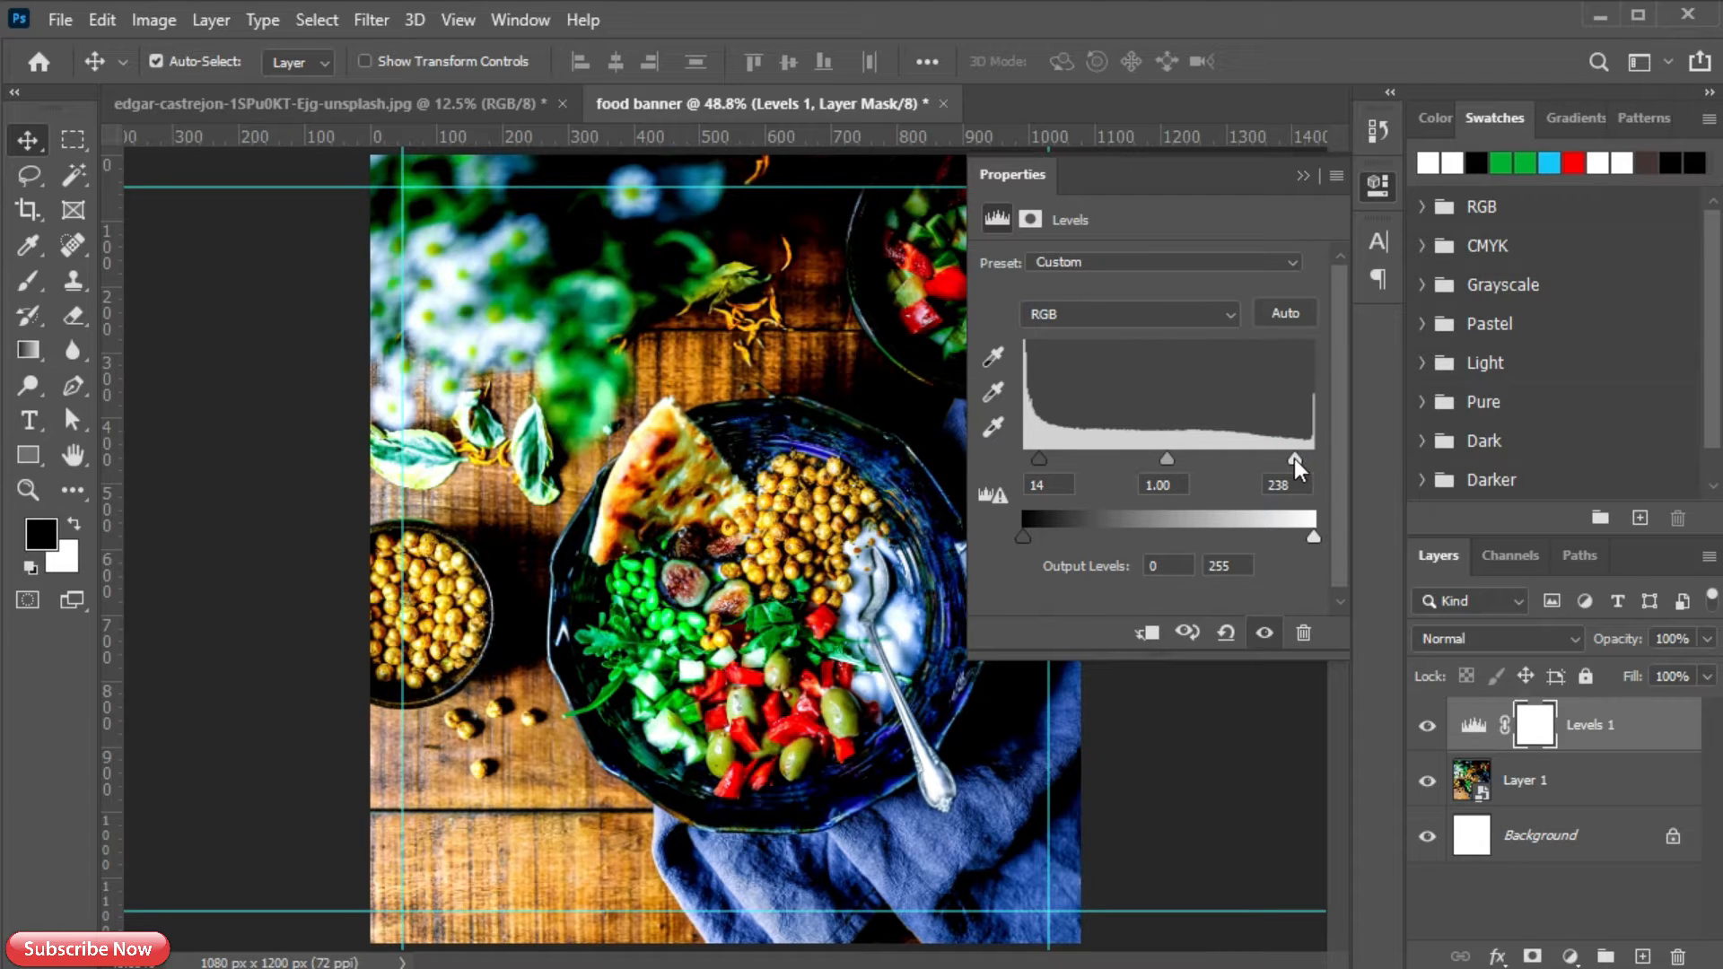
{"action": "left_click", "coordinate": [1306, 178]}
- Add a Brightness/Contrast adjustment layer above the Levels adjustment with Brightness at 13
{"action": "left_click", "coordinate": [1570, 957]}
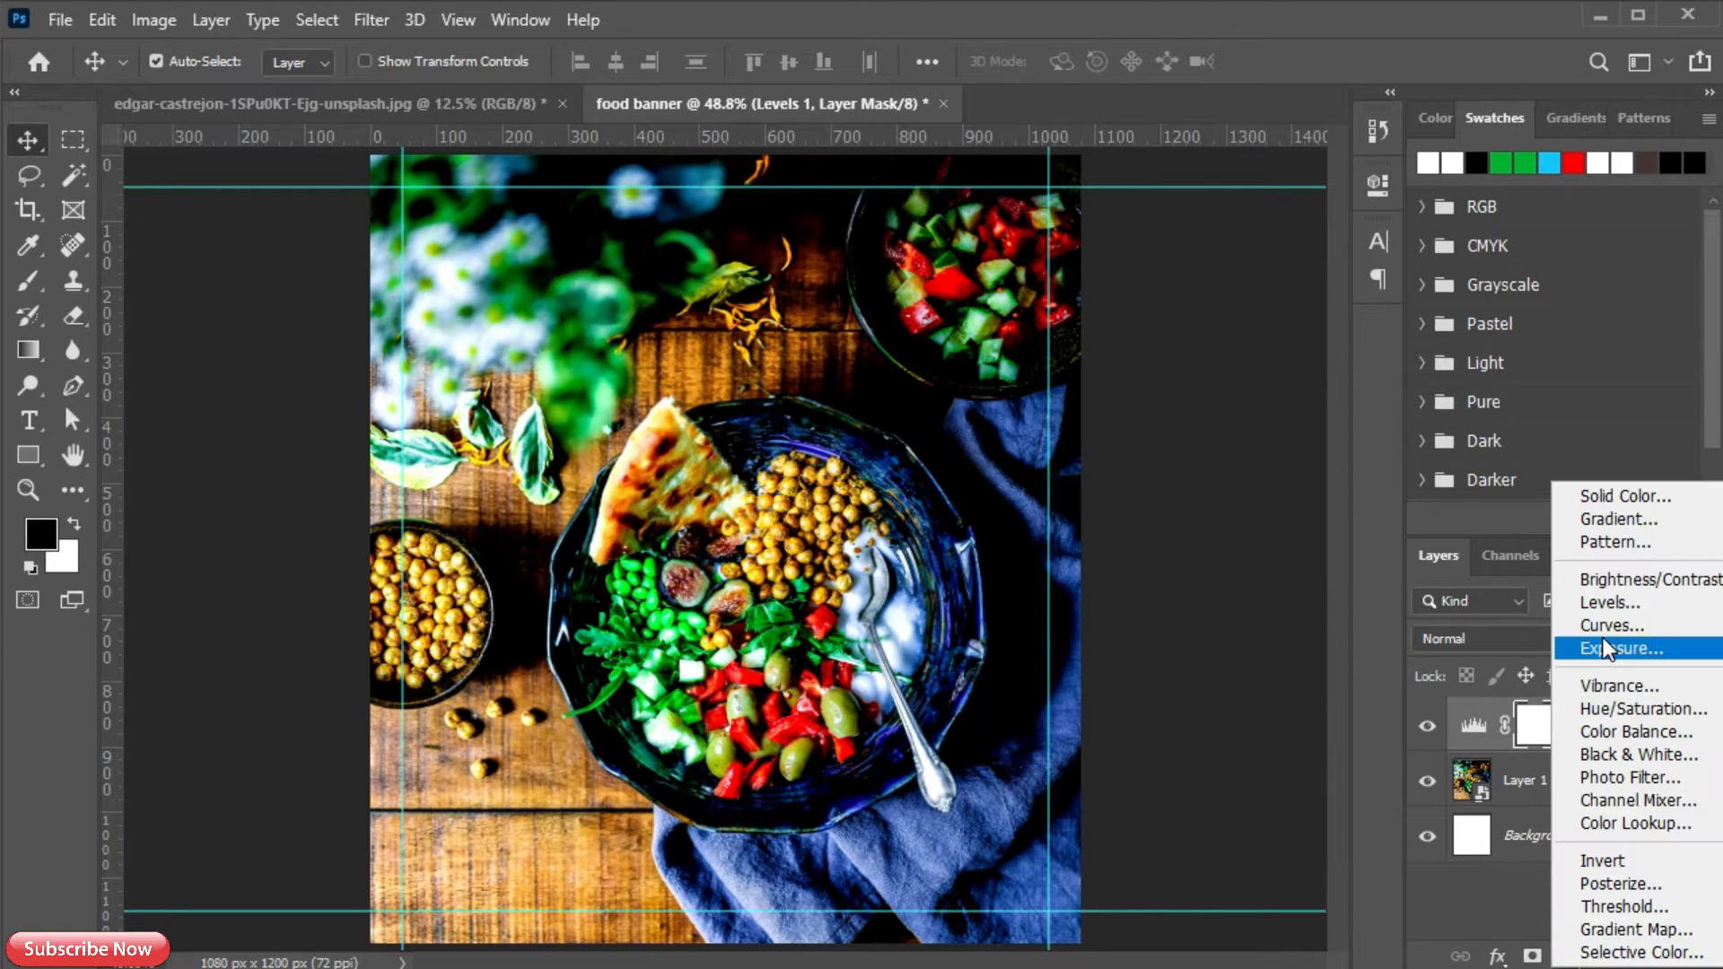
{"action": "left_click", "coordinate": [1624, 579]}
{"action": "left_click_drag", "start_coordinate": [1174, 332], "coordinate": [1161, 336]}
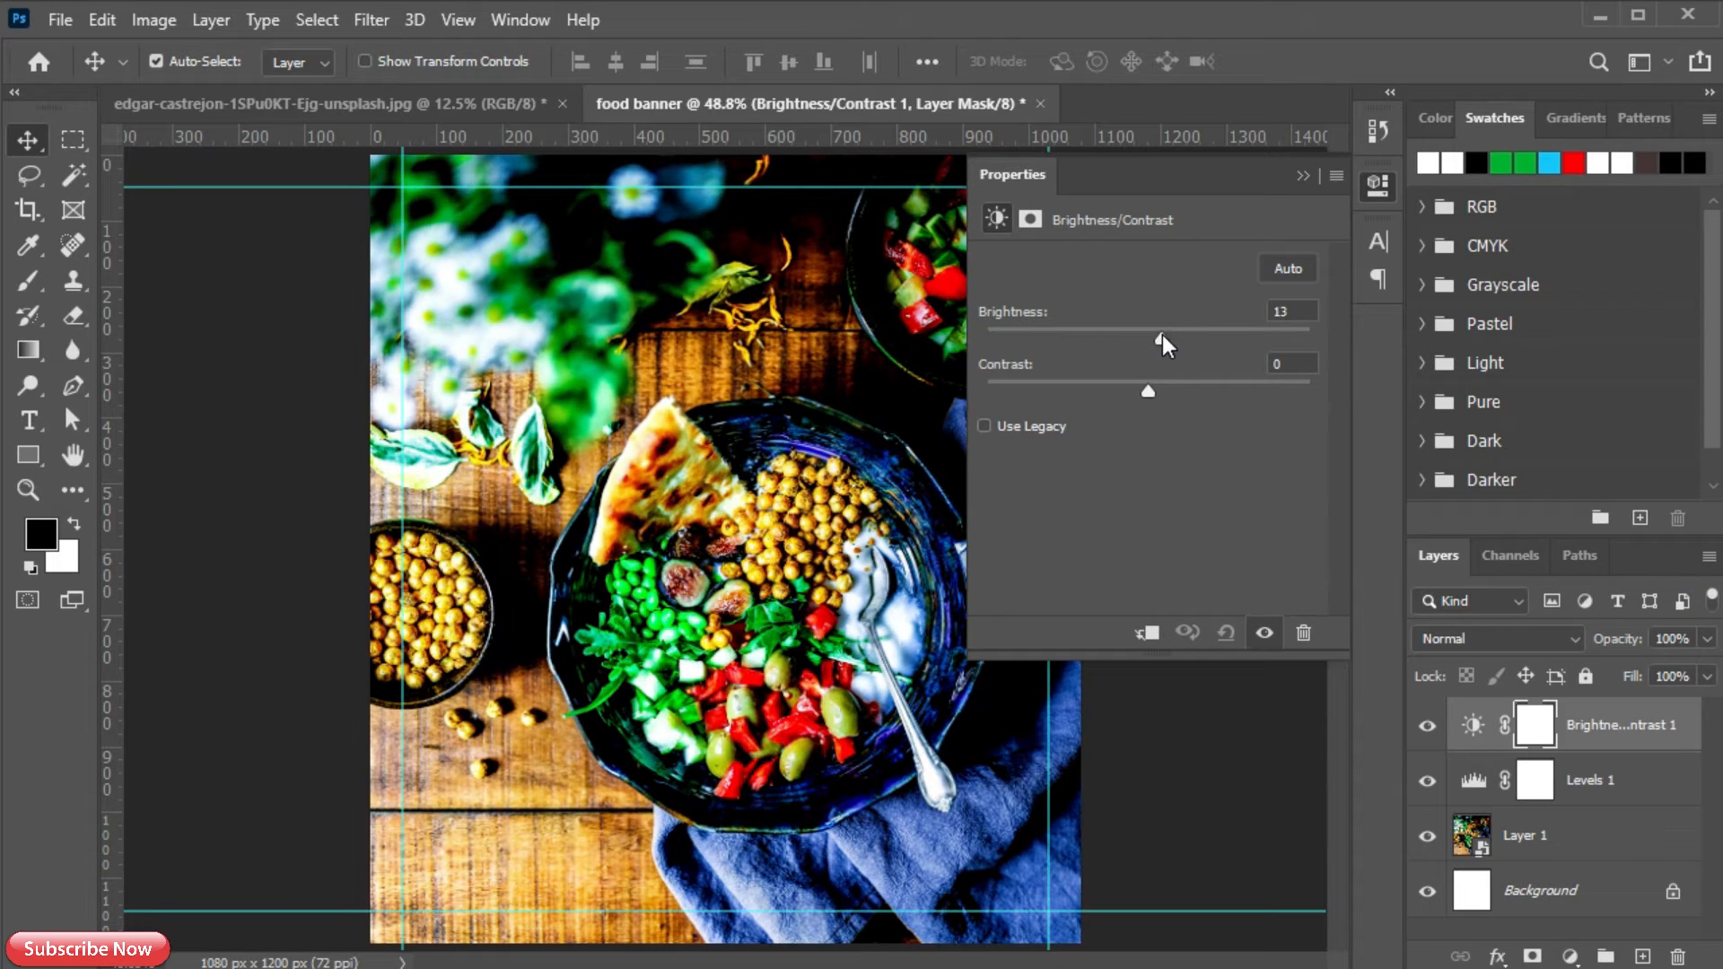
{"action": "left_click", "coordinate": [1050, 462]}
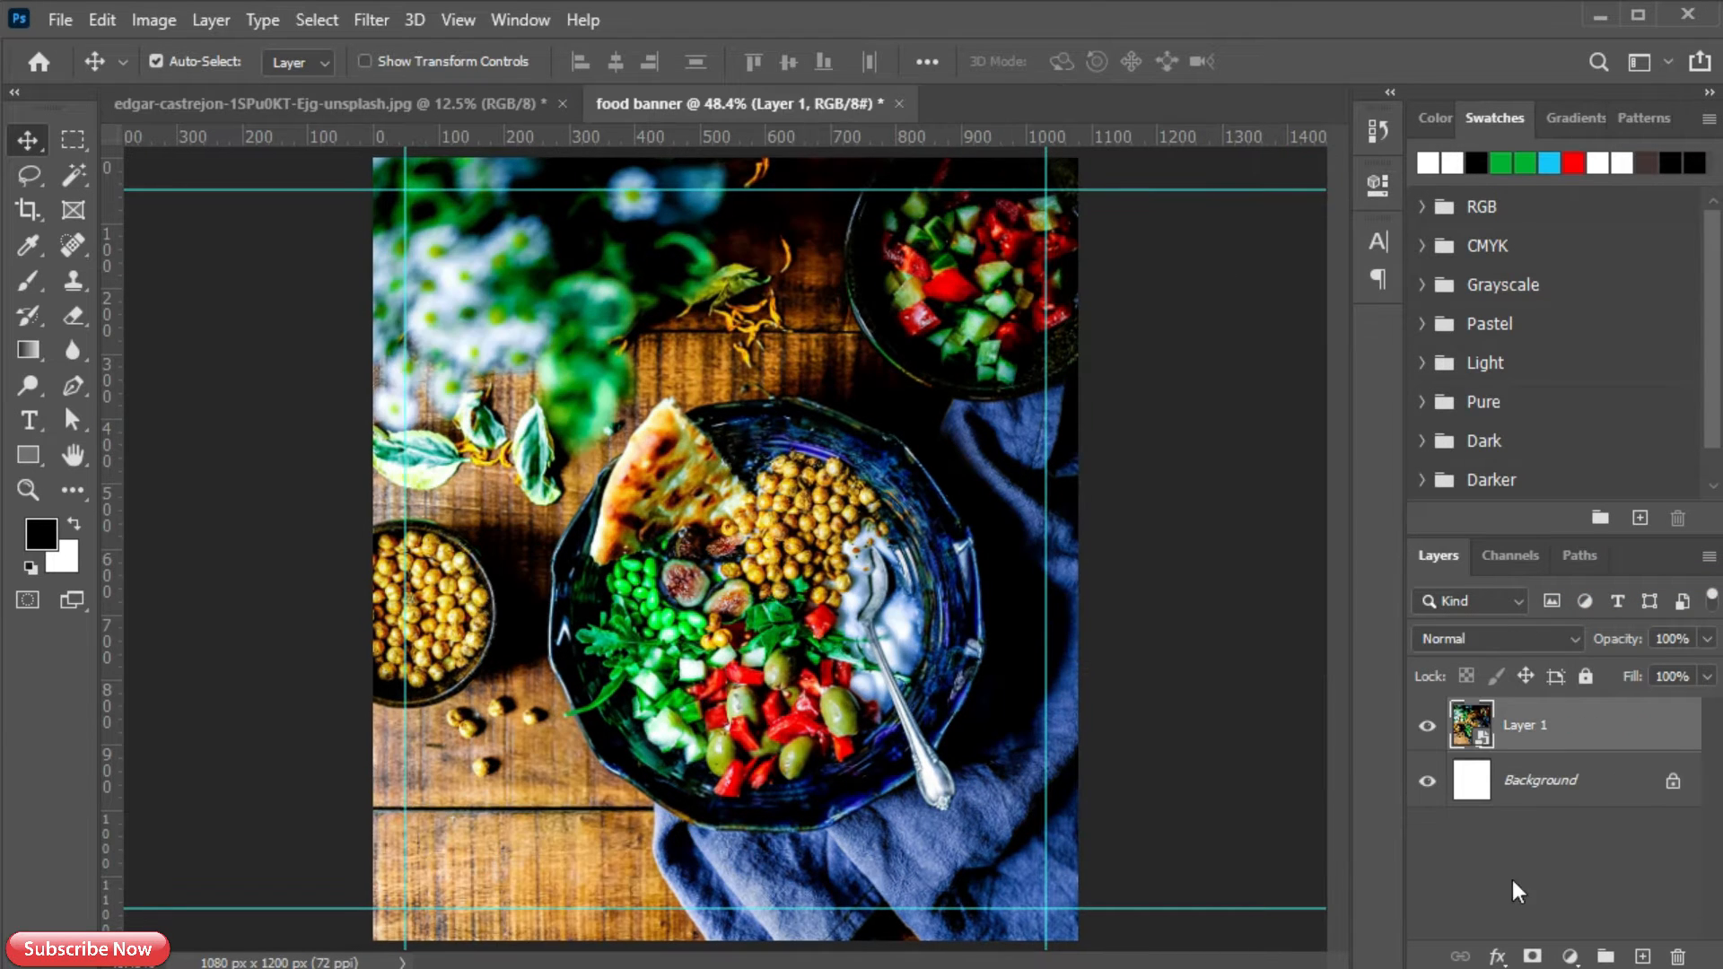
- Add a Brightness/Contrast adjustment layer directly above the photo with Brightness at 16 and compare the image with and without it
{"action": "left_click", "coordinate": [1569, 957]}
{"action": "left_click", "coordinate": [1612, 565]}
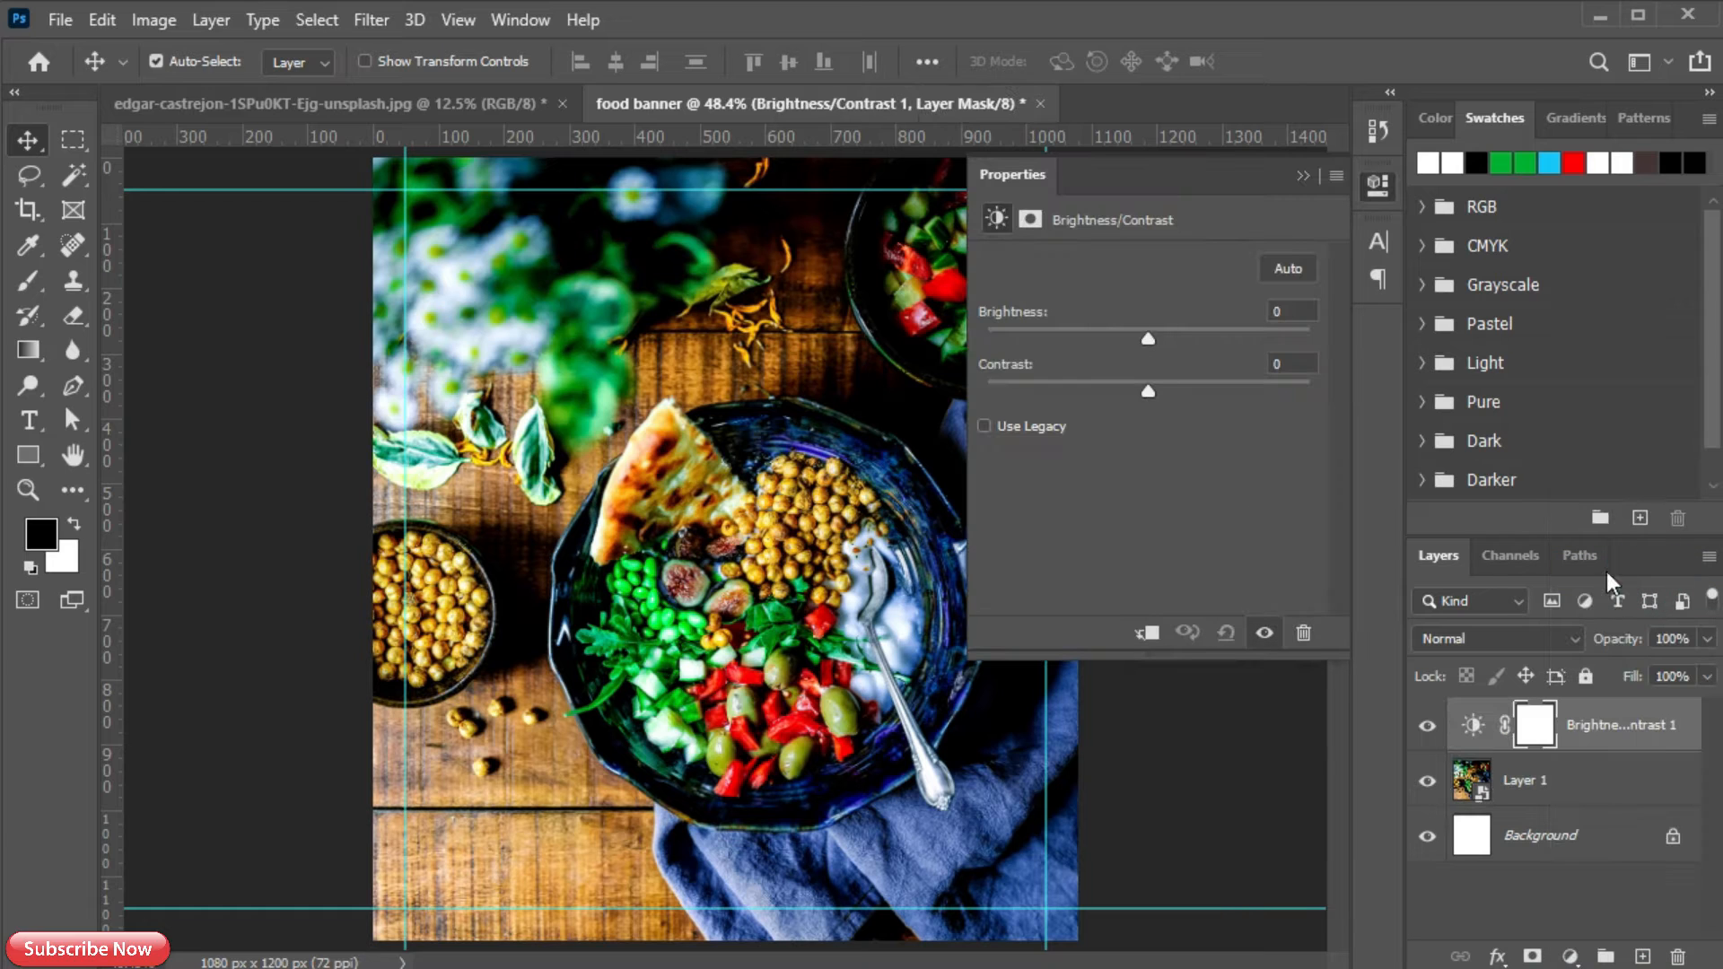
{"action": "left_click_drag", "start_coordinate": [1148, 340], "coordinate": [1167, 337]}
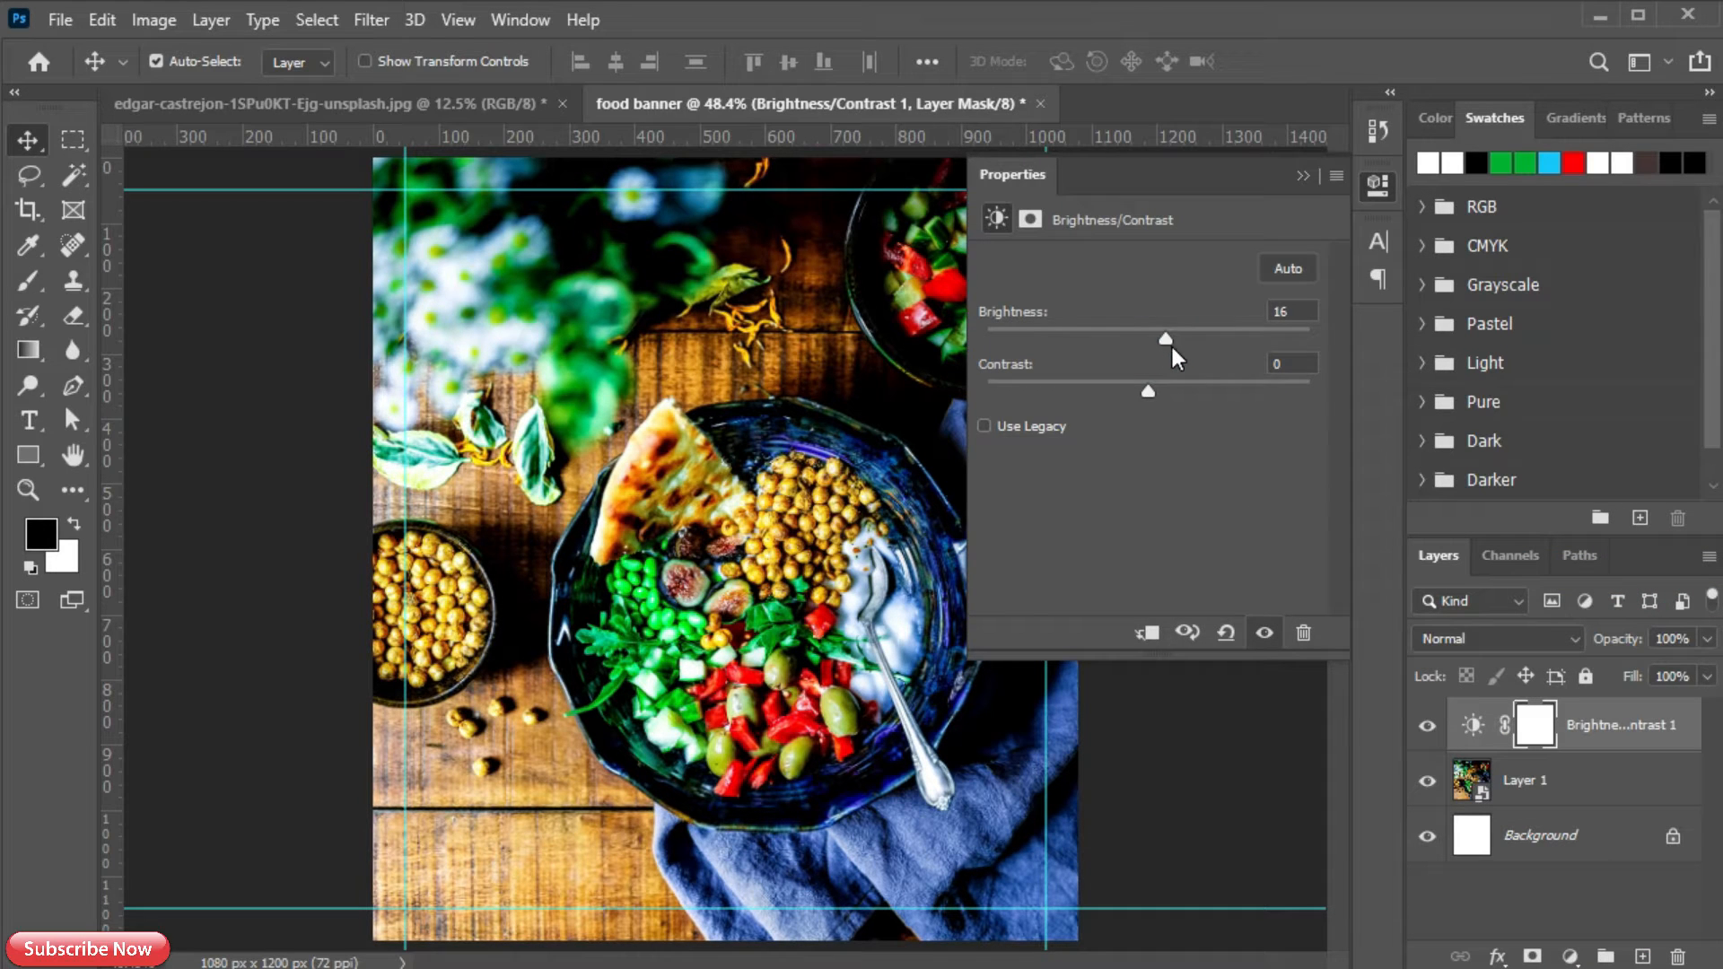
{"action": "left_click", "coordinate": [1302, 175]}
{"action": "left_click", "coordinate": [1426, 726]}
{"action": "left_click", "coordinate": [1426, 726]}
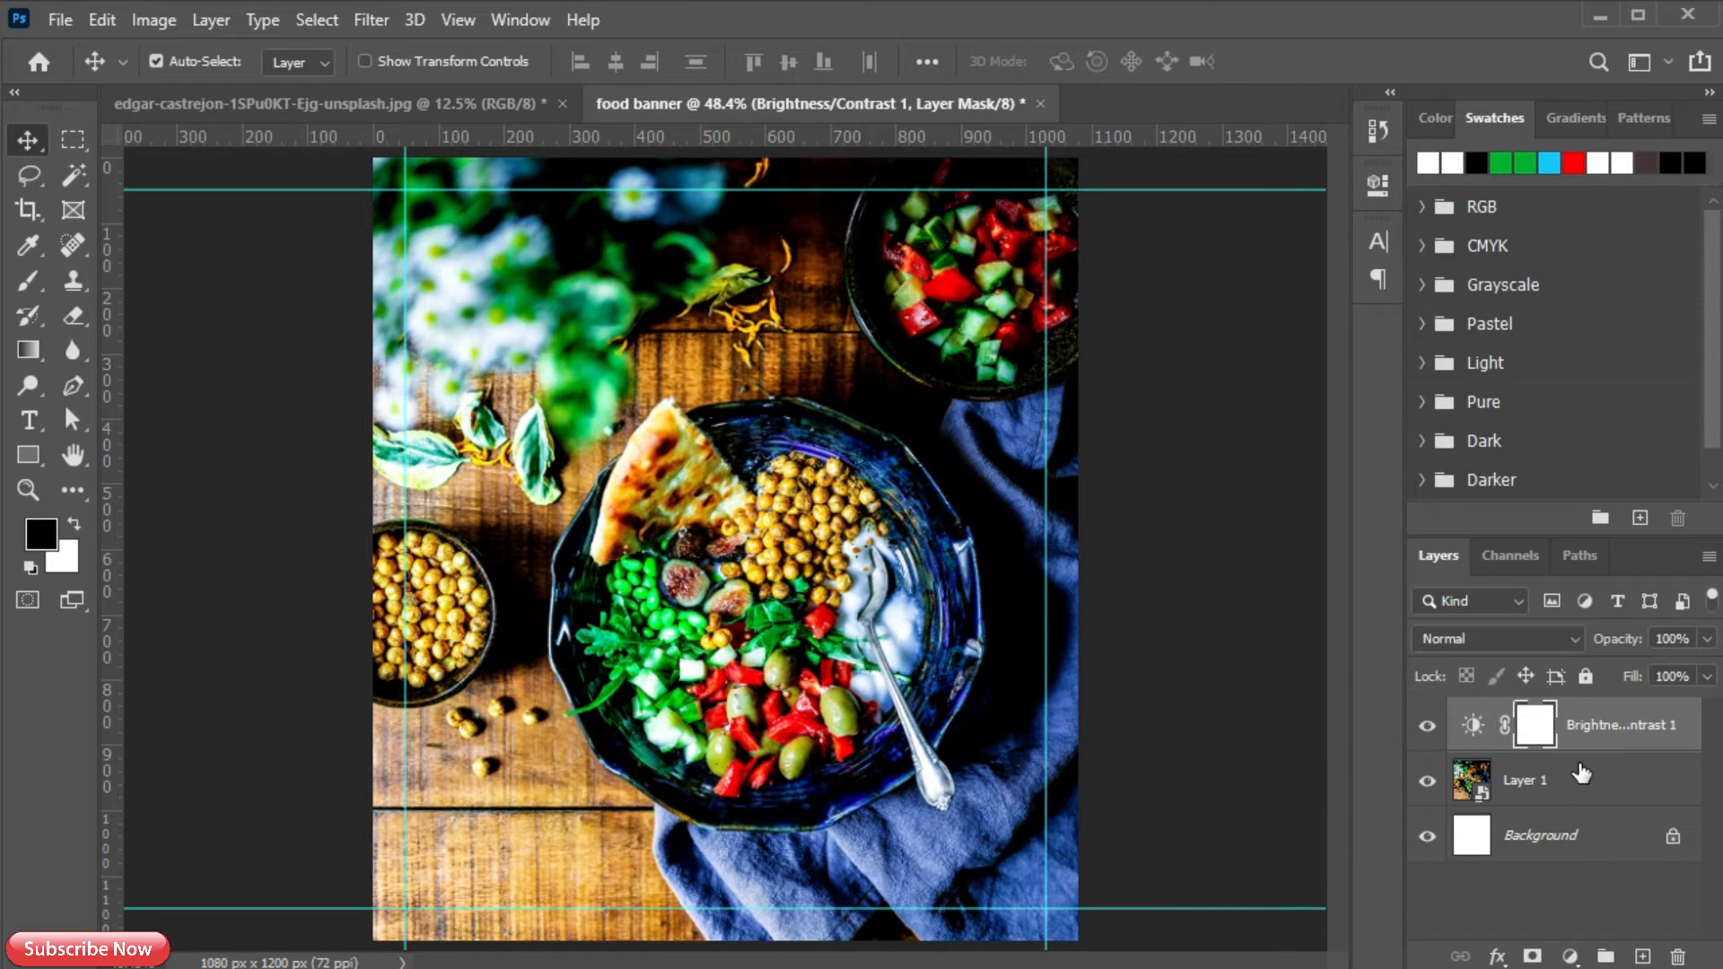
{"action": "left_click", "coordinate": [1507, 777]}
{"action": "scroll", "coordinate": [728, 607], "scroll_direction": "up", "scroll_amount": 2}
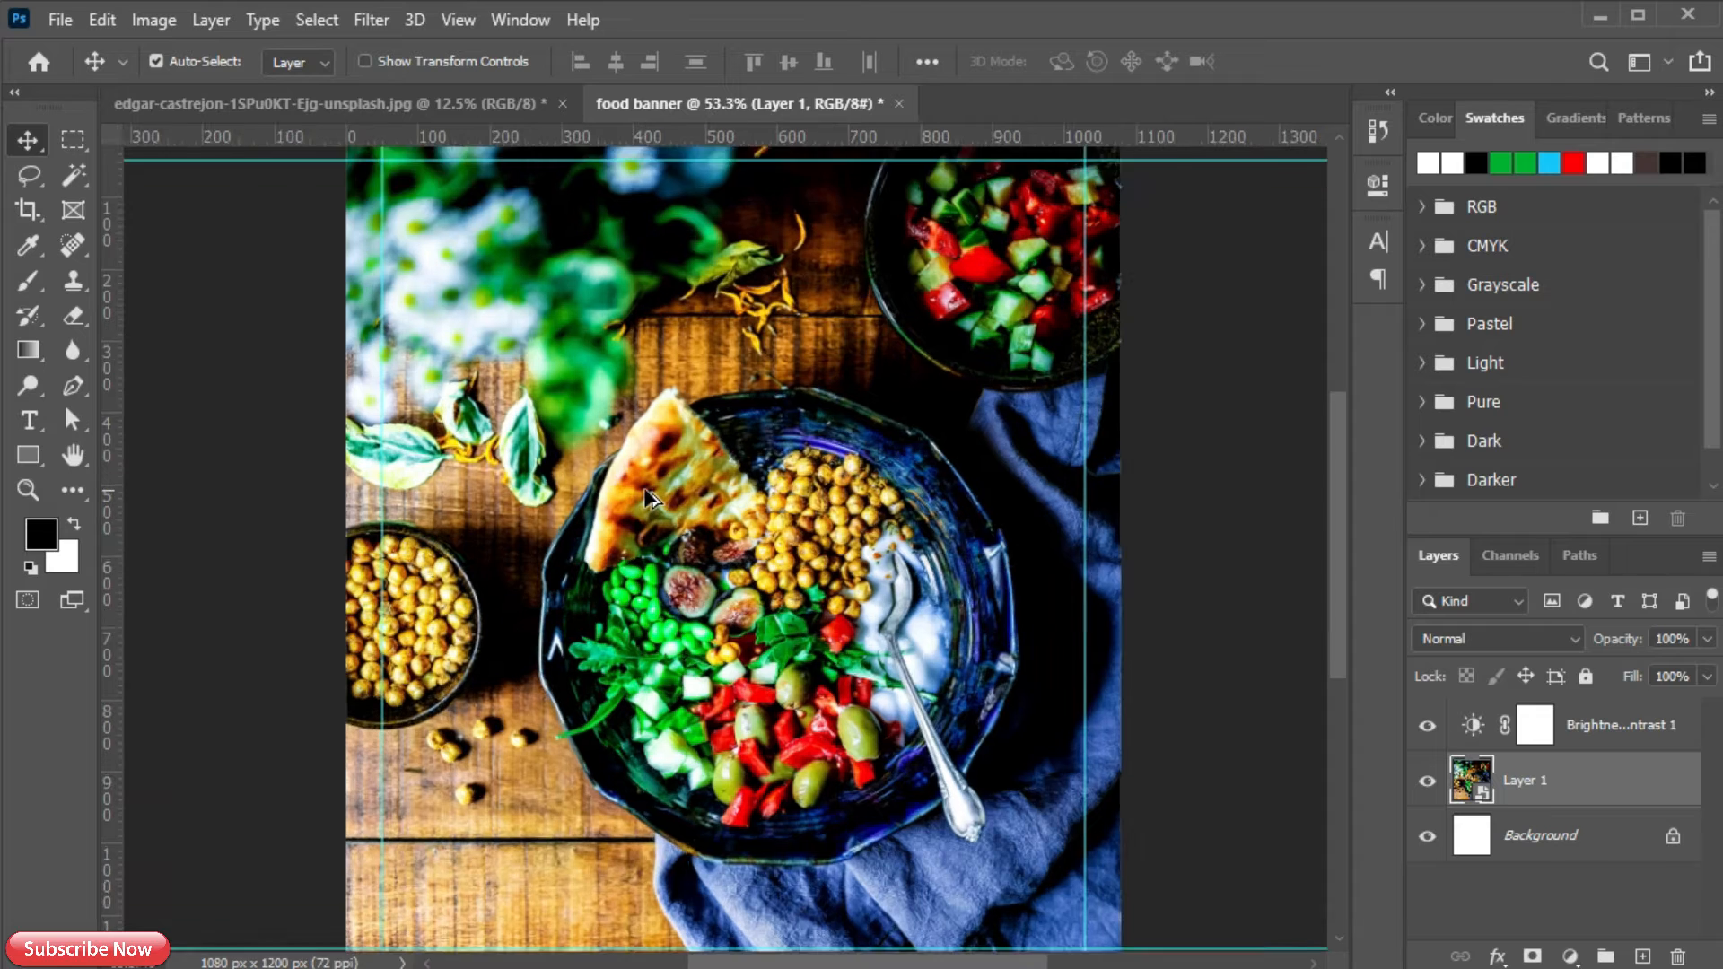
{"action": "left_click", "coordinate": [30, 420]}
{"action": "key", "text": "v"}
- Unlock the Background layer, then group it with the photo and Brightness/Contrast layers under the name "bg"
{"action": "left_click", "coordinate": [1675, 839]}
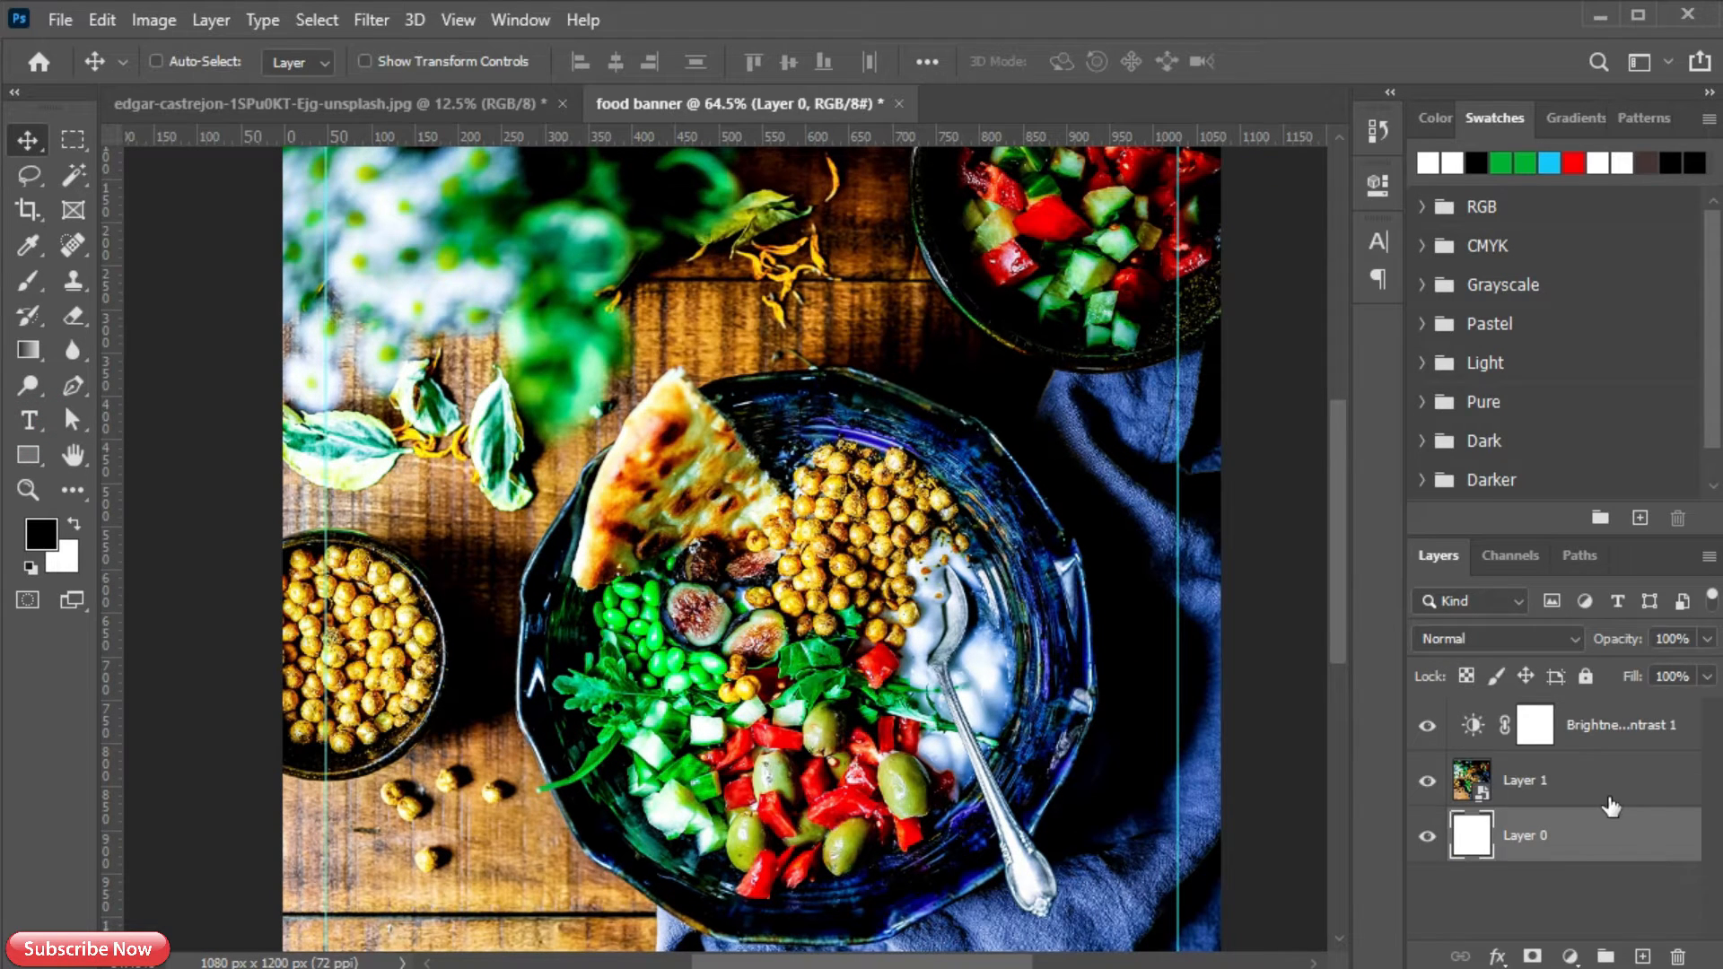
{"action": "left_click", "coordinate": [1577, 715], "text": "shift"}
{"action": "key", "text": "ctrl+g"}
{"action": "double_click", "coordinate": [1536, 713]}
{"action": "type", "text": "bg"}
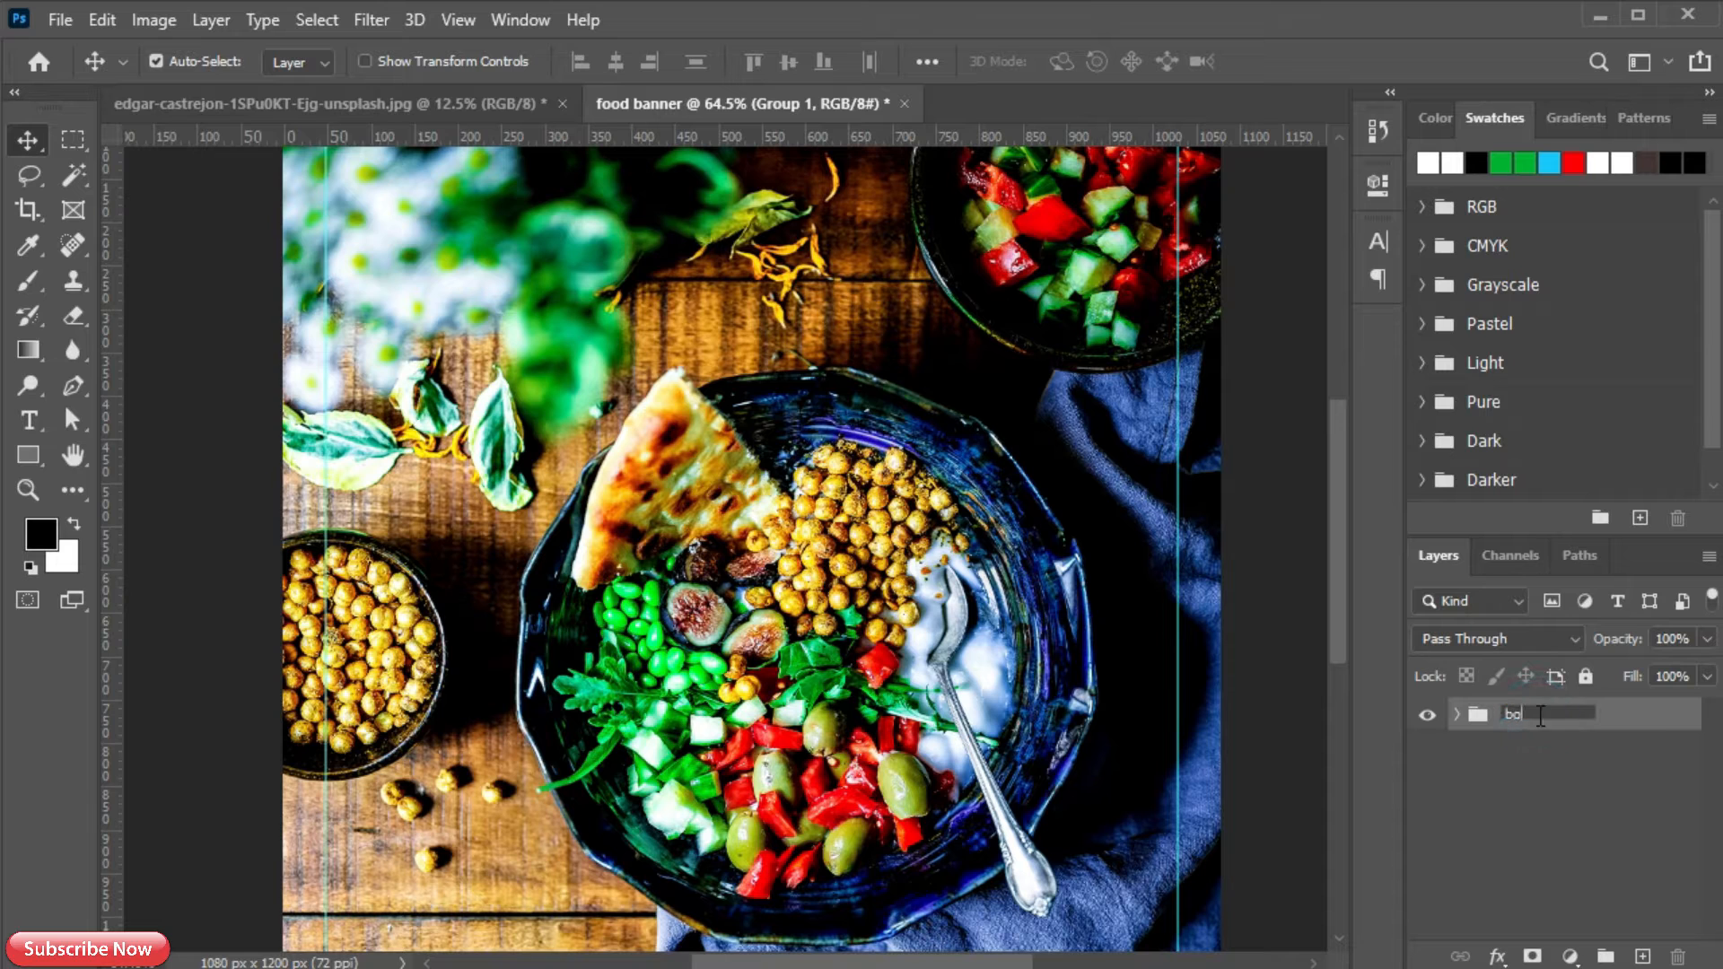
{"action": "key", "text": "Return"}
- Start a new text line in the upper part of the canvas, above the bowl, and set its colour to white
{"action": "key", "text": "t"}
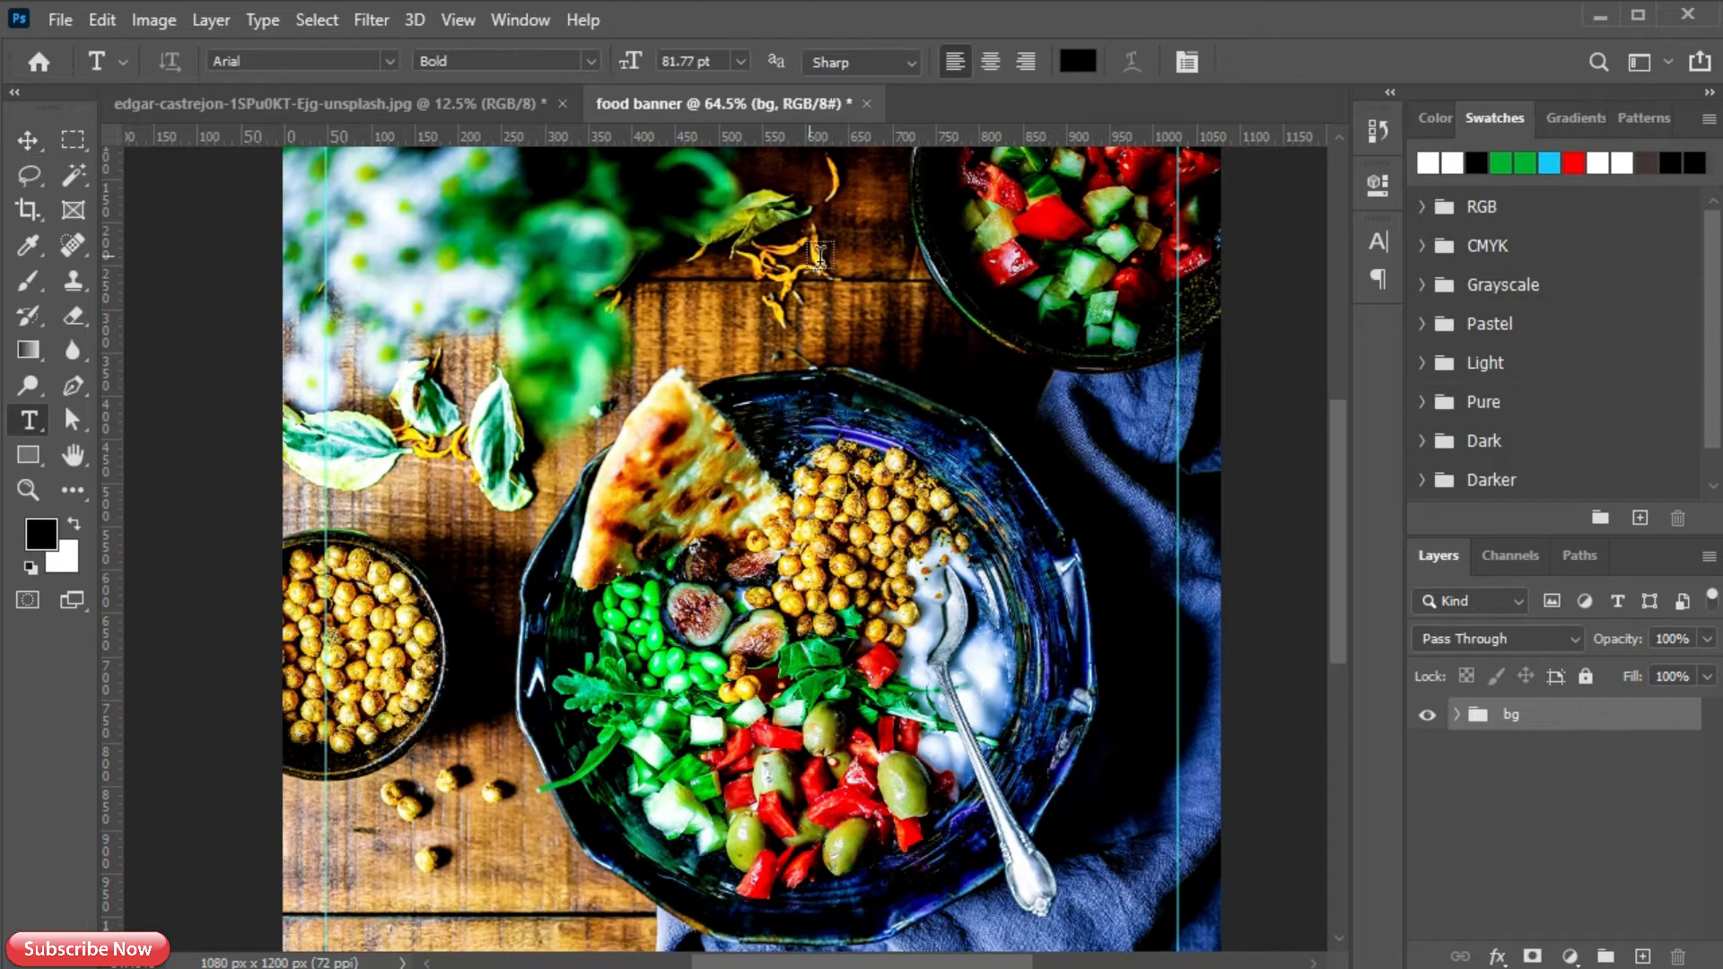
{"action": "left_click", "coordinate": [833, 269]}
{"action": "key", "text": "BackSpace"}
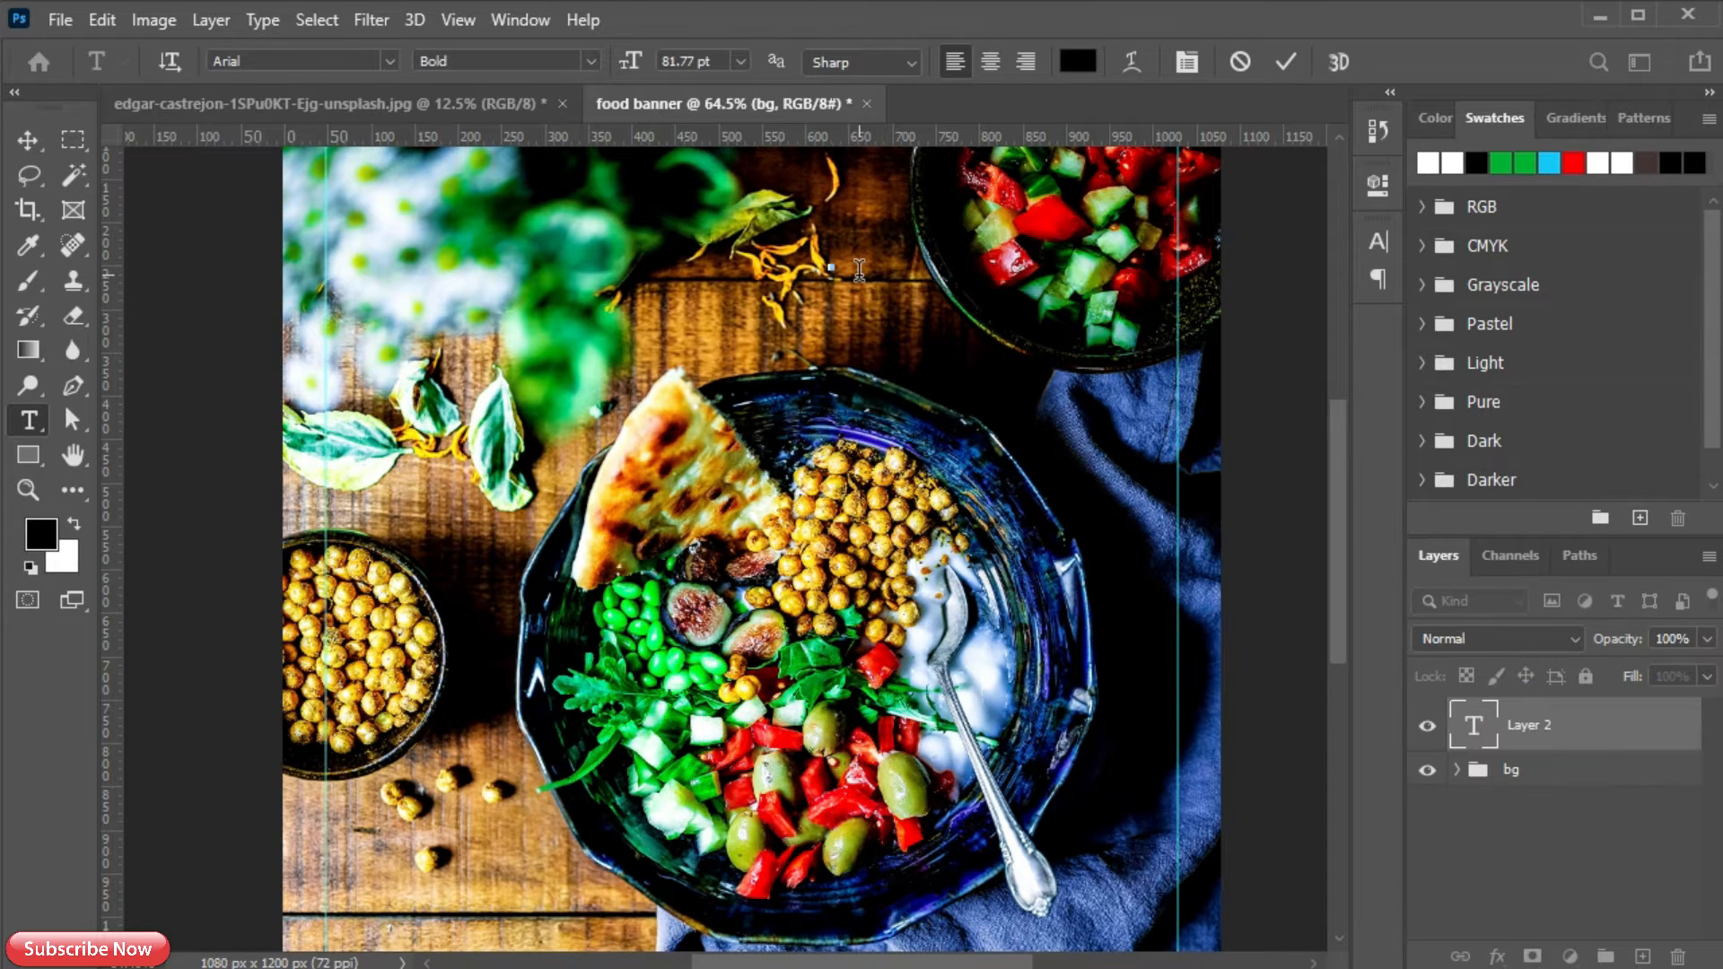
{"action": "left_click", "coordinate": [1077, 61]}
{"action": "left_click", "coordinate": [1127, 509]}
{"action": "left_click", "coordinate": [1675, 509]}
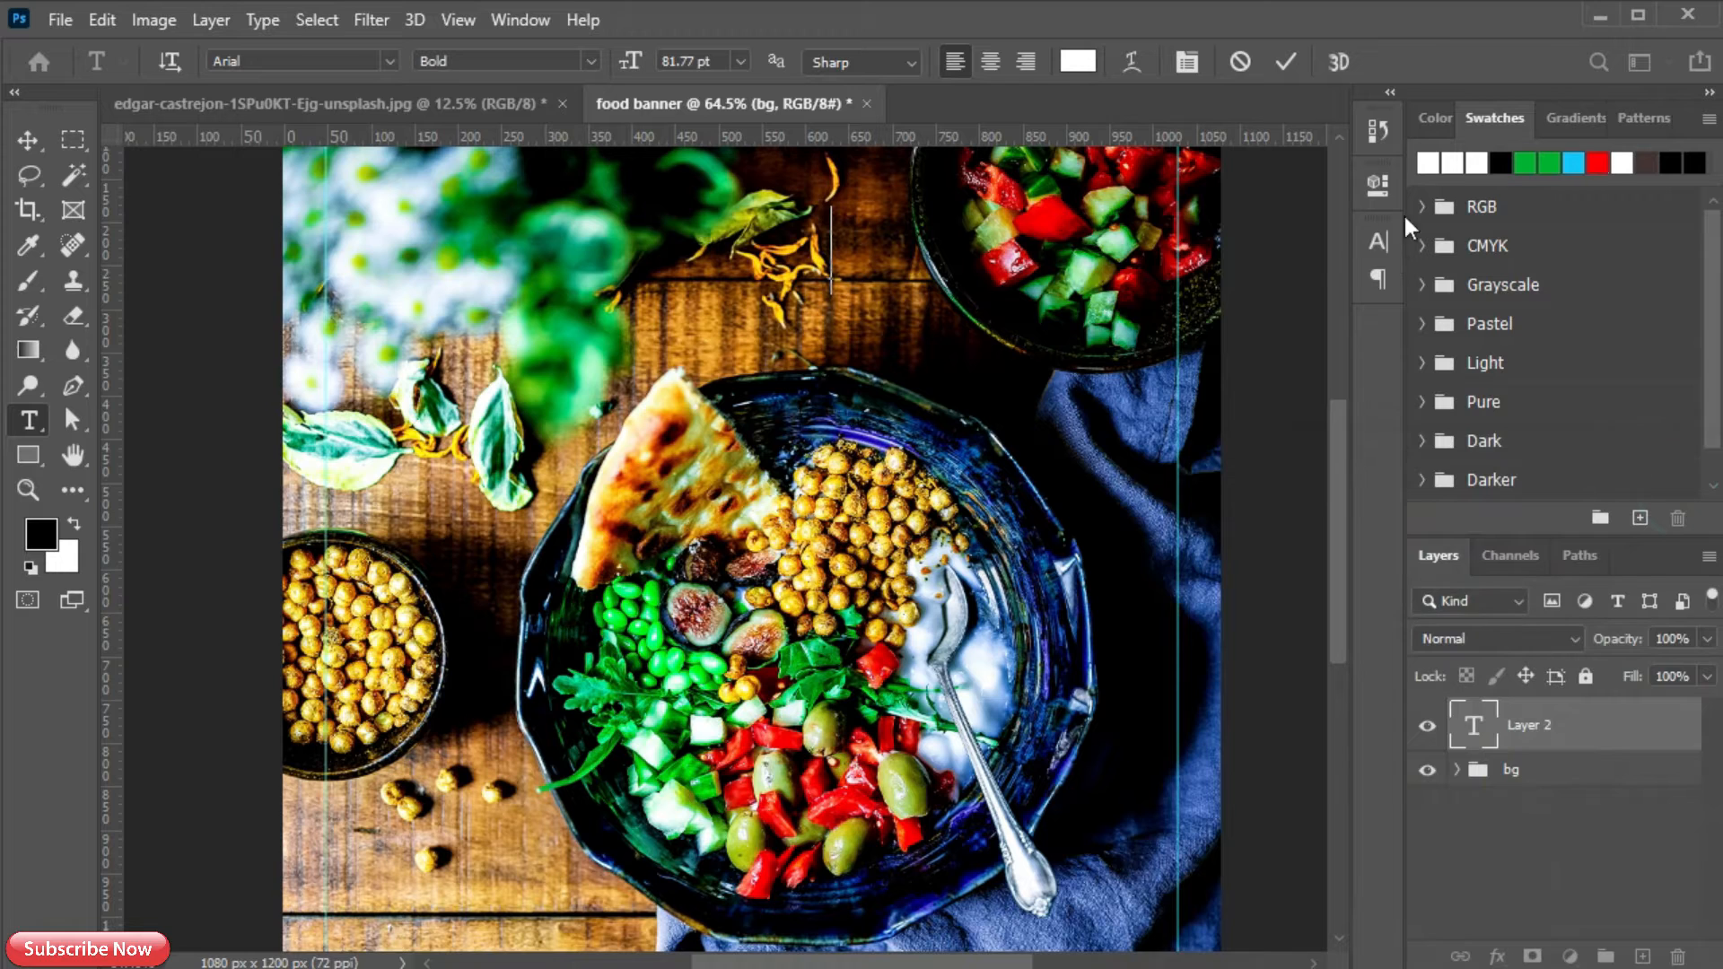
- Set the text font to Intro Rust G Base 2 Line and enter "ITS JUST" as the headline
{"action": "left_click", "coordinate": [1377, 240]}
{"action": "left_click", "coordinate": [1129, 280]}
{"action": "type", "text": "intr"}
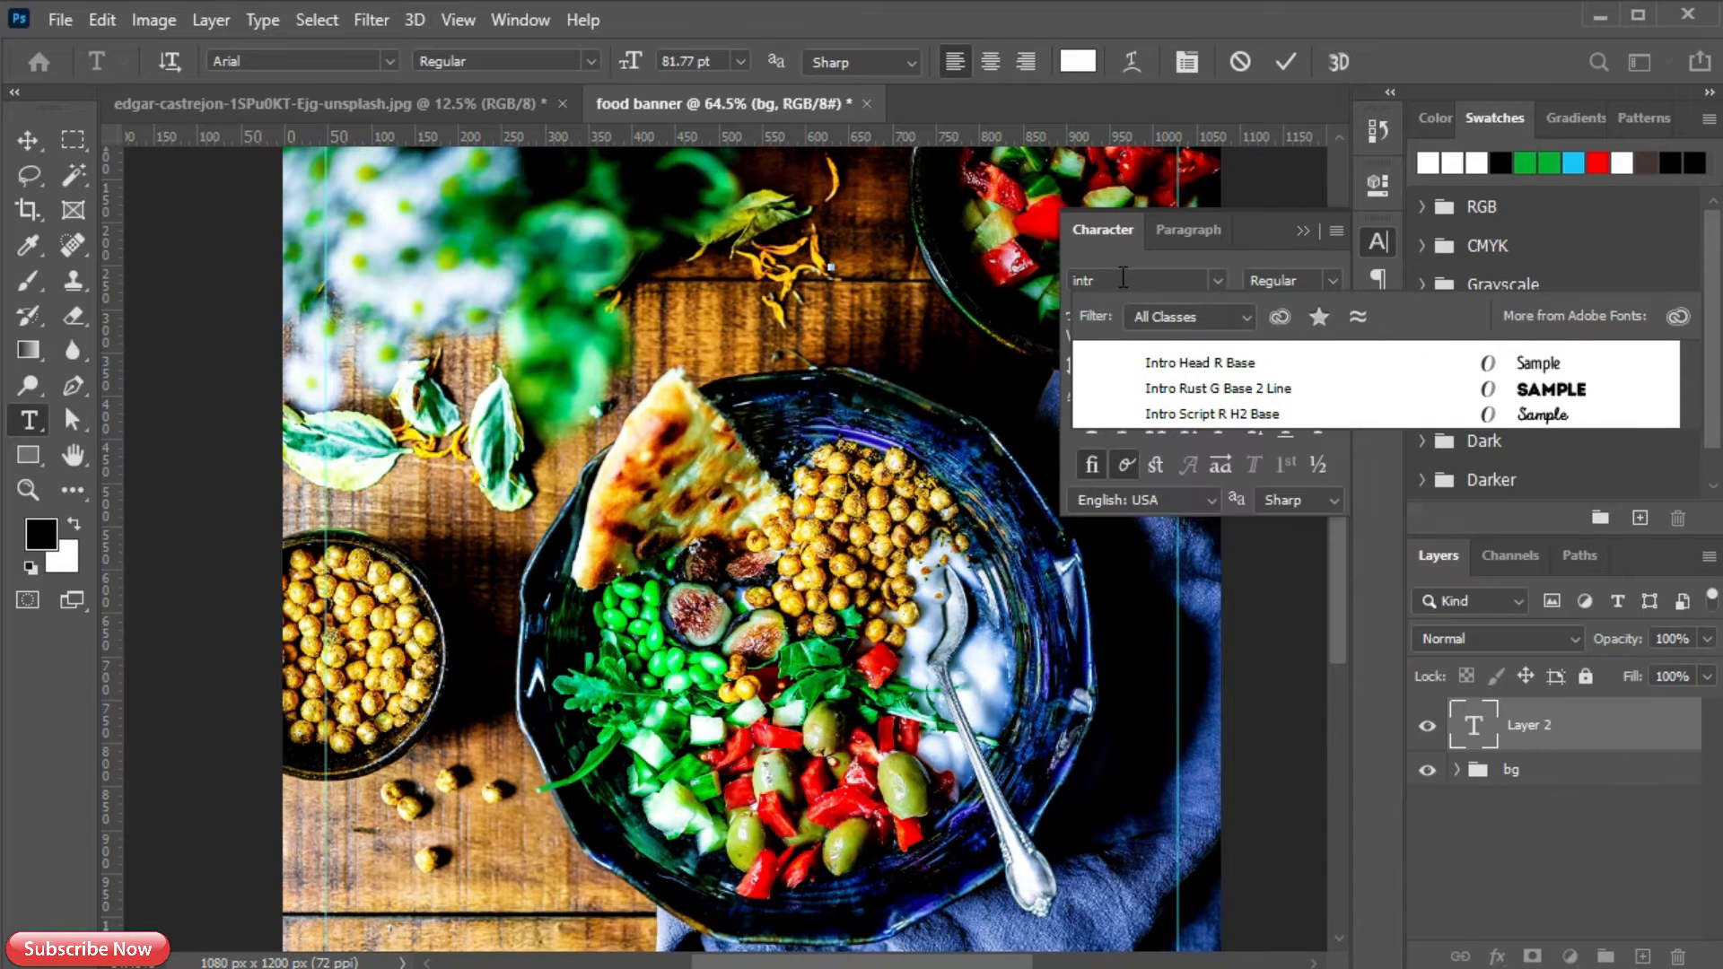
{"action": "left_click", "coordinate": [1215, 388]}
{"action": "left_click", "coordinate": [1296, 237]}
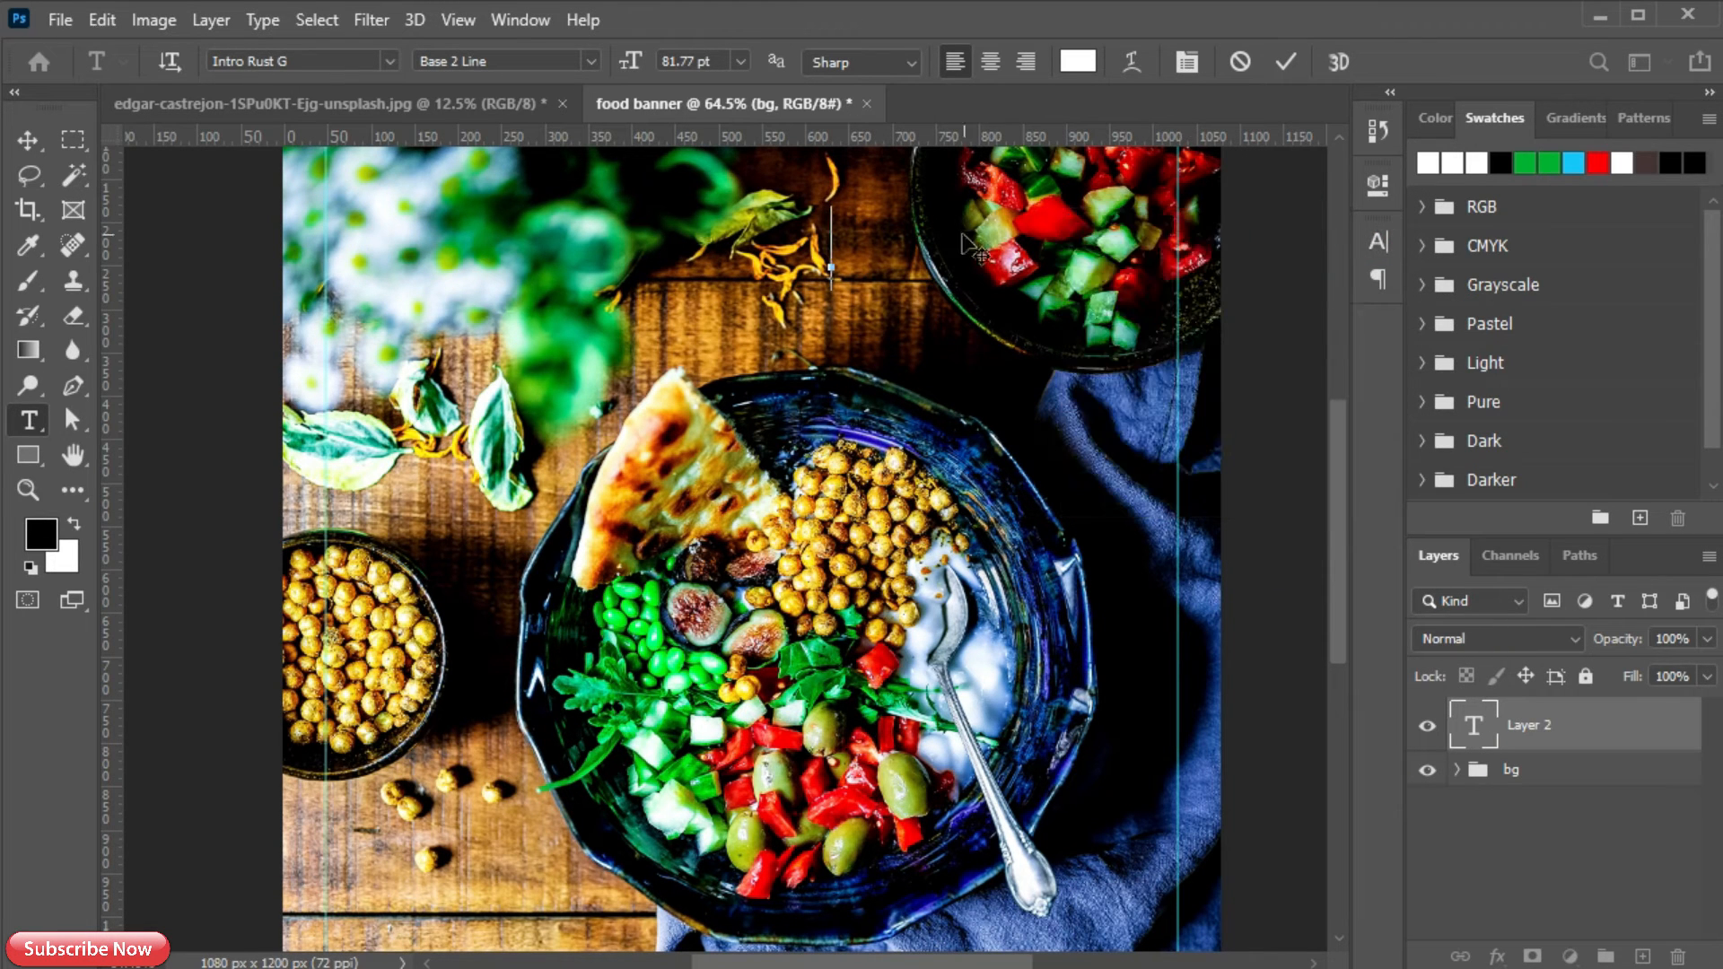
{"action": "type", "text": "ITS"}
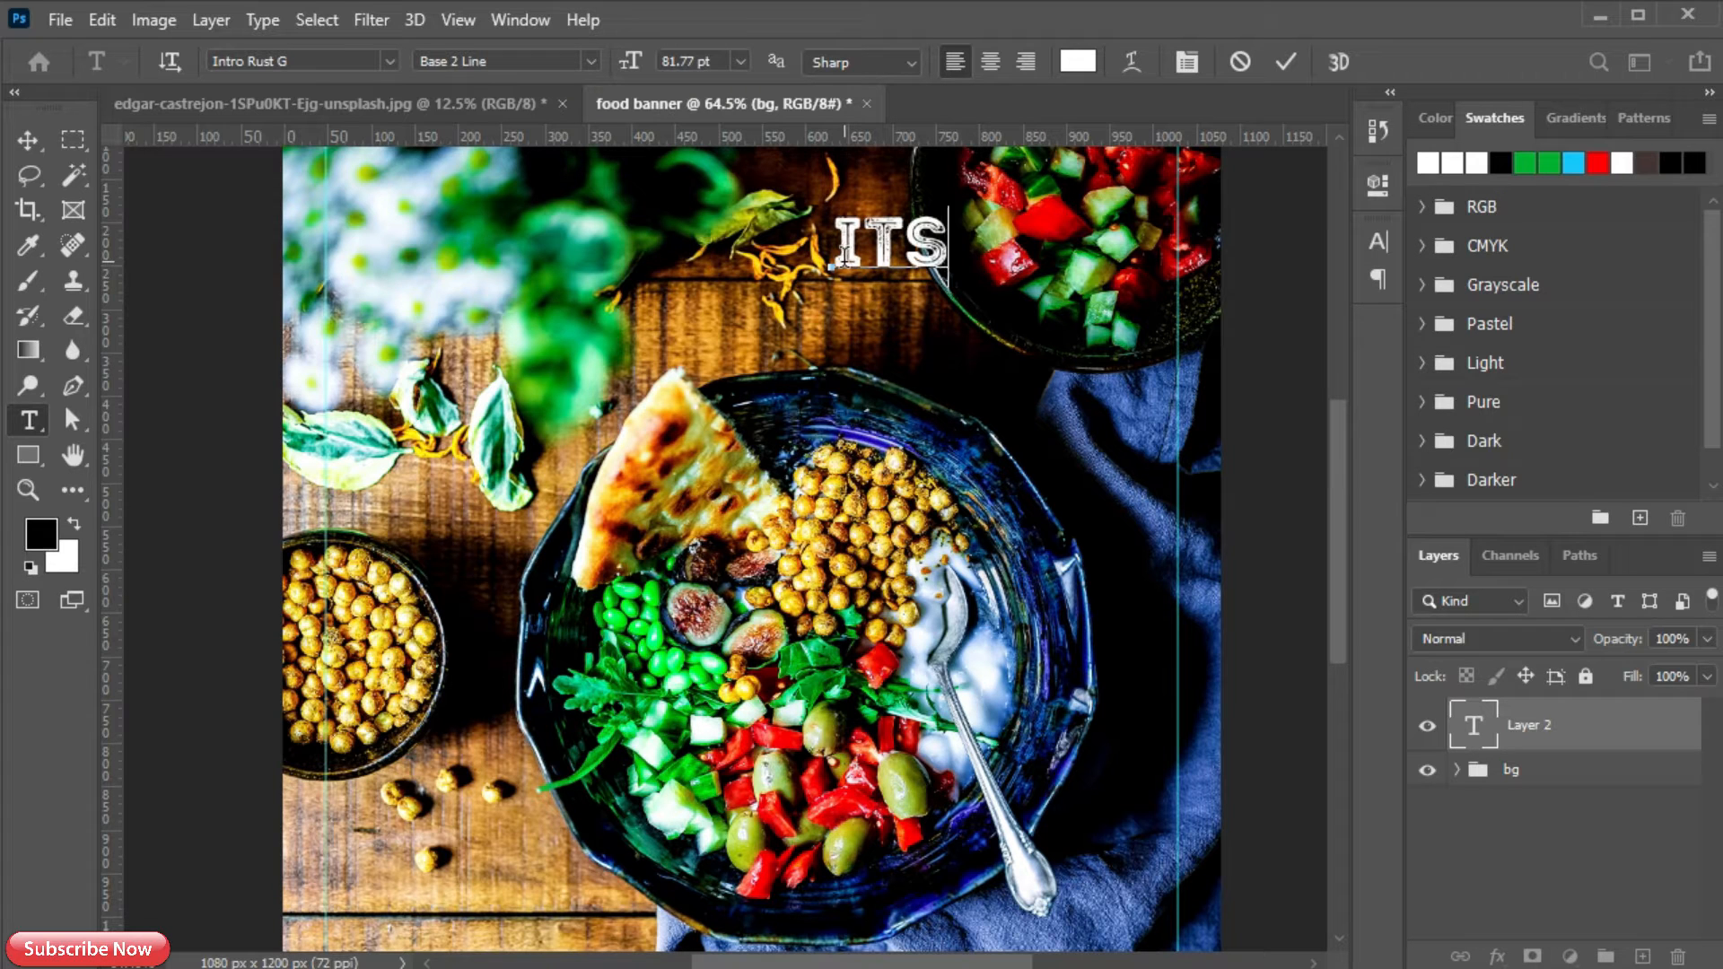
{"action": "type", "text": " just"}
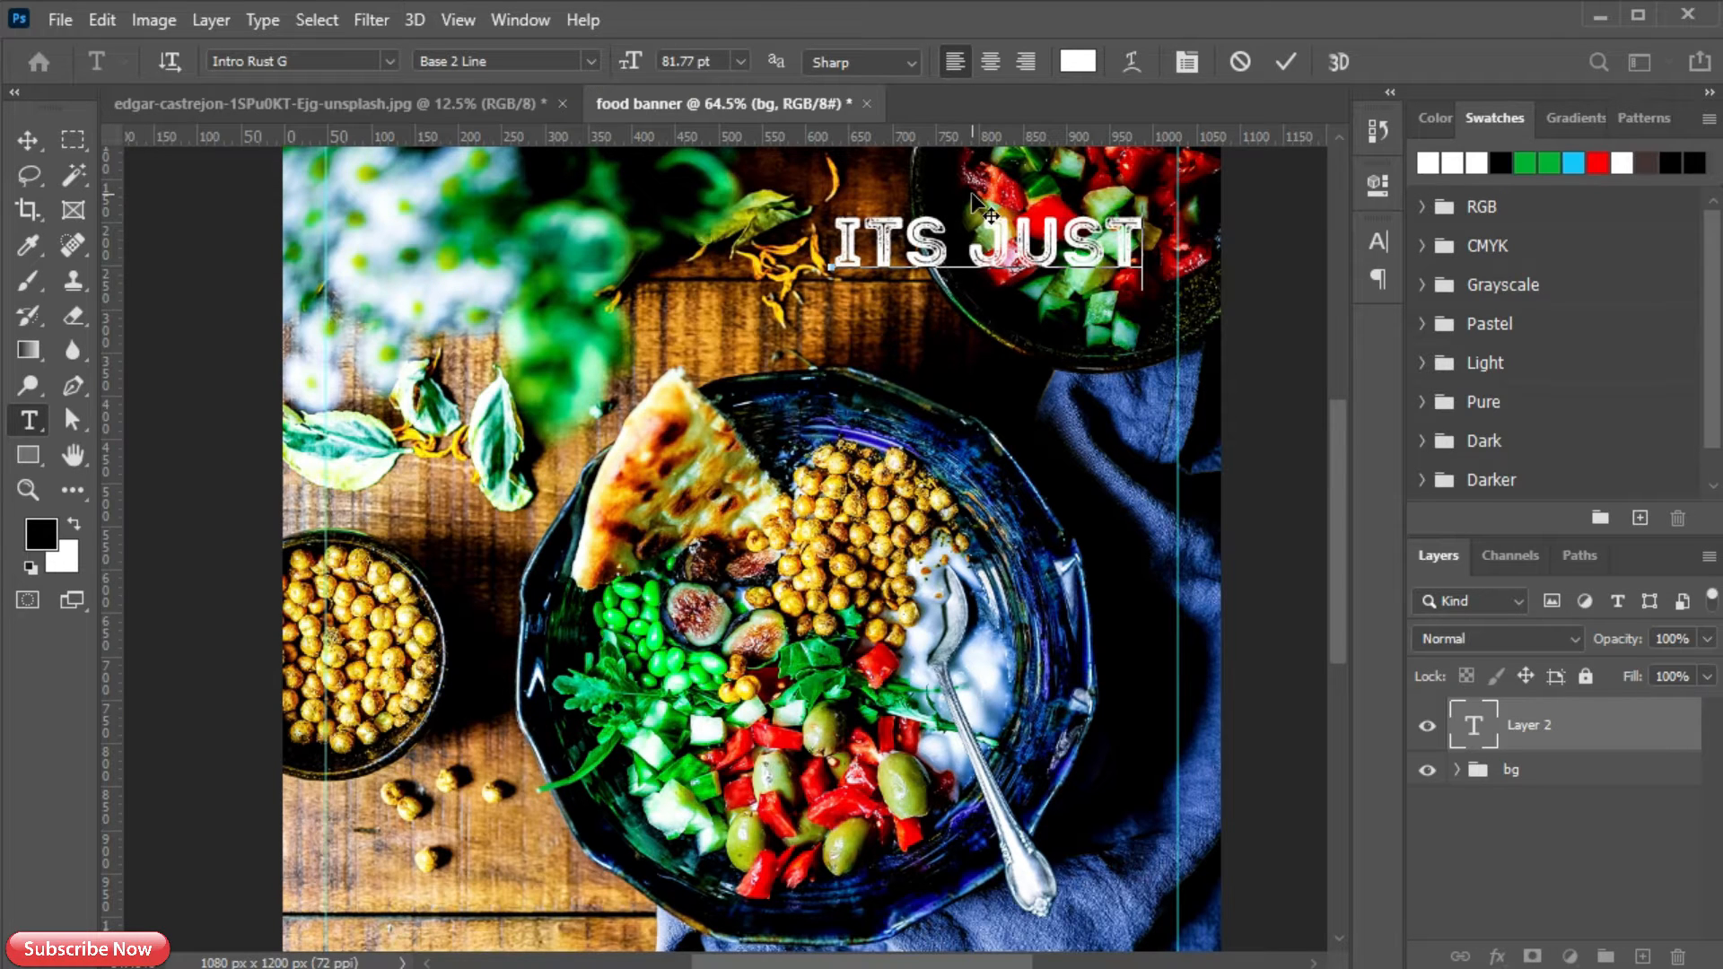
- Finish the "ITS JUST" text and move it up and slightly left in the upper part of the banner
{"action": "left_click", "coordinate": [1286, 61]}
{"action": "key", "text": "v"}
{"action": "left_click_drag", "start_coordinate": [888, 243], "coordinate": [848, 194]}
- Duplicate the "ITS JUST" line directly below itself and change the copy's text to "tastes"
{"action": "scroll", "coordinate": [843, 292], "scroll_direction": "up", "scroll_amount": 3}
{"action": "mouse_move", "coordinate": [875, 337]}
{"action": "left_mouse_down"}
{"action": "mouse_move", "coordinate": [853, 259]}
{"action": "mouse_move", "coordinate": [855, 319]}
{"action": "left_mouse_up"}
{"action": "double_click", "coordinate": [891, 306]}
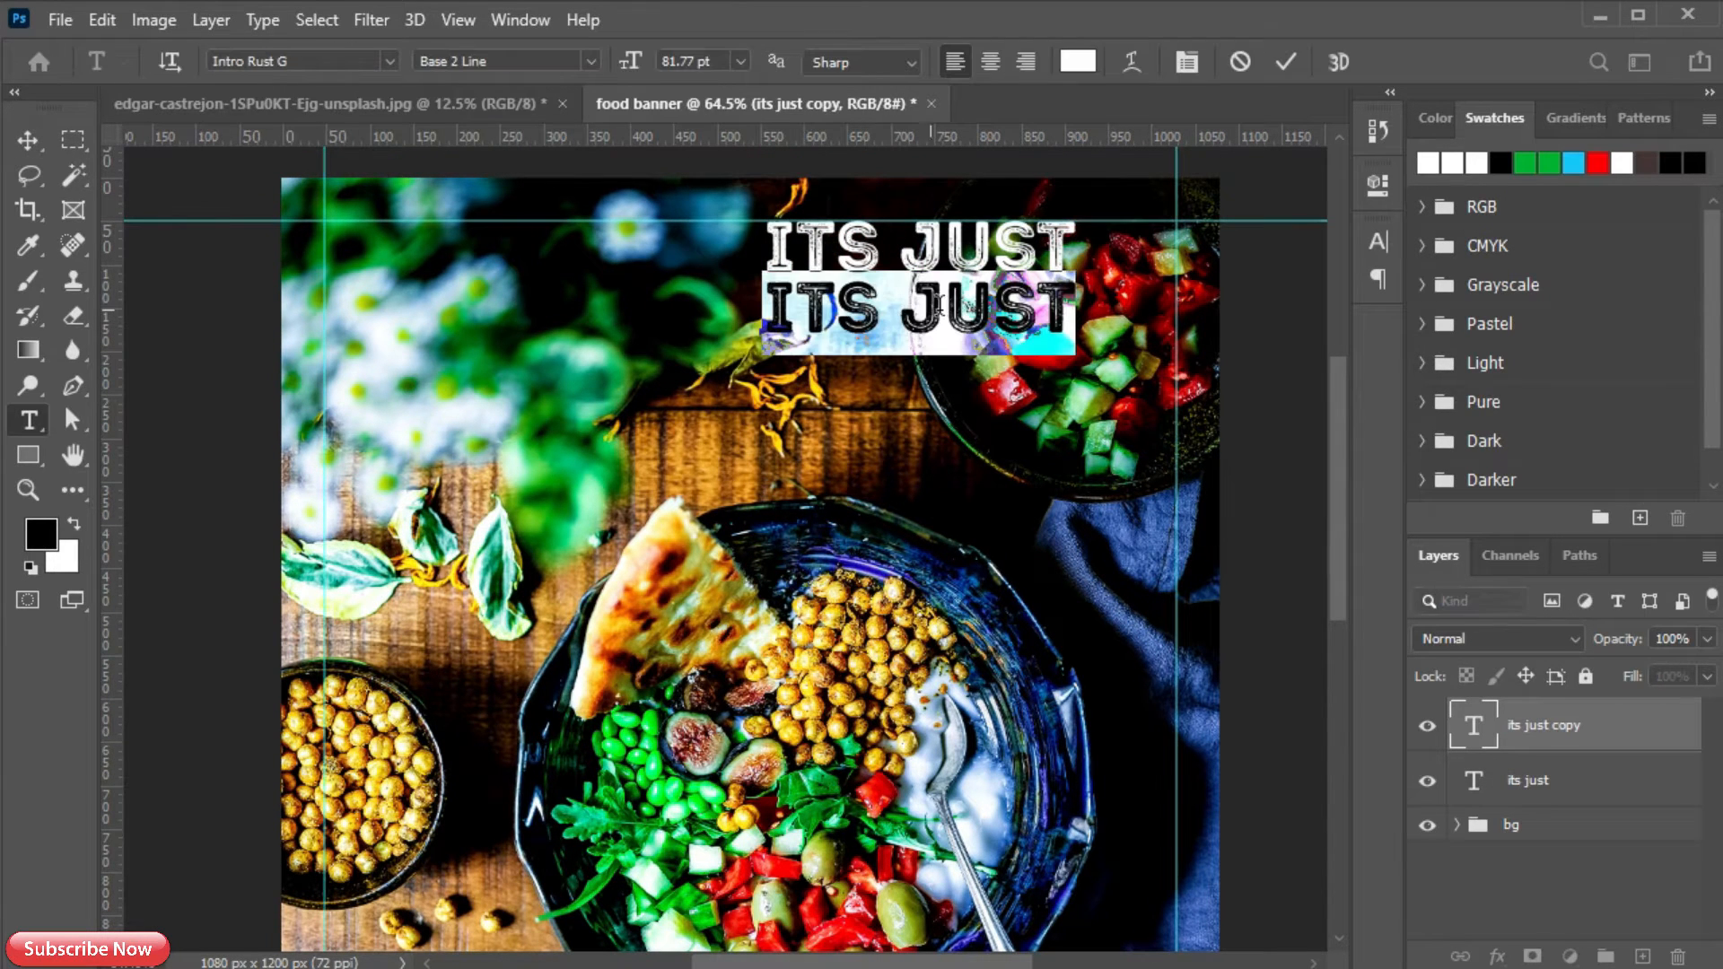
{"action": "type", "text": "tastes"}
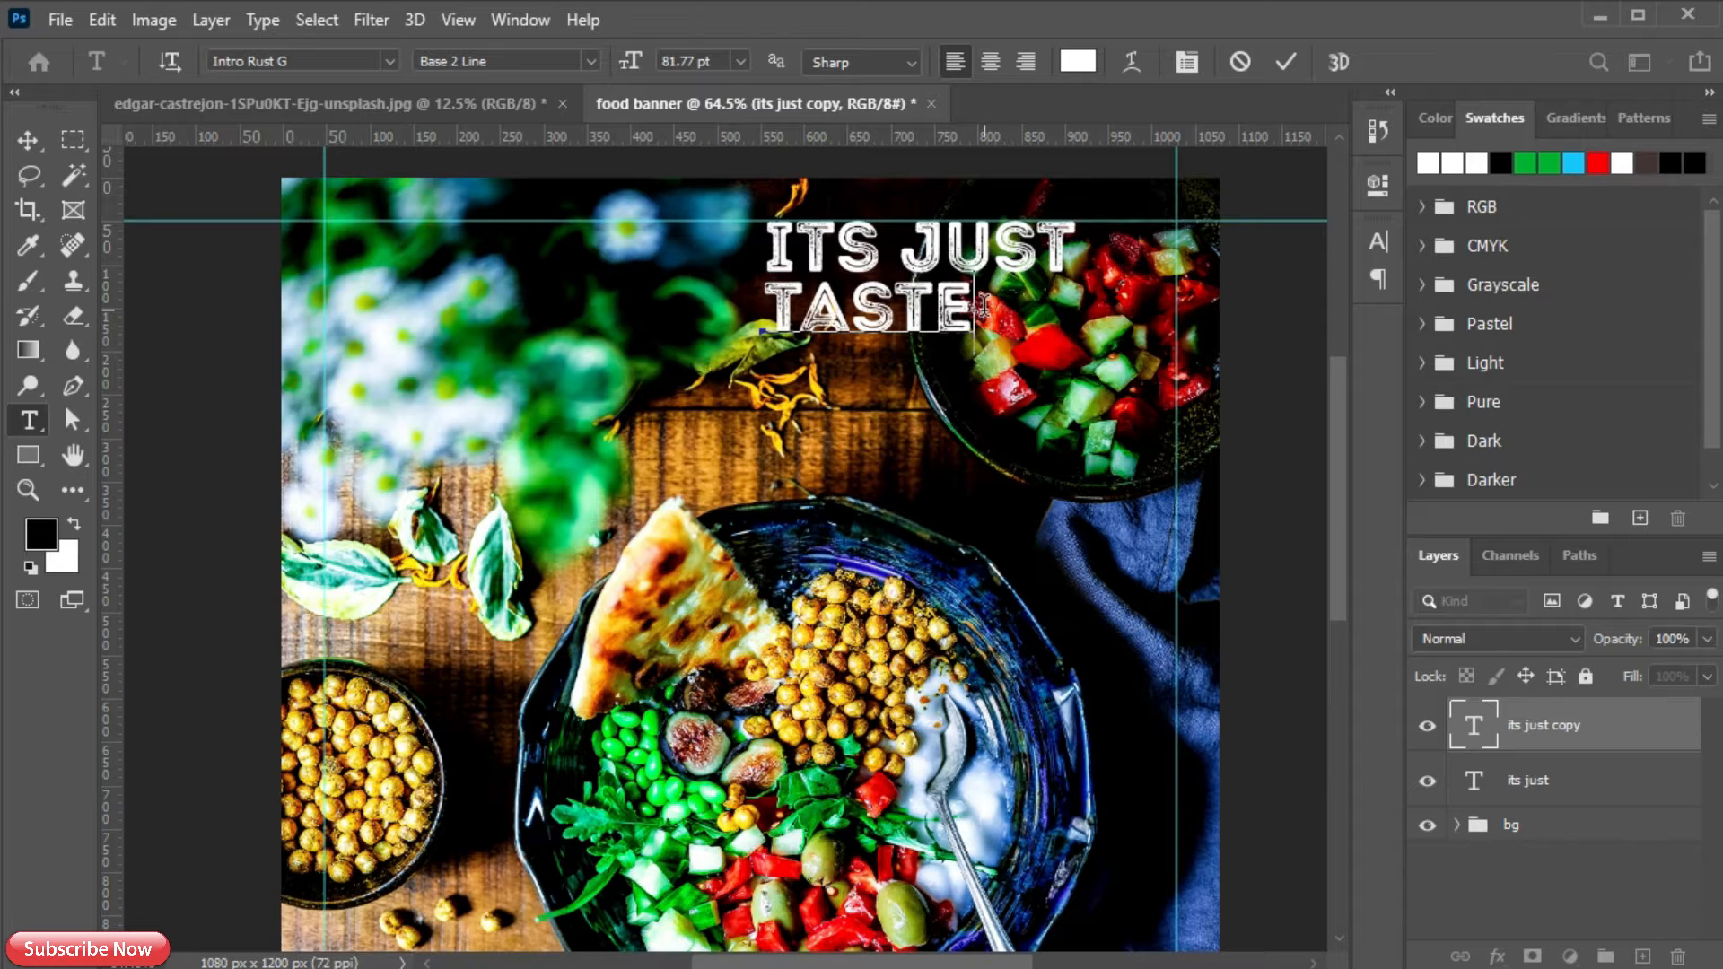
{"action": "left_click", "coordinate": [1285, 61]}
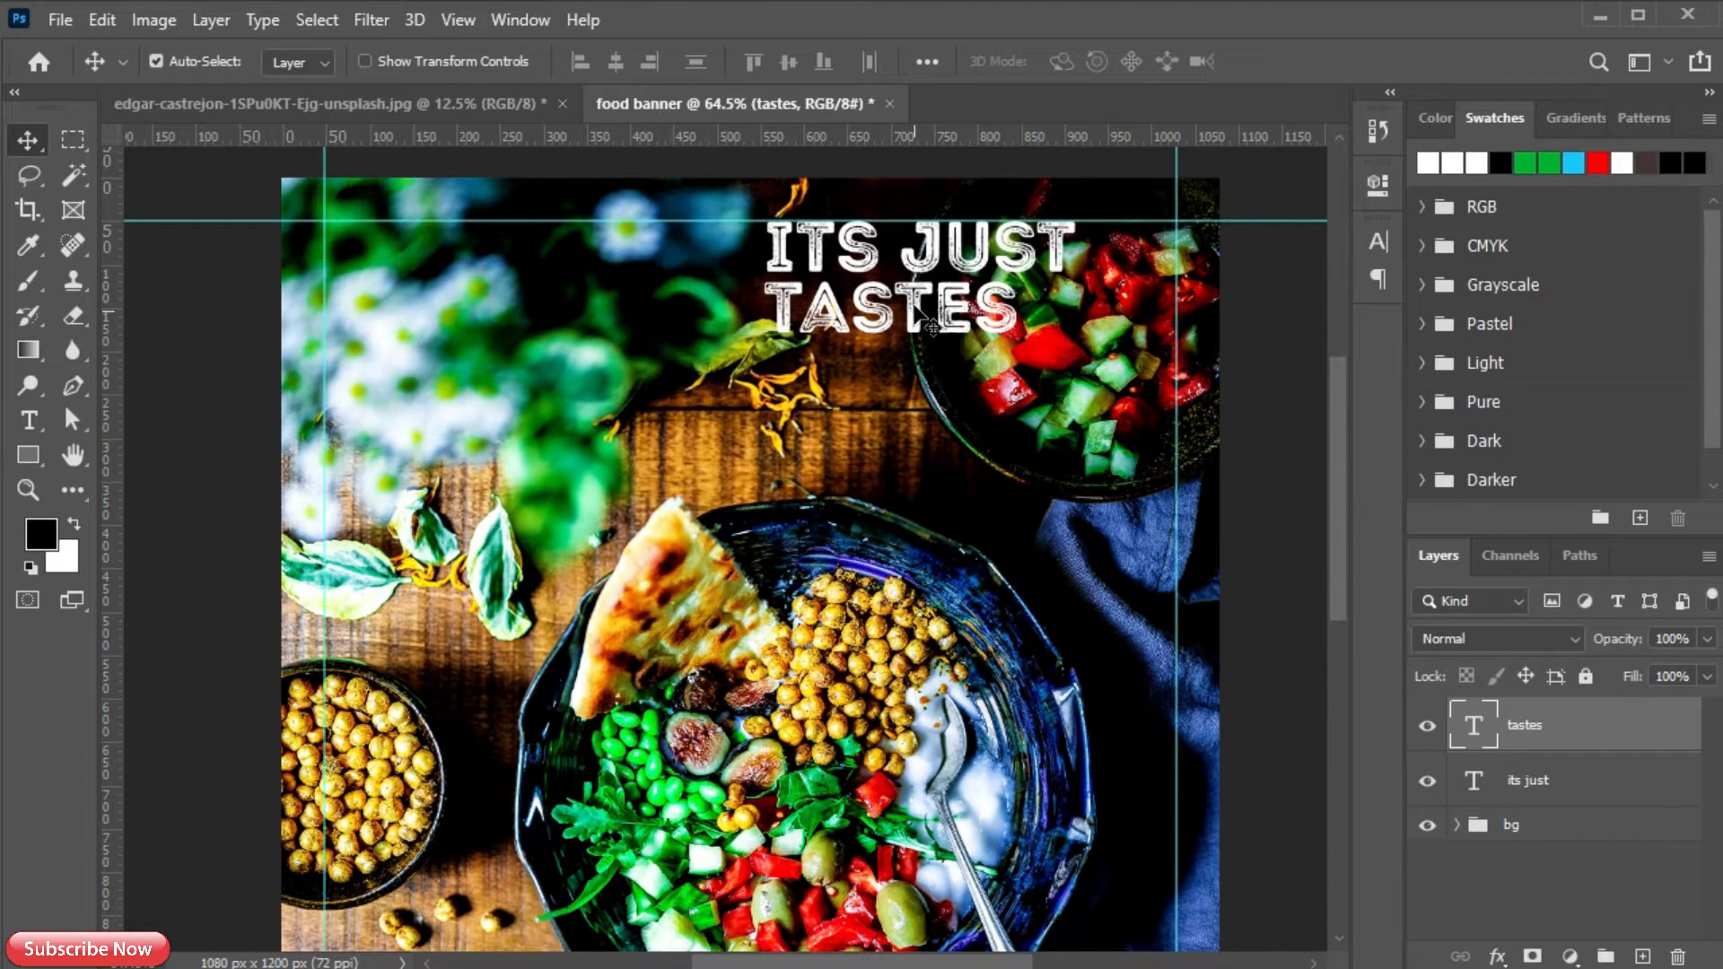
- Duplicate the "TASTES" line directly below itself and change the copy's text to "better."
{"action": "left_click_drag", "start_coordinate": [921, 309], "coordinate": [921, 370]}
{"action": "double_click", "coordinate": [898, 368]}
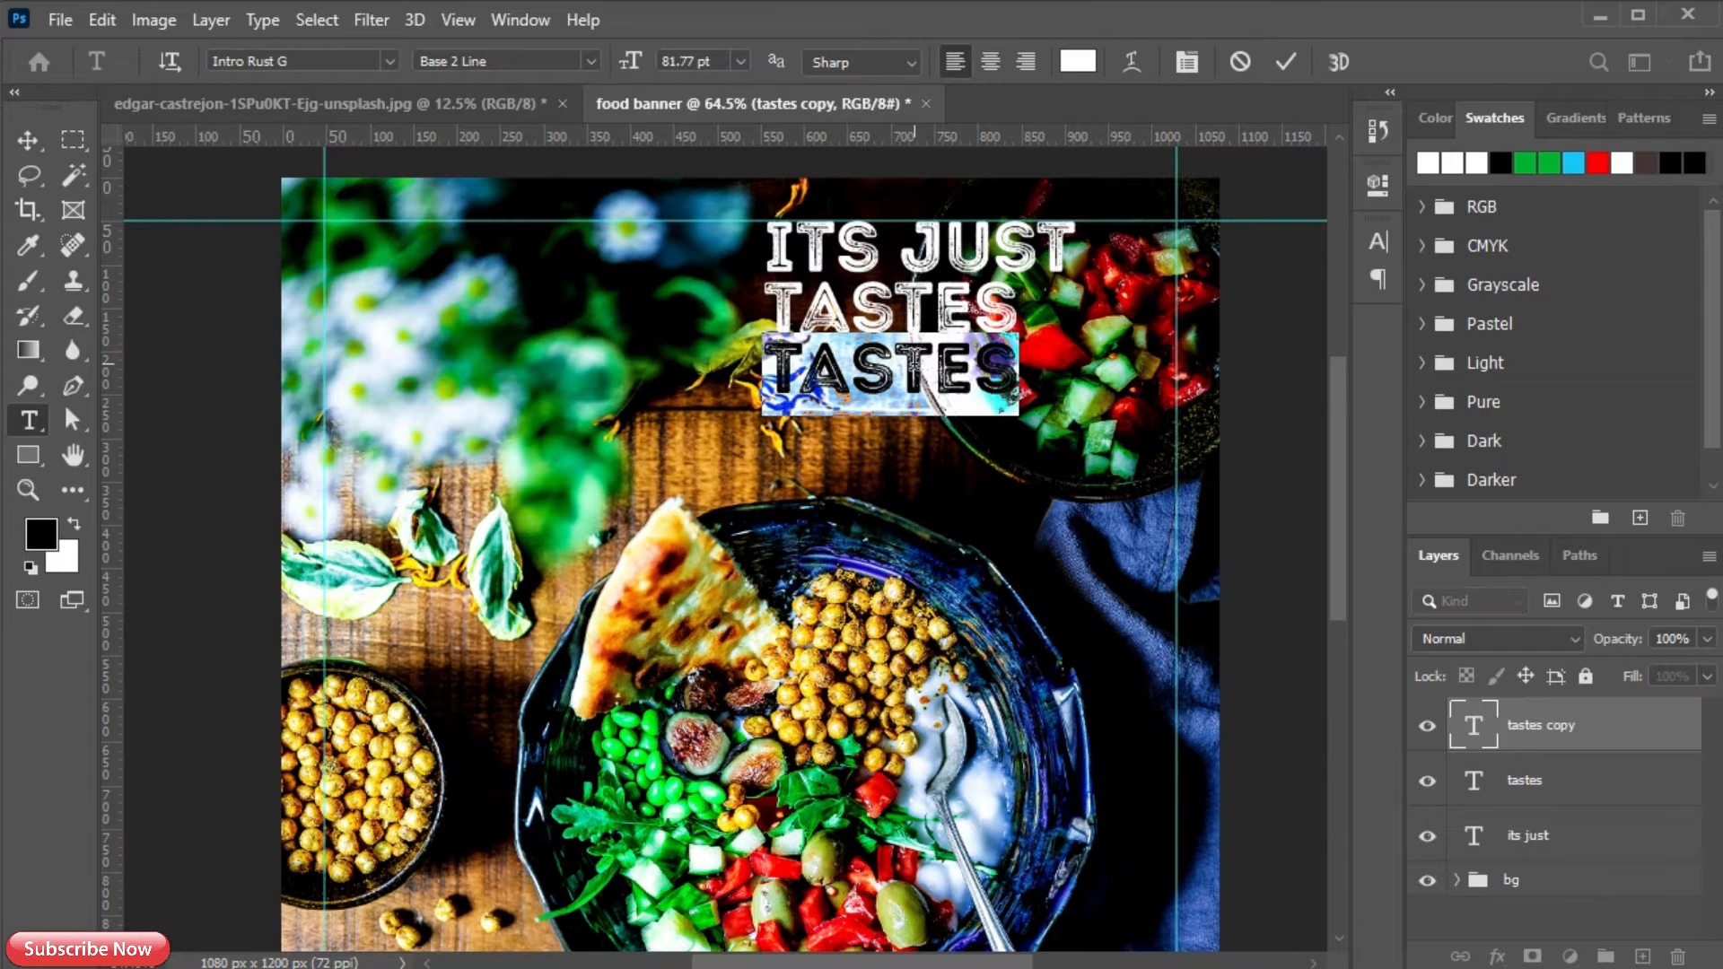
{"action": "type", "text": "BETTER"}
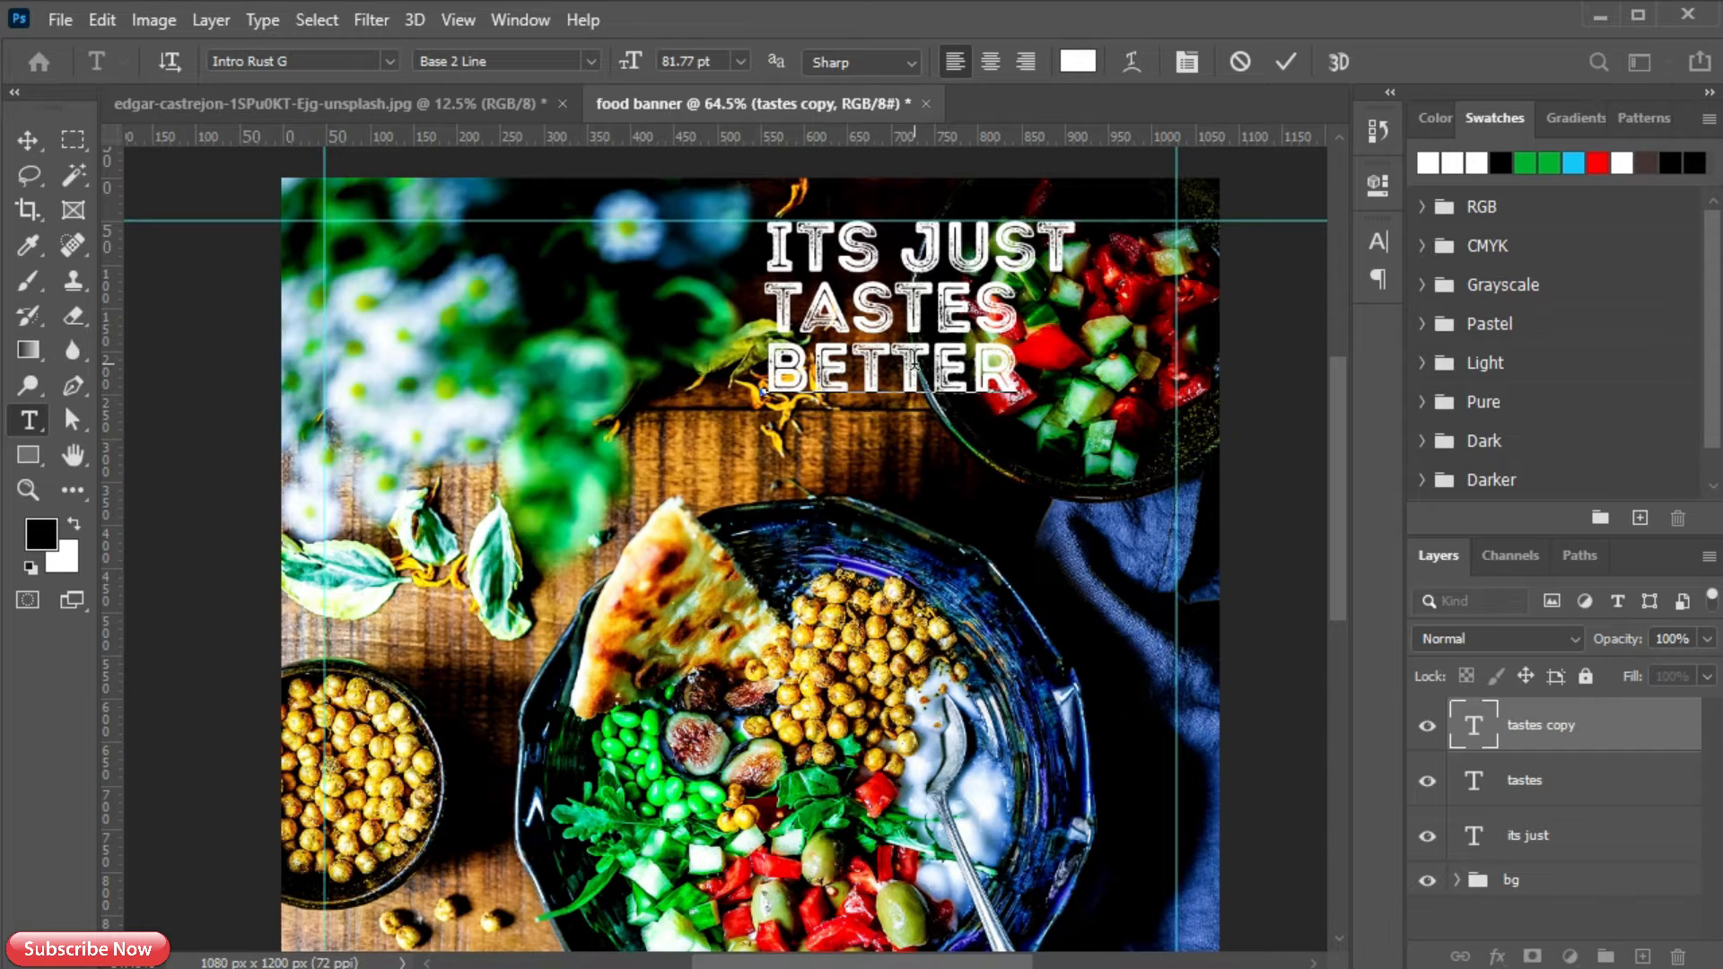
{"action": "left_click", "coordinate": [1286, 62]}
{"action": "key", "text": "v"}
- Scale down the "ITS JUST" line so it is narrower than "TASTES", keeping its left edge aligned with the other lines
{"action": "scroll", "coordinate": [889, 336], "scroll_direction": "up", "scroll_amount": 2}
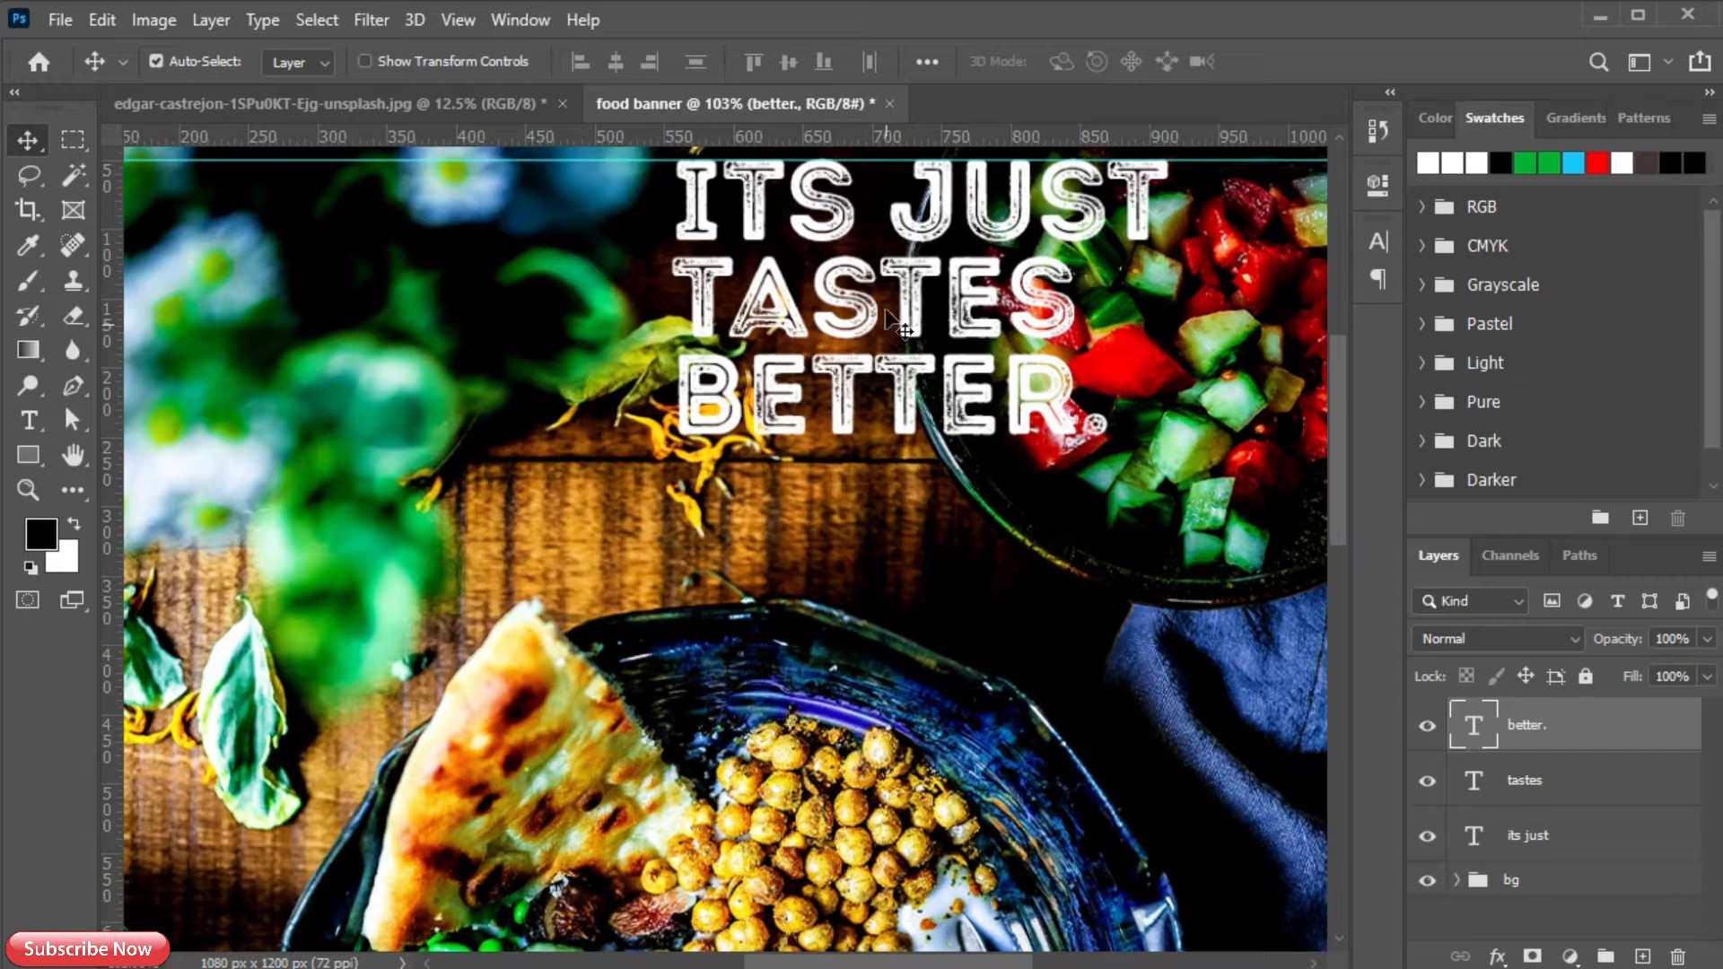
{"action": "scroll", "coordinate": [886, 327], "scroll_direction": "up", "scroll_amount": 3}
{"action": "left_click", "coordinate": [1541, 839]}
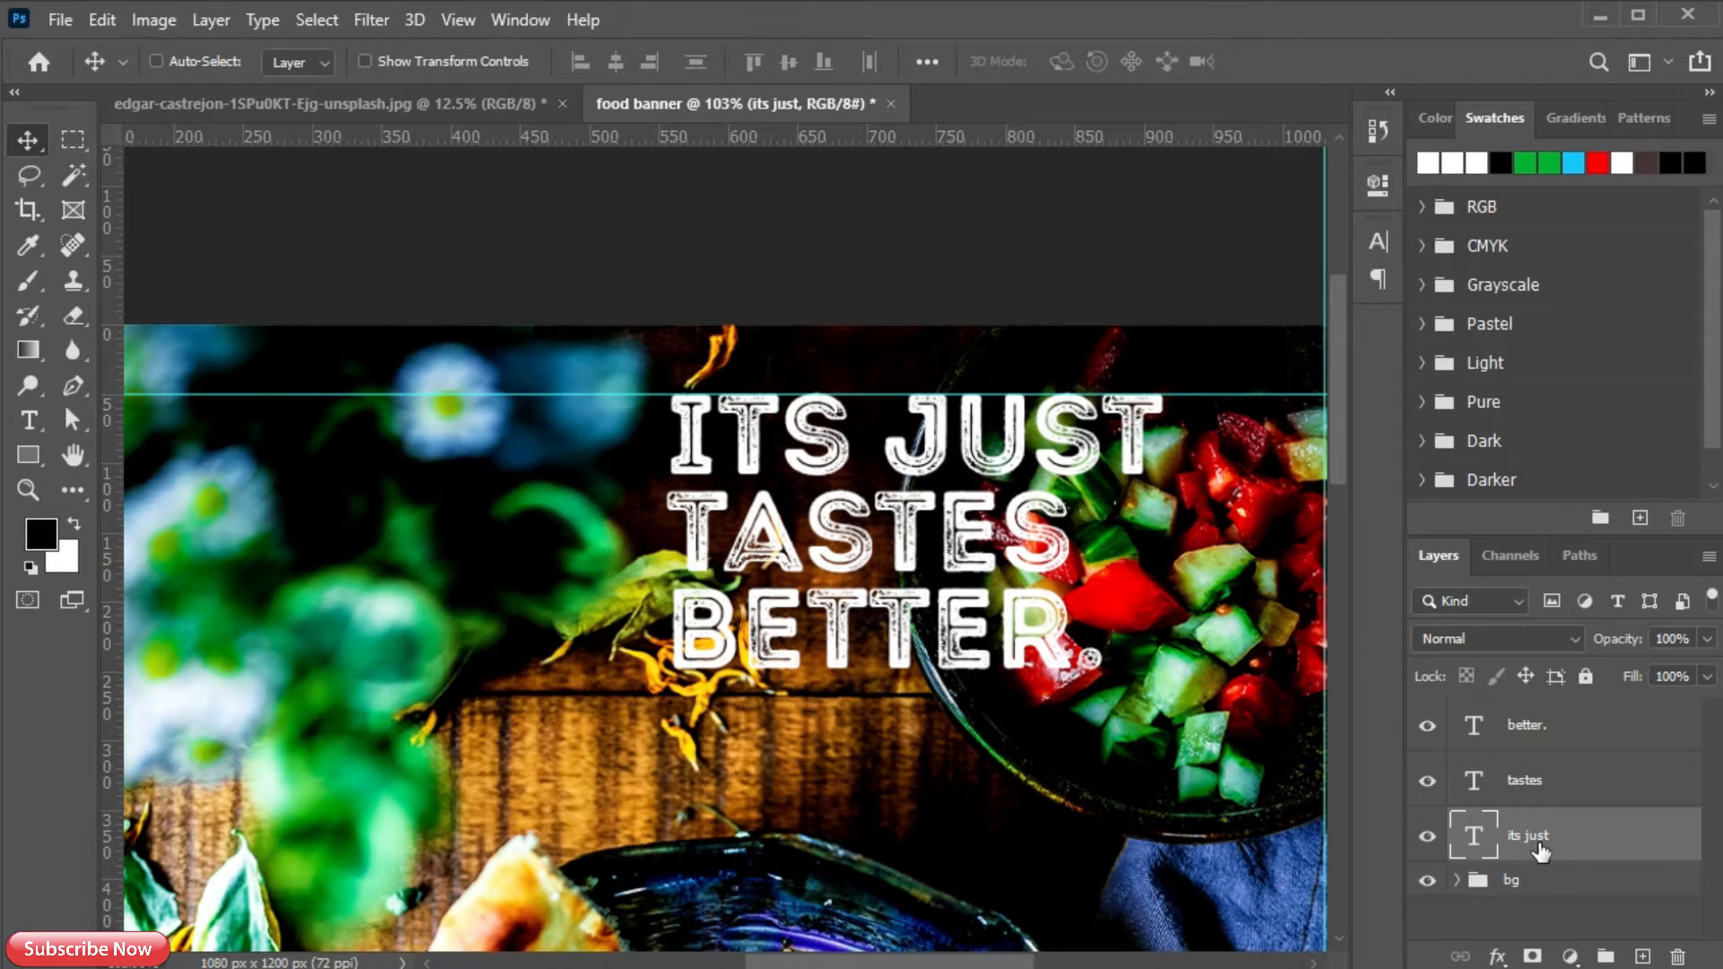
{"action": "key", "text": "ctrl+t"}
{"action": "left_click_drag", "start_coordinate": [1161, 388], "coordinate": [1013, 418]}
{"action": "key", "text": "Return"}
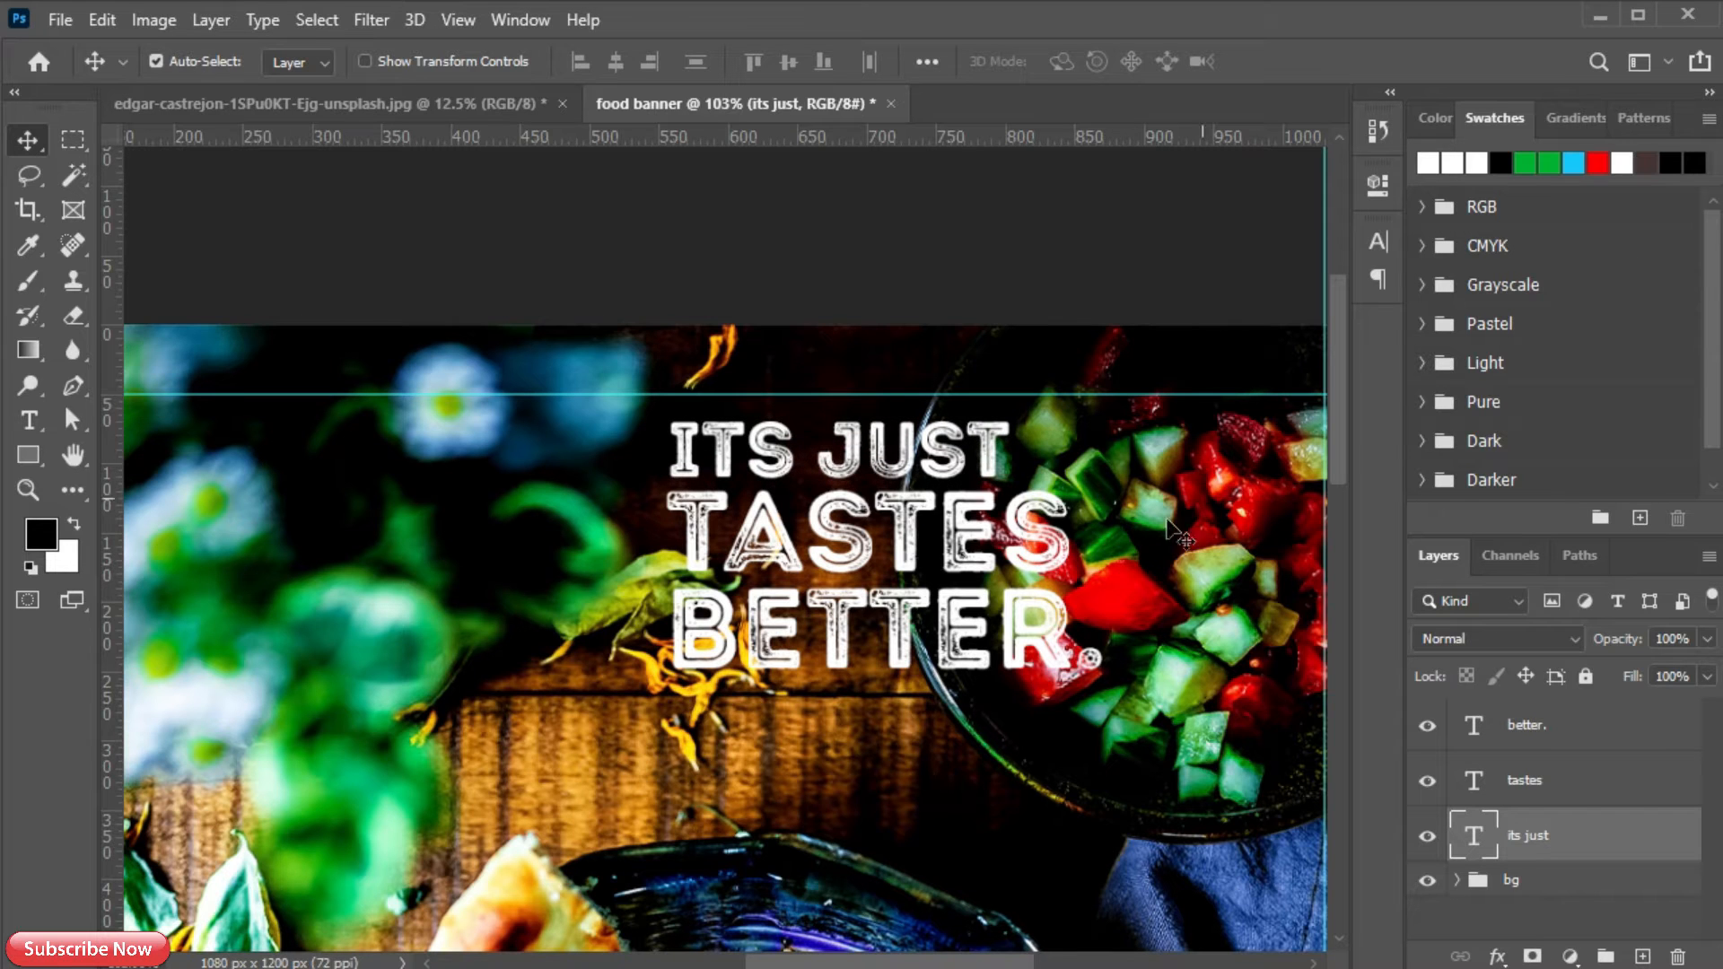
- Scale the "TASTES" line down to about 80.56% from its lower-left corner, just above "BETTER."
{"action": "left_click", "coordinate": [951, 538]}
{"action": "key", "text": "ctrl+t"}
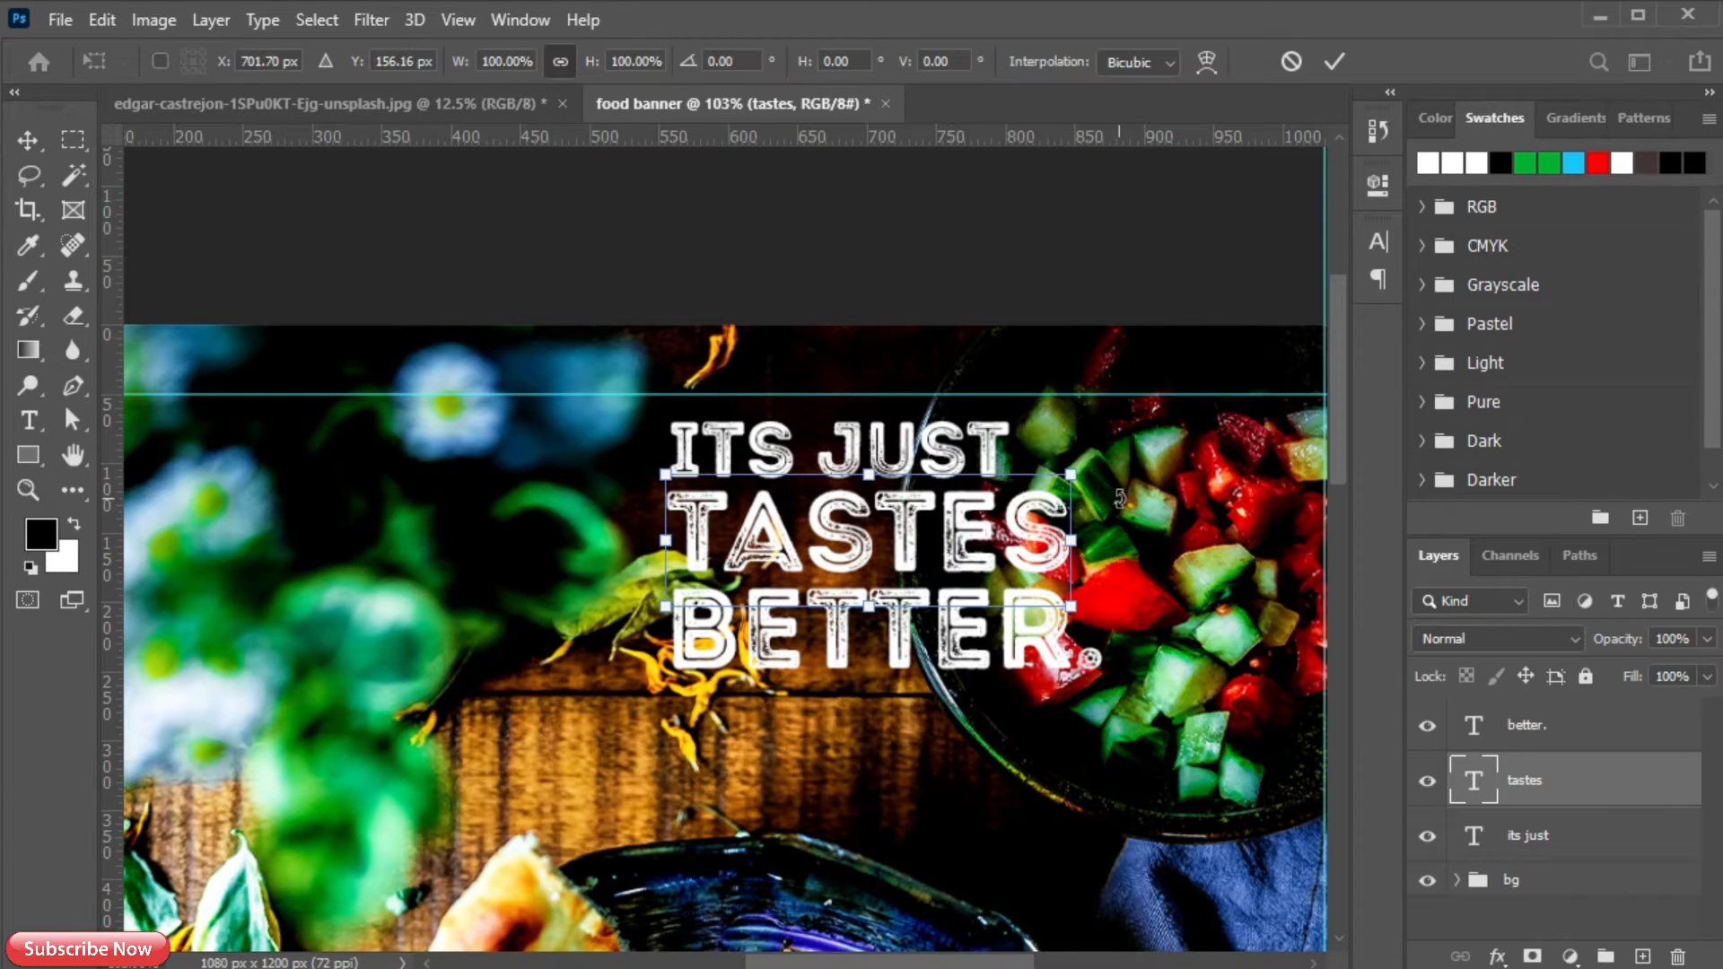
{"action": "left_click_drag", "start_coordinate": [1066, 471], "coordinate": [989, 508]}
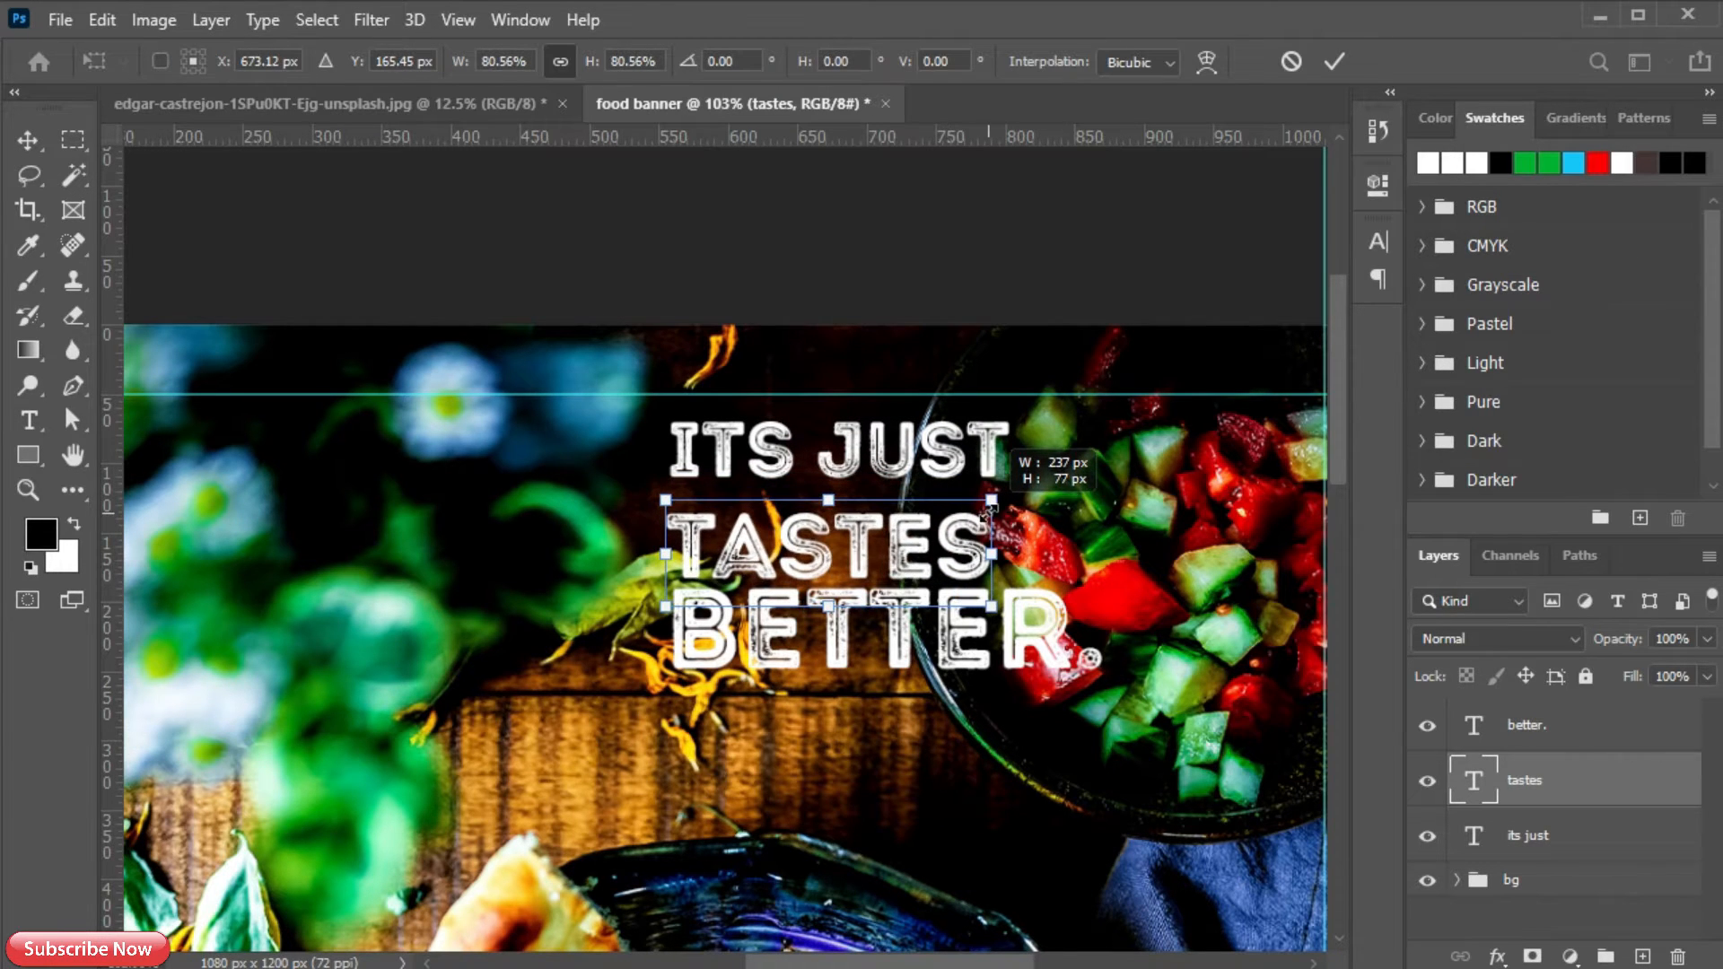
{"action": "left_click", "coordinate": [1334, 61]}
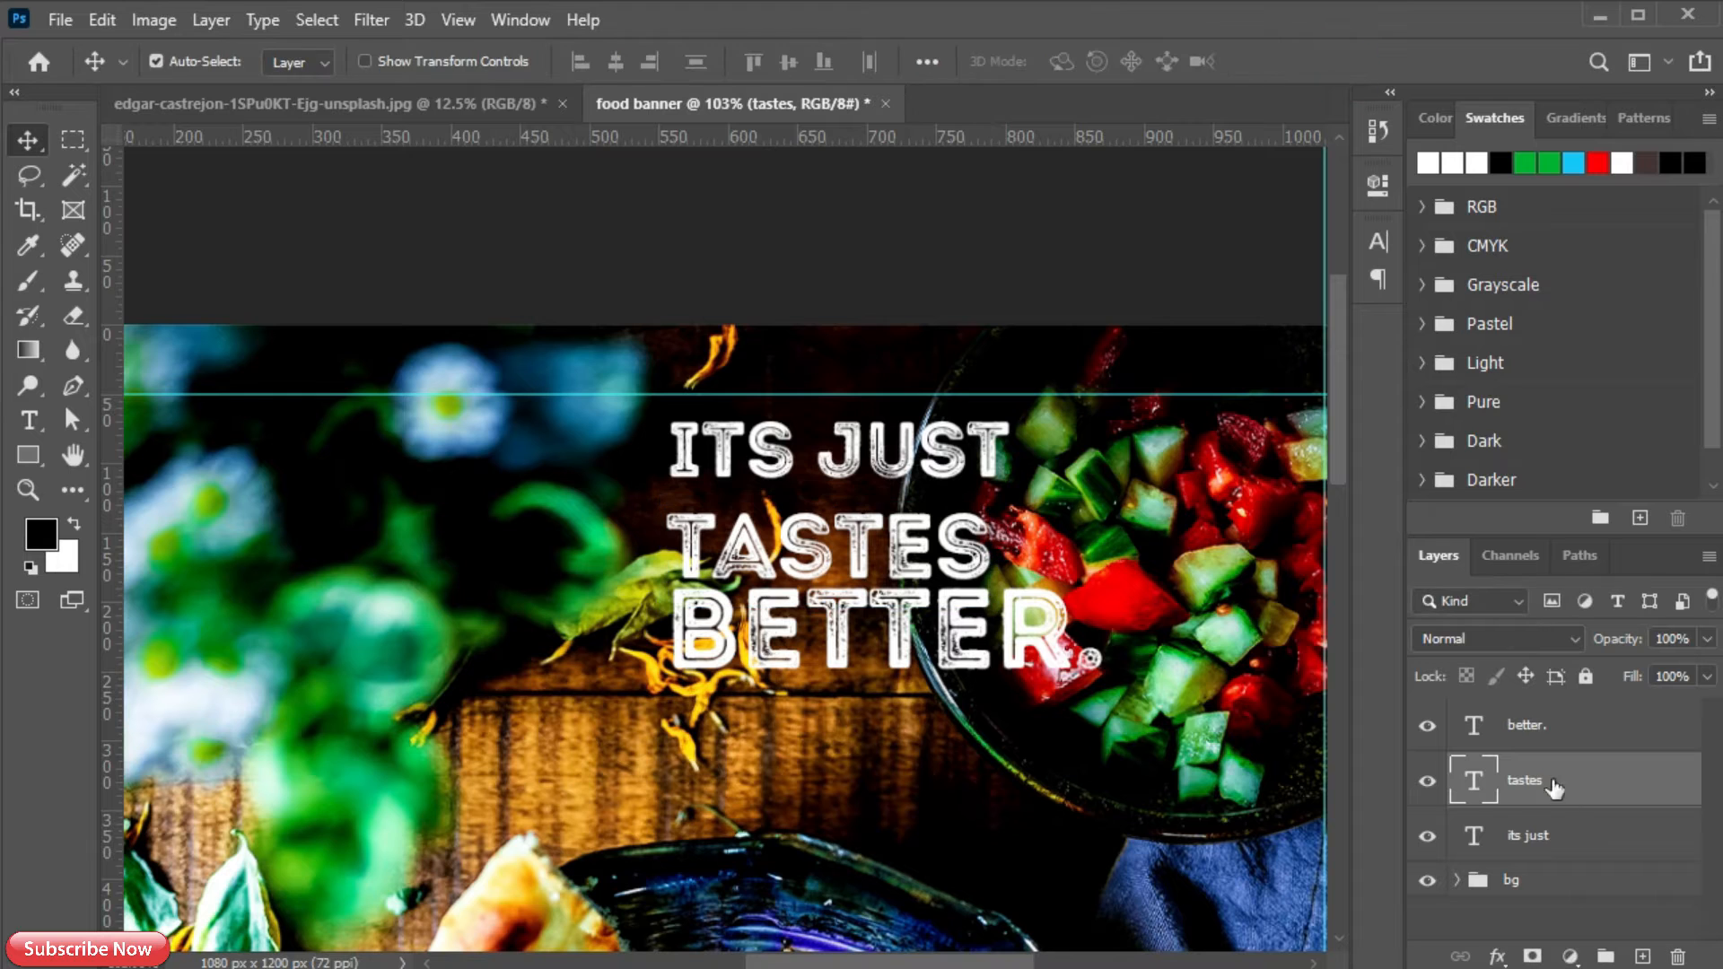
- Scale the "ITS JUST" line to about 79.23% so it sits tightly above "TASTES"
{"action": "left_click", "coordinate": [1537, 836]}
{"action": "key", "text": "ctrl+t"}
{"action": "left_click_drag", "start_coordinate": [993, 421], "coordinate": [947, 463]}
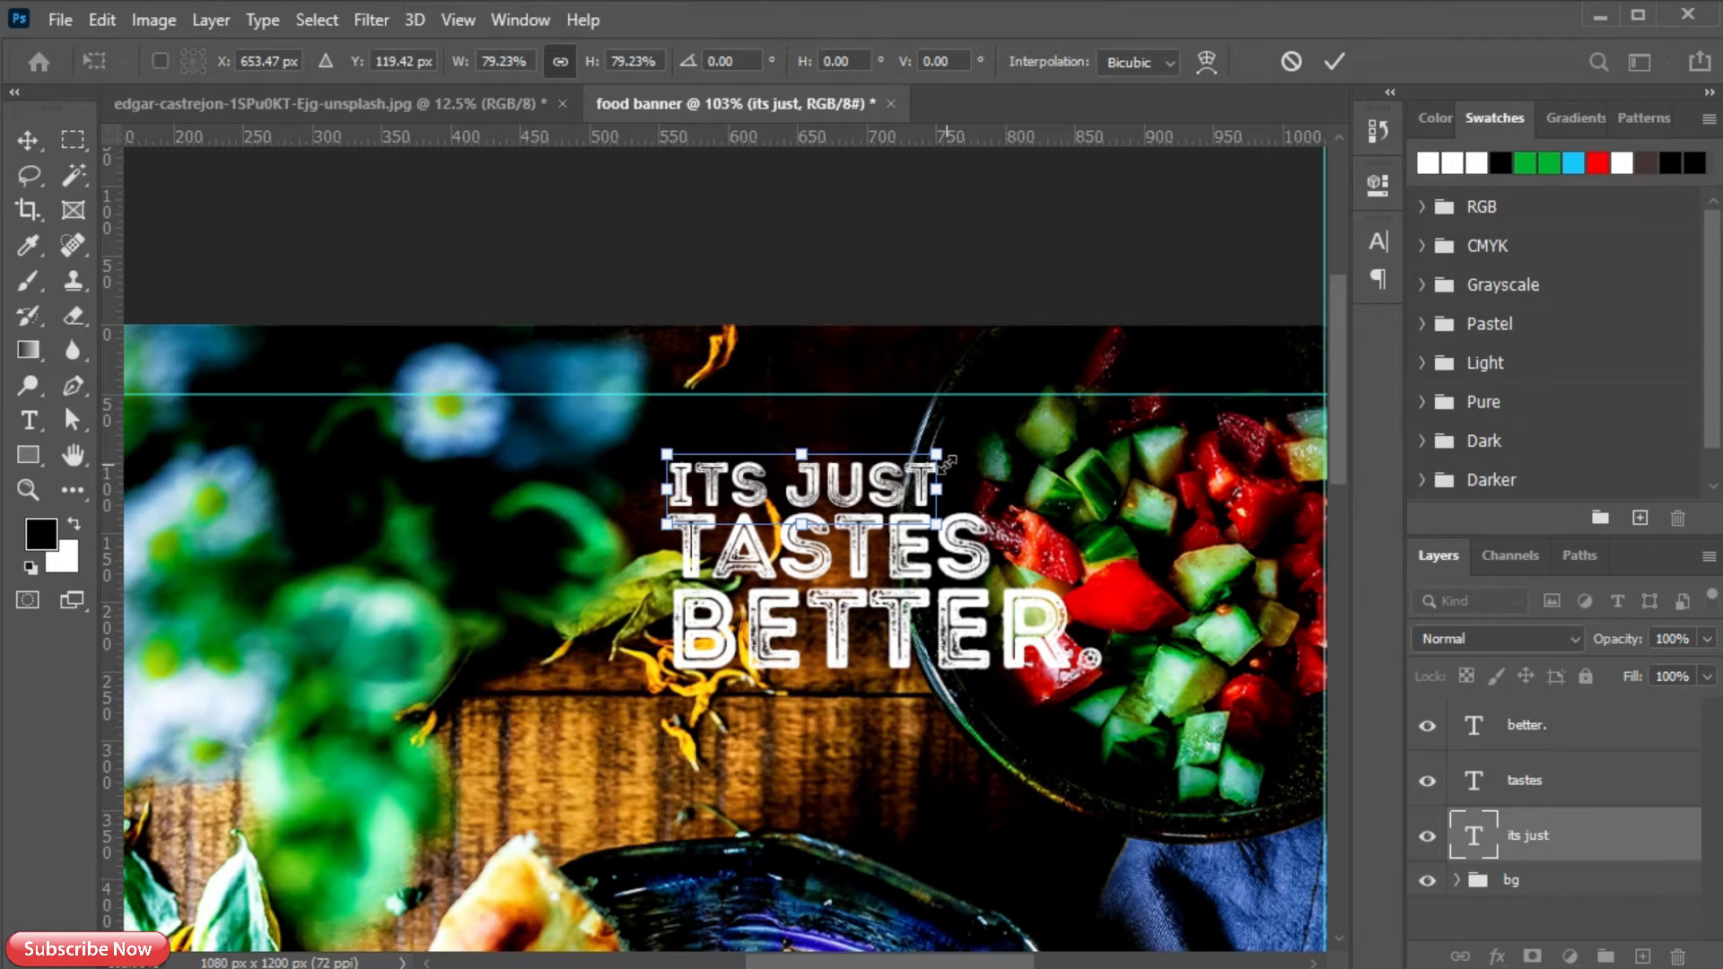
{"action": "left_click", "coordinate": [1335, 61]}
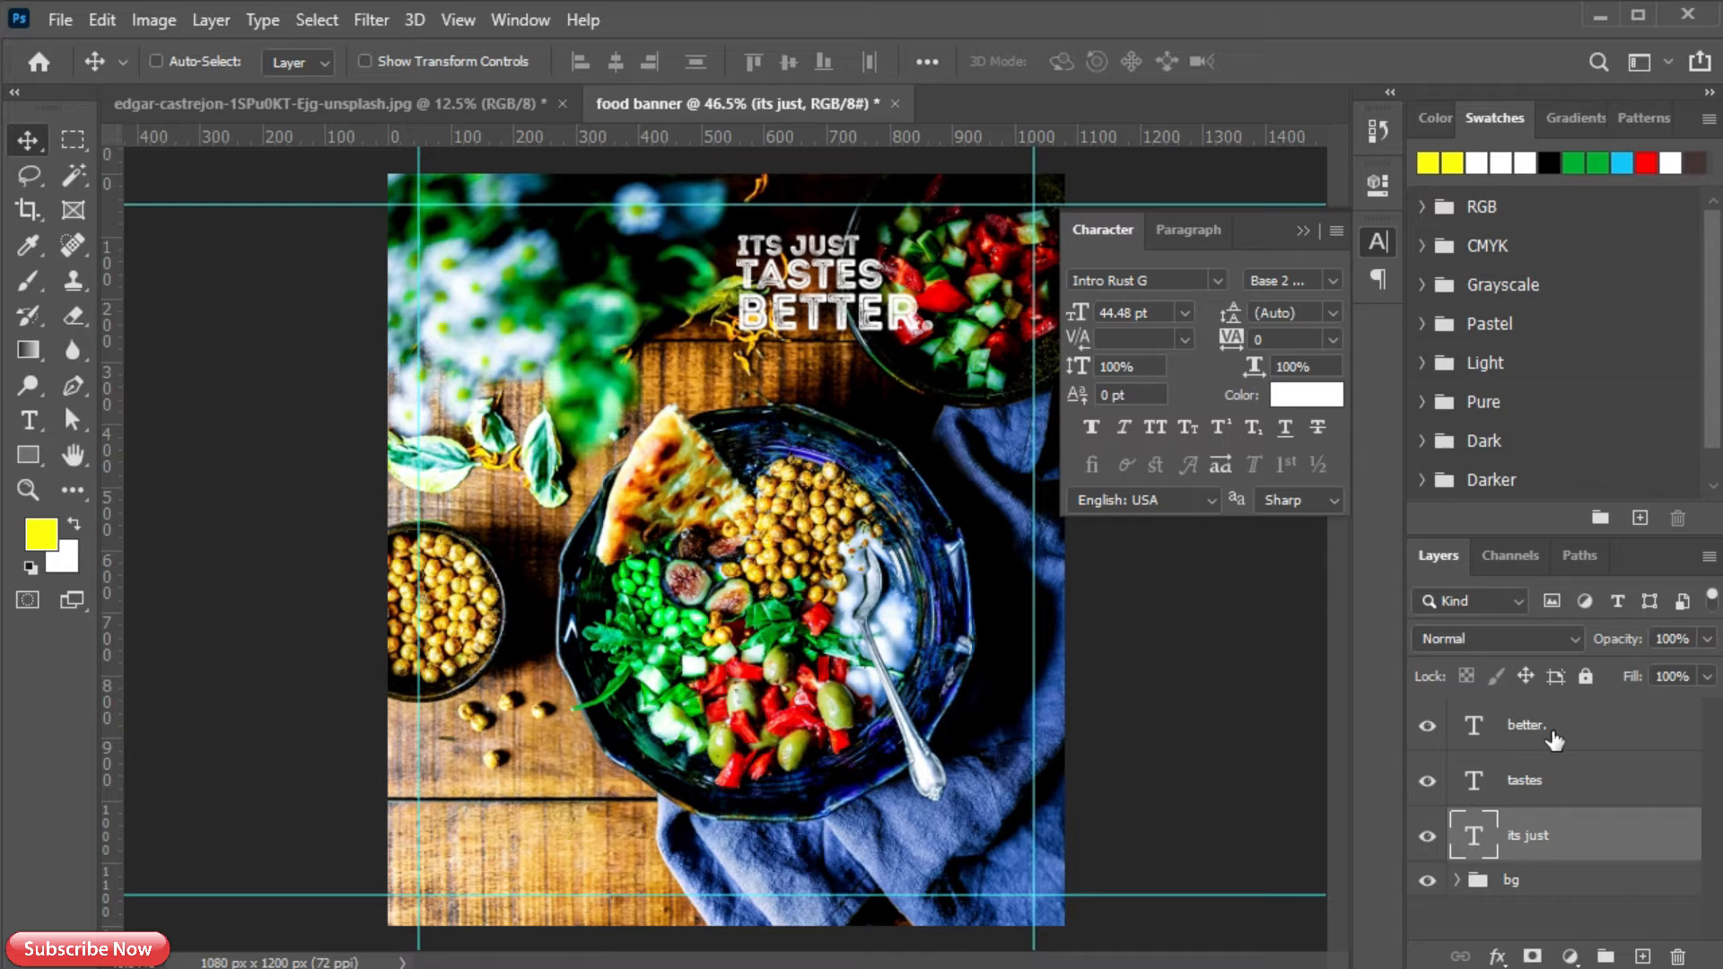
- Recolour the "ITS JUST" and "BETTER." text layers yellow (ffff04), leaving "TASTES" white
{"action": "left_click", "coordinate": [1551, 736], "text": "ctrl"}
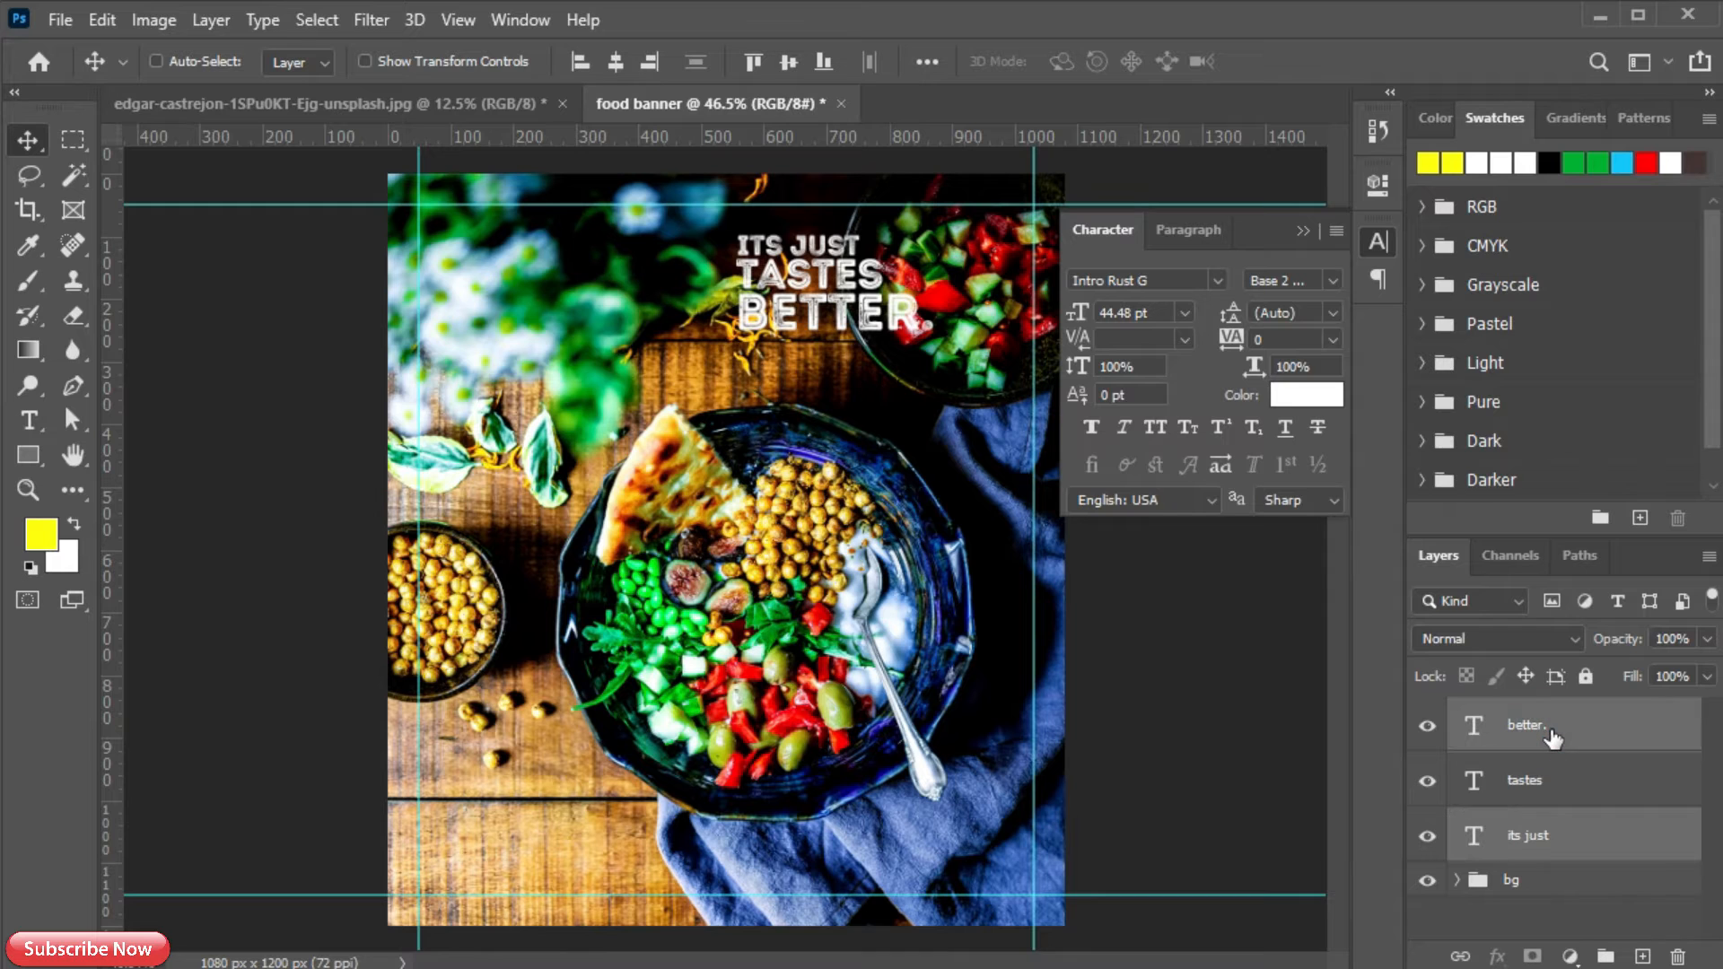
{"action": "left_click", "coordinate": [1305, 400]}
{"action": "left_click", "coordinate": [1435, 163]}
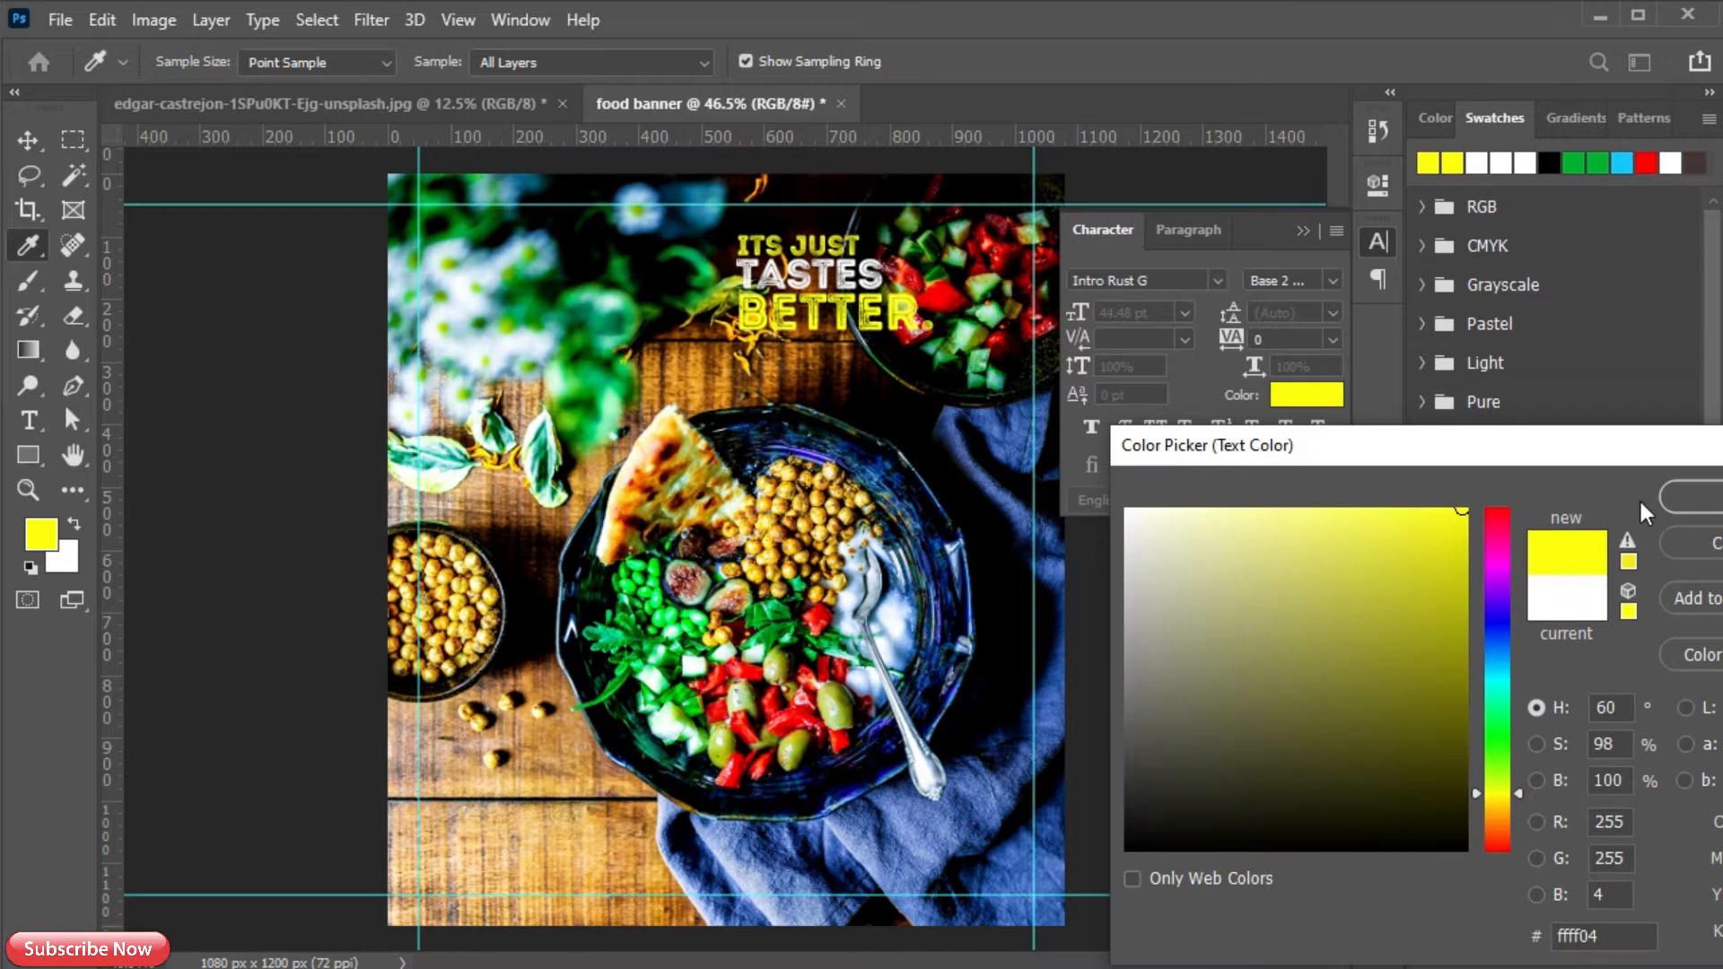
{"action": "left_click", "coordinate": [1689, 496]}
- Enlarge the food photo to about 33.54% and shift it down so the headline has more space above the bowl
{"action": "left_click", "coordinate": [843, 655]}
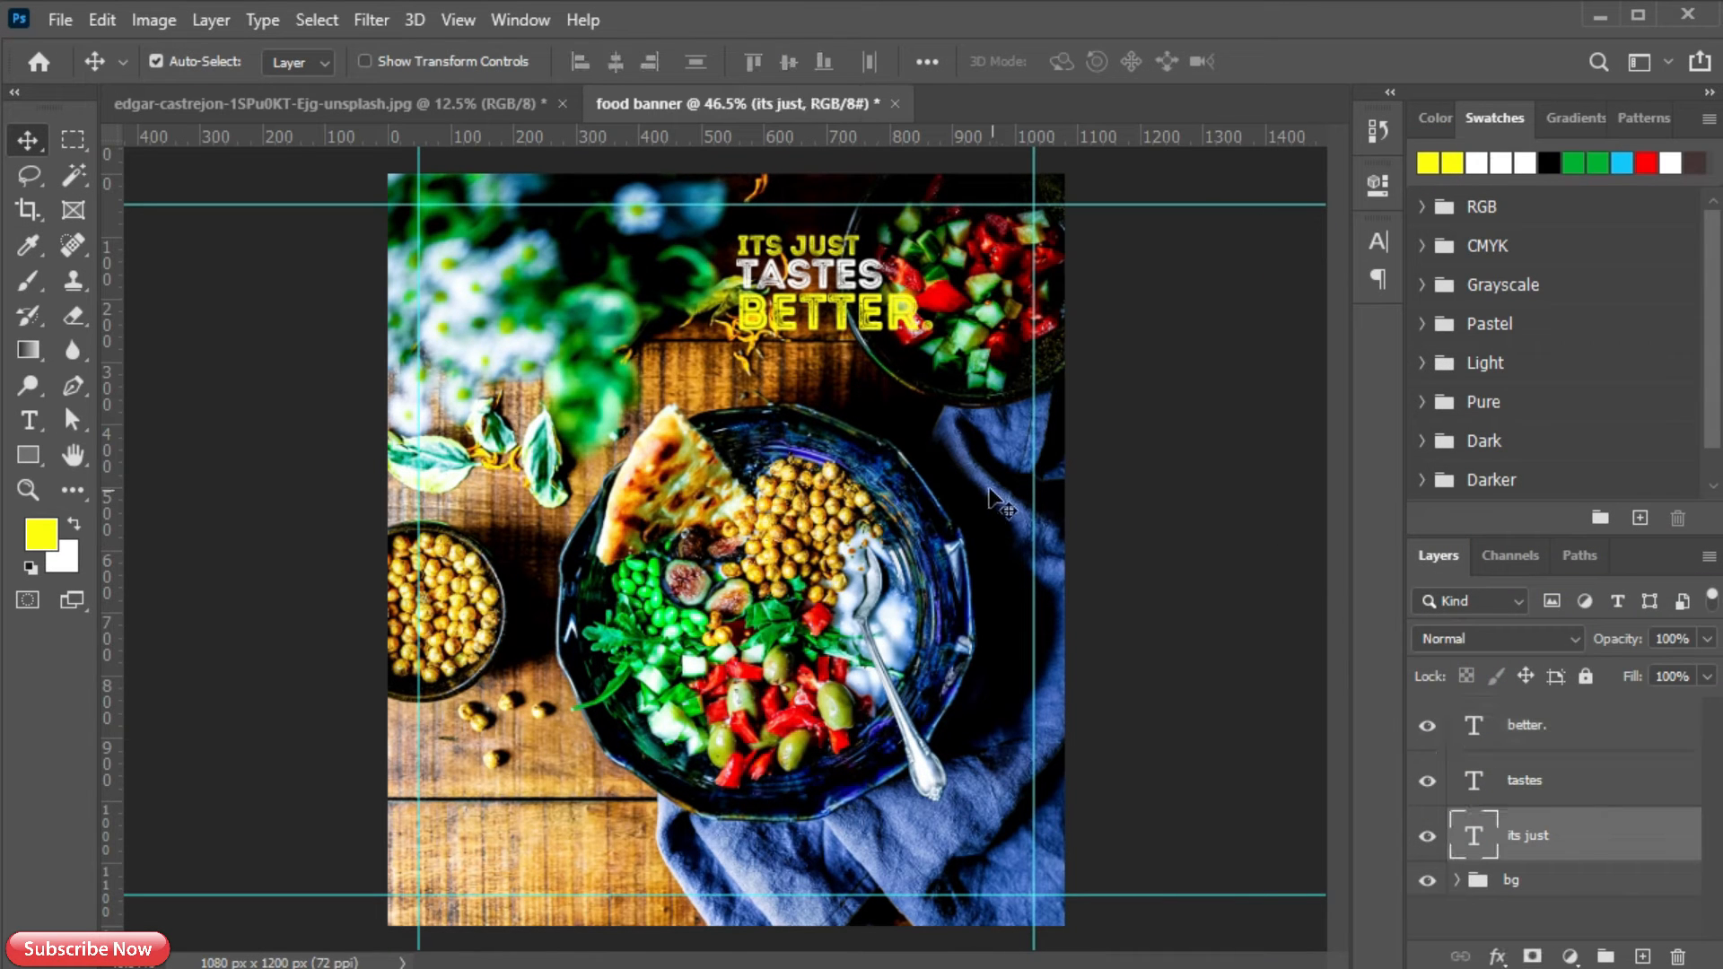
{"action": "key", "text": "ctrl+t"}
{"action": "left_click_drag", "start_coordinate": [1066, 596], "coordinate": [1205, 640]}
{"action": "left_click_drag", "start_coordinate": [996, 680], "coordinate": [944, 727]}
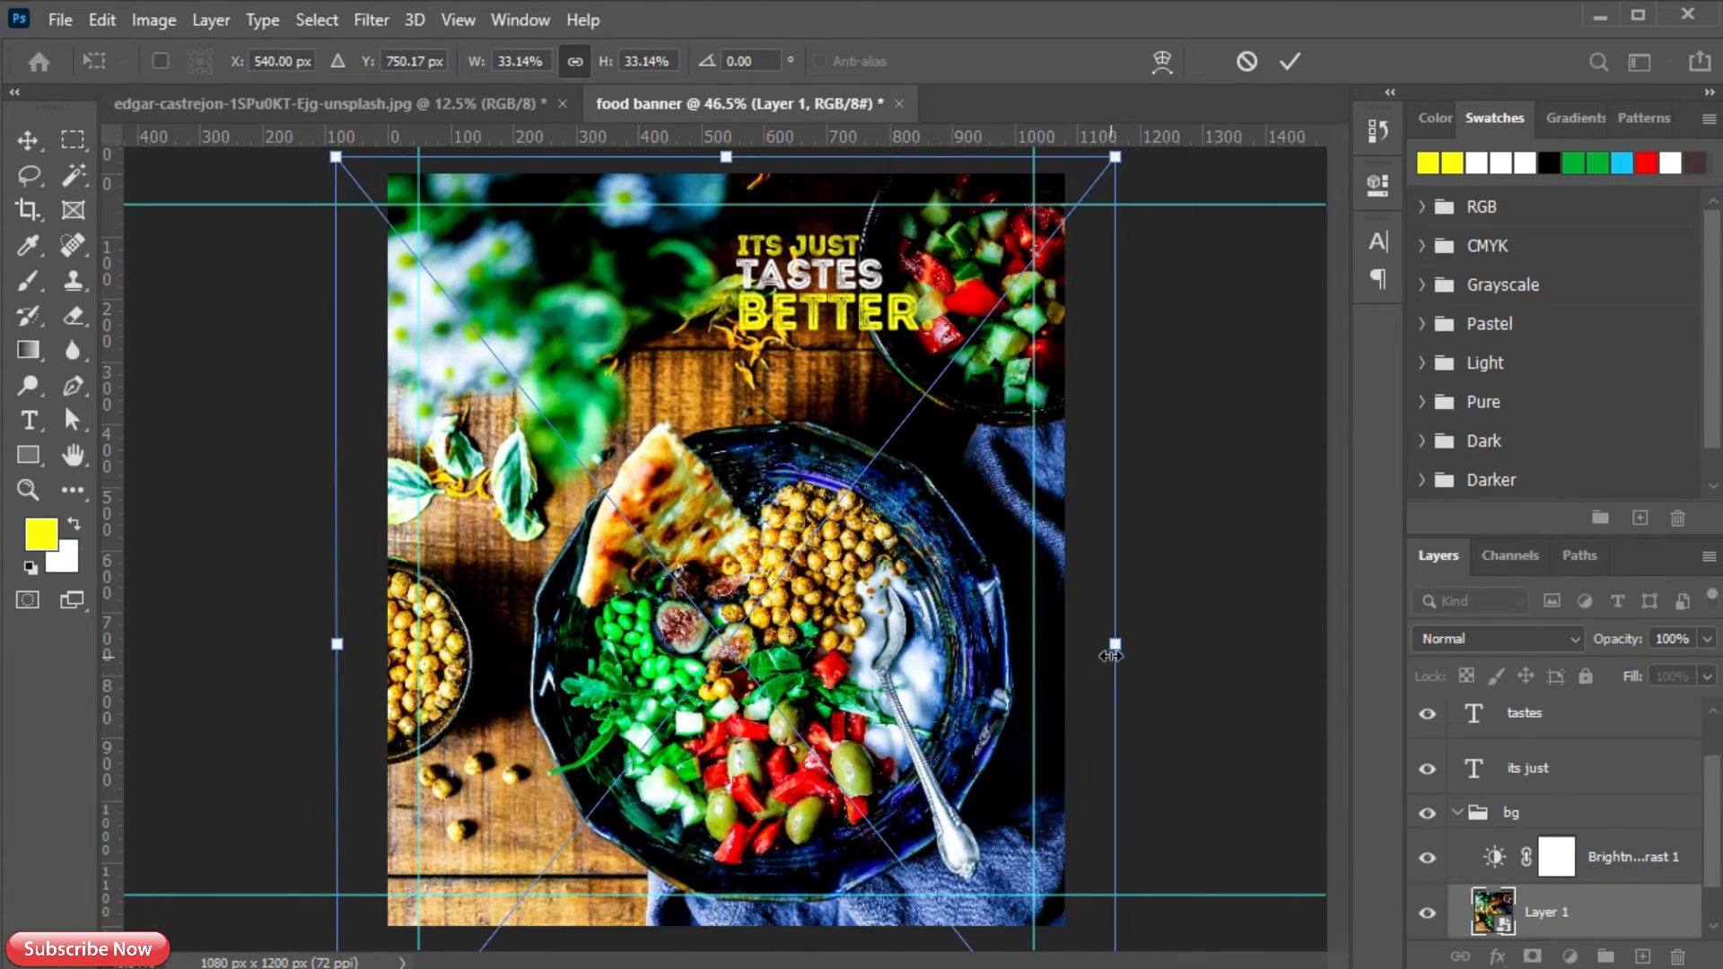
{"action": "left_click_drag", "start_coordinate": [1113, 645], "coordinate": [1151, 644]}
{"action": "left_click_drag", "start_coordinate": [918, 672], "coordinate": [912, 684]}
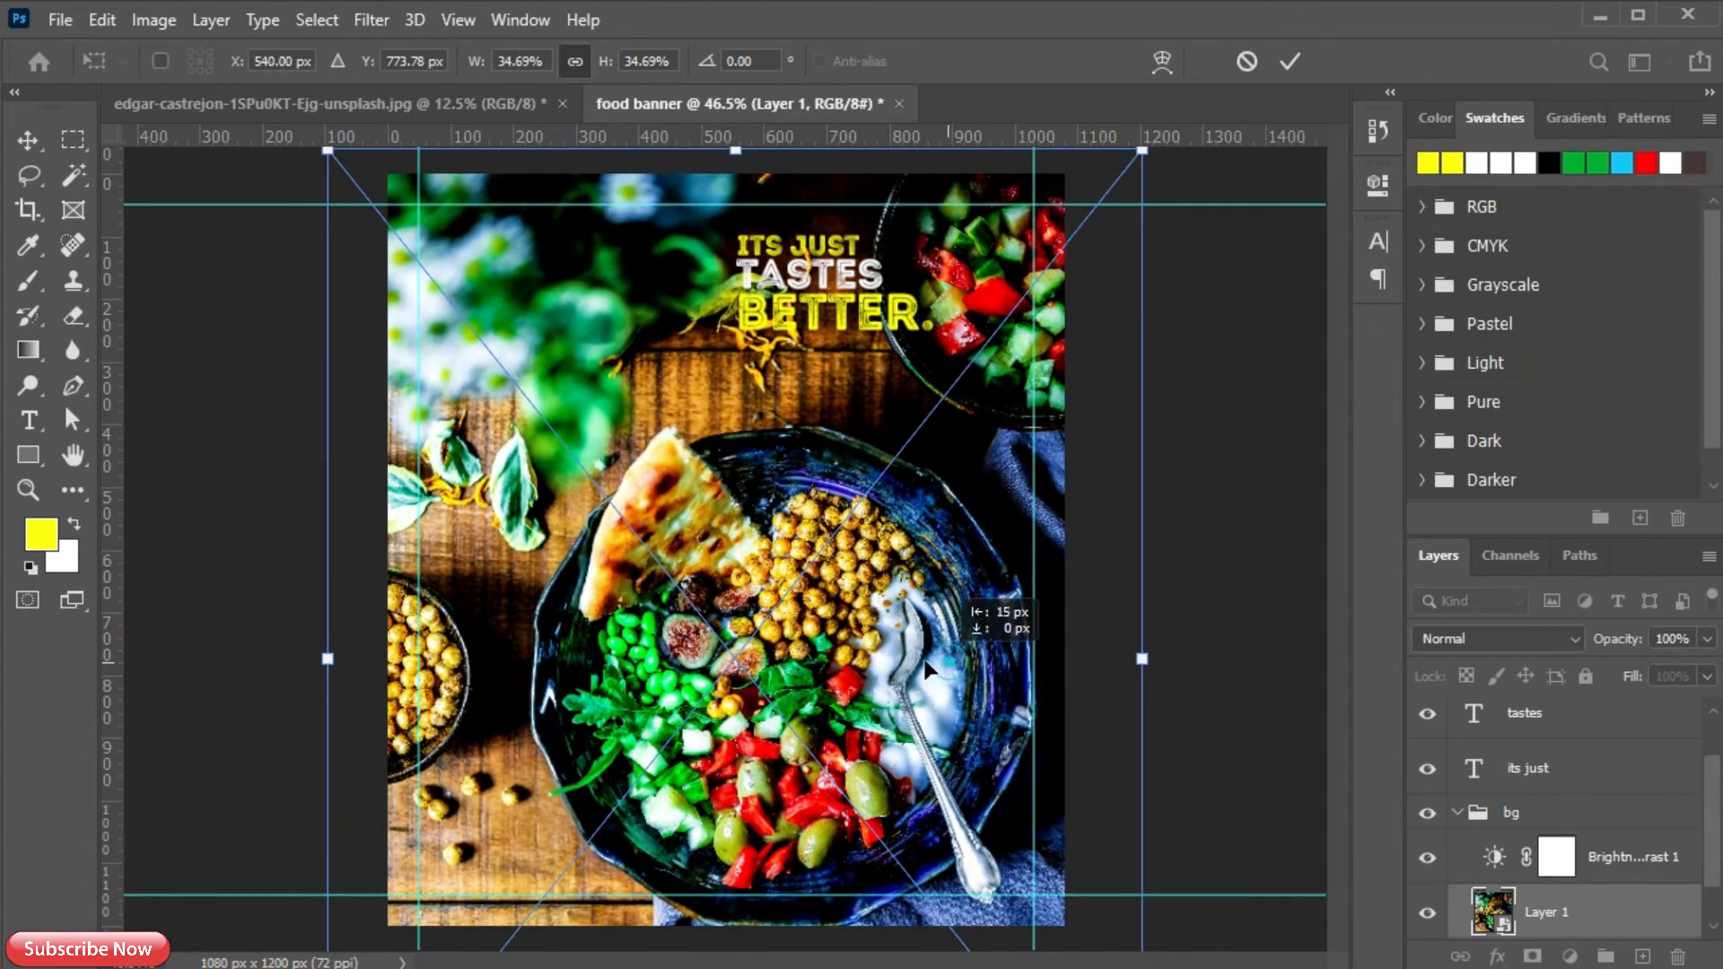
{"action": "key", "text": "ctrl+z"}
{"action": "left_click", "coordinate": [1291, 61]}
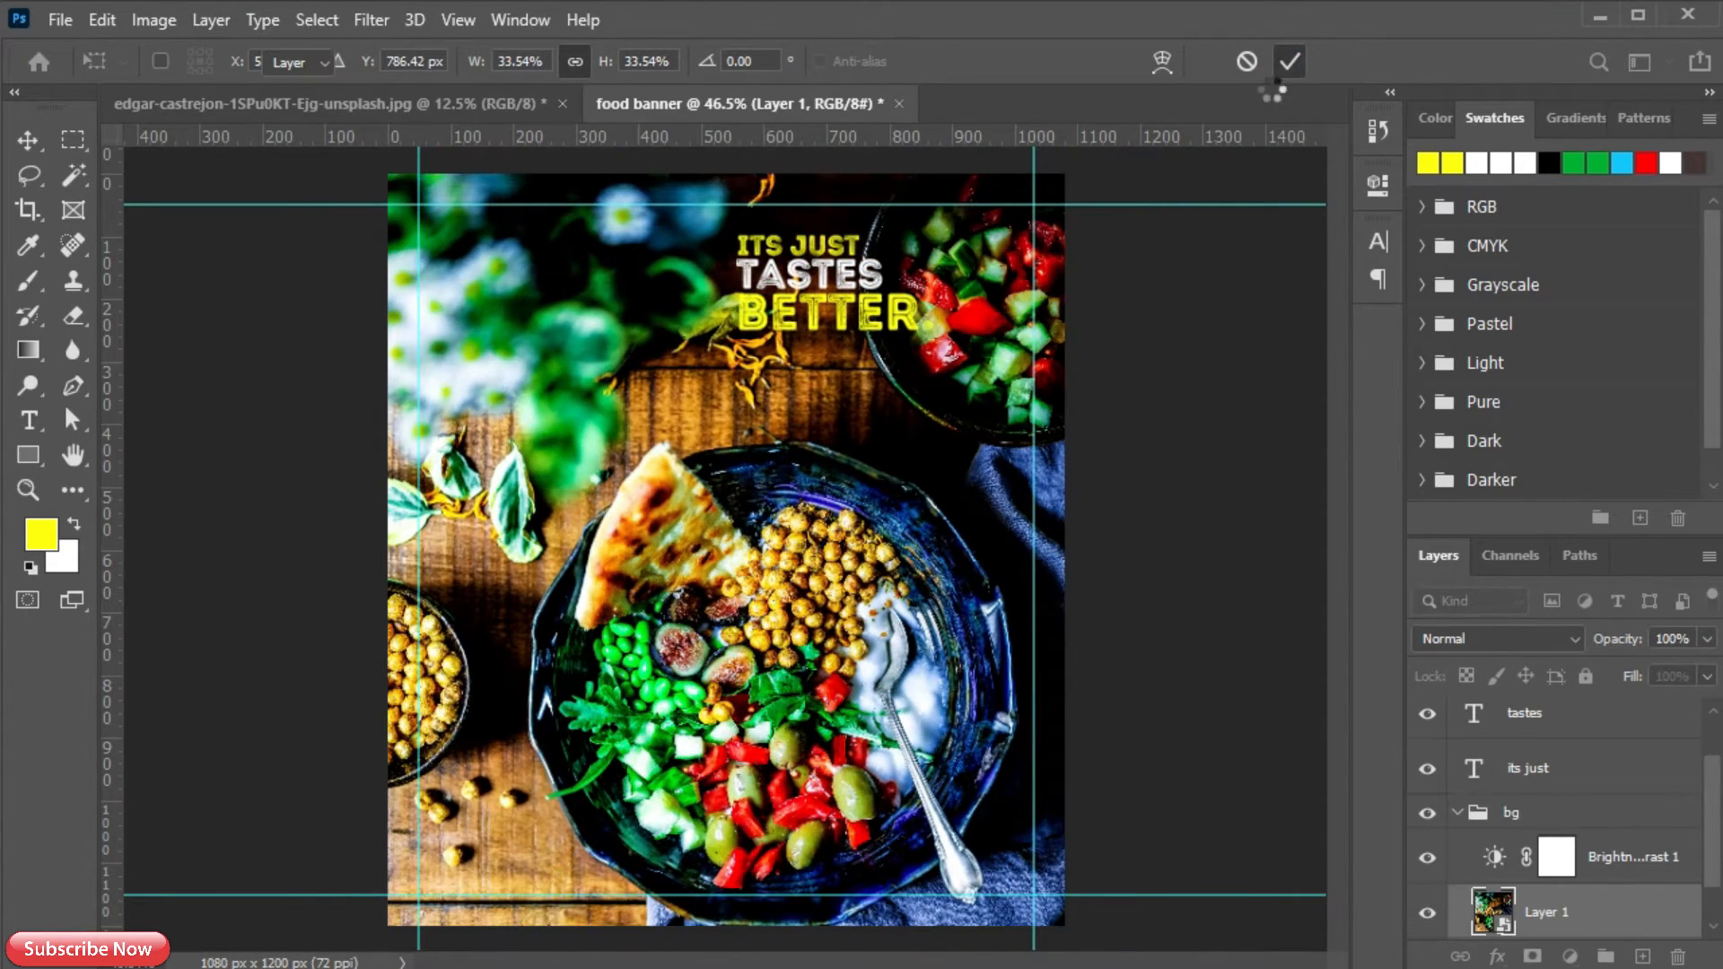
- Collapse the bg group and add a new empty layer between it and the text layers
{"action": "left_click", "coordinate": [1458, 812]}
{"action": "left_click", "coordinate": [1543, 839]}
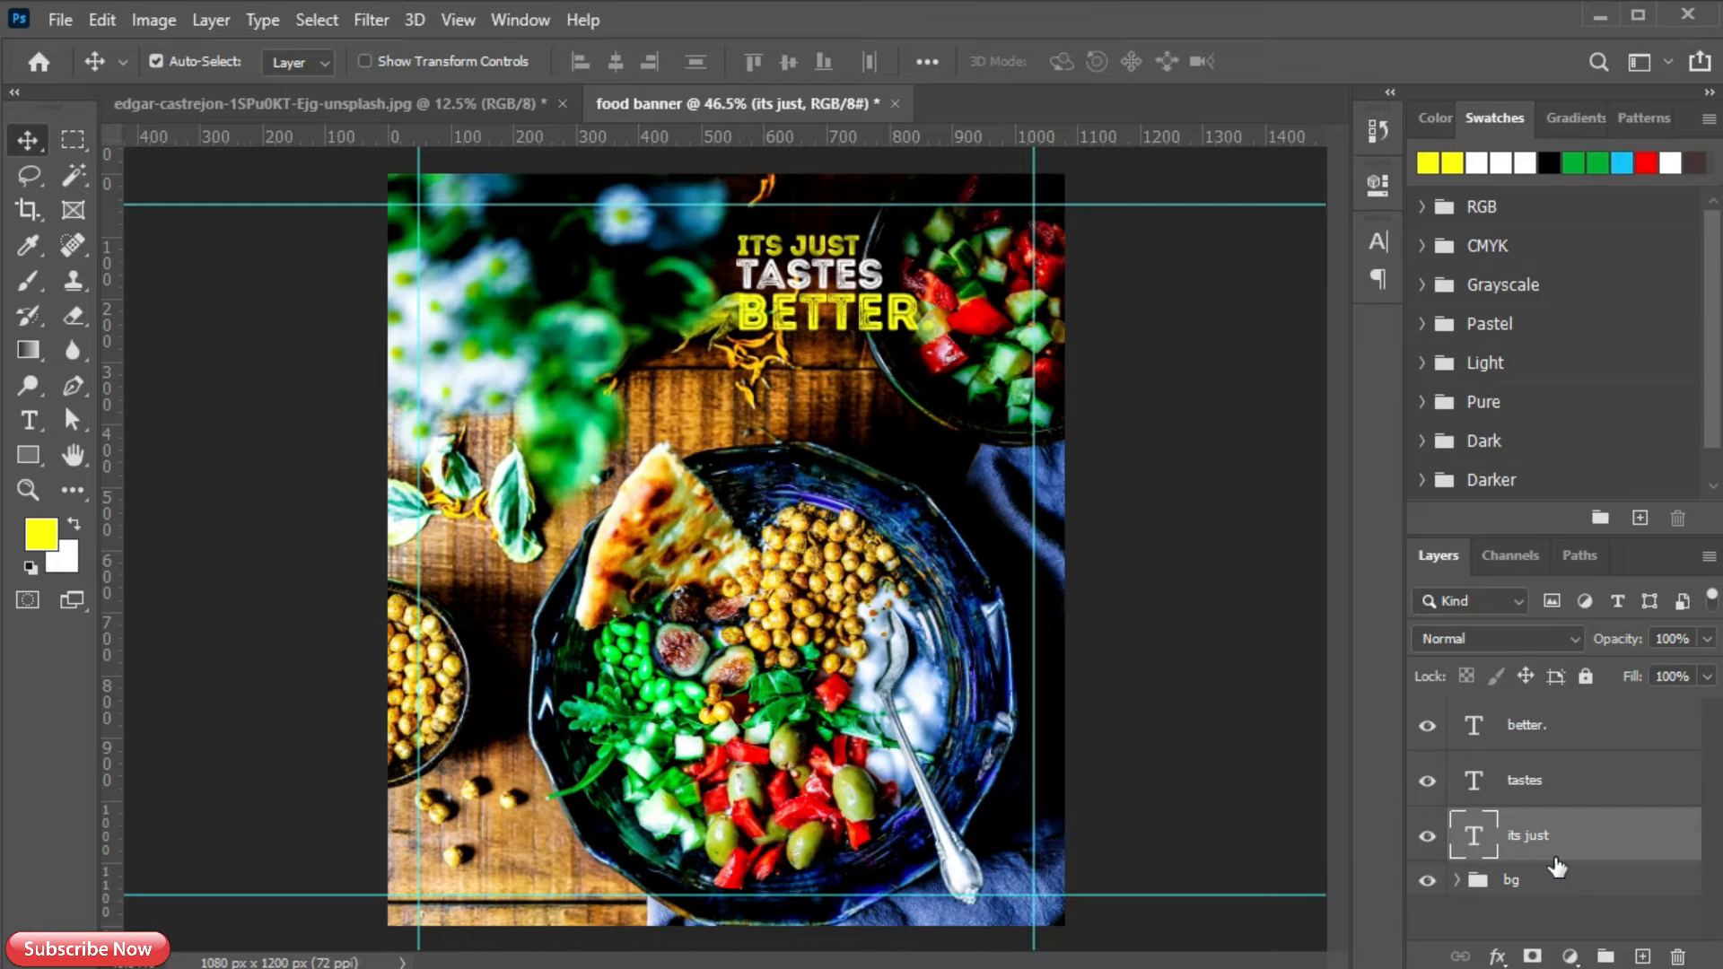
{"action": "left_click", "coordinate": [1639, 956]}
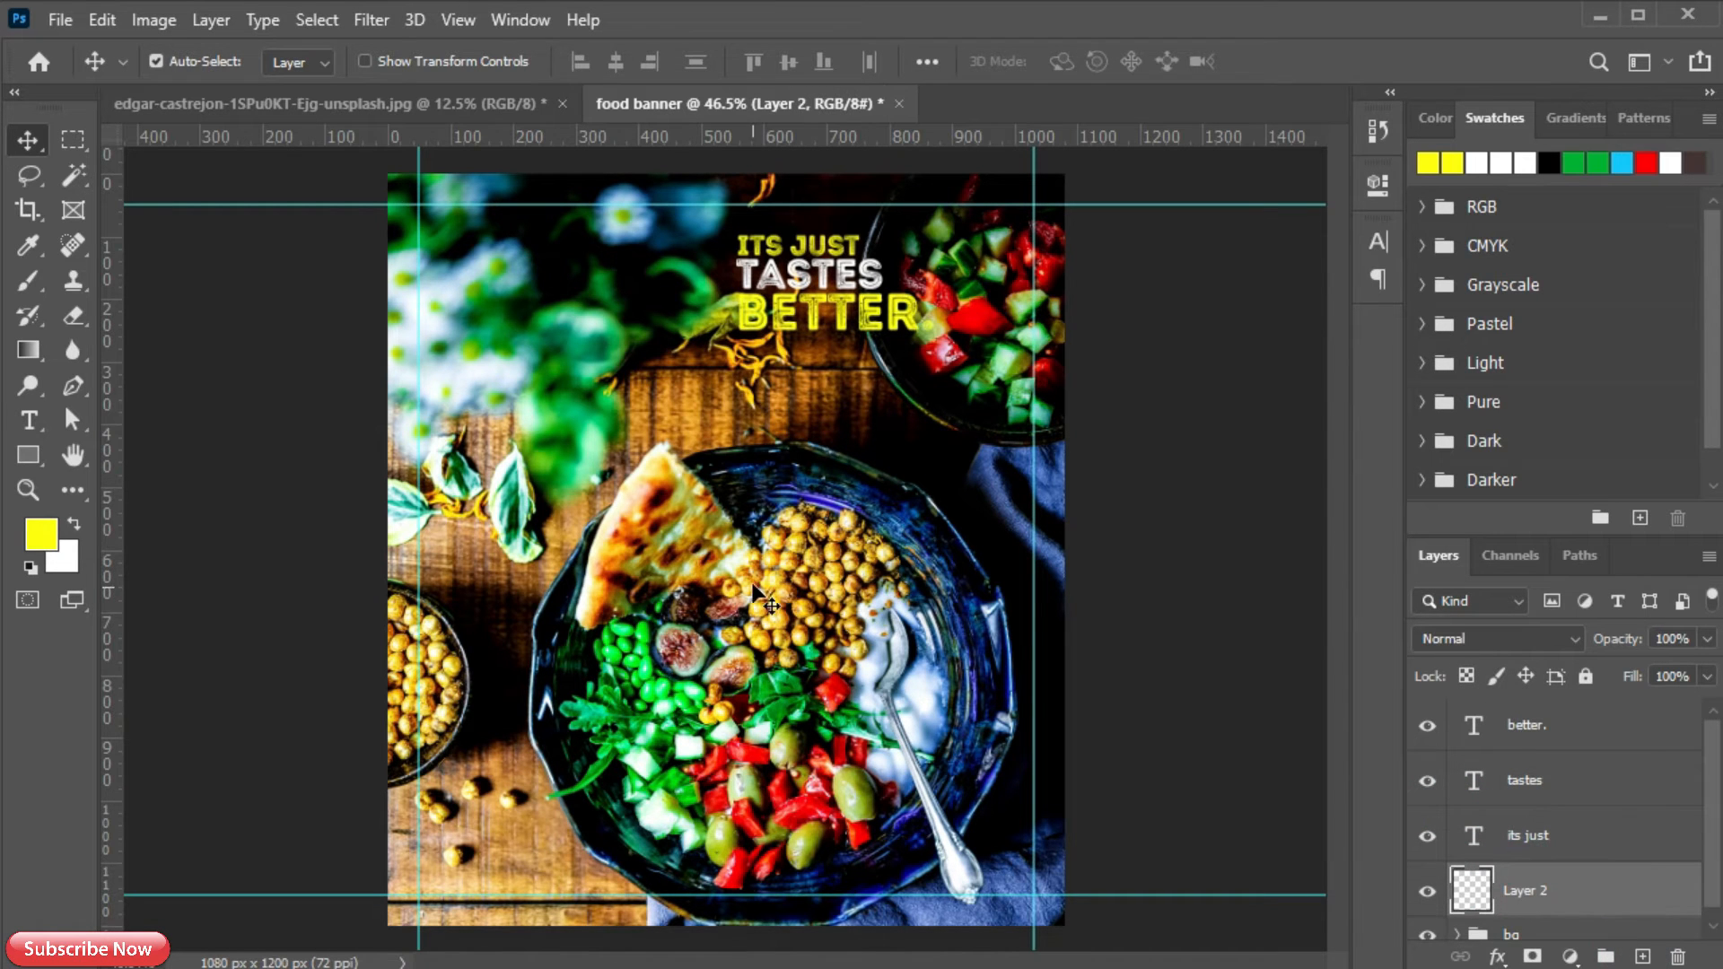
- With food brush 2 at 47 px and a 27° angle, stamp yellow accent strokes beside the ends of "TASTES" and "BETTER."
{"action": "scroll", "coordinate": [924, 327], "scroll_direction": "up", "scroll_amount": 4}
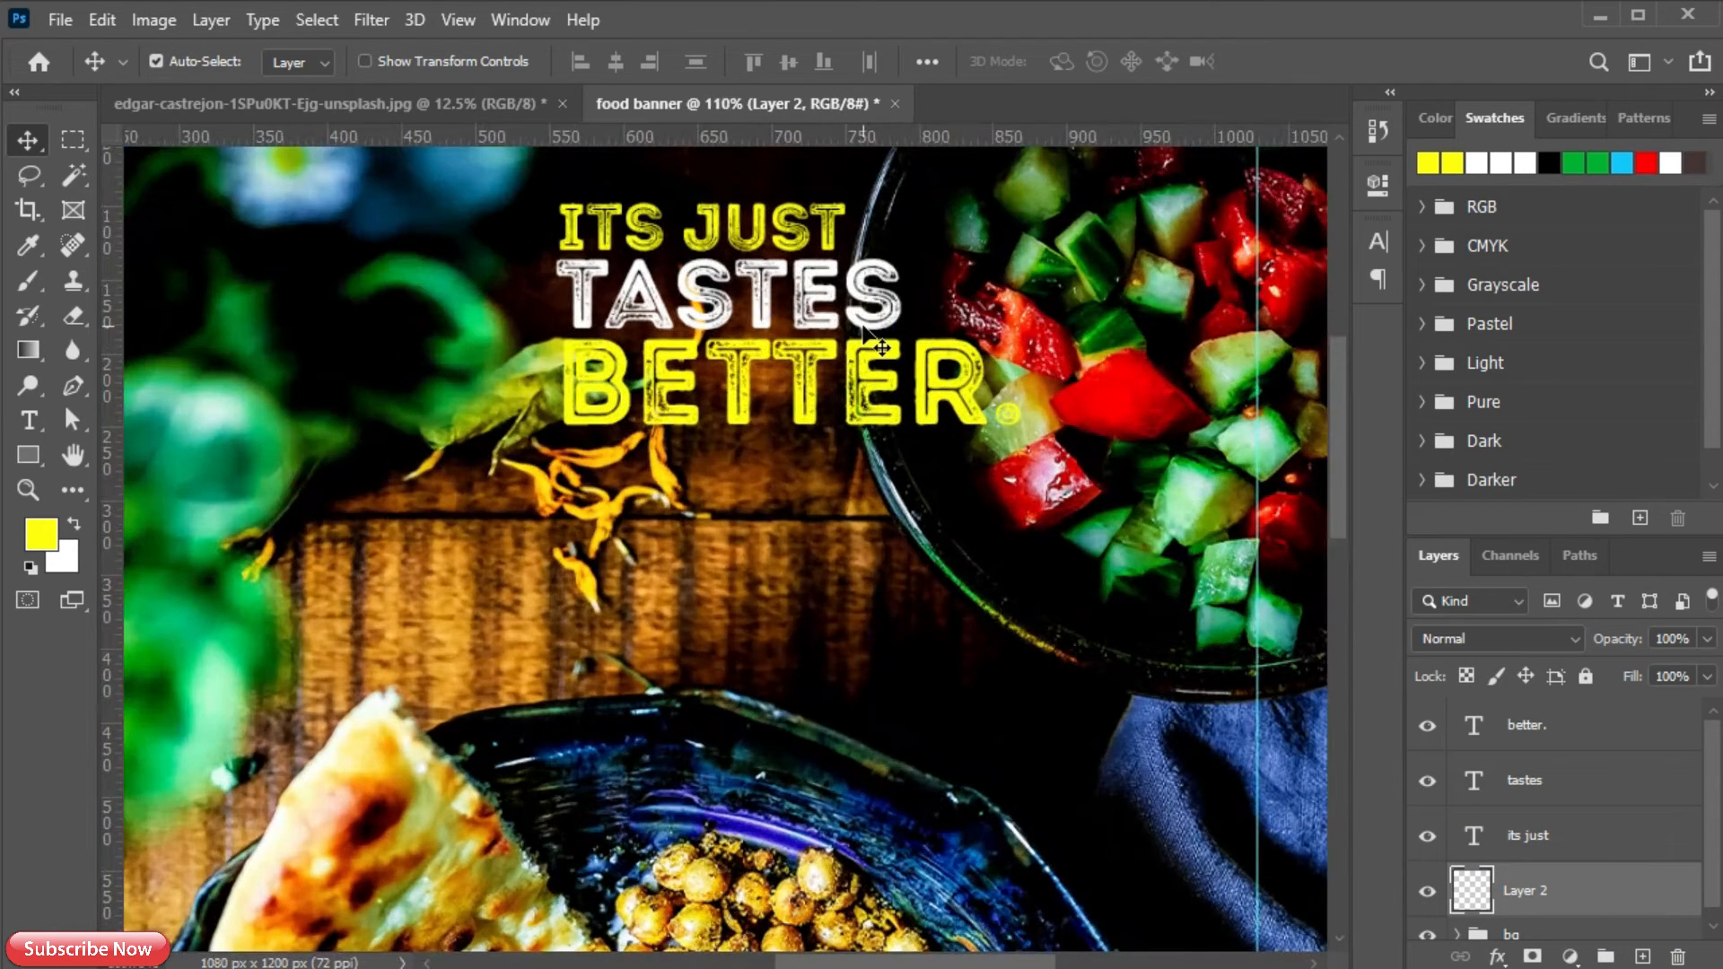
{"action": "left_click", "coordinate": [29, 282]}
{"action": "right_click", "coordinate": [29, 282]}
{"action": "left_click", "coordinate": [149, 282]}
{"action": "scroll", "coordinate": [638, 592], "scroll_direction": "up", "scroll_amount": 2}
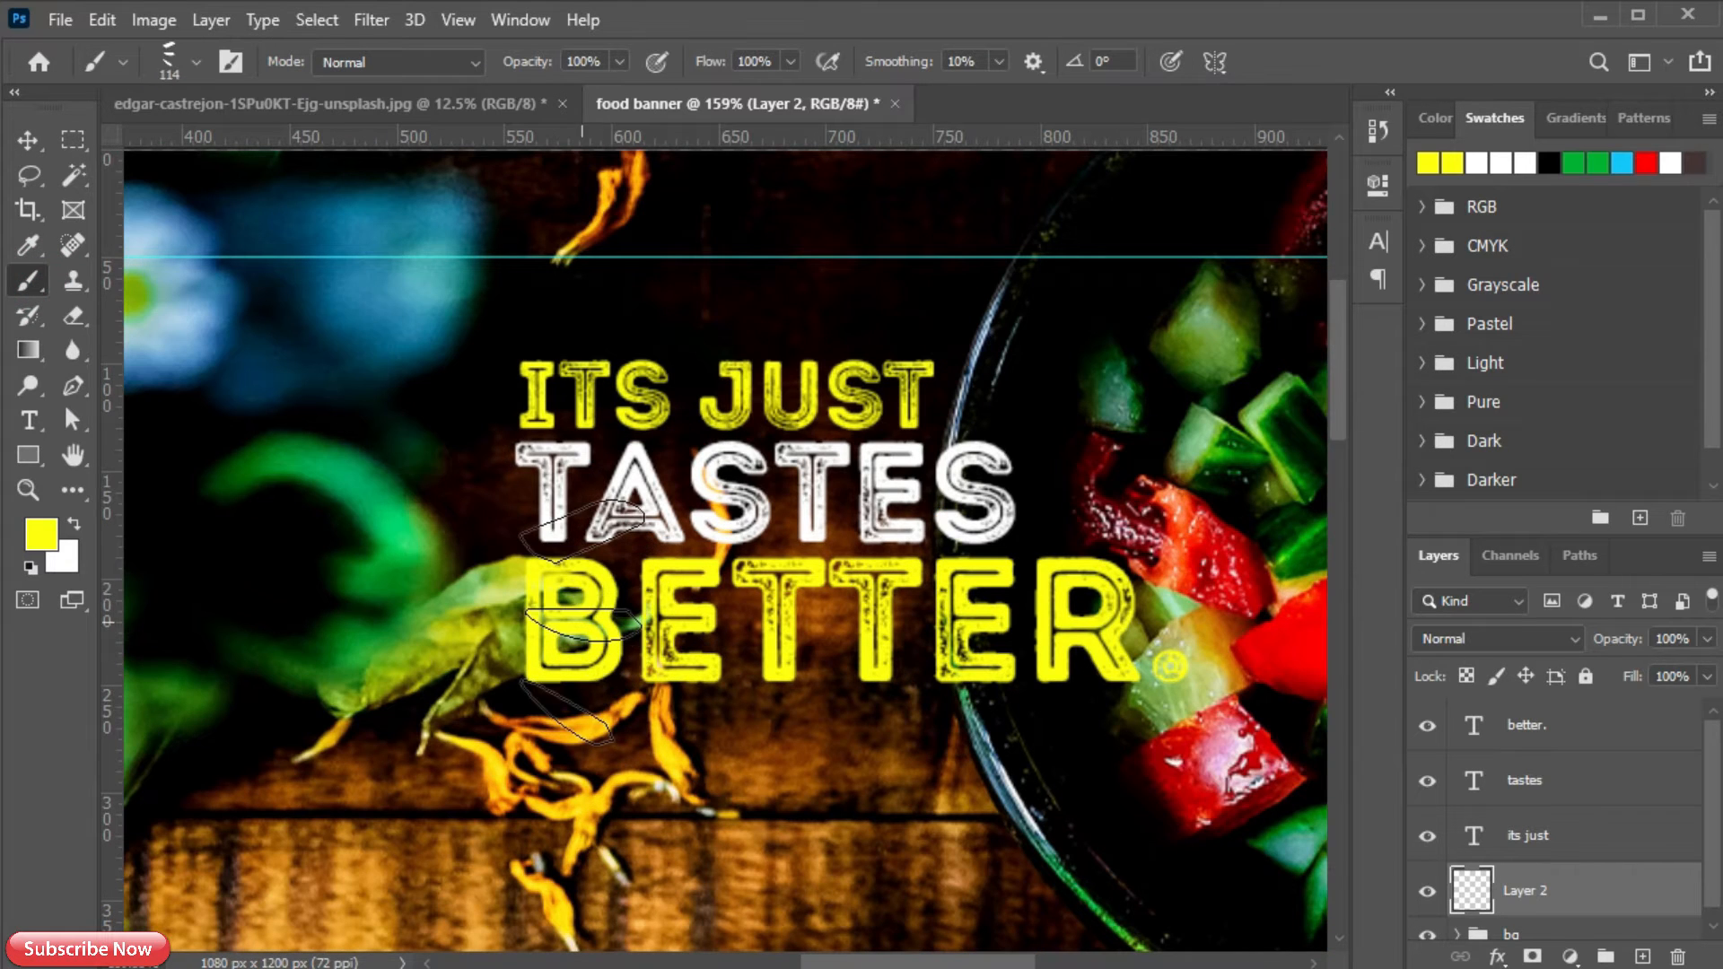
{"action": "right_click", "coordinate": [1091, 476]}
{"action": "left_click_drag", "start_coordinate": [1207, 595], "coordinate": [1209, 580]}
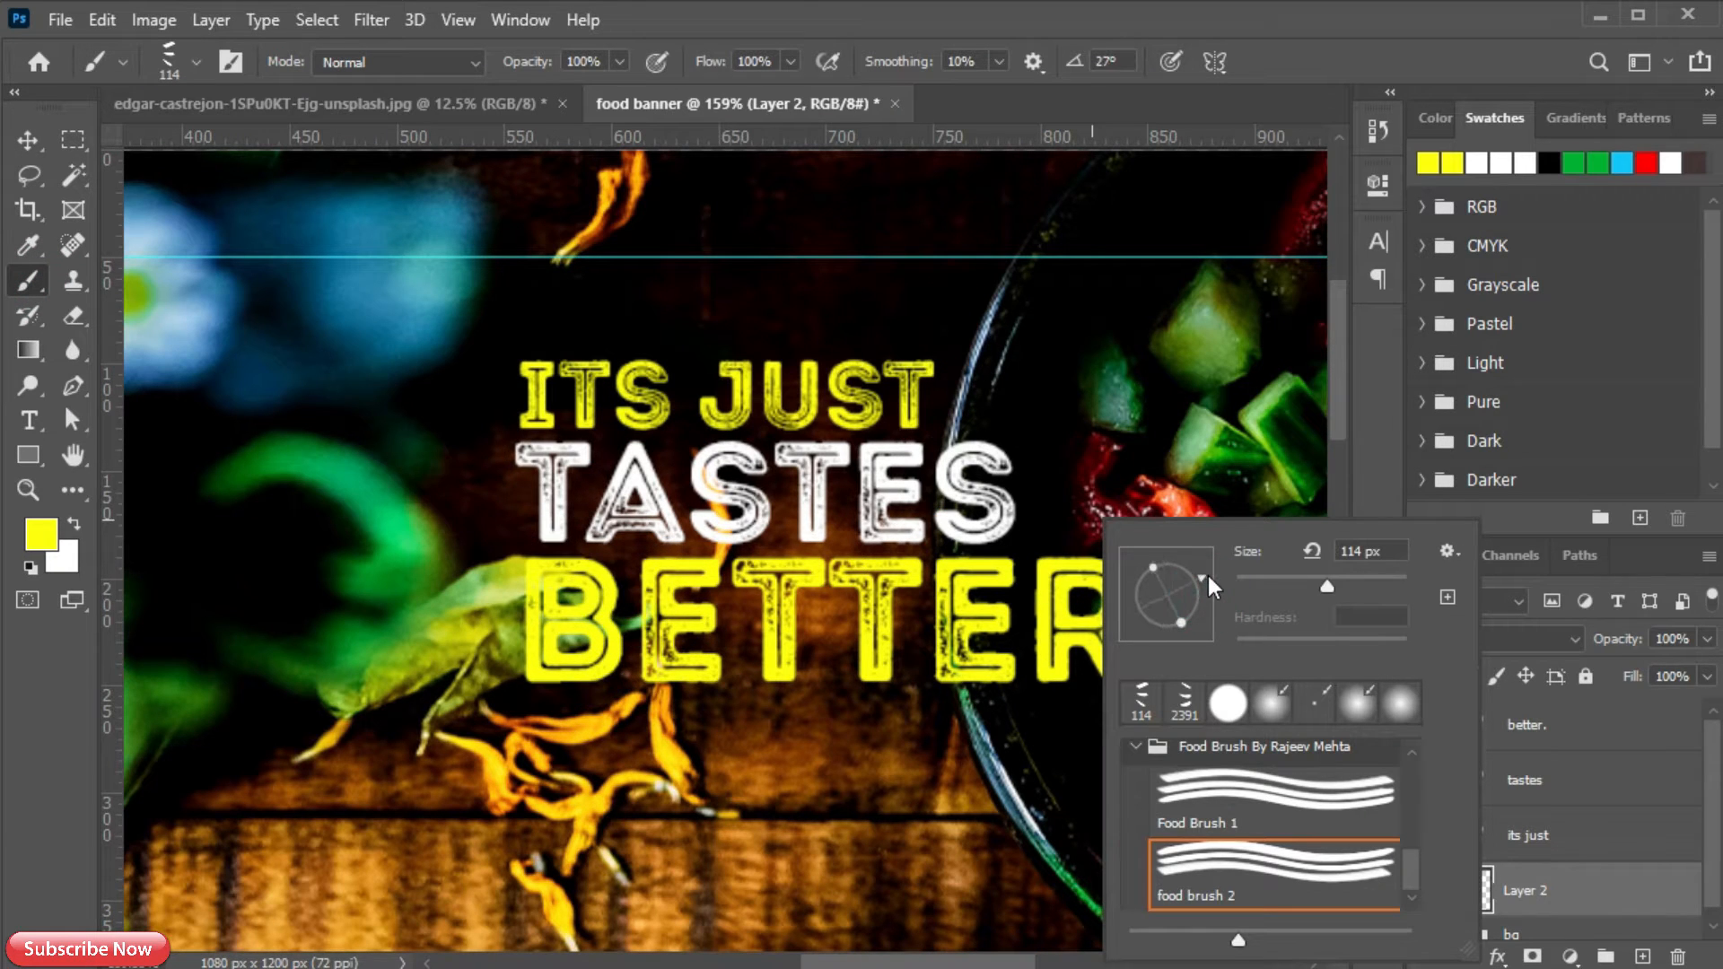
{"action": "left_click_drag", "start_coordinate": [1326, 586], "coordinate": [1277, 586]}
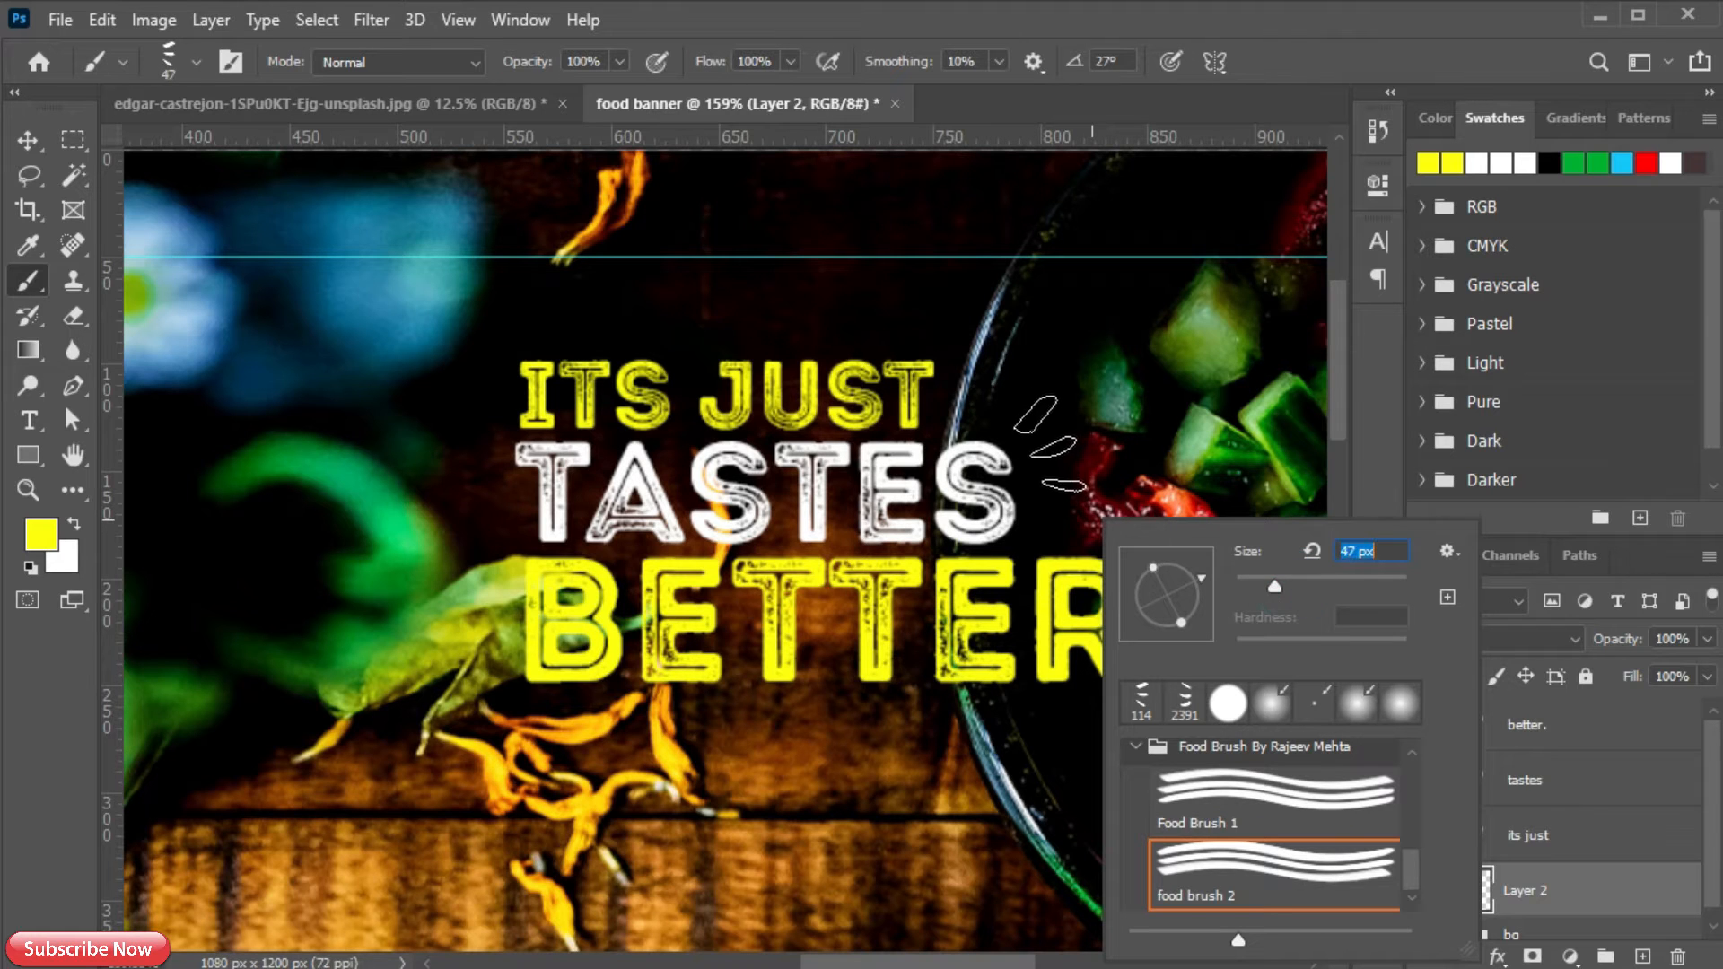
{"action": "left_click", "coordinate": [1048, 444]}
{"action": "left_click", "coordinate": [1156, 543]}
- Rotate the brush tip to face the opposite way and stamp accent strokes at the upper-left of "ITS JUST"
{"action": "right_click", "coordinate": [436, 539]}
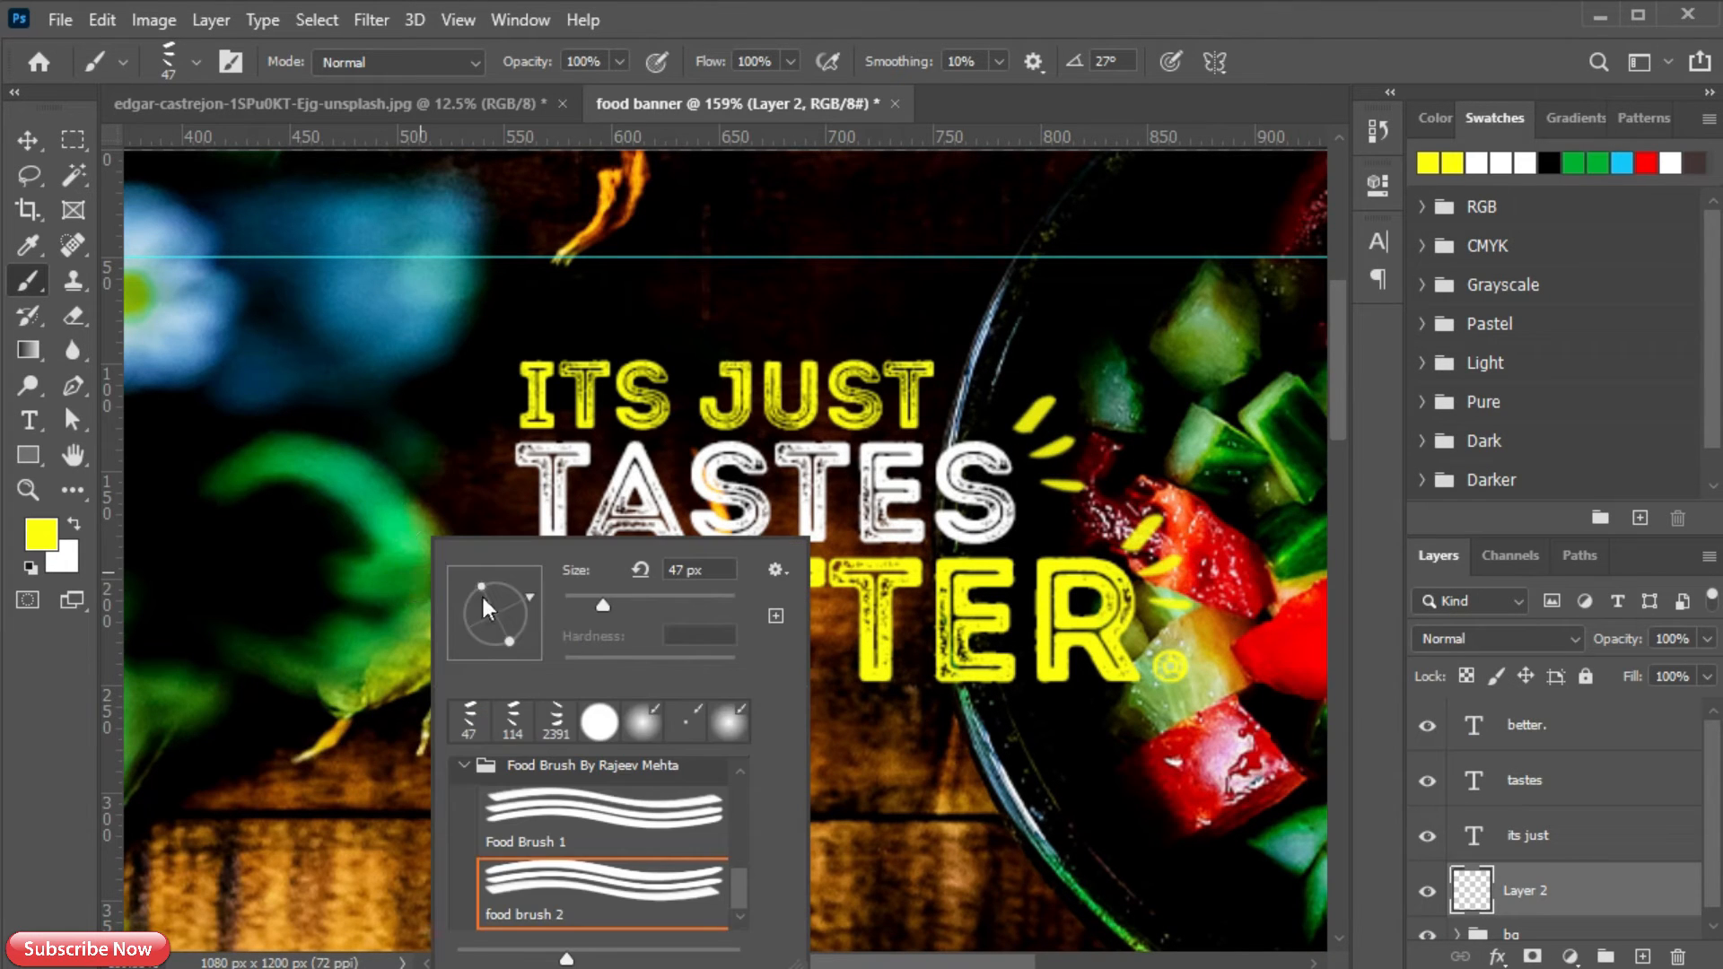
{"action": "left_click", "coordinate": [452, 610]}
{"action": "mouse_move", "coordinate": [452, 610]}
{"action": "left_mouse_down"}
{"action": "mouse_move", "coordinate": [448, 584]}
{"action": "mouse_move", "coordinate": [494, 630]}
{"action": "left_mouse_up"}
{"action": "left_click", "coordinate": [490, 350]}
- Set the brush angle to -158° and stamp accent strokes to the left of "TASTES" and at the lower-left of "BETTER."
{"action": "right_click", "coordinate": [469, 538]}
{"action": "left_click", "coordinate": [426, 512]}
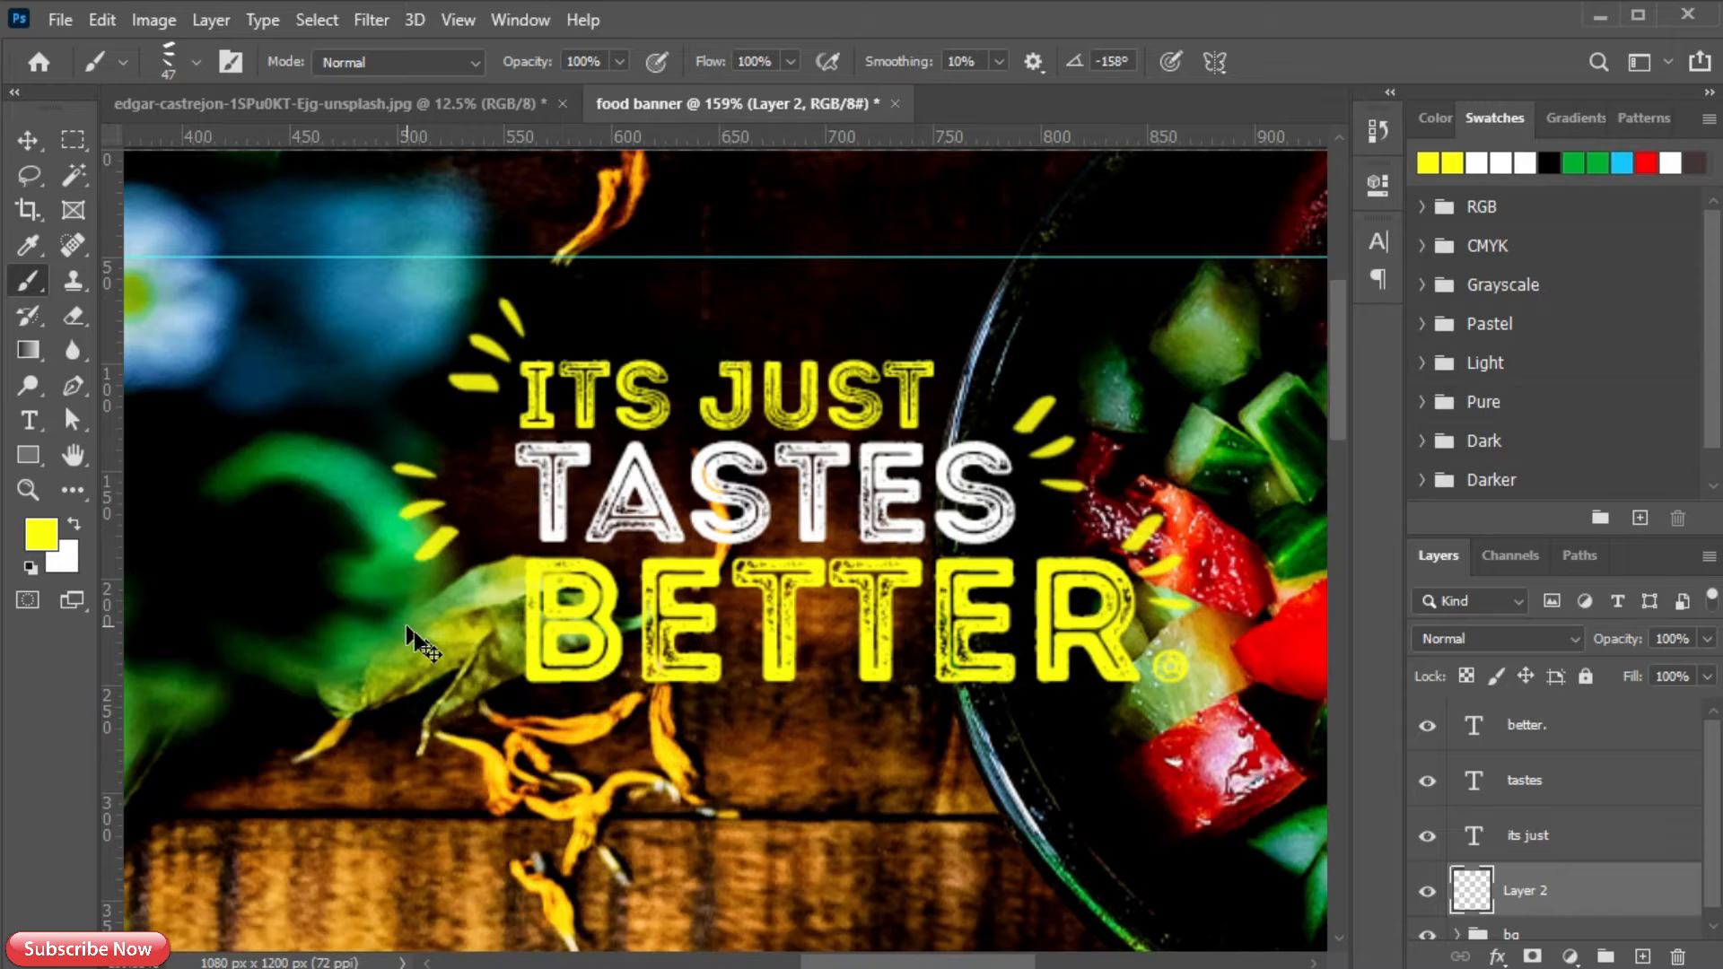
{"action": "left_click", "coordinate": [486, 652]}
{"action": "left_click", "coordinate": [496, 690]}
{"action": "left_click", "coordinate": [509, 725]}
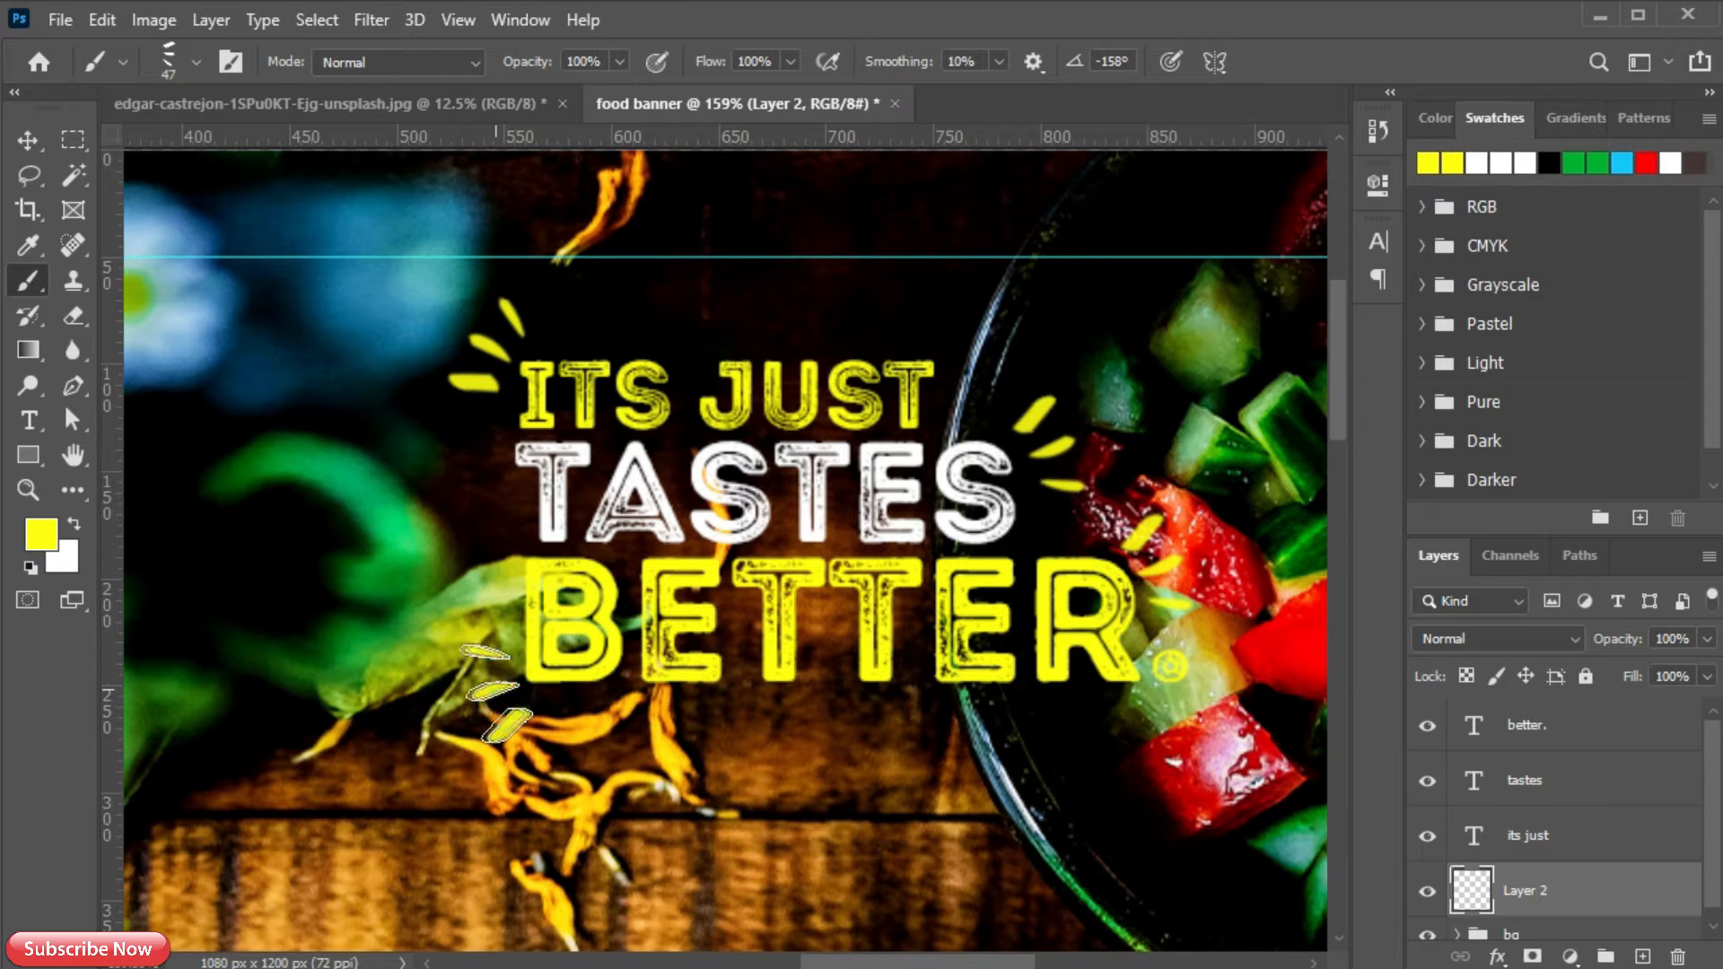
{"action": "key", "text": "v"}
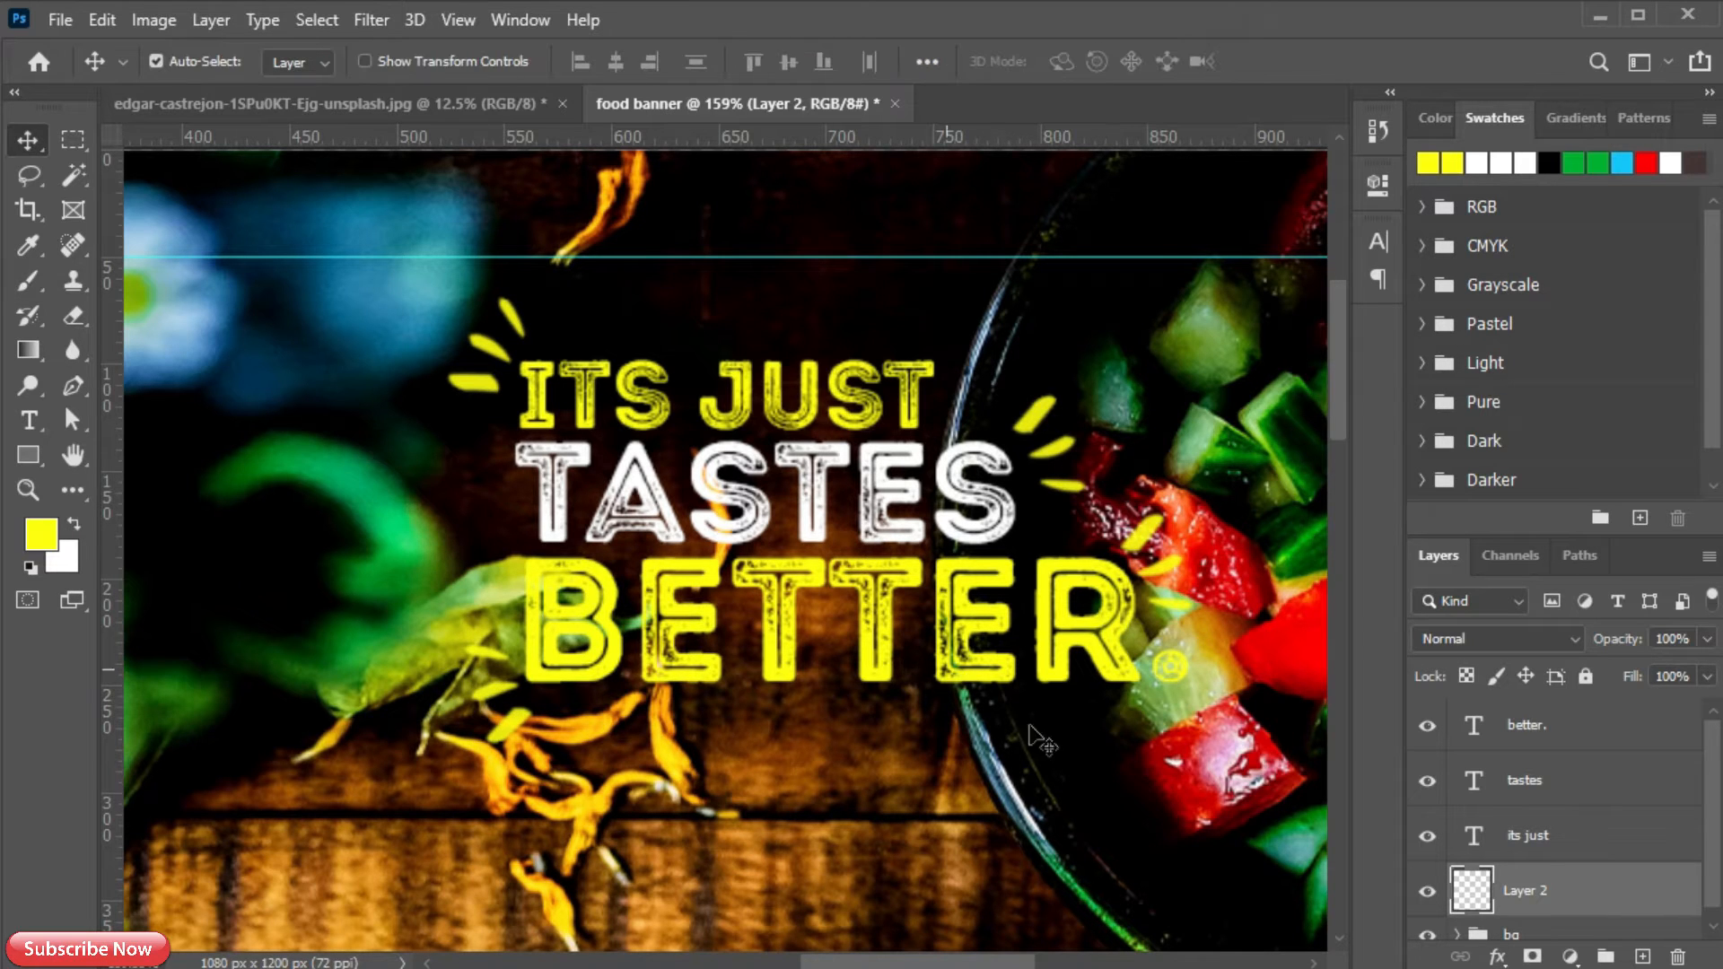
- Add a new text line reading "Come hungry. Leave happy." below the headline
{"action": "left_click", "coordinate": [1548, 848]}
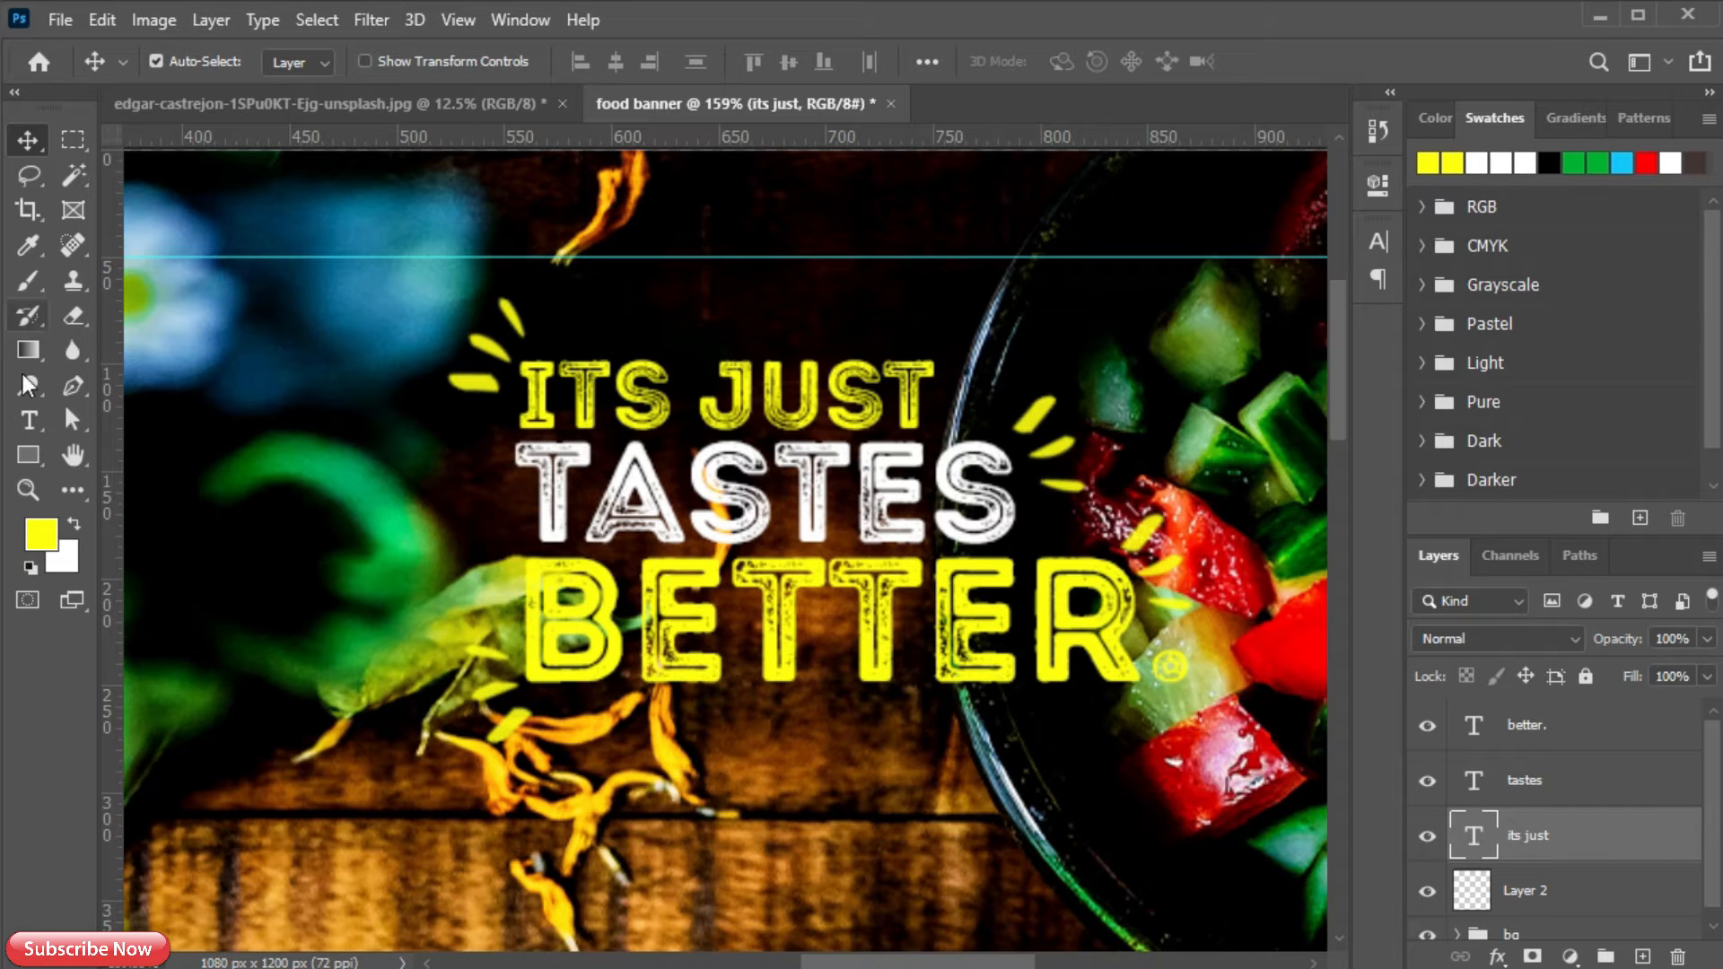
{"action": "left_click", "coordinate": [29, 419]}
{"action": "left_click", "coordinate": [656, 839]}
{"action": "type", "text": "COME H"}
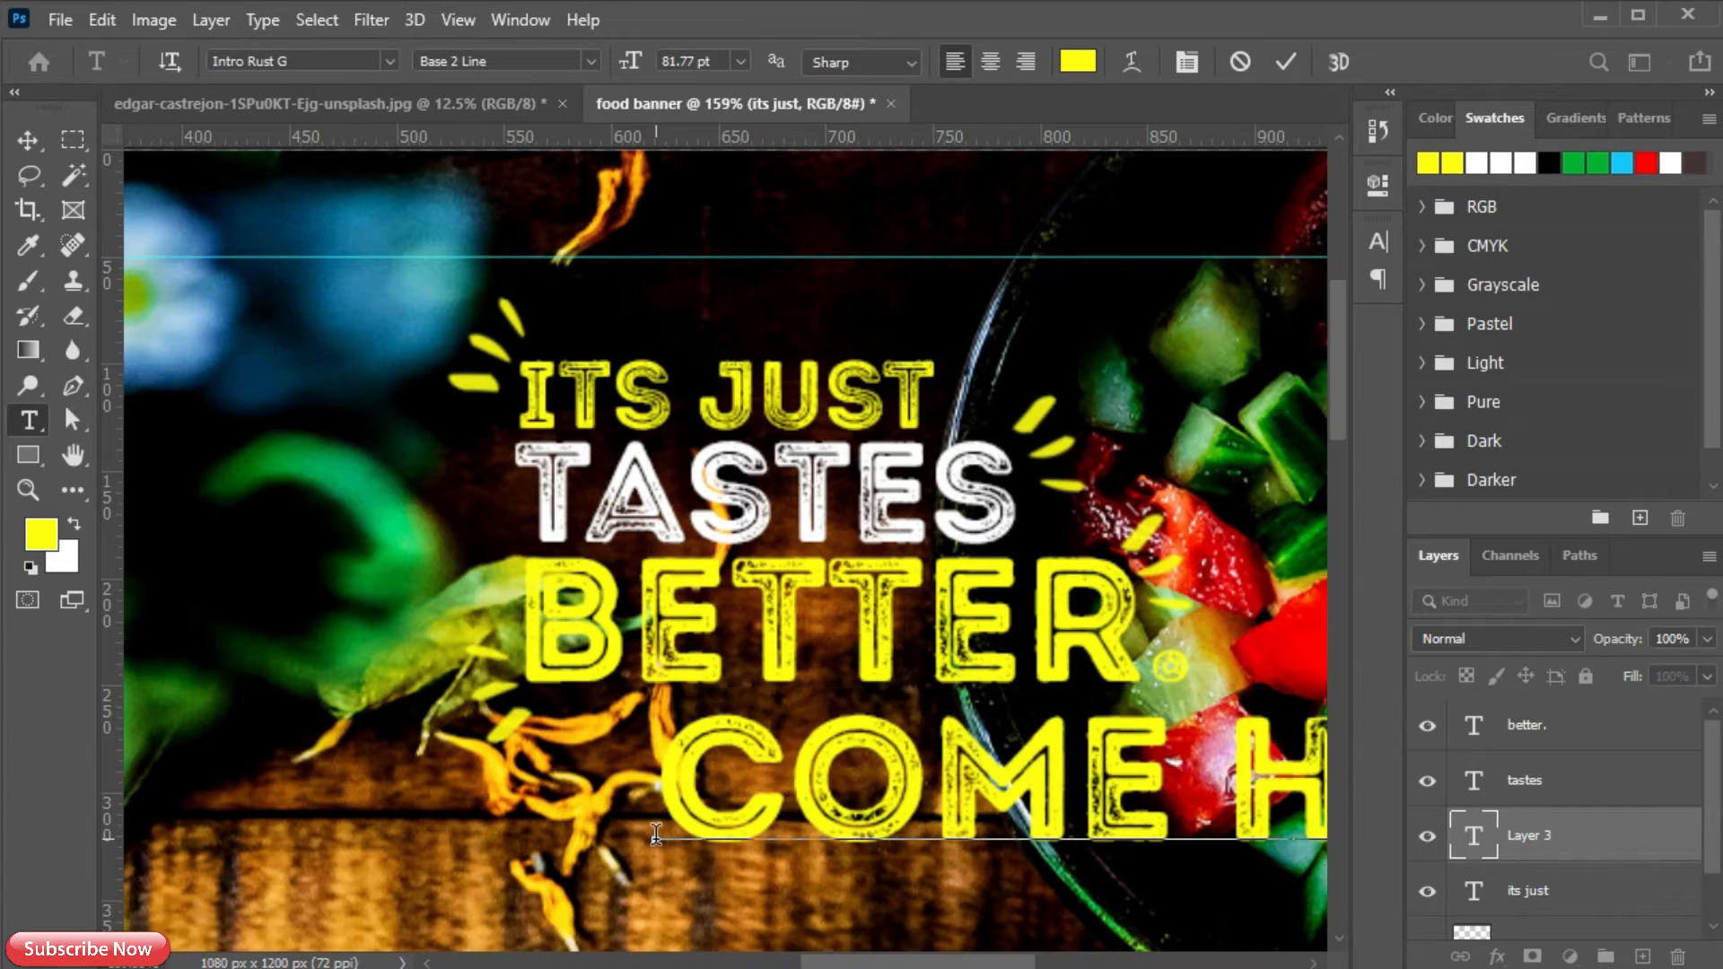
{"action": "left_click", "coordinate": [1285, 61]}
- Format the "Come hungry. Leave happy." tagline in Arial Regular at 48 pt
{"action": "left_click", "coordinate": [1379, 253]}
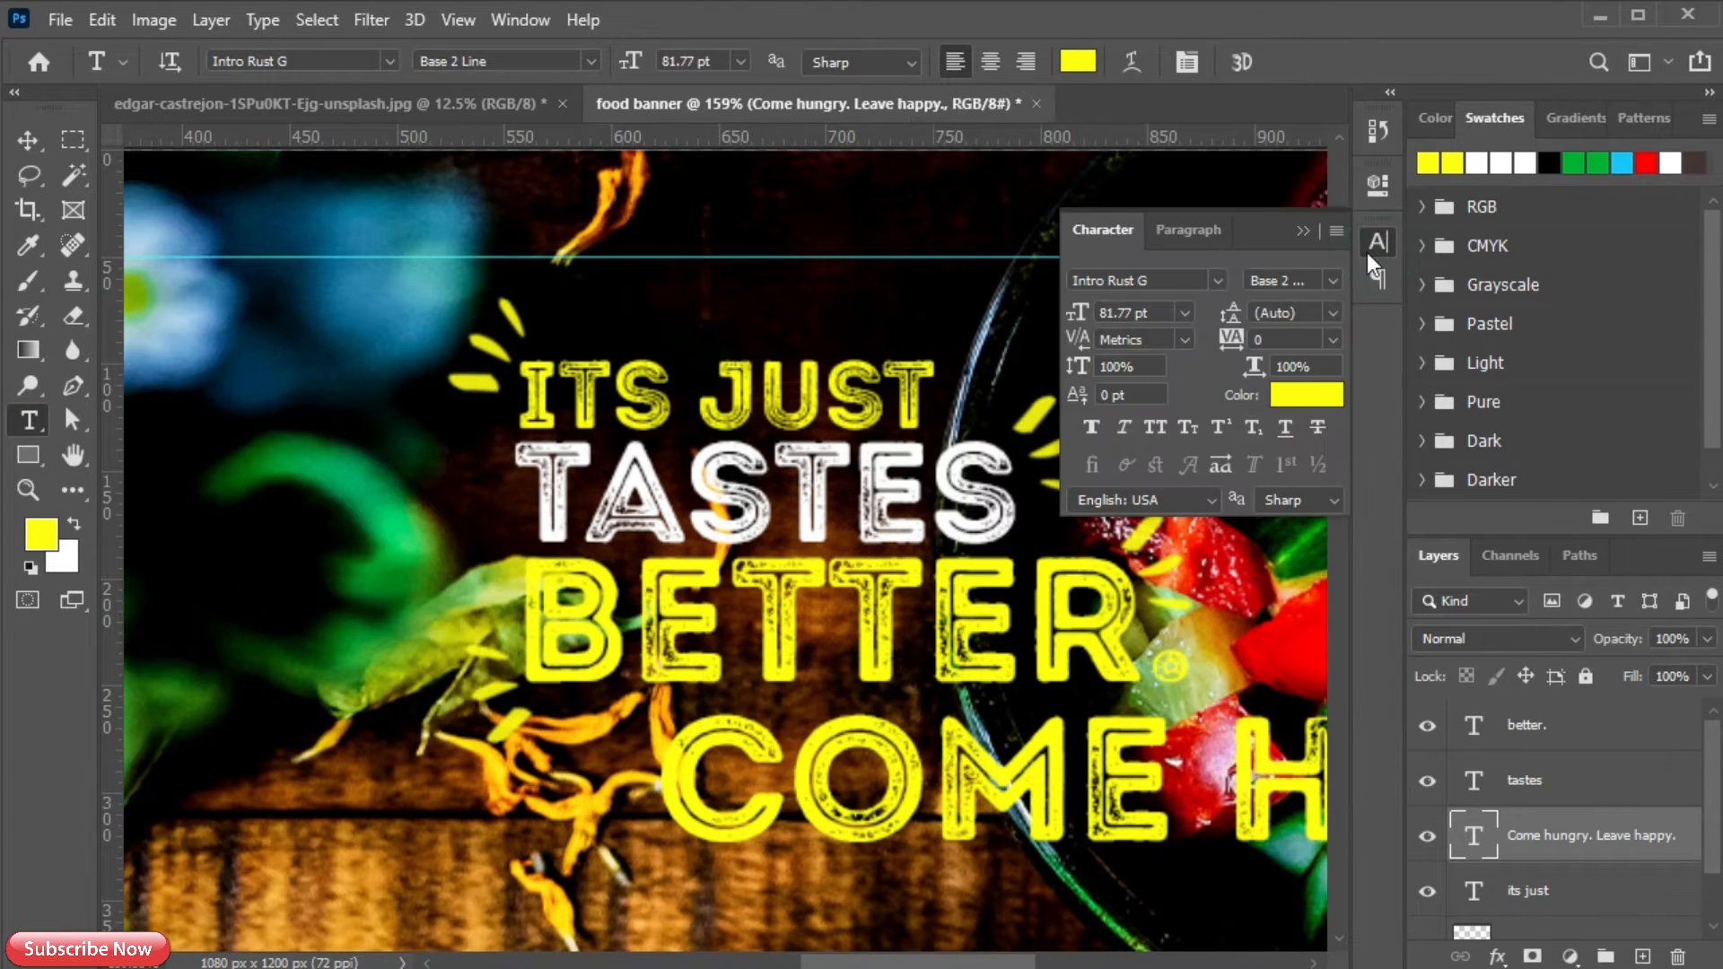
{"action": "left_click", "coordinate": [1218, 281]}
{"action": "left_click", "coordinate": [1197, 393]}
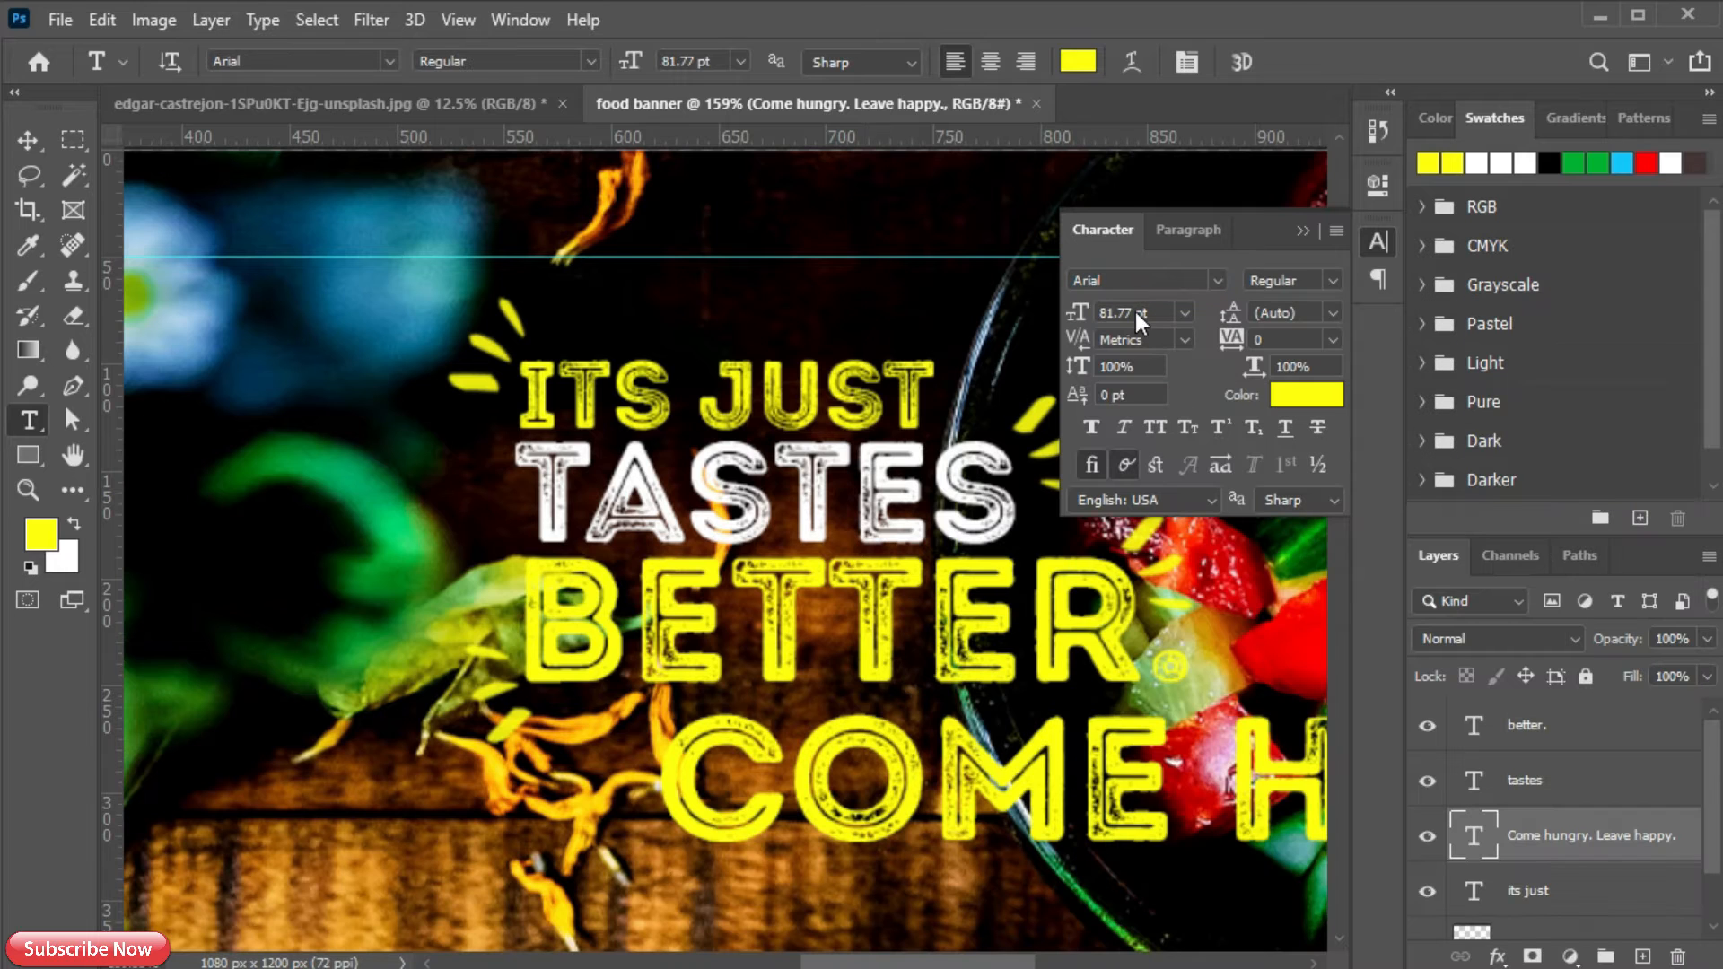
{"action": "left_click", "coordinate": [1184, 312]}
{"action": "left_click", "coordinate": [1132, 604]}
{"action": "left_click", "coordinate": [1305, 231]}
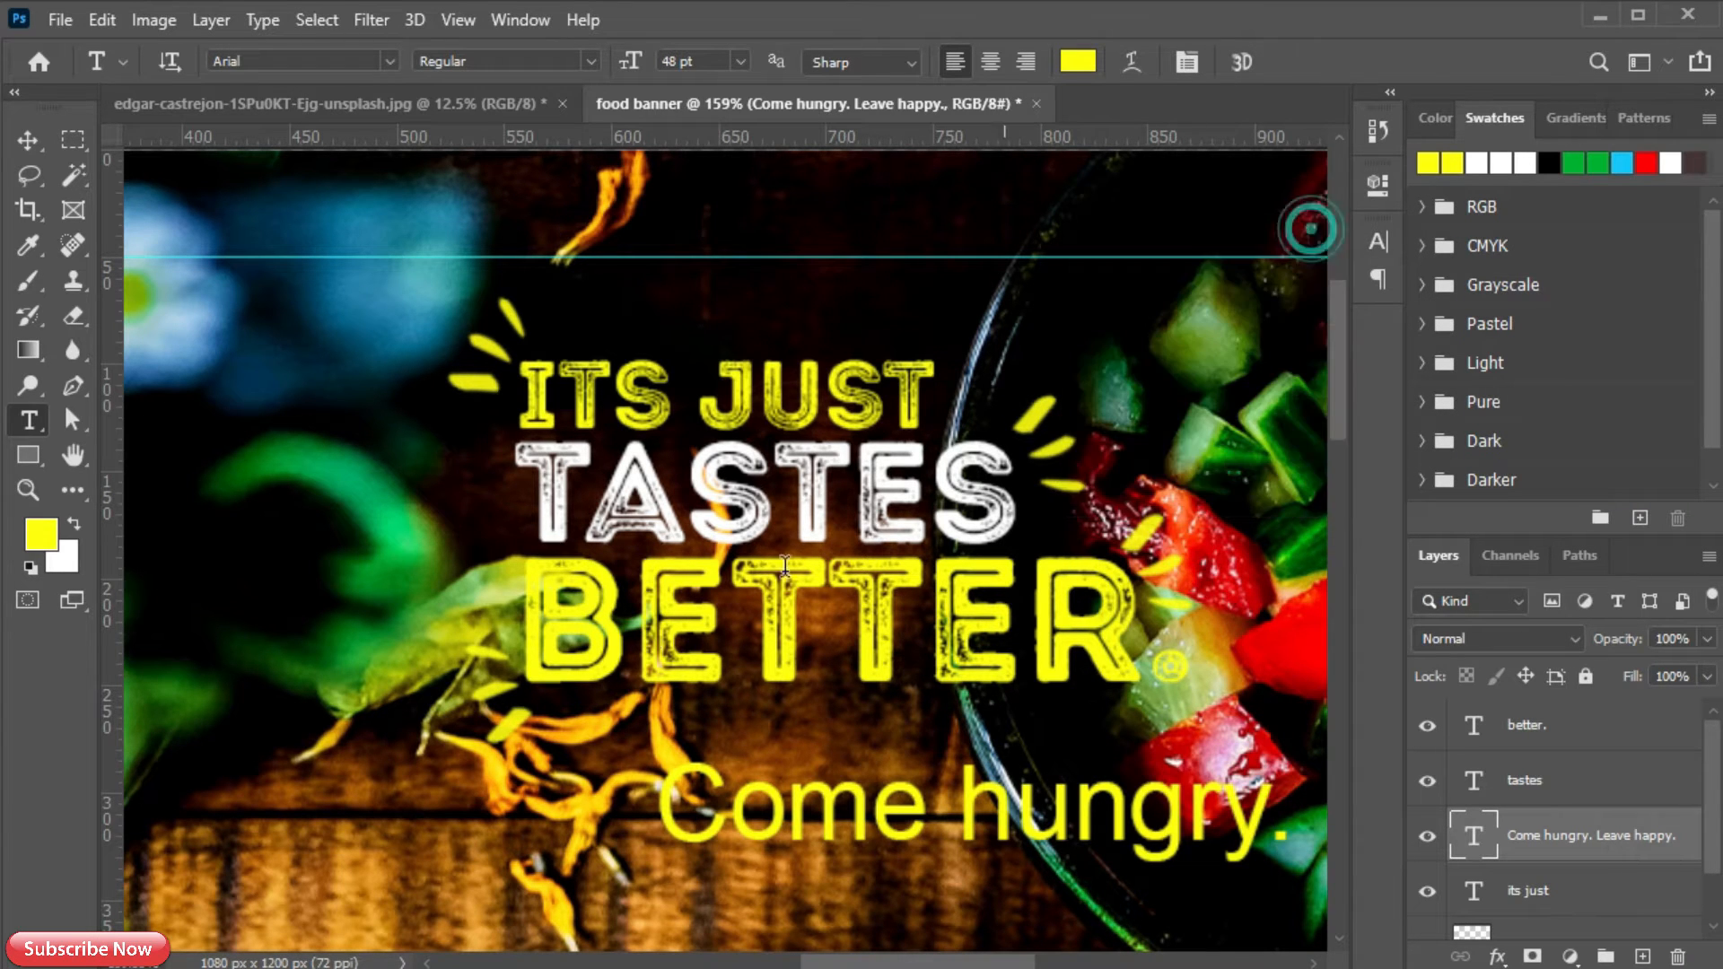
- Scale the "Come hungry. Leave happy." tagline to about 37% and place it directly below "BETTER."
{"action": "key", "text": "v"}
{"action": "key", "text": "ctrl+t"}
{"action": "left_click_drag", "start_coordinate": [758, 759], "coordinate": [934, 714]}
{"action": "left_click_drag", "start_coordinate": [871, 761], "coordinate": [713, 728]}
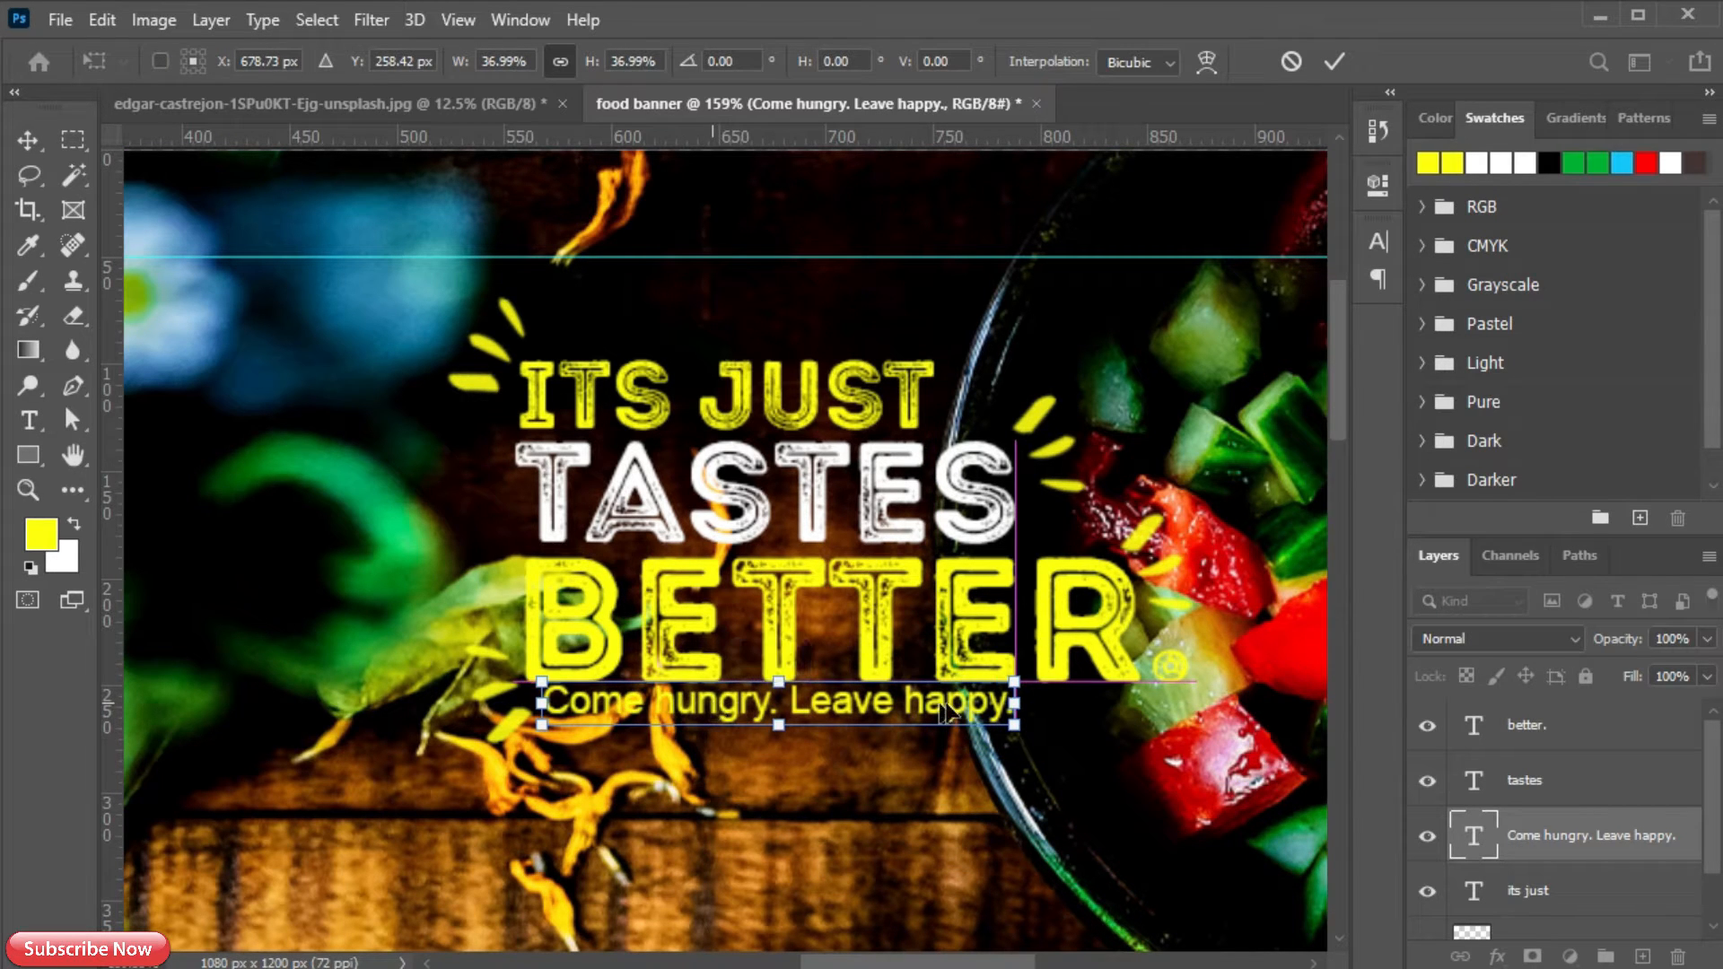
{"action": "left_click_drag", "start_coordinate": [1023, 682], "coordinate": [1132, 680]}
{"action": "left_click_drag", "start_coordinate": [972, 697], "coordinate": [968, 709]}
{"action": "key", "text": "ctrl+z"}
{"action": "key", "text": "ctrl+z"}
{"action": "key", "text": "ctrl+z"}
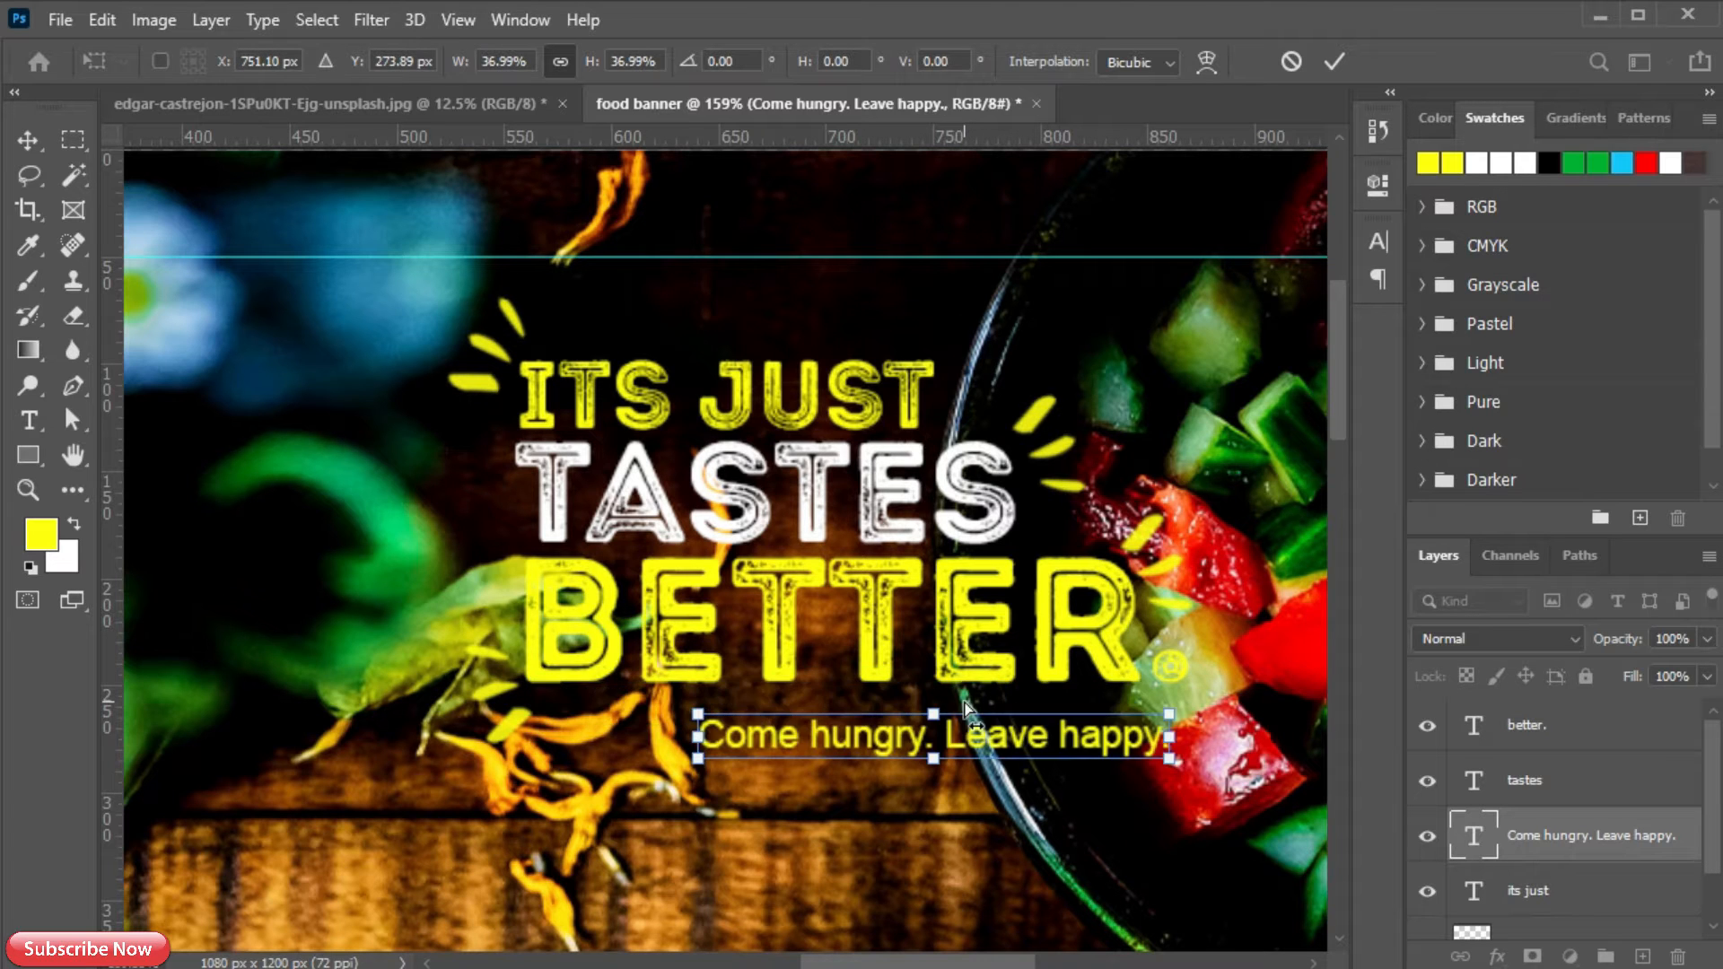
{"action": "key", "text": "ctrl+shift+z"}
{"action": "left_click", "coordinate": [1333, 60]}
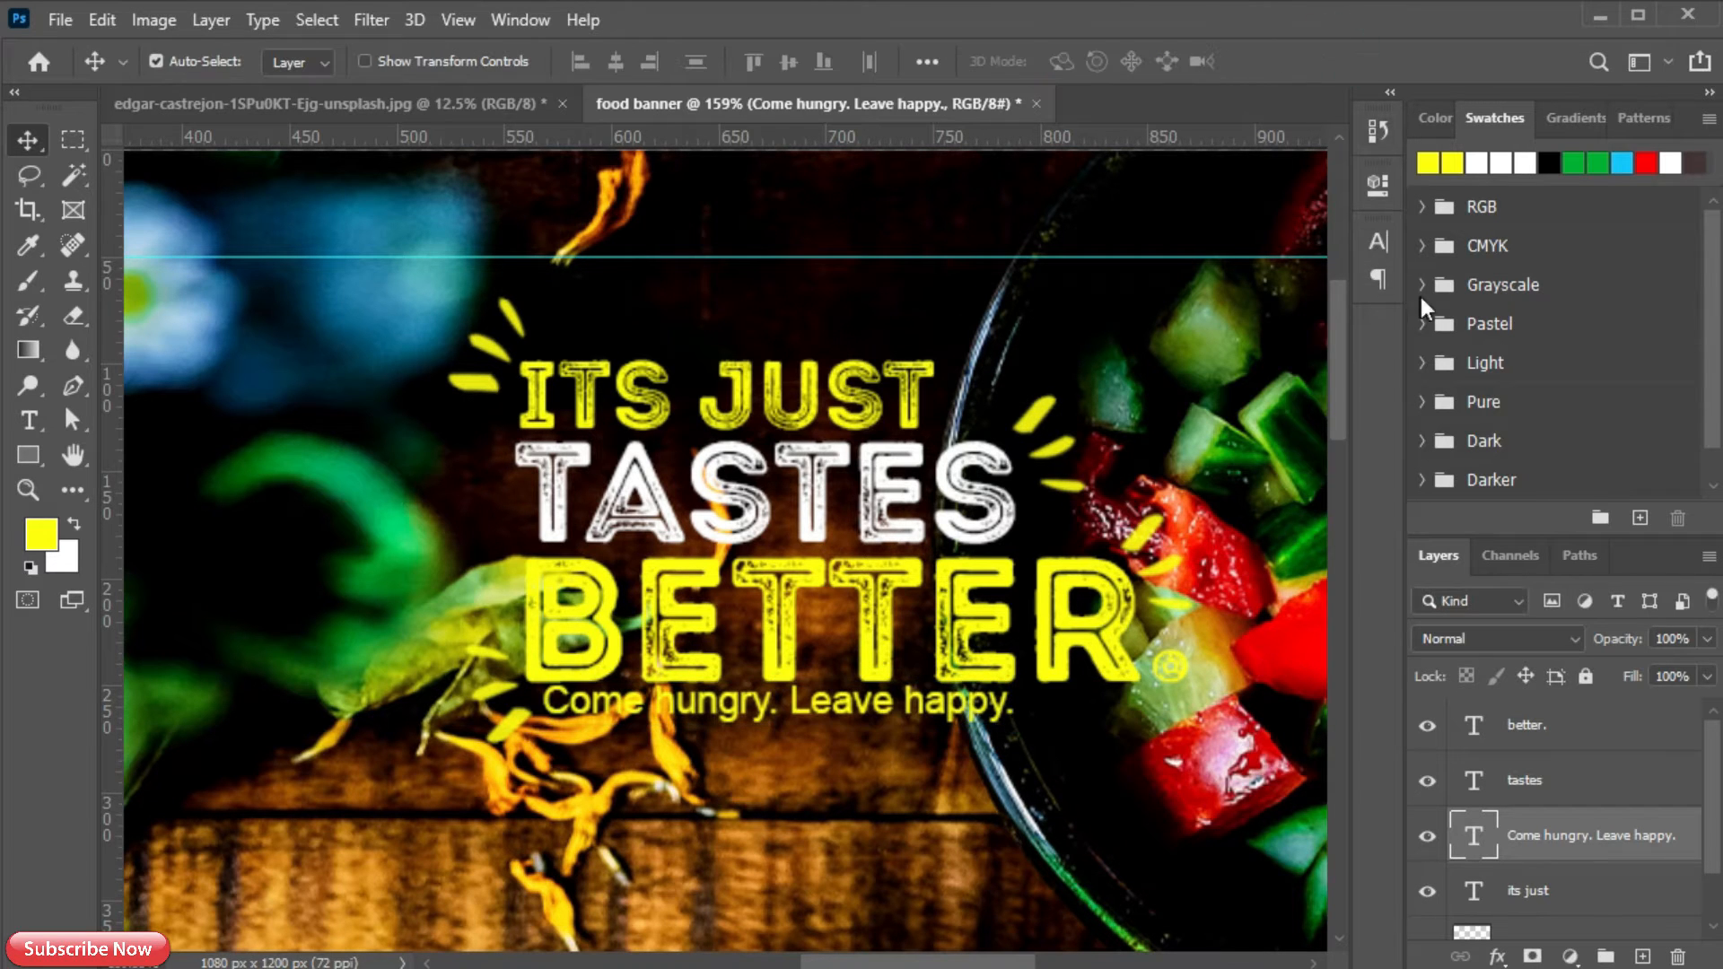
- Increase the tagline's font size to 23 pt
{"action": "left_click", "coordinate": [1379, 241]}
{"action": "left_click", "coordinate": [1075, 313]}
{"action": "key", "text": "Up"}
{"action": "key", "text": "Up"}
{"action": "key", "text": "Up"}
{"action": "key", "text": "Up"}
{"action": "key", "text": "Up"}
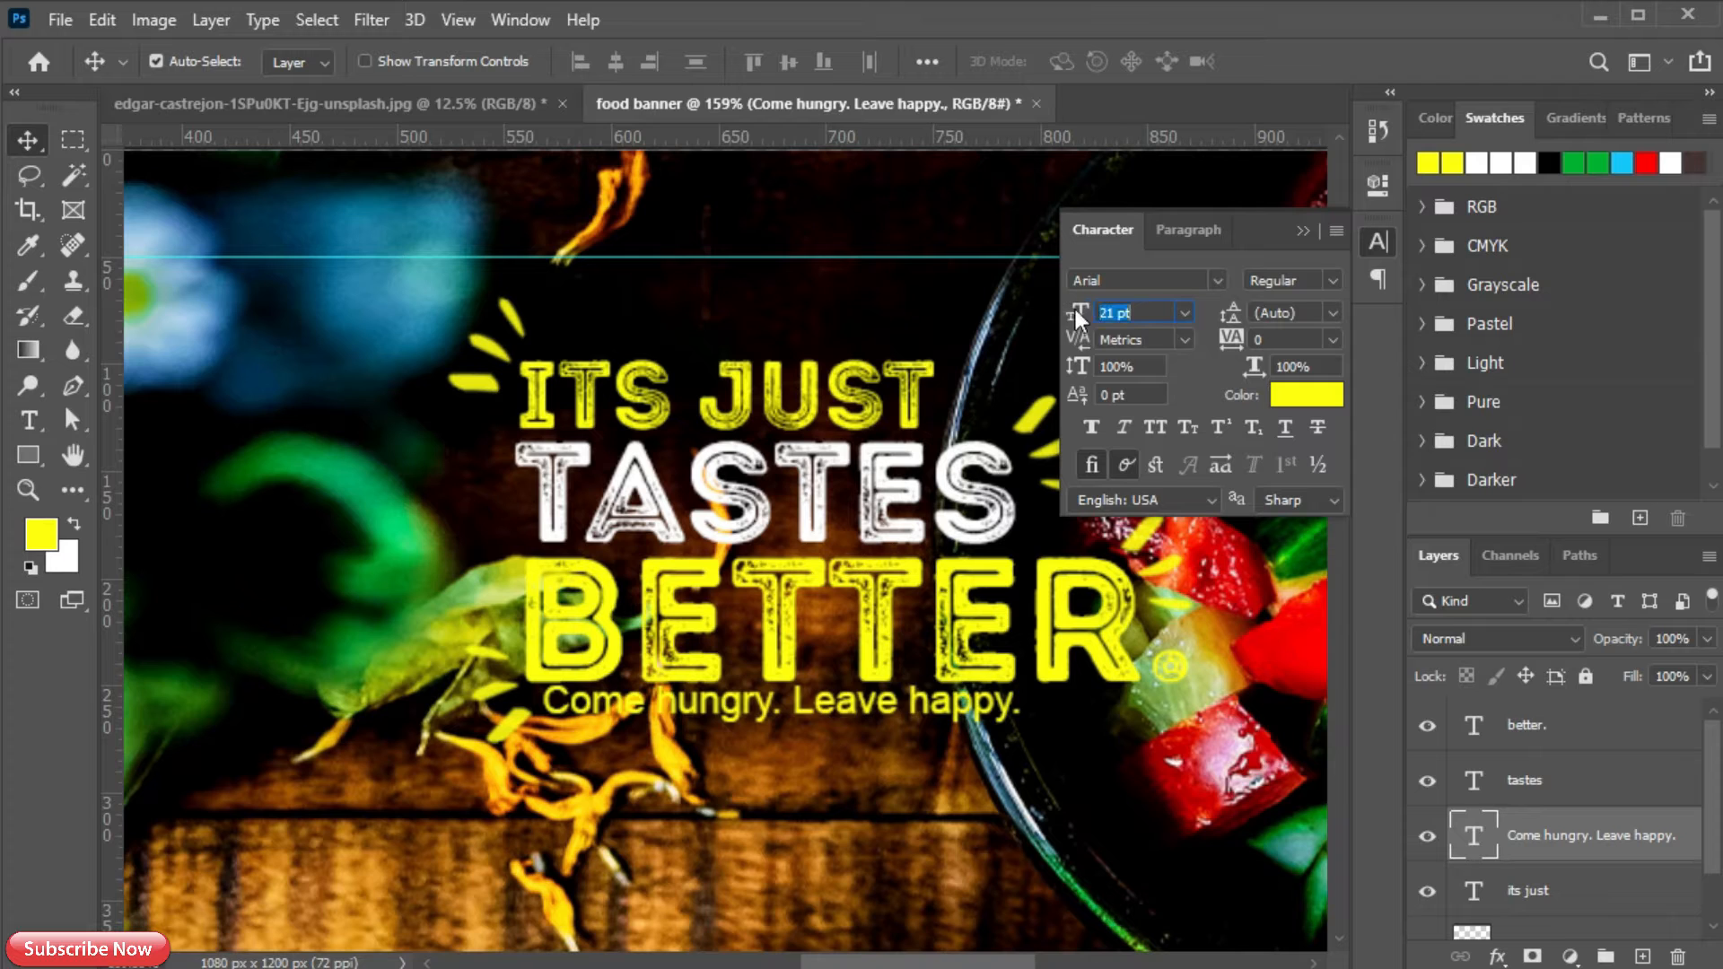
{"action": "left_click", "coordinate": [1302, 231]}
- Move and nudge the tagline so it lines up under the word "BETTER."
{"action": "left_click_drag", "start_coordinate": [926, 646], "coordinate": [918, 661]}
{"action": "key", "text": "Left"}
{"action": "key", "text": "Right"}
{"action": "key", "text": "Right"}
{"action": "key", "text": "Right"}
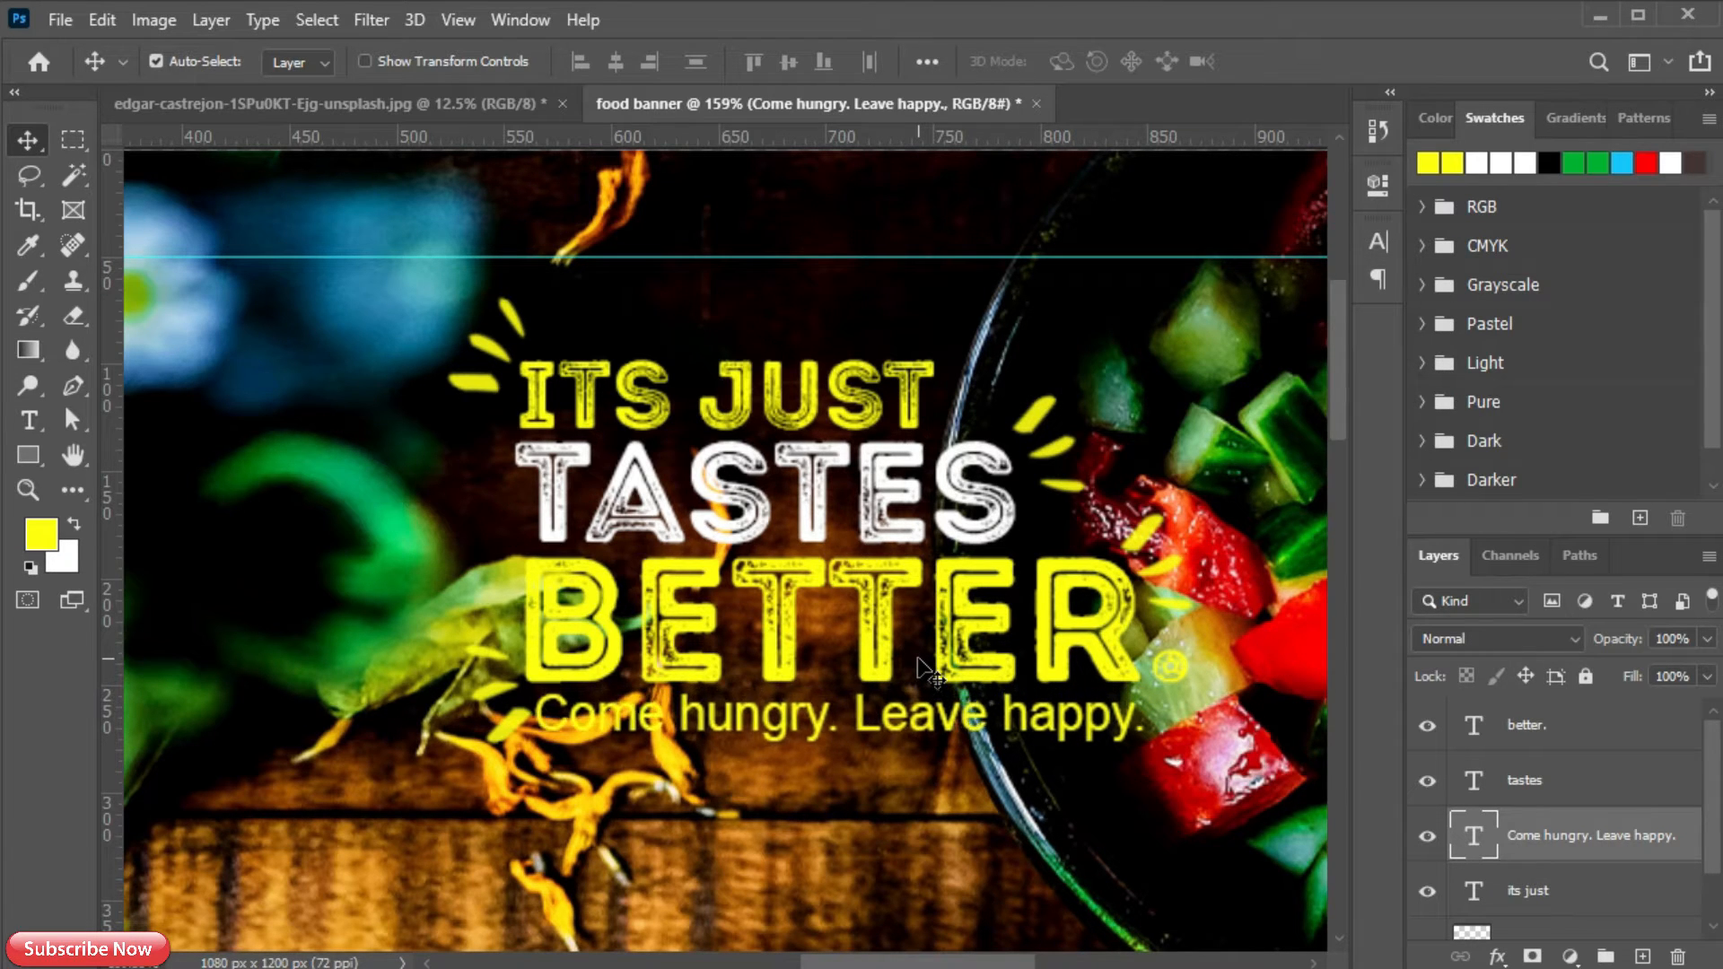
- Change the tagline's text colour to white
{"action": "left_click", "coordinate": [1377, 241]}
{"action": "left_click", "coordinate": [1306, 394]}
{"action": "key", "text": "Return"}
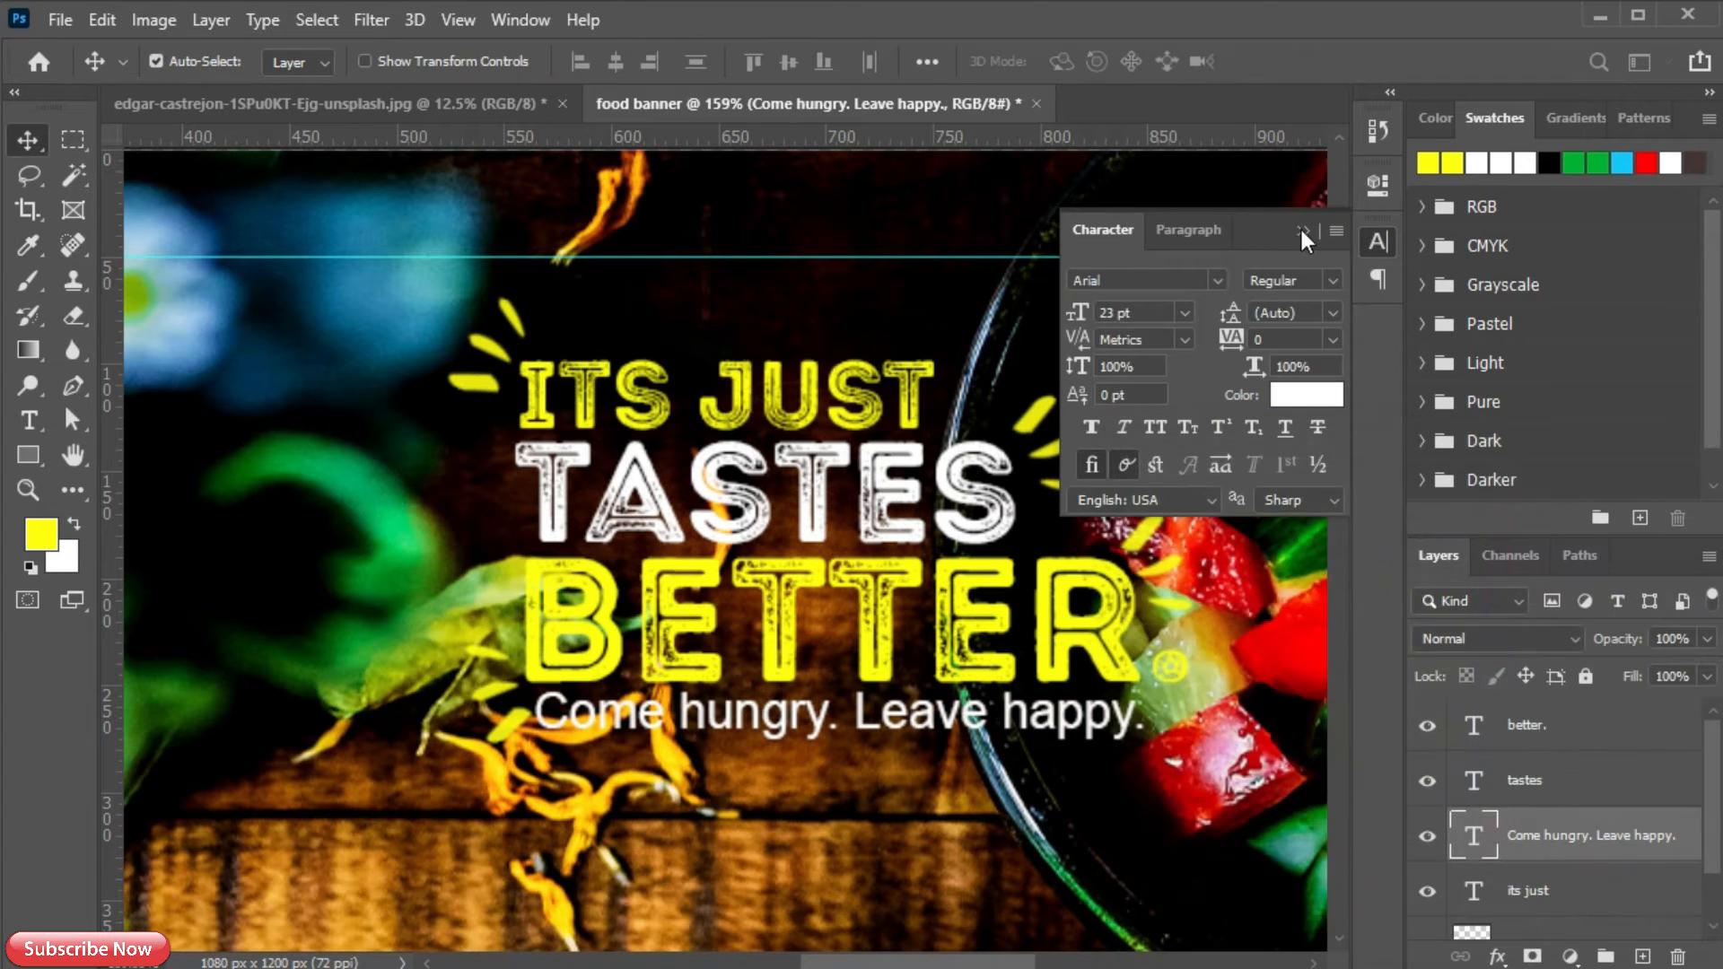
{"action": "left_click", "coordinate": [1304, 232]}
- Group the headline, tagline and brush accent layers and name the group "text"
{"action": "key", "text": "ctrl+0"}
{"action": "left_click", "coordinate": [1517, 887]}
{"action": "scroll", "coordinate": [1516, 884], "scroll_direction": "down", "scroll_amount": 1}
{"action": "left_click", "coordinate": [1517, 889]}
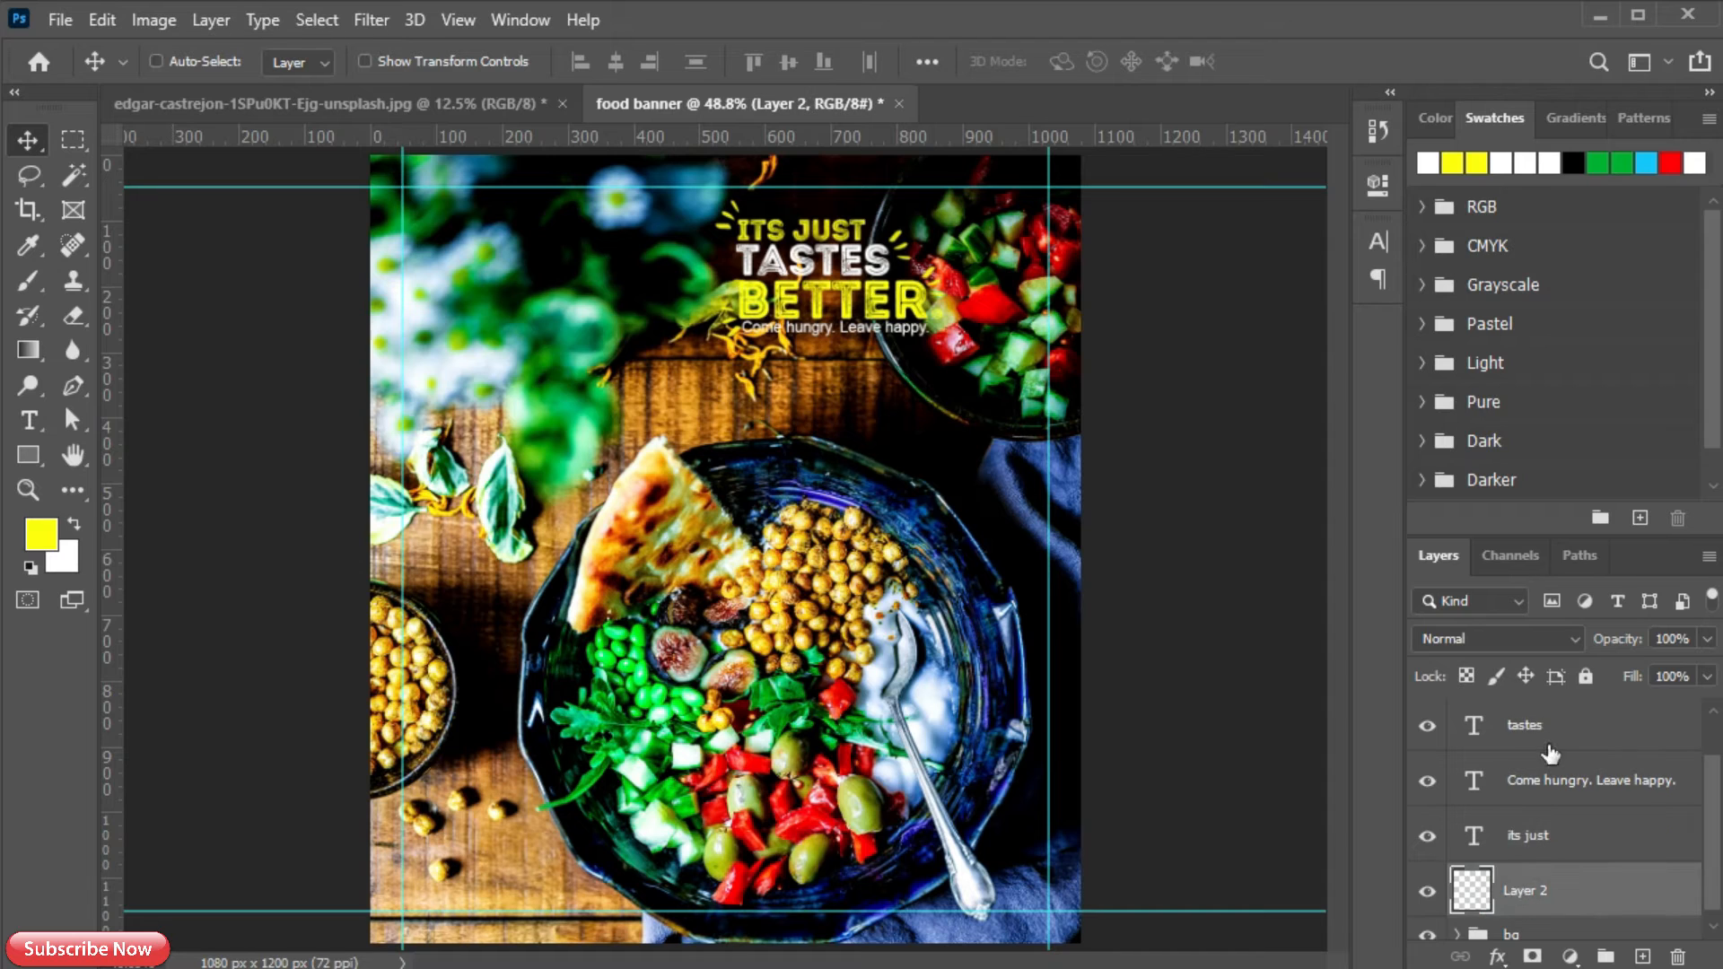
{"action": "scroll", "coordinate": [1551, 754], "scroll_direction": "up", "scroll_amount": 1}
{"action": "left_click", "coordinate": [1548, 732]}
{"action": "left_click", "coordinate": [1557, 785], "text": "shift"}
{"action": "left_click", "coordinate": [1559, 839], "text": "shift"}
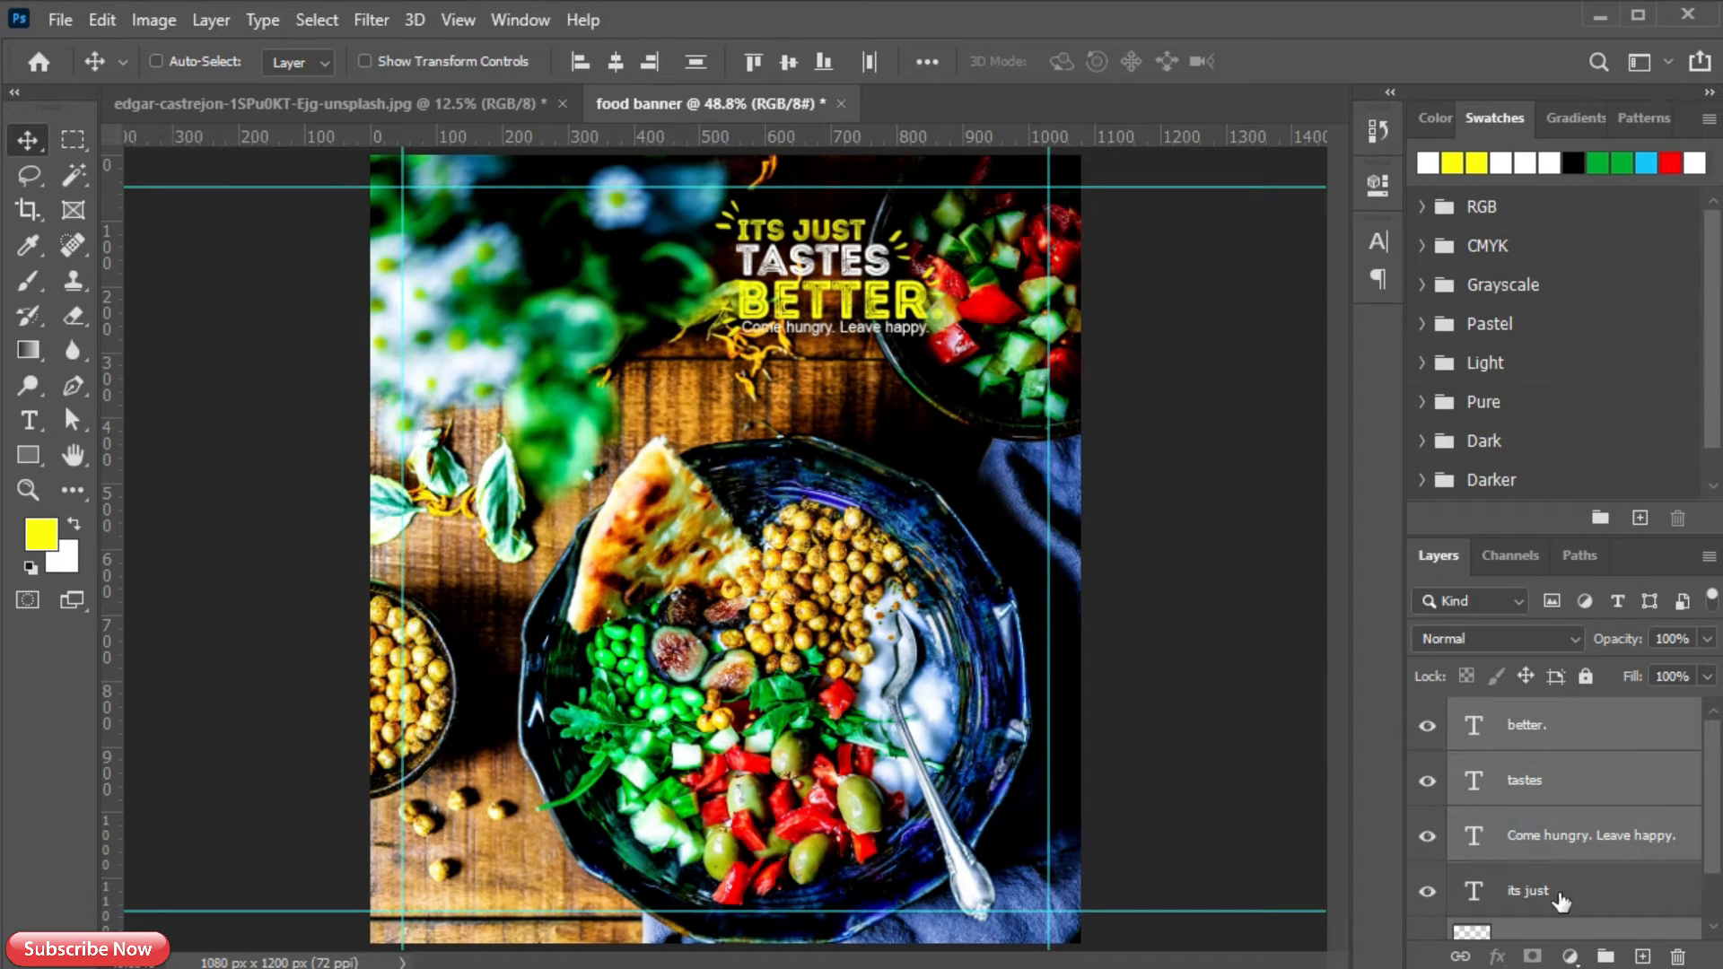
{"action": "scroll", "coordinate": [1562, 900], "scroll_direction": "down", "scroll_amount": 1}
{"action": "left_click", "coordinate": [1605, 889]}
{"action": "scroll", "coordinate": [1541, 821], "scroll_direction": "up", "scroll_amount": 1}
{"action": "left_click", "coordinate": [1516, 725], "text": "shift"}
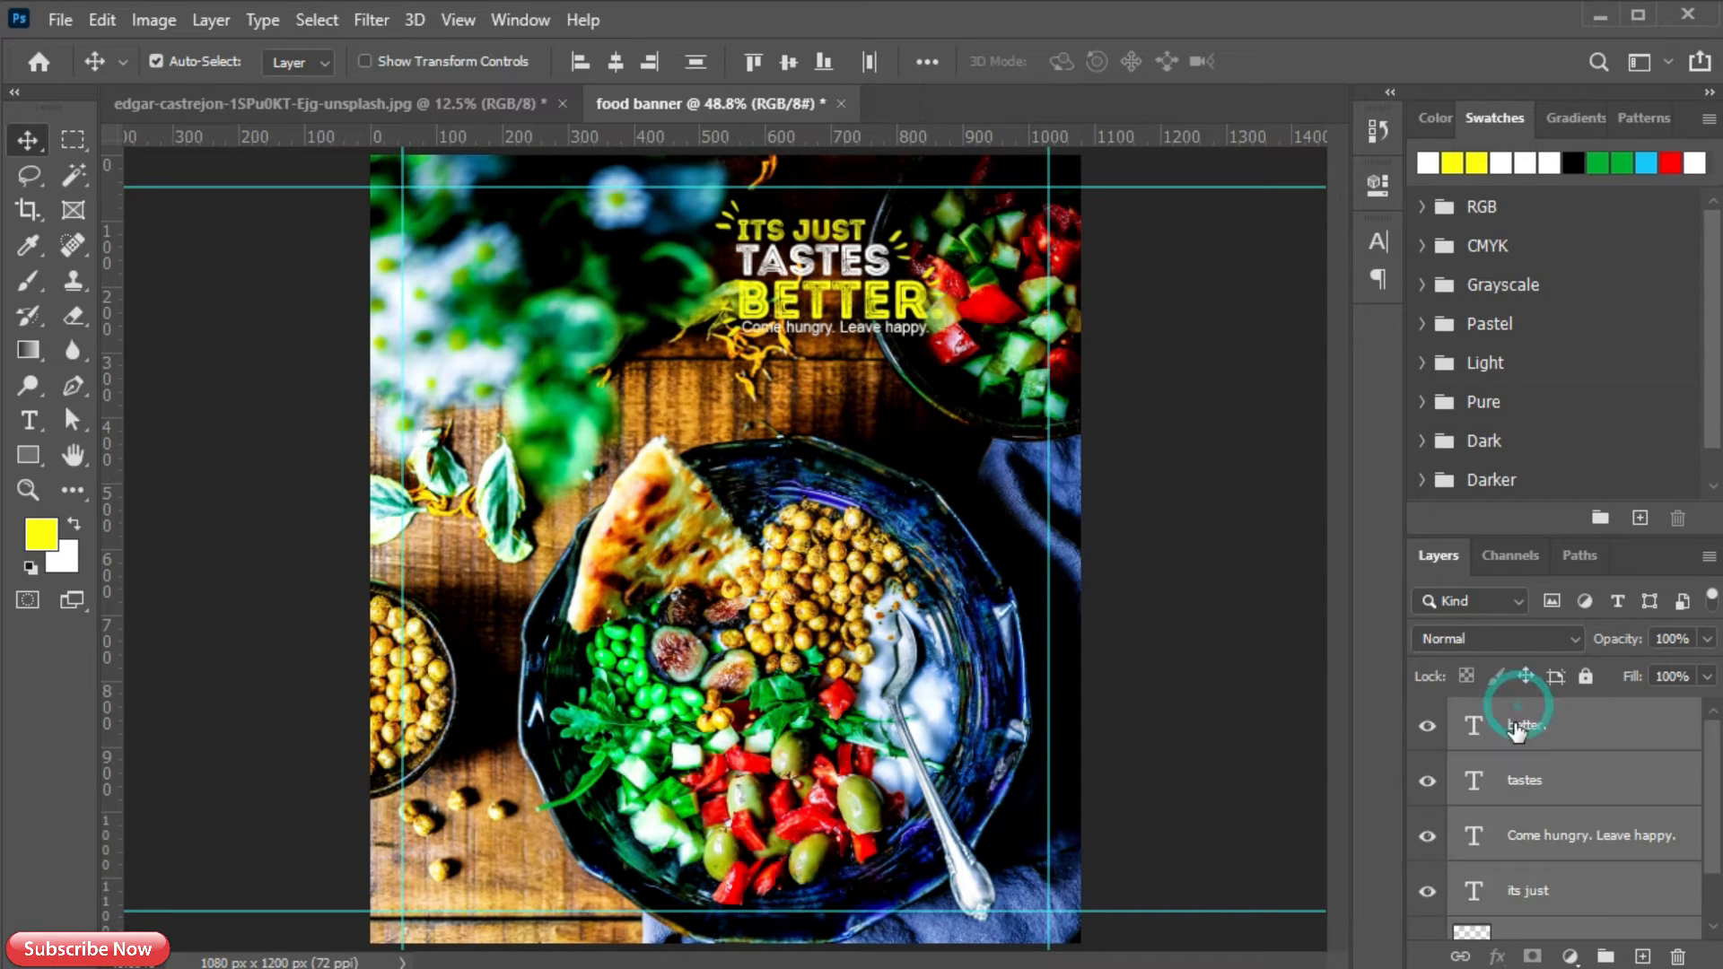
{"action": "key", "text": "ctrl+g"}
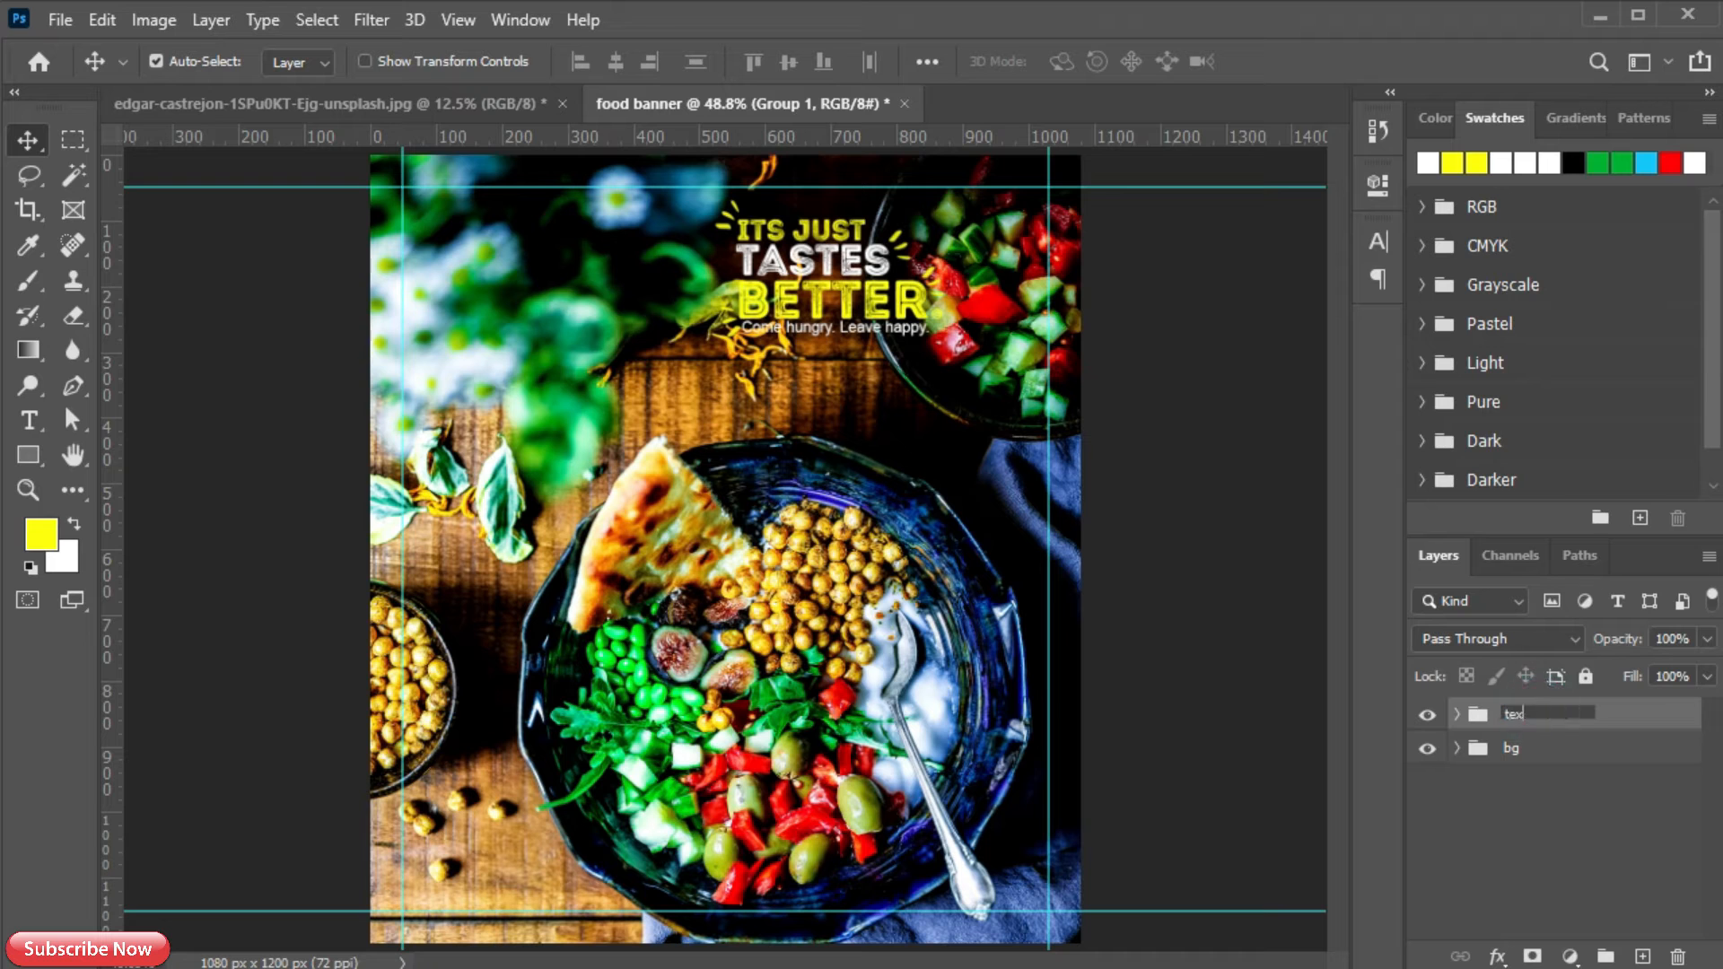
{"action": "left_click", "coordinate": [1616, 724]}
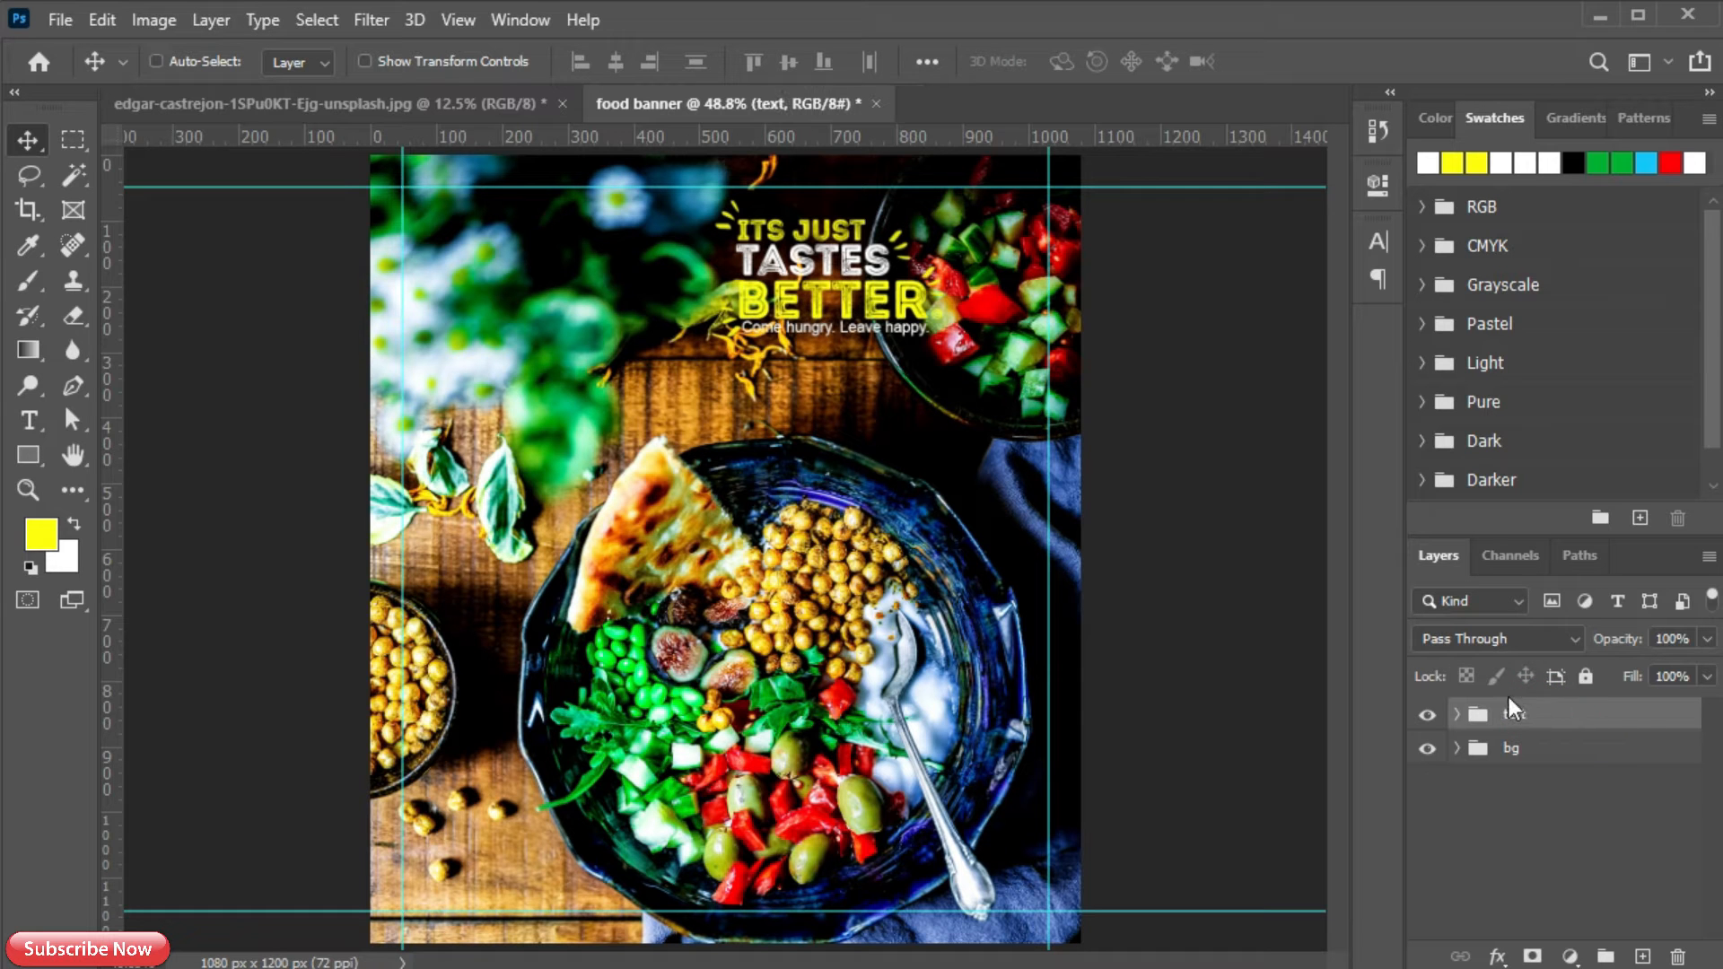
- Scale the "text" group to about 175% and position it above the bowl in the banner's upper part
{"action": "key", "text": "ctrl+t"}
{"action": "scroll", "coordinate": [818, 258], "scroll_direction": "up", "scroll_amount": 3}
{"action": "left_click_drag", "start_coordinate": [1007, 399], "coordinate": [1184, 484]}
{"action": "left_click_drag", "start_coordinate": [856, 387], "coordinate": [601, 405]}
{"action": "left_click_drag", "start_coordinate": [930, 488], "coordinate": [987, 521]}
{"action": "left_click_drag", "start_coordinate": [733, 455], "coordinate": [726, 425]}
{"action": "left_click_drag", "start_coordinate": [983, 492], "coordinate": [1020, 533]}
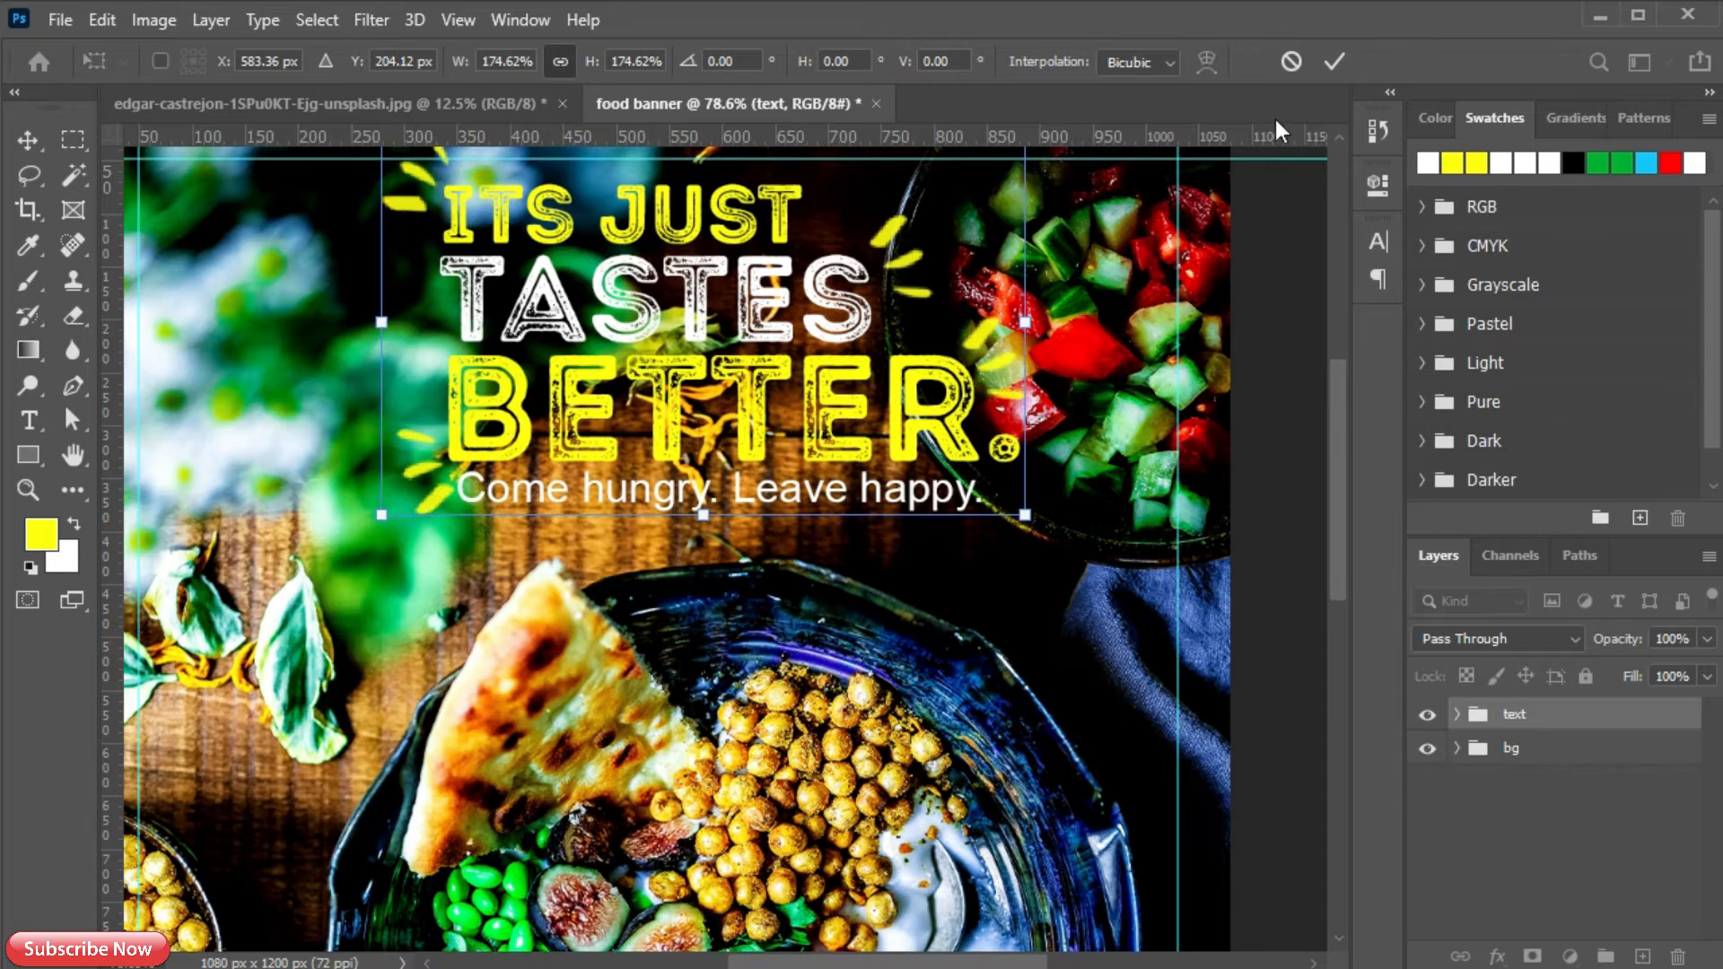
{"action": "left_click", "coordinate": [1334, 62]}
{"action": "key", "text": "ctrl+0"}
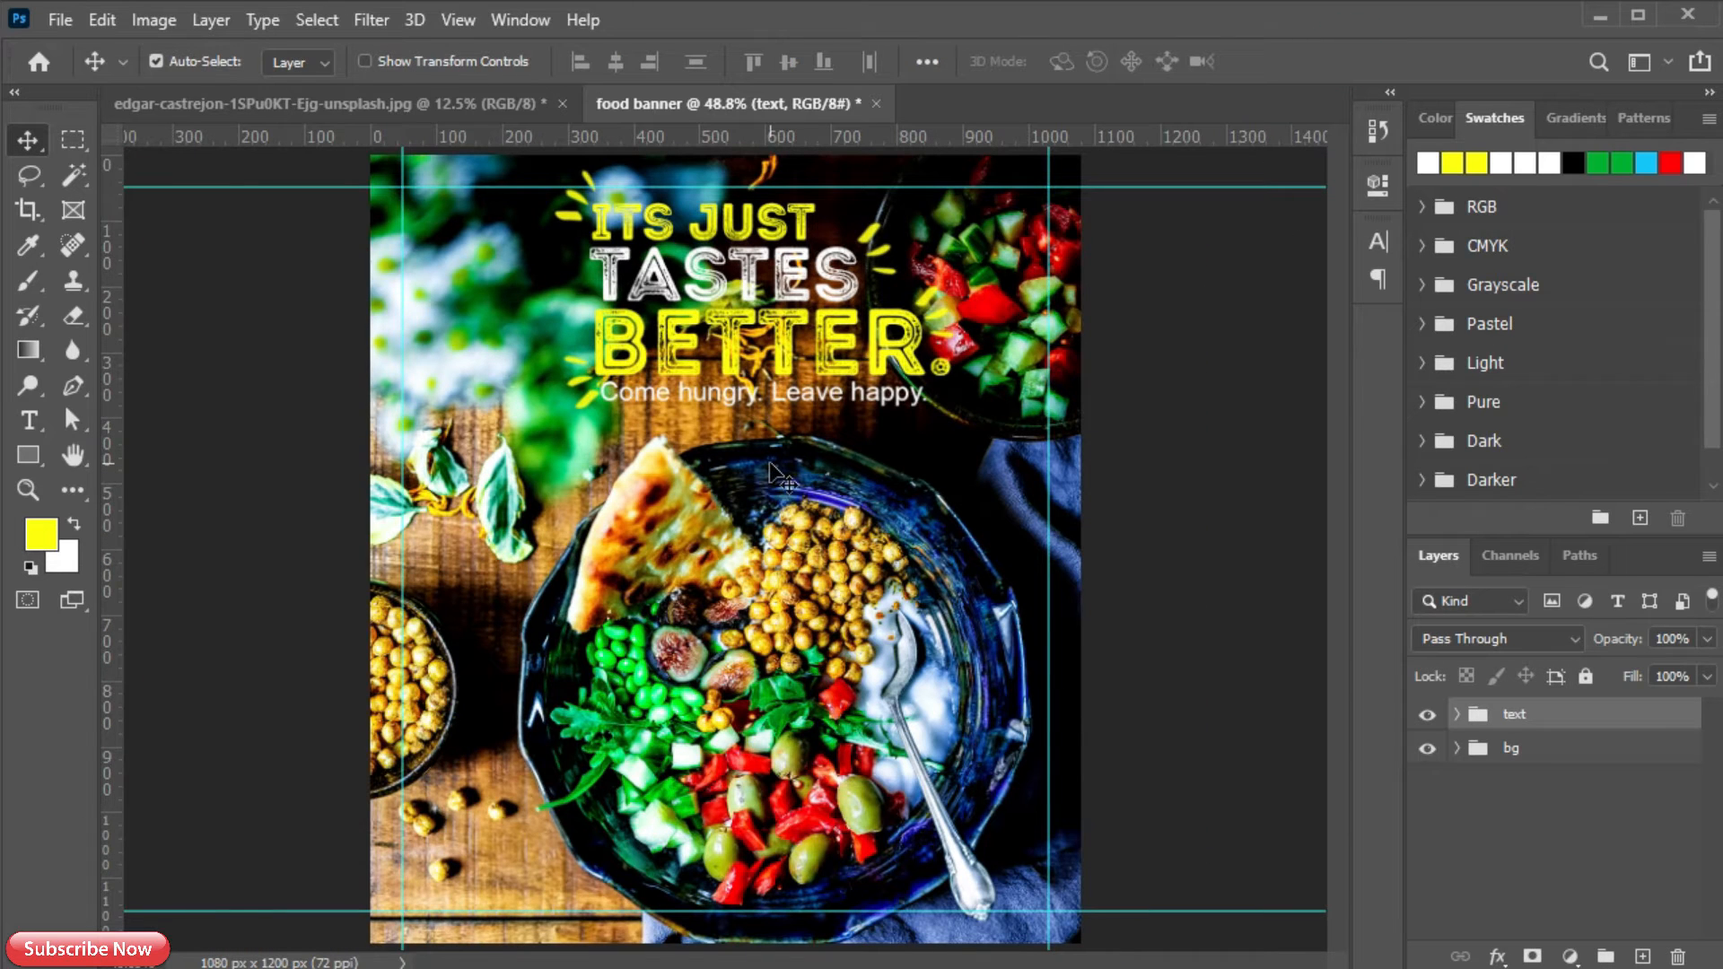
- Add a new empty layer inside the "bg" group, above the Brightness/Contrast adjustment
{"action": "left_click", "coordinate": [1477, 814]}
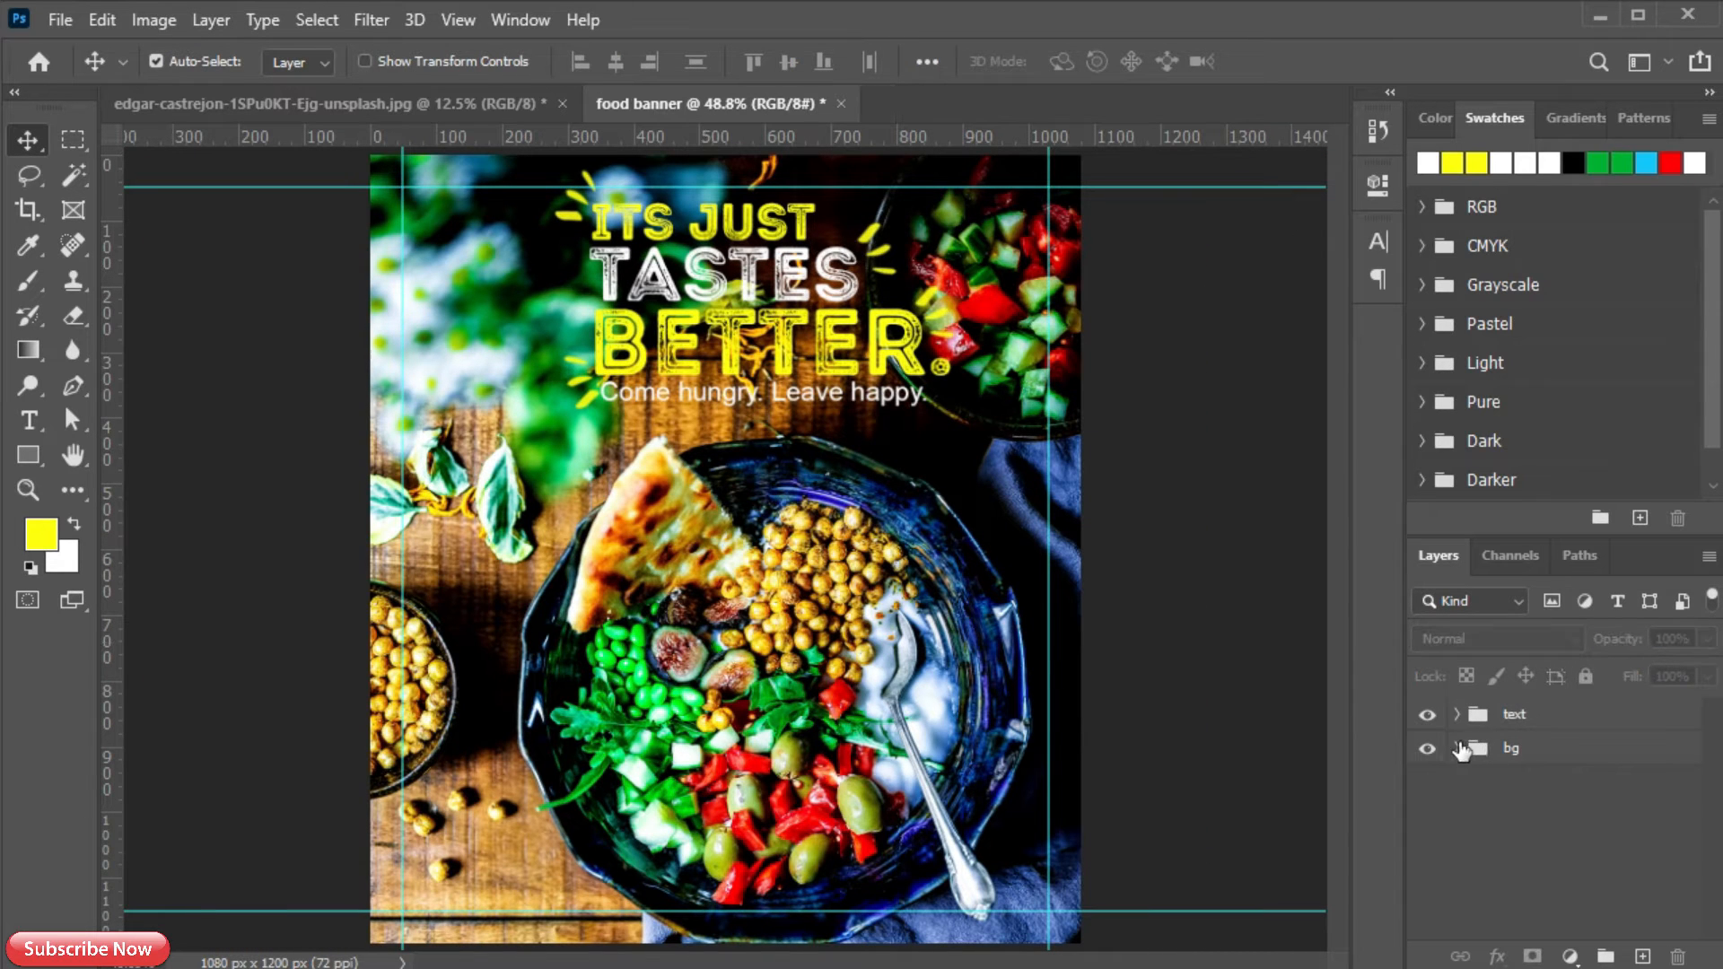
{"action": "left_click", "coordinate": [1457, 748]}
{"action": "left_click", "coordinate": [1539, 794]}
{"action": "left_click", "coordinate": [1642, 957]}
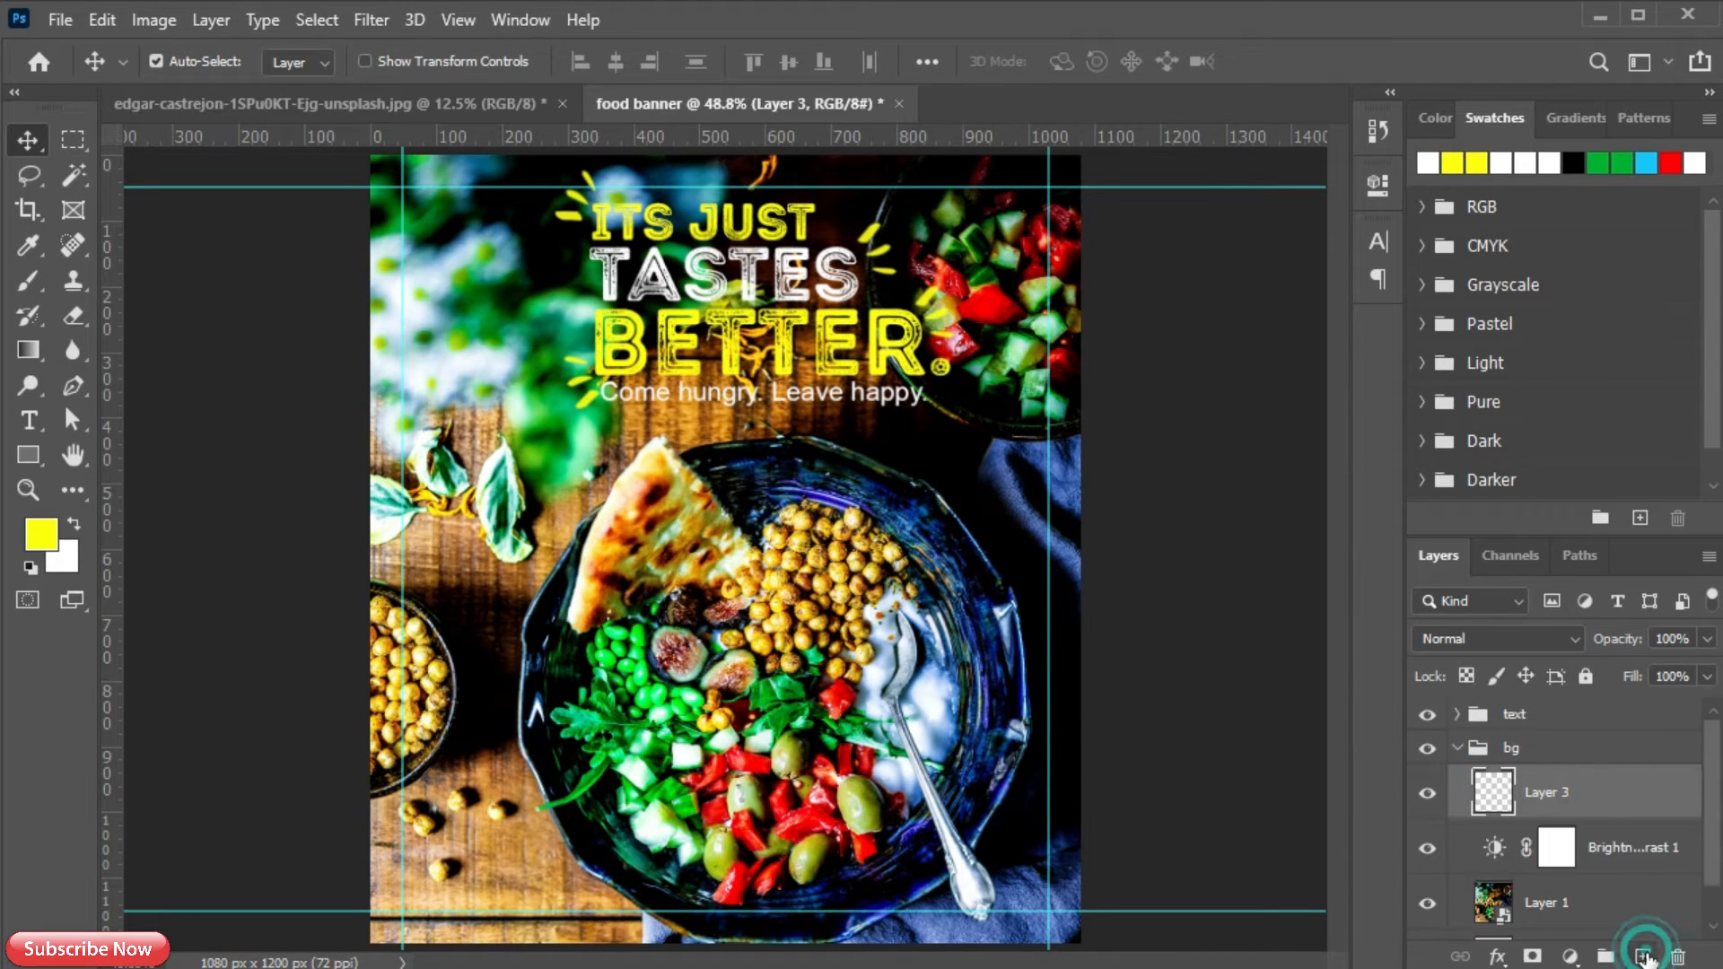
- Draw black-to-transparent linear gradients on the new layer from the banner's top and bottom edges inward
{"action": "left_click", "coordinate": [20, 352]}
{"action": "left_click", "coordinate": [74, 523]}
{"action": "left_click", "coordinate": [41, 535]}
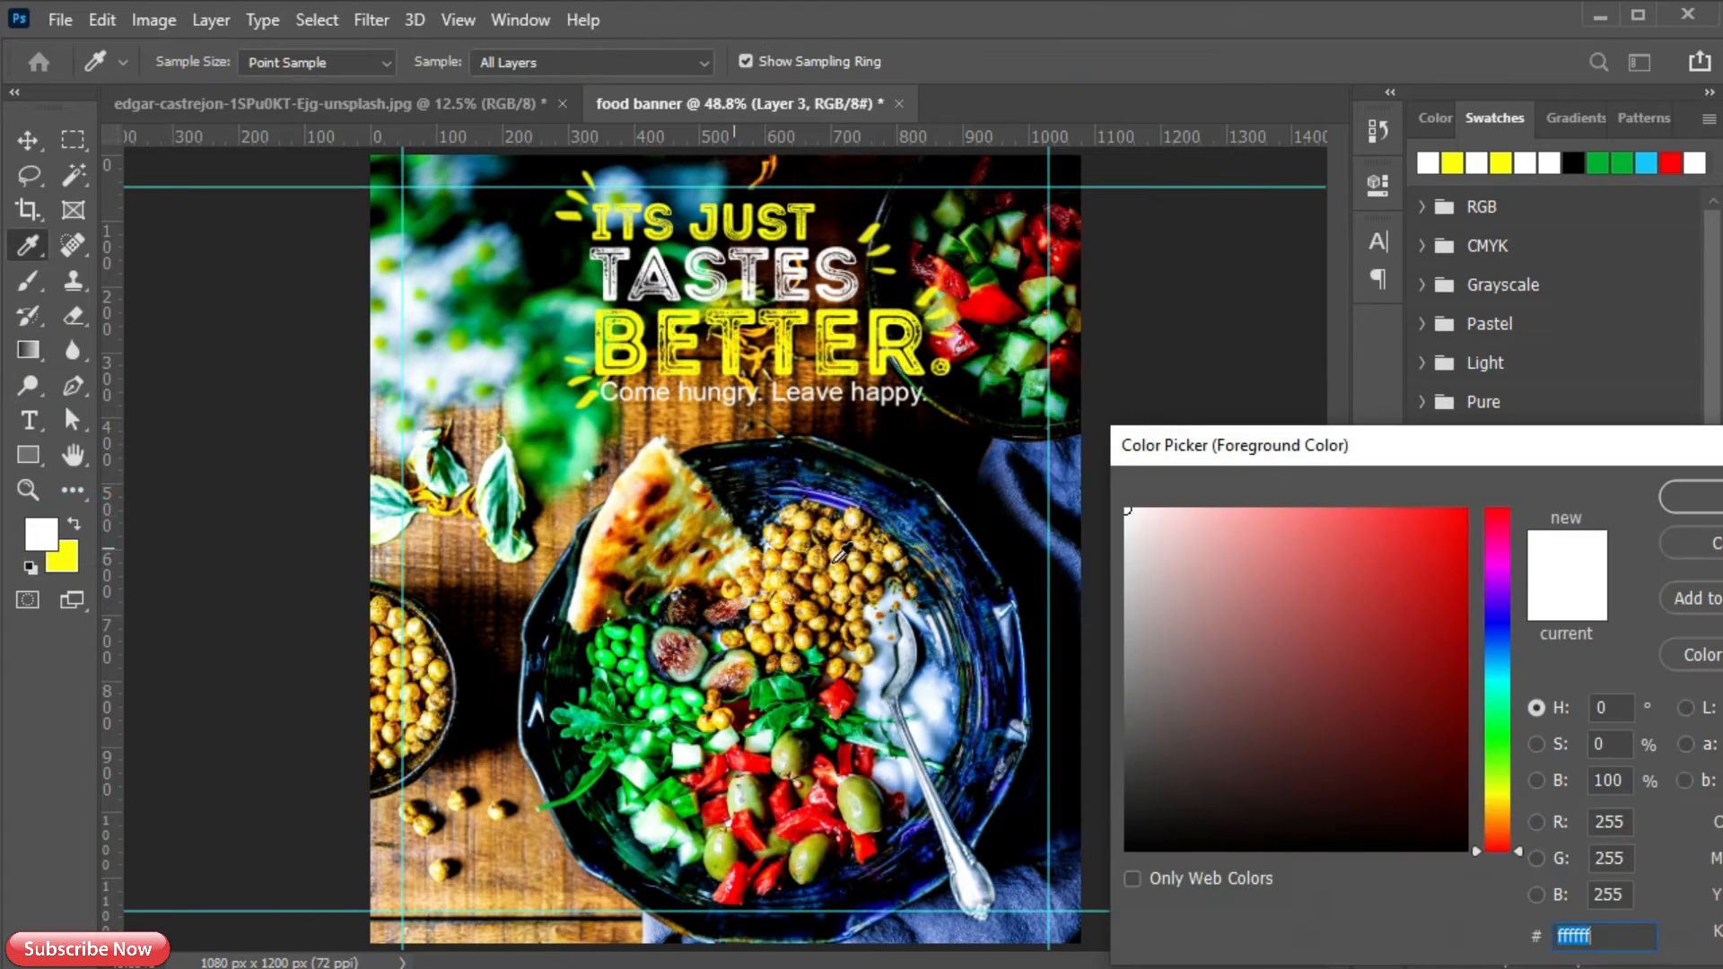
{"action": "left_click_drag", "start_coordinate": [1382, 838], "coordinate": [1117, 787]}
{"action": "left_click", "coordinate": [1691, 495]}
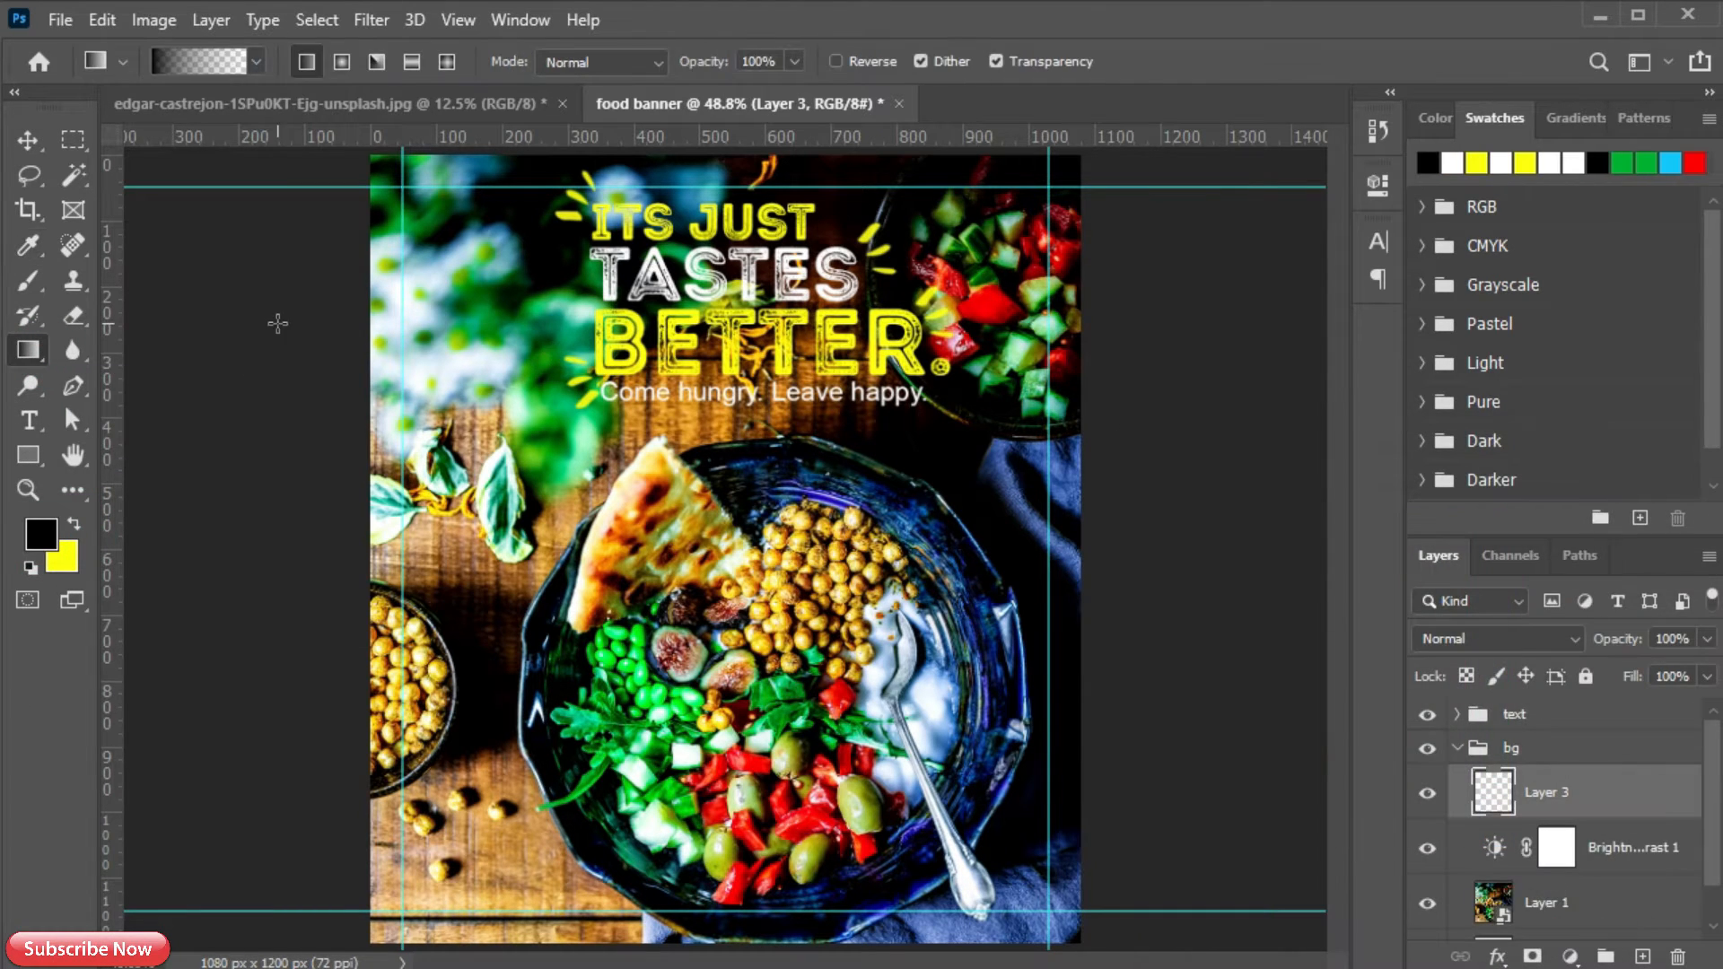
{"action": "scroll", "coordinate": [726, 551], "scroll_direction": "down", "scroll_amount": 1}
{"action": "left_click_drag", "start_coordinate": [684, 192], "coordinate": [691, 541]}
{"action": "left_click_drag", "start_coordinate": [653, 904], "coordinate": [630, 790]}
{"action": "left_click_drag", "start_coordinate": [614, 888], "coordinate": [628, 703]}
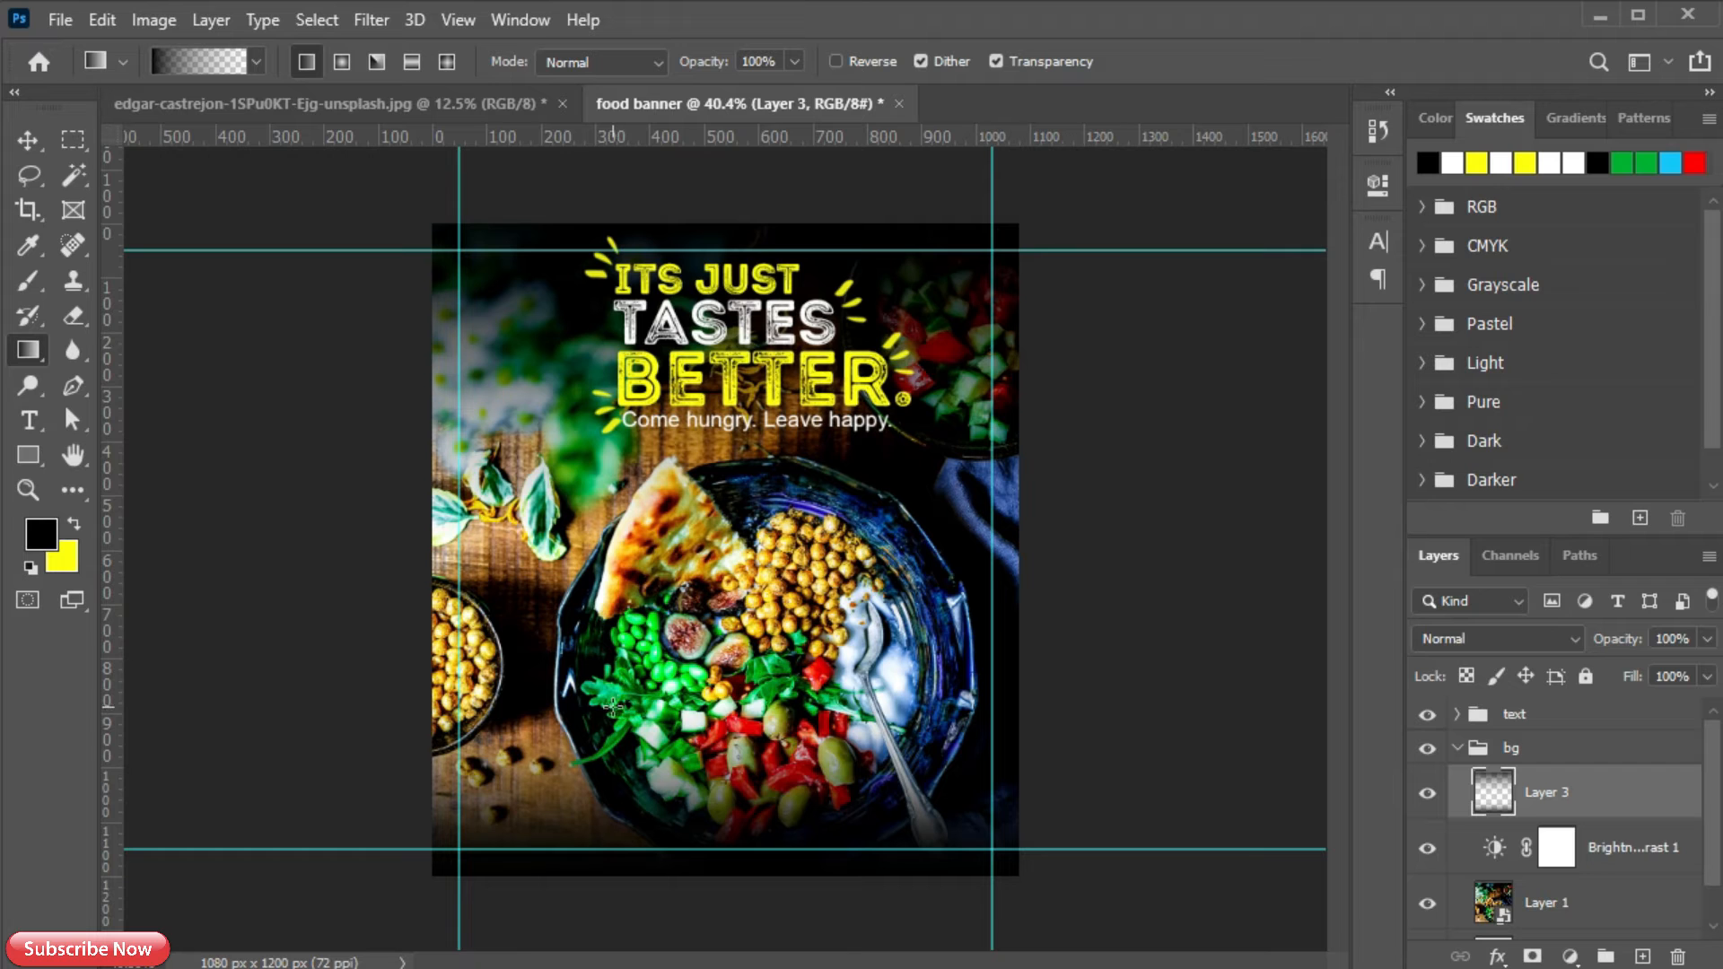
{"action": "key", "text": "v"}
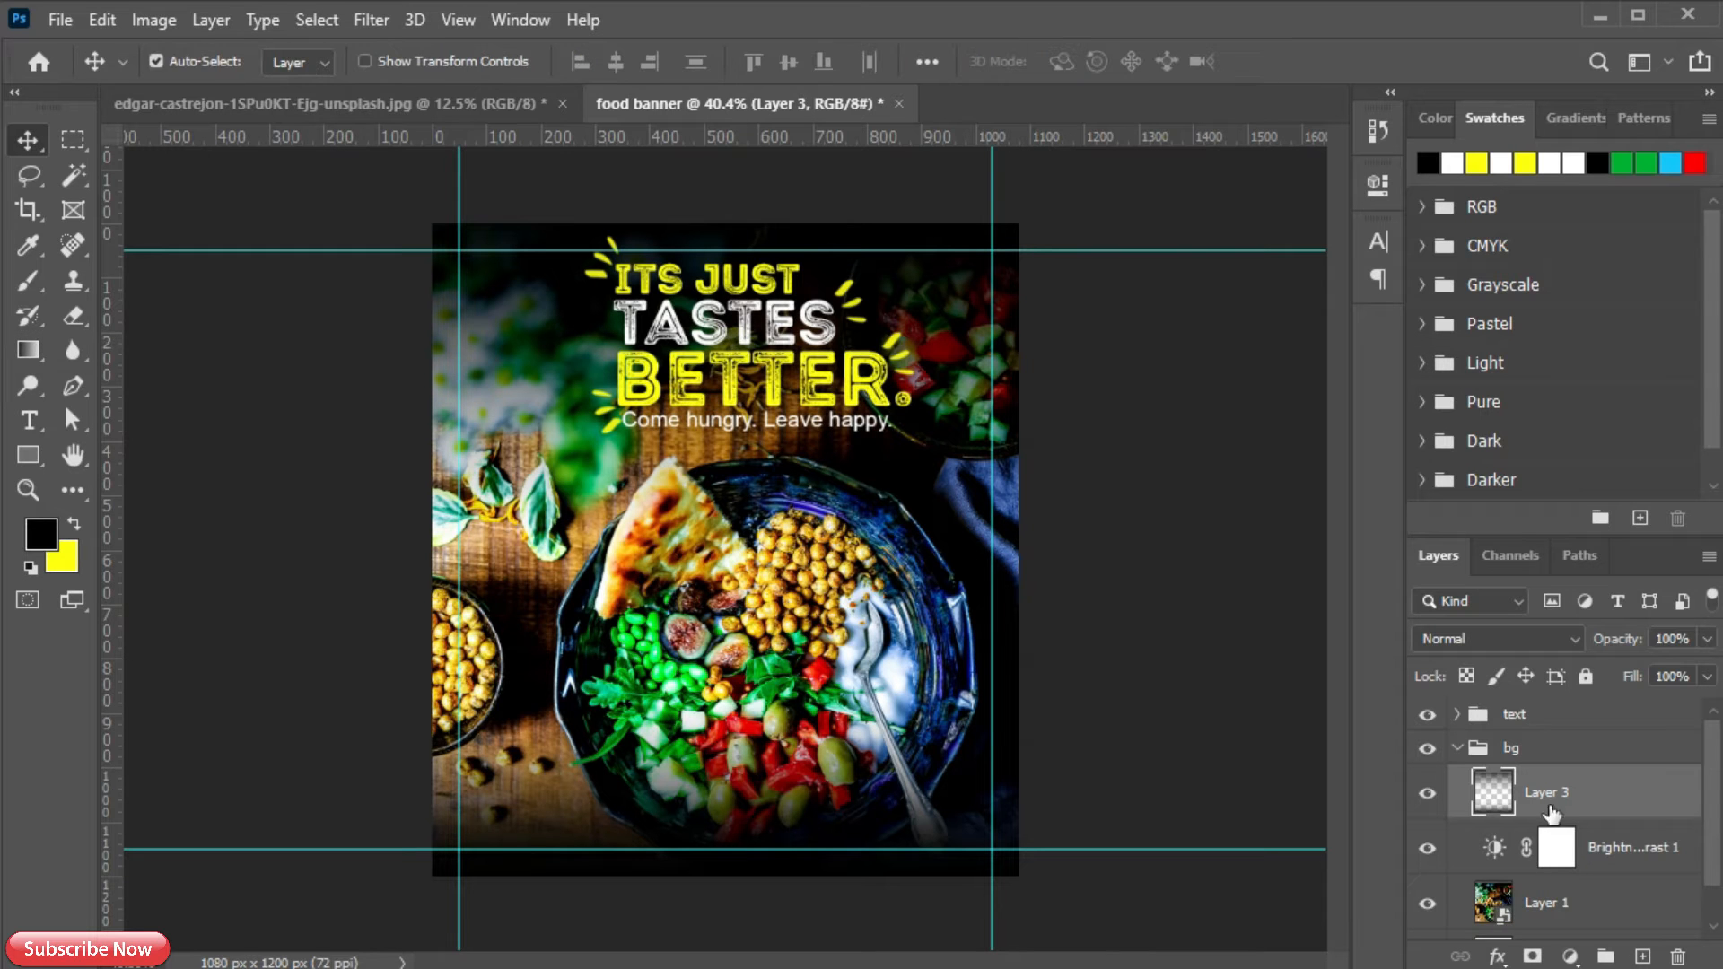
- Scale the food photo on Layer 1 to about 30% and shift it down so the bowl sits below the tagline
{"action": "left_click", "coordinate": [1551, 903]}
{"action": "key", "text": "ctrl+t"}
{"action": "left_click_drag", "start_coordinate": [1065, 654], "coordinate": [1022, 603]}
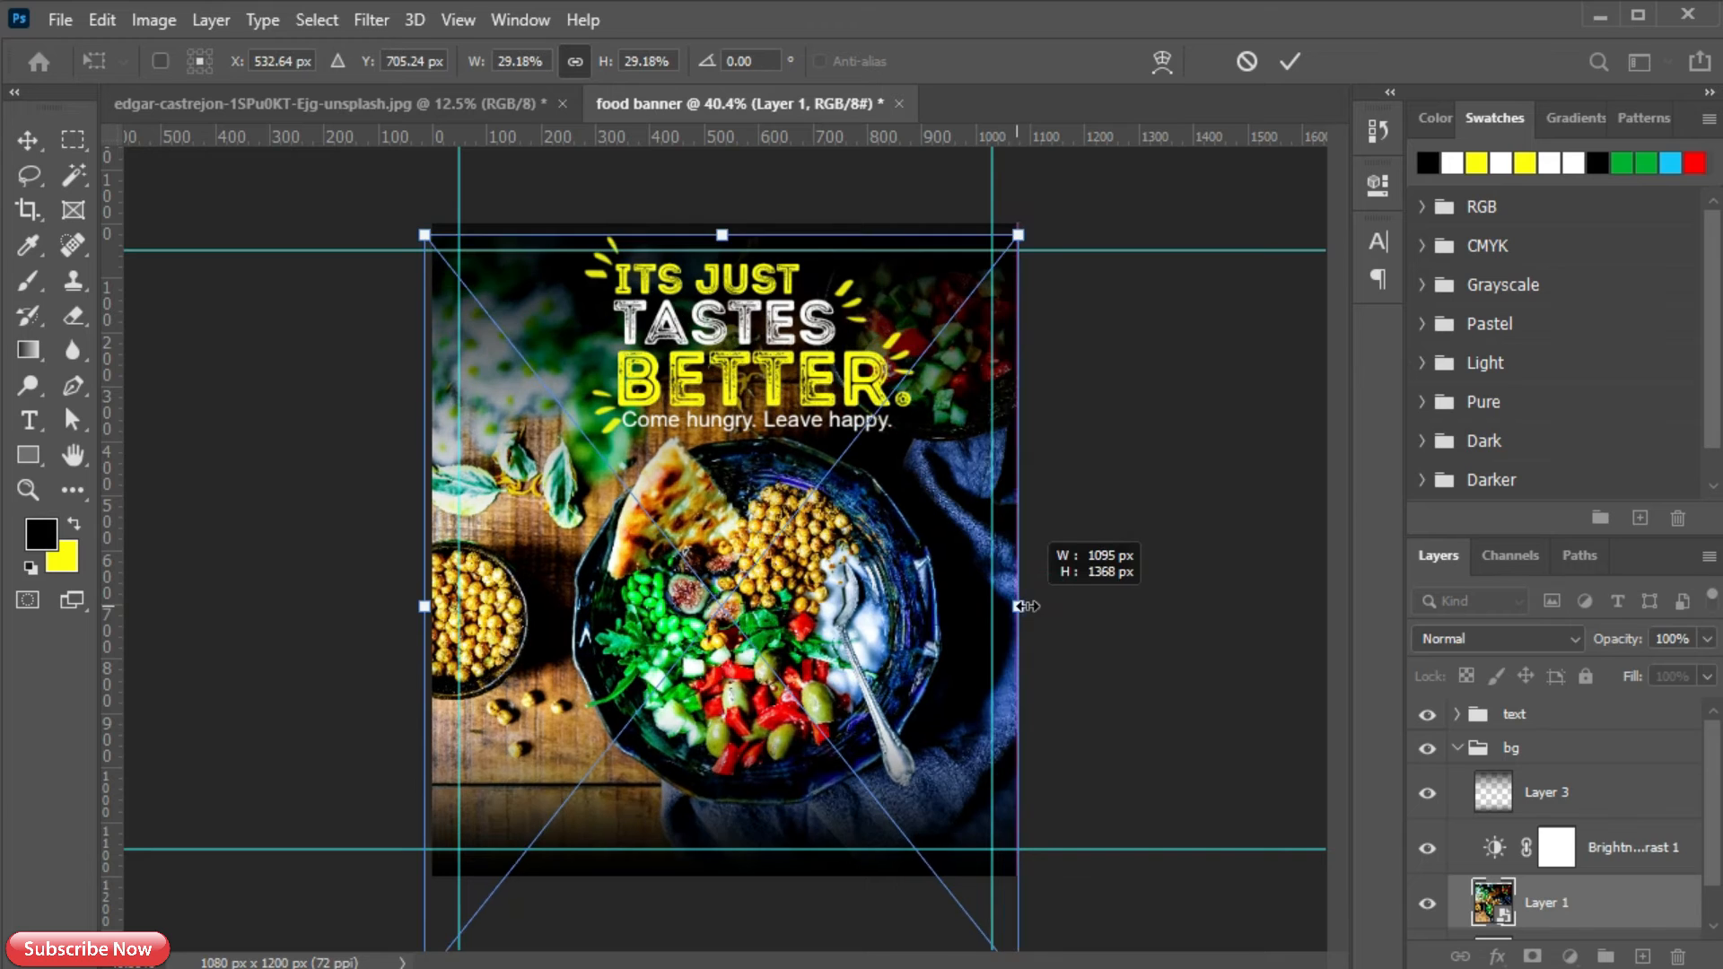
{"action": "left_click_drag", "start_coordinate": [852, 613], "coordinate": [853, 638]}
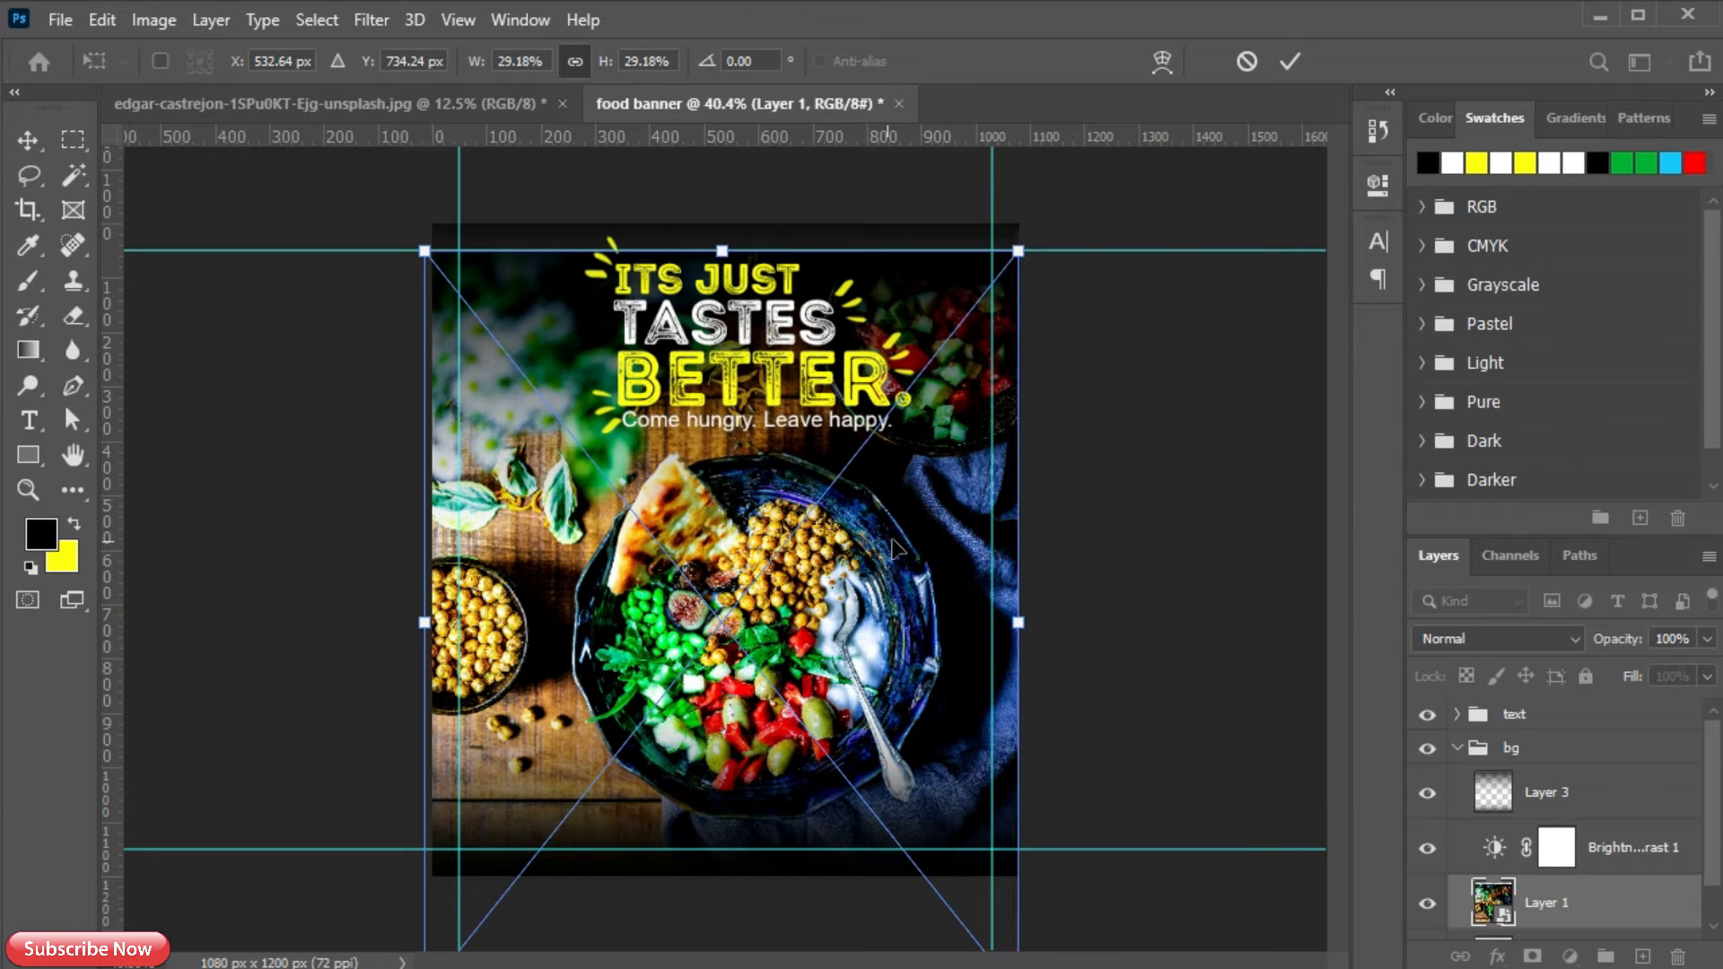
{"action": "left_click", "coordinate": [1019, 622]}
{"action": "left_click_drag", "start_coordinate": [1020, 623], "coordinate": [1030, 628]}
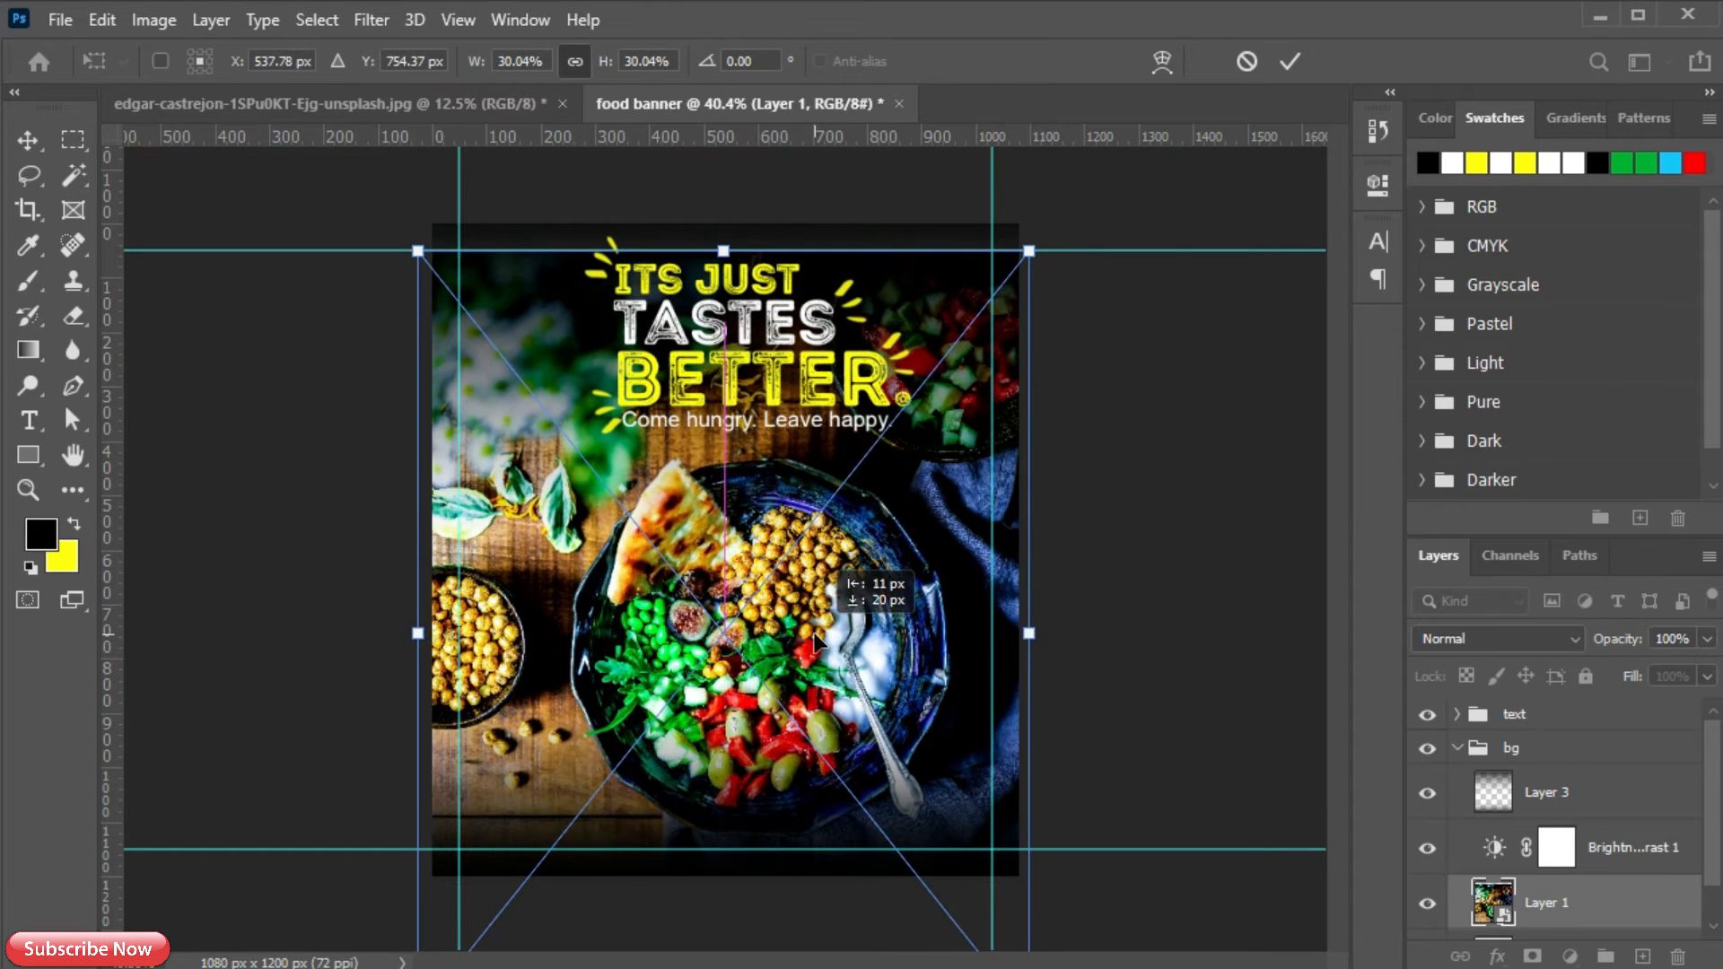
{"action": "left_click", "coordinate": [1292, 59]}
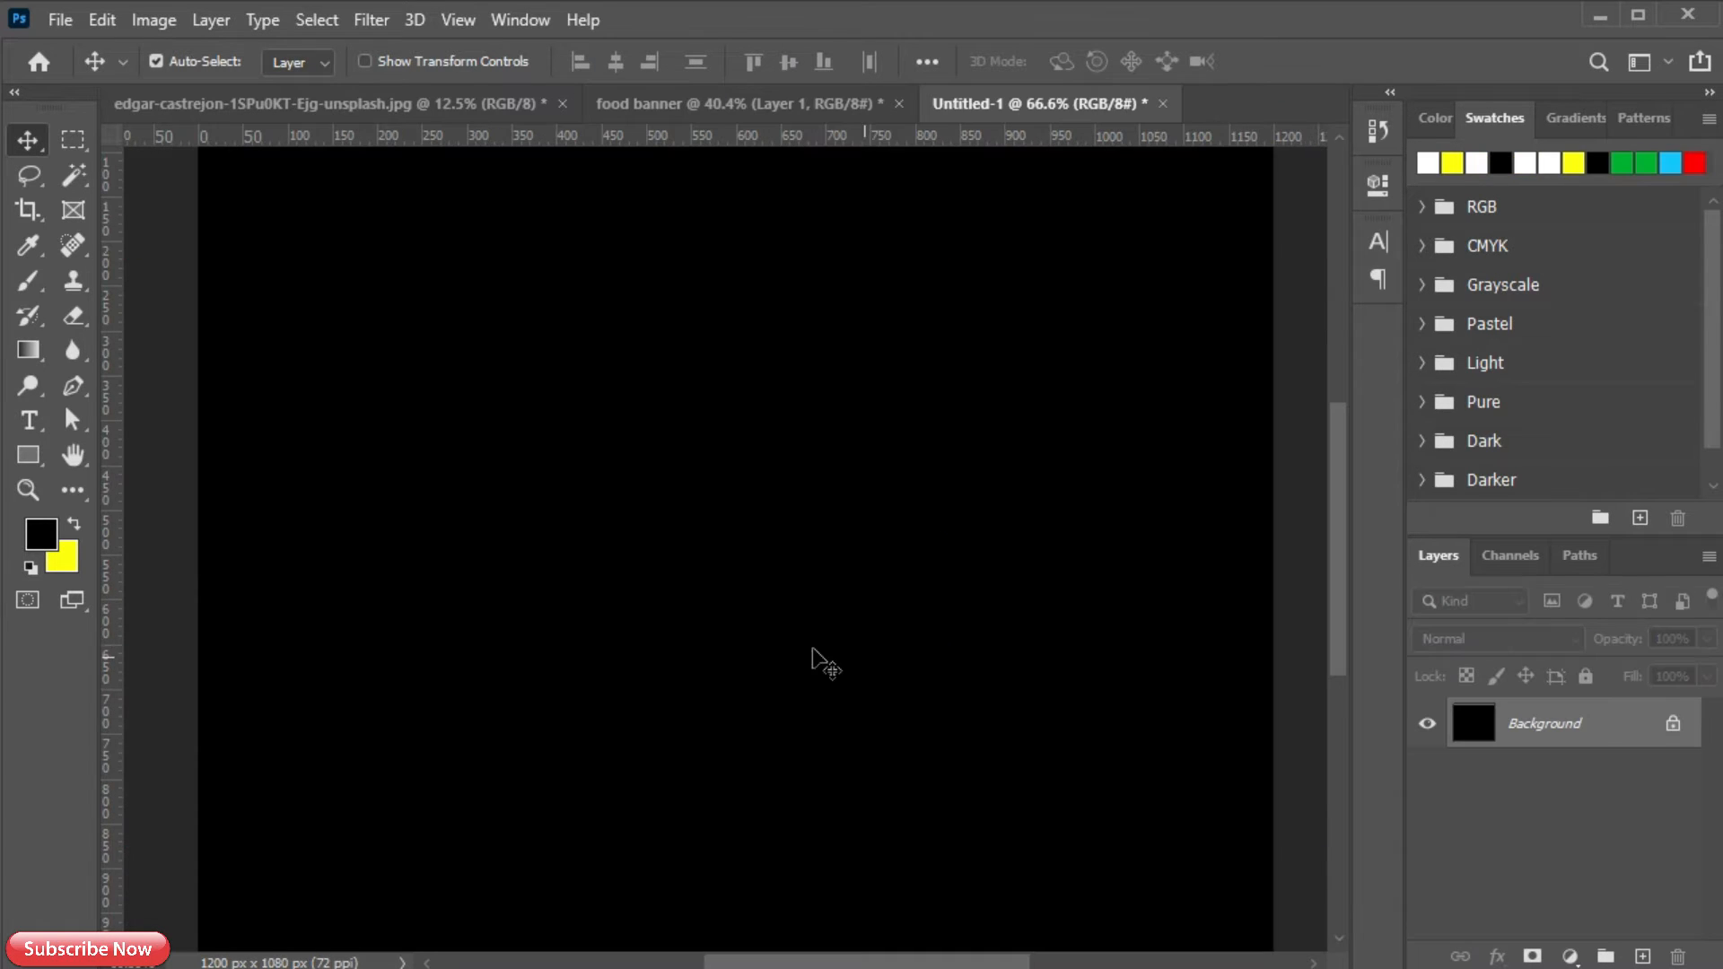
- Add the white Arial Bold text "SAFOOD" to the black 1200 x 1080 px document
{"action": "key", "text": "t"}
{"action": "left_click", "coordinate": [627, 505]}
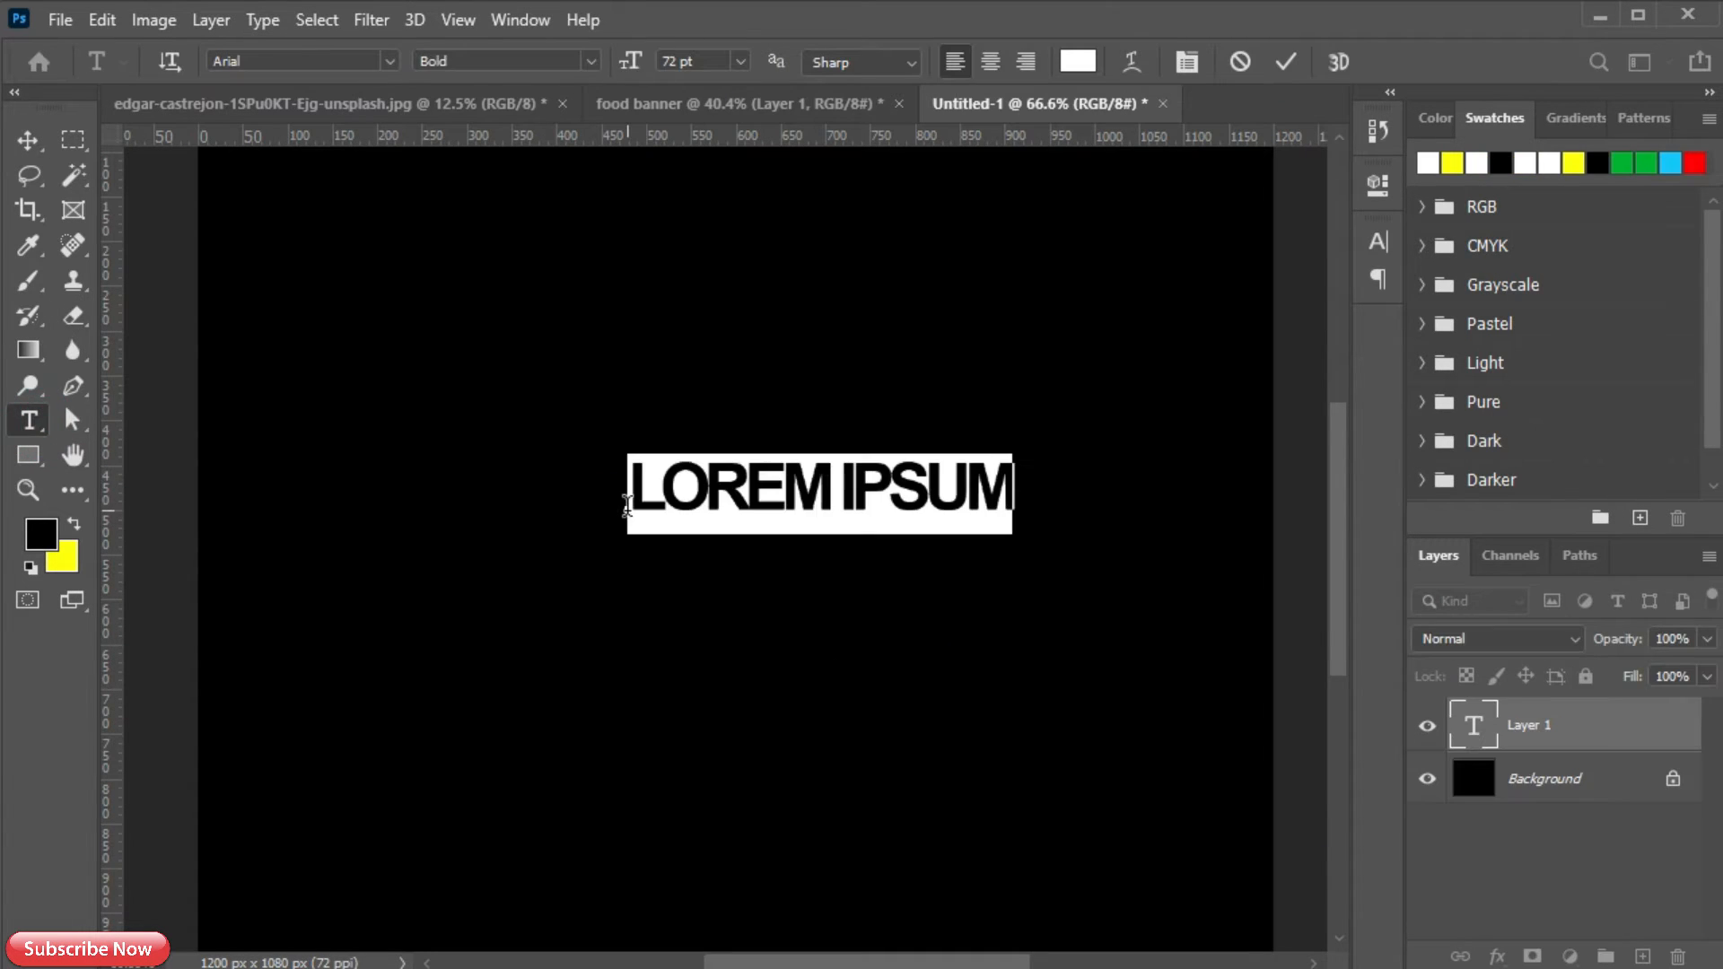
{"action": "type", "text": "SAFOOD"}
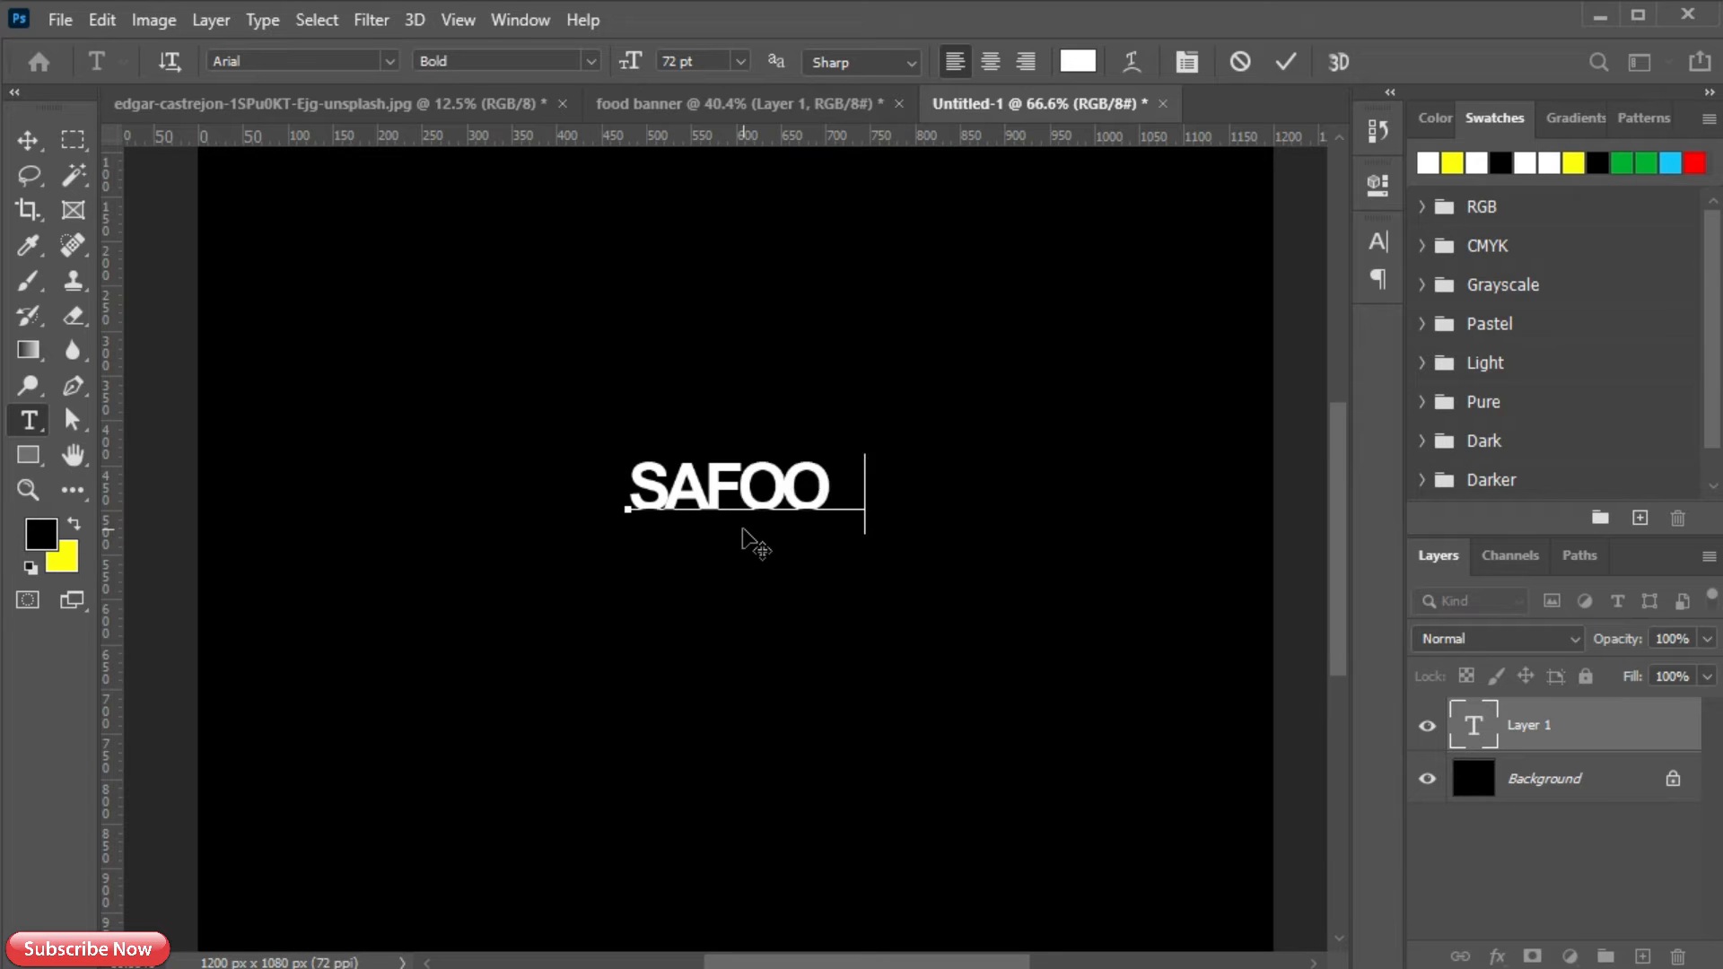
{"action": "left_click", "coordinate": [1284, 65]}
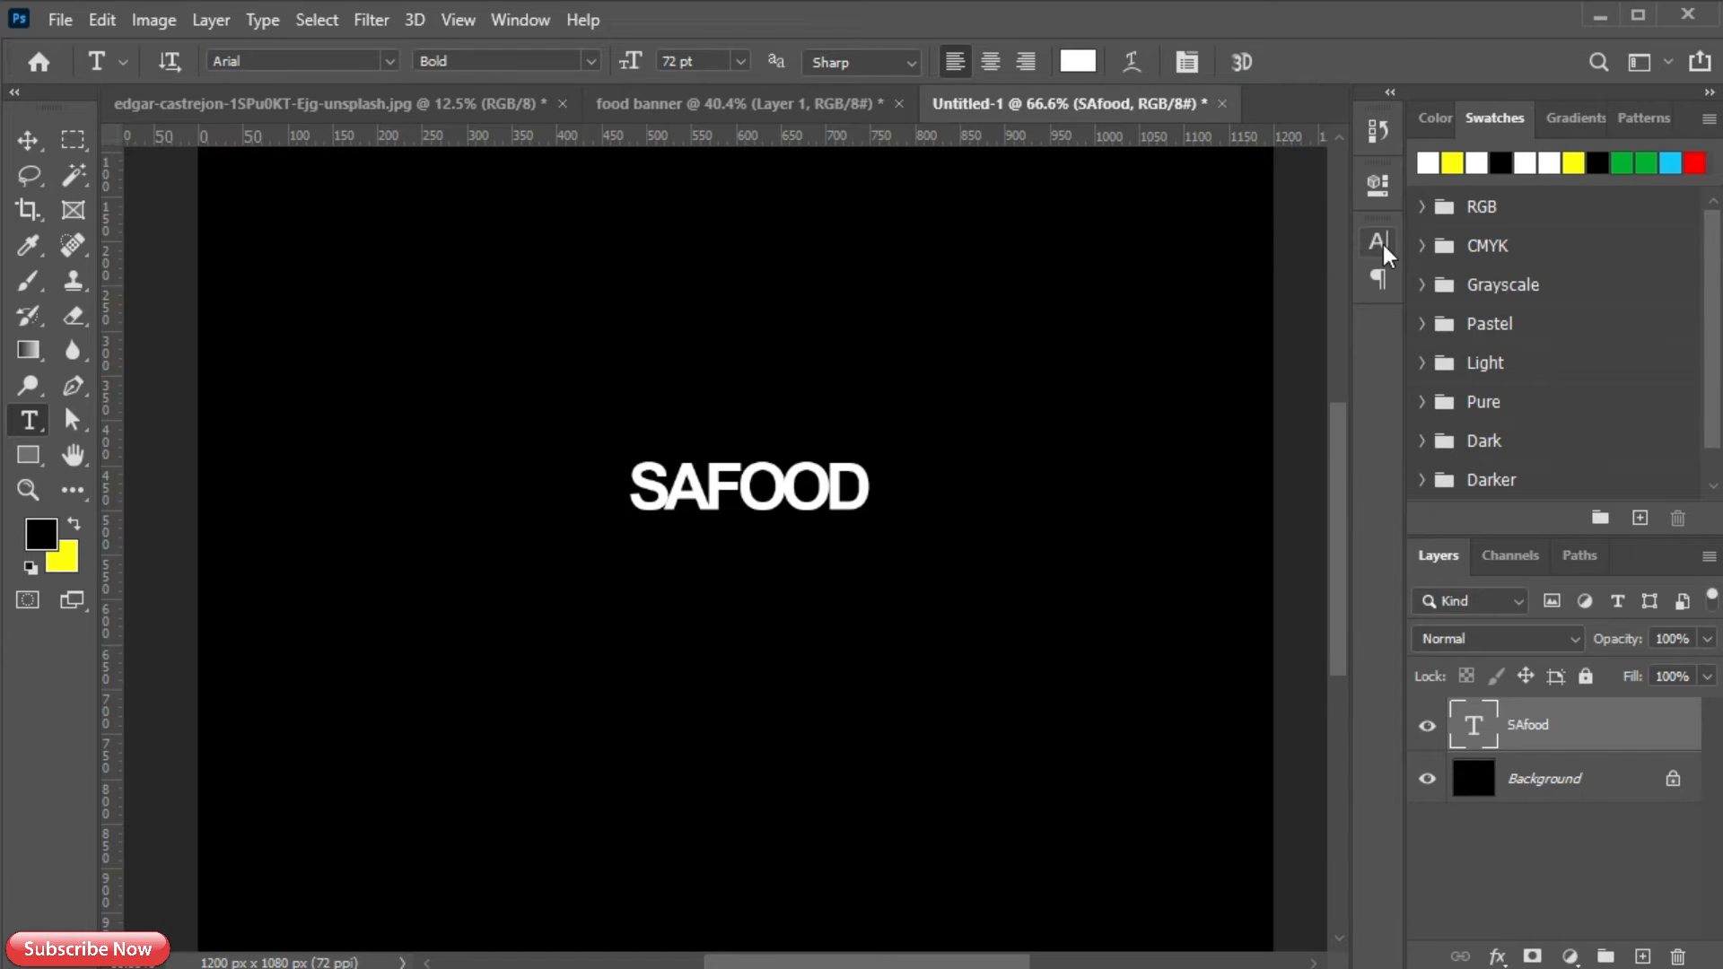
- Enlarge the "SAFOOD" text to about 348% and move it down on the canvas
{"action": "key", "text": "ctrl+t"}
{"action": "left_click_drag", "start_coordinate": [748, 450], "coordinate": [749, 269]}
{"action": "left_click_drag", "start_coordinate": [731, 379], "coordinate": [730, 454]}
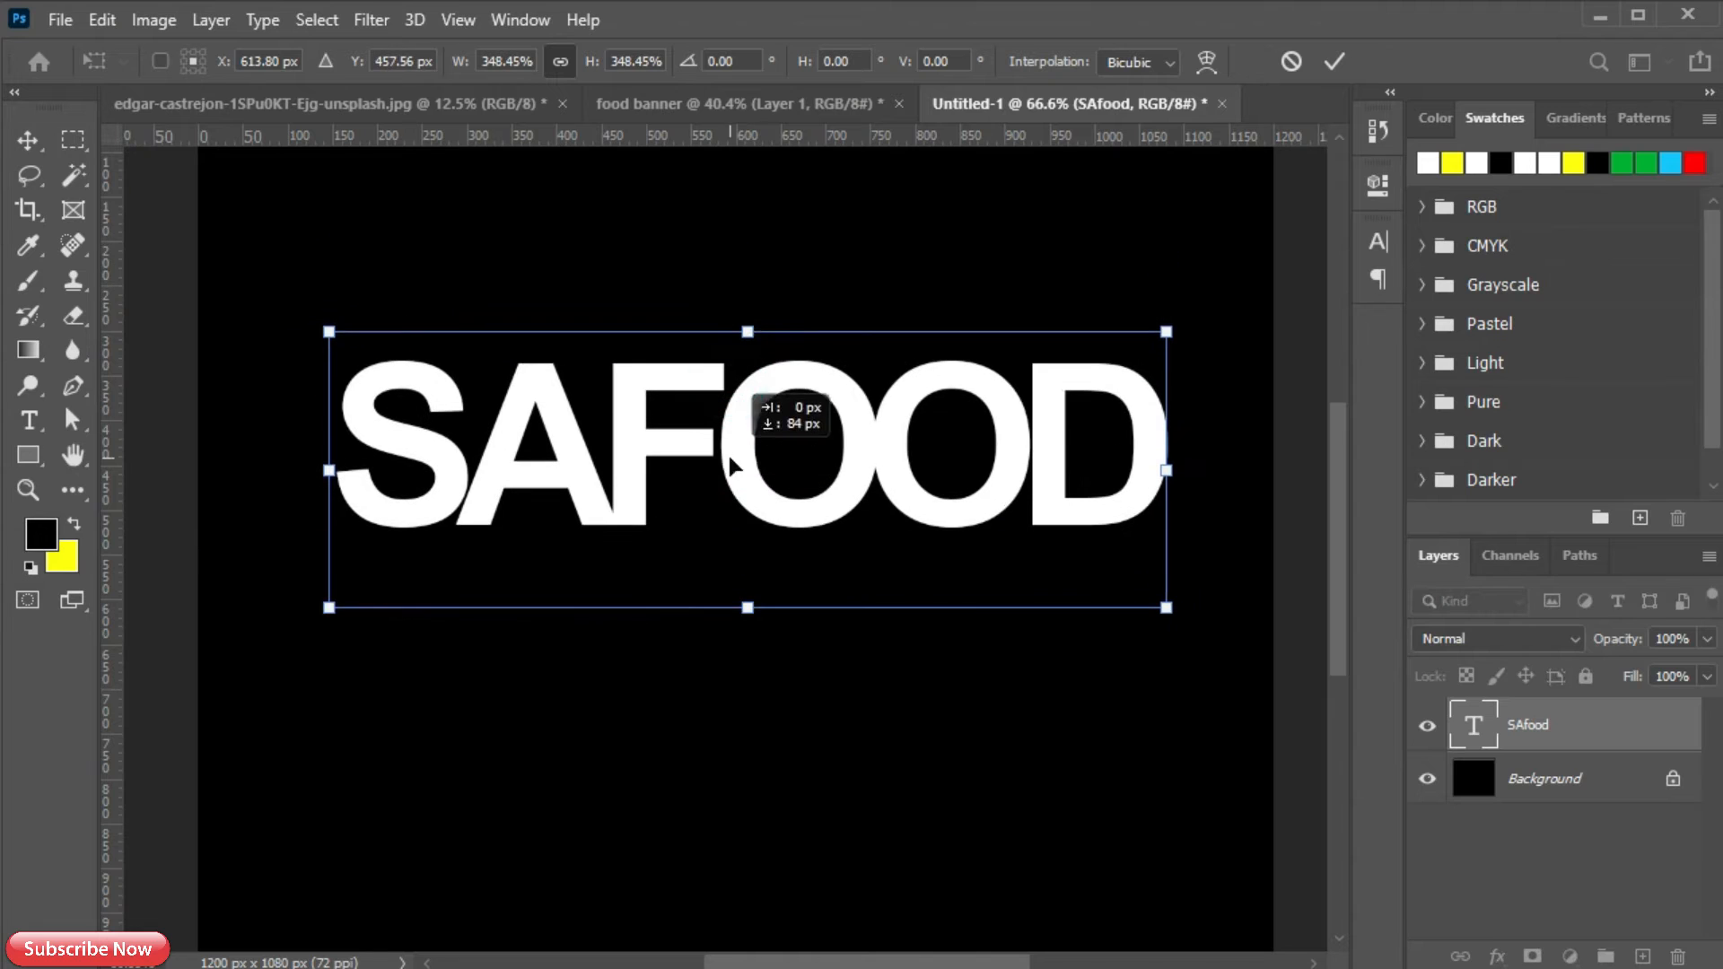
{"action": "left_click", "coordinate": [1335, 61]}
- Set the "SAFOOD" text's tracking to 0 and shift the word left so it fits on the canvas
{"action": "left_click", "coordinate": [1380, 242]}
{"action": "left_click", "coordinate": [1332, 341]}
{"action": "left_click", "coordinate": [1332, 341]}
{"action": "left_click", "coordinate": [1332, 341]}
{"action": "left_click", "coordinate": [1319, 493]}
{"action": "left_click", "coordinate": [1331, 339]}
{"action": "left_click", "coordinate": [1158, 670]}
{"action": "left_click", "coordinate": [1270, 636]}
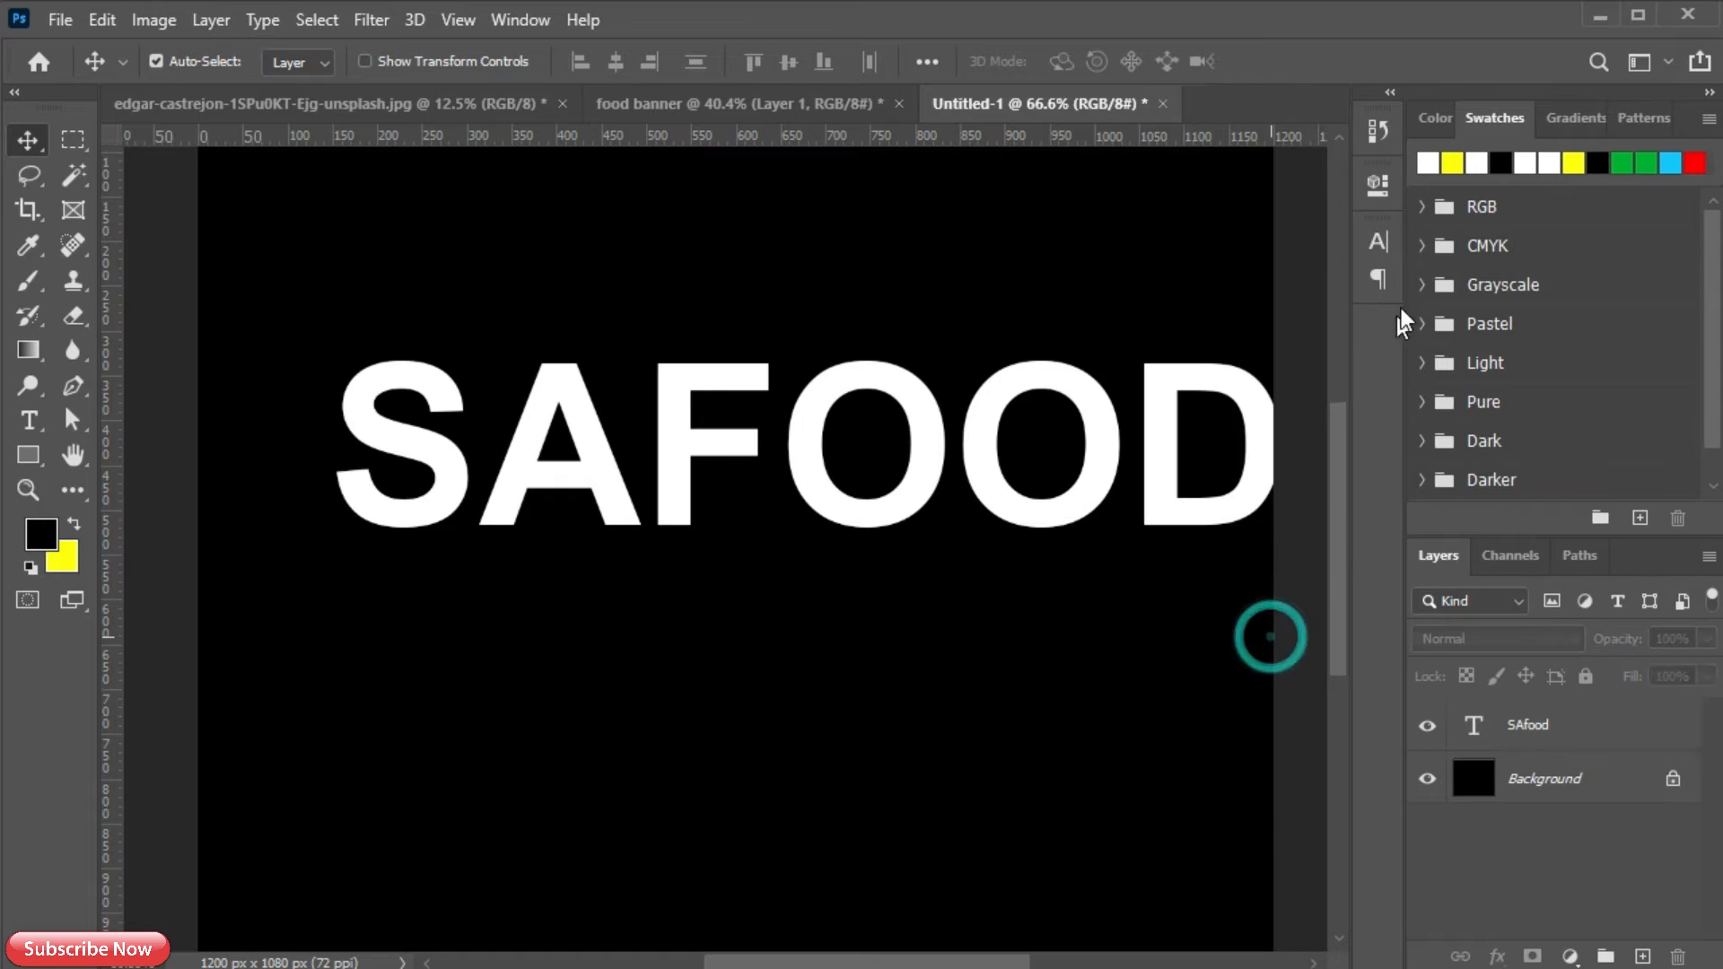
{"action": "left_click_drag", "start_coordinate": [1254, 492], "coordinate": [1160, 493]}
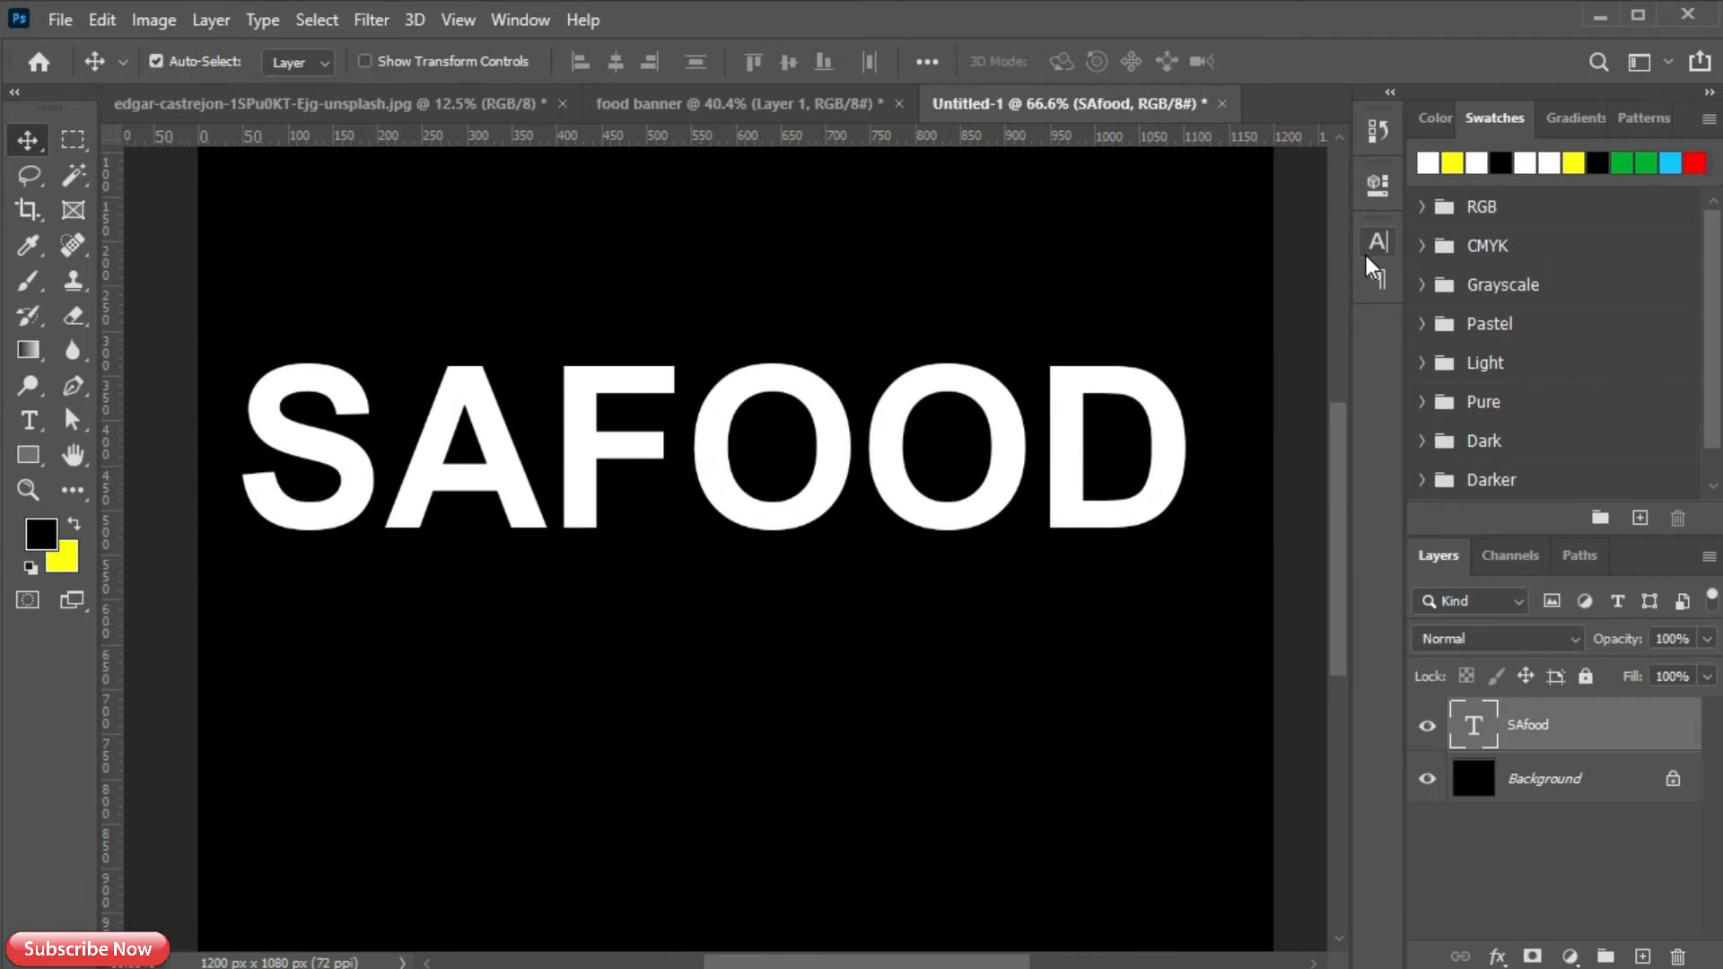
- Set the "SAFOOD" text's tracking to -100 and move the word toward the canvas centre
{"action": "left_click", "coordinate": [1370, 253]}
{"action": "left_click", "coordinate": [1332, 339]}
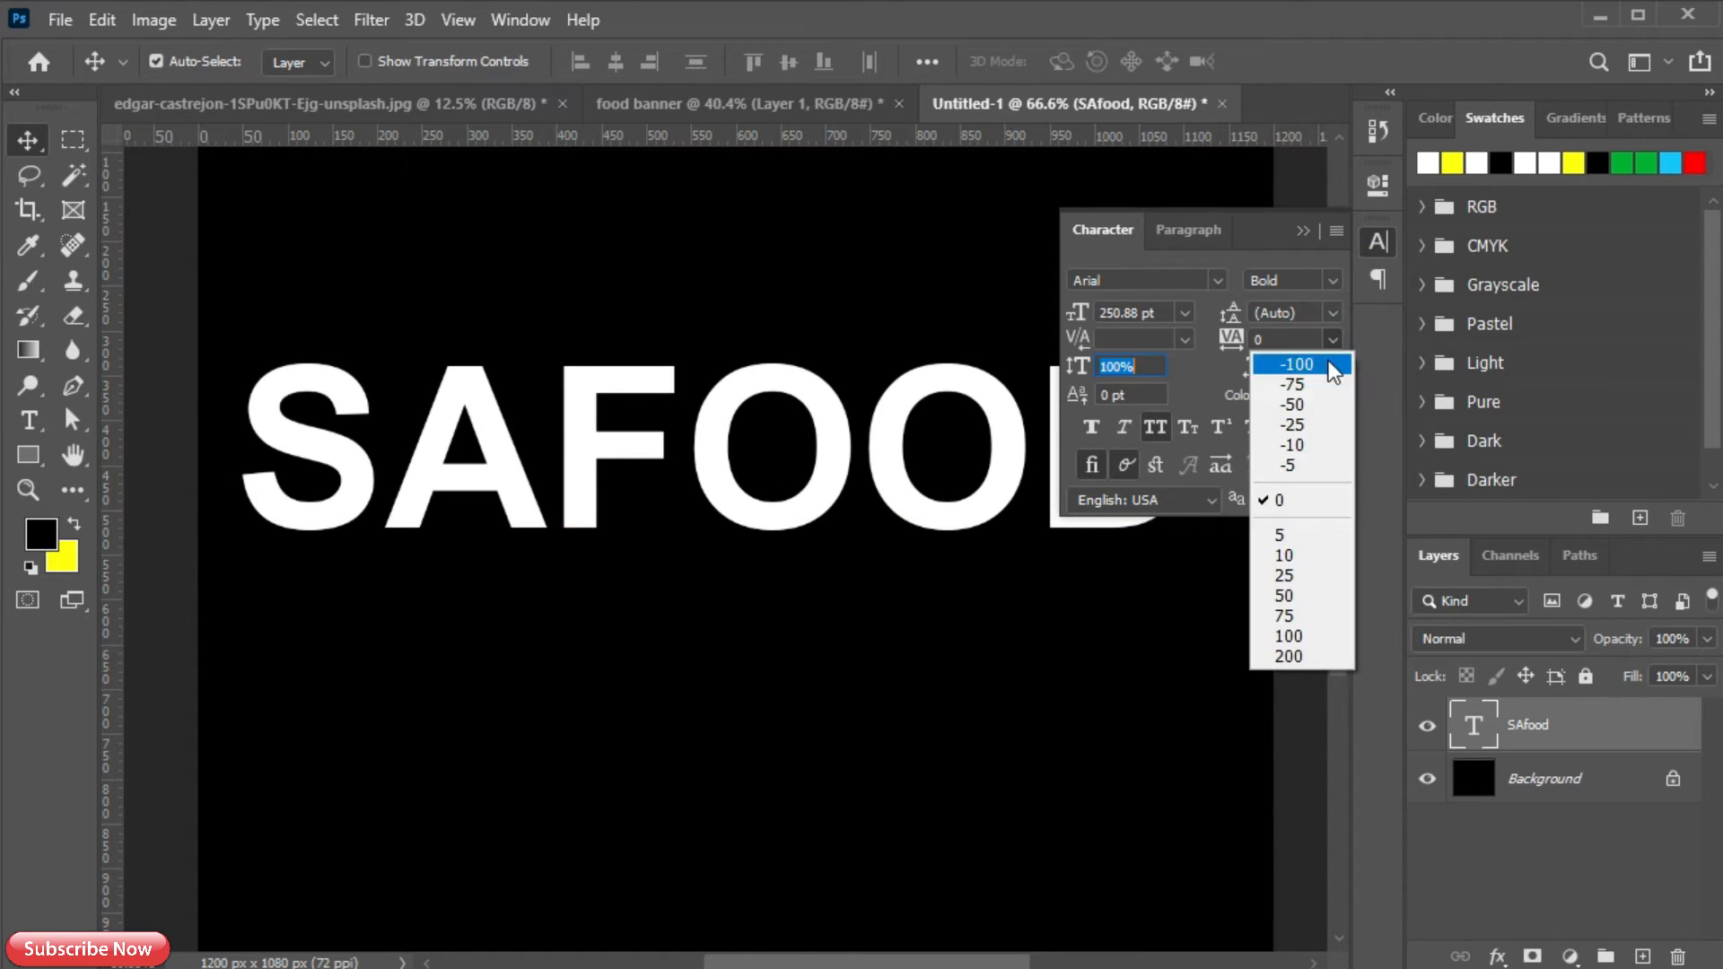
{"action": "left_click", "coordinate": [1275, 357]}
{"action": "left_click", "coordinate": [1301, 232]}
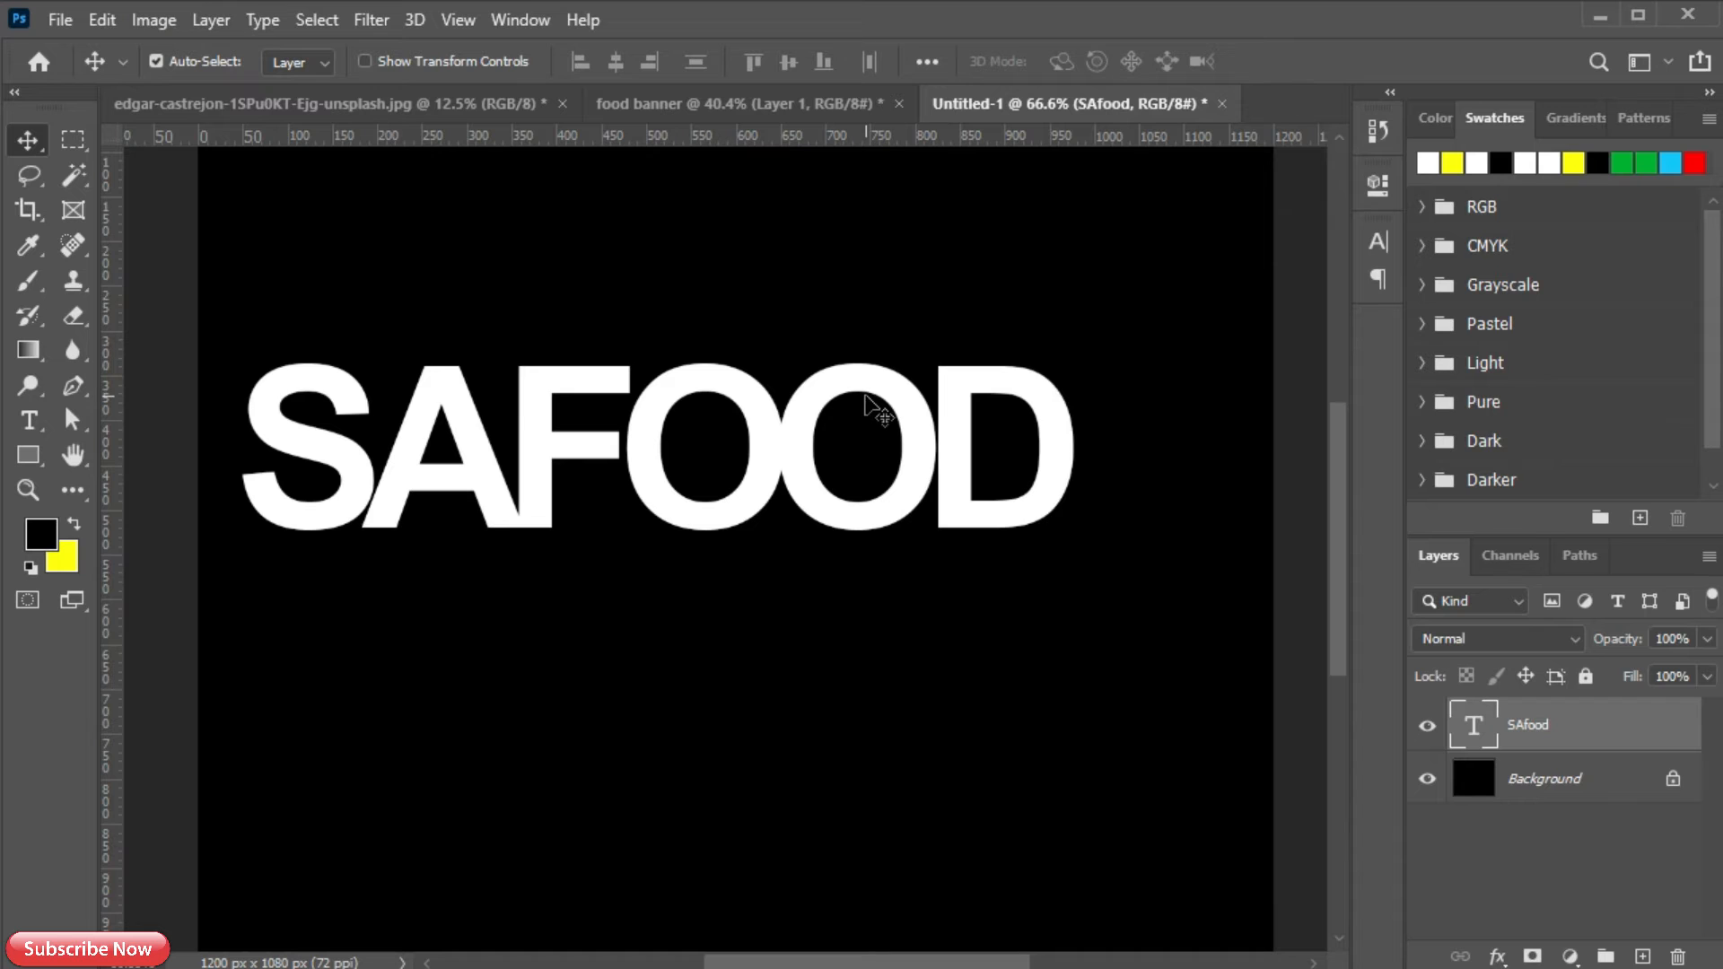
{"action": "left_click_drag", "start_coordinate": [767, 469], "coordinate": [826, 420]}
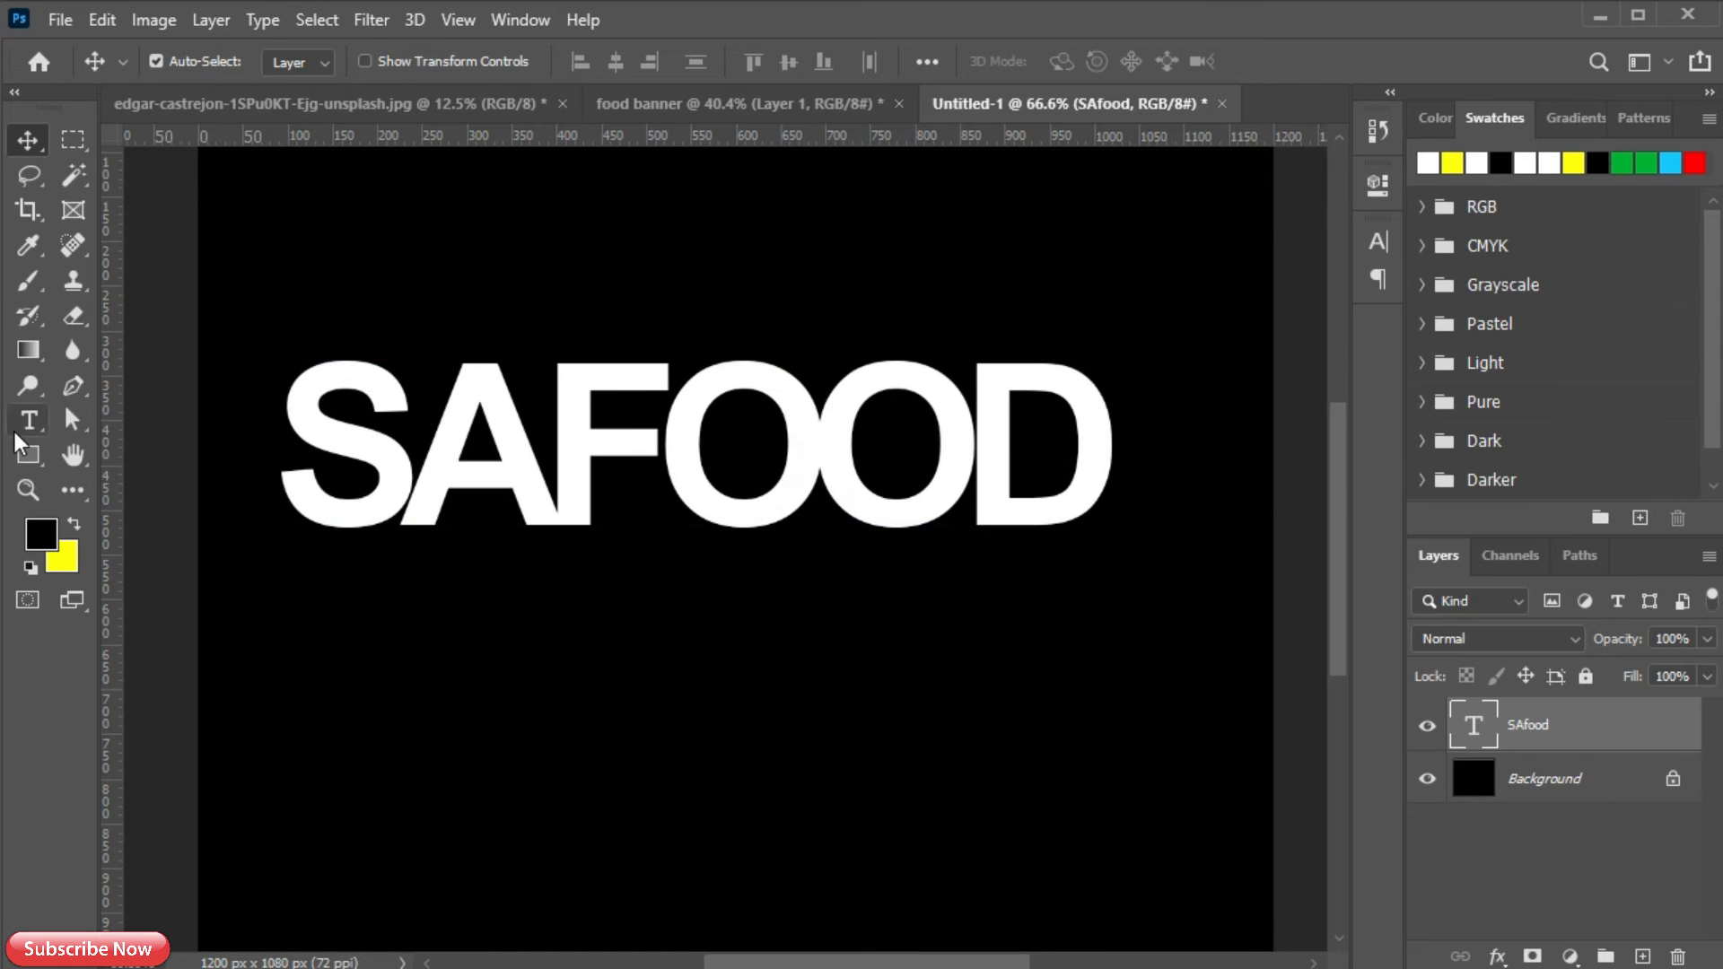
- Draw a circle of about 114 px inside the first "O" of "SAFOOD" and remove its stroke
{"action": "left_click", "coordinate": [28, 455]}
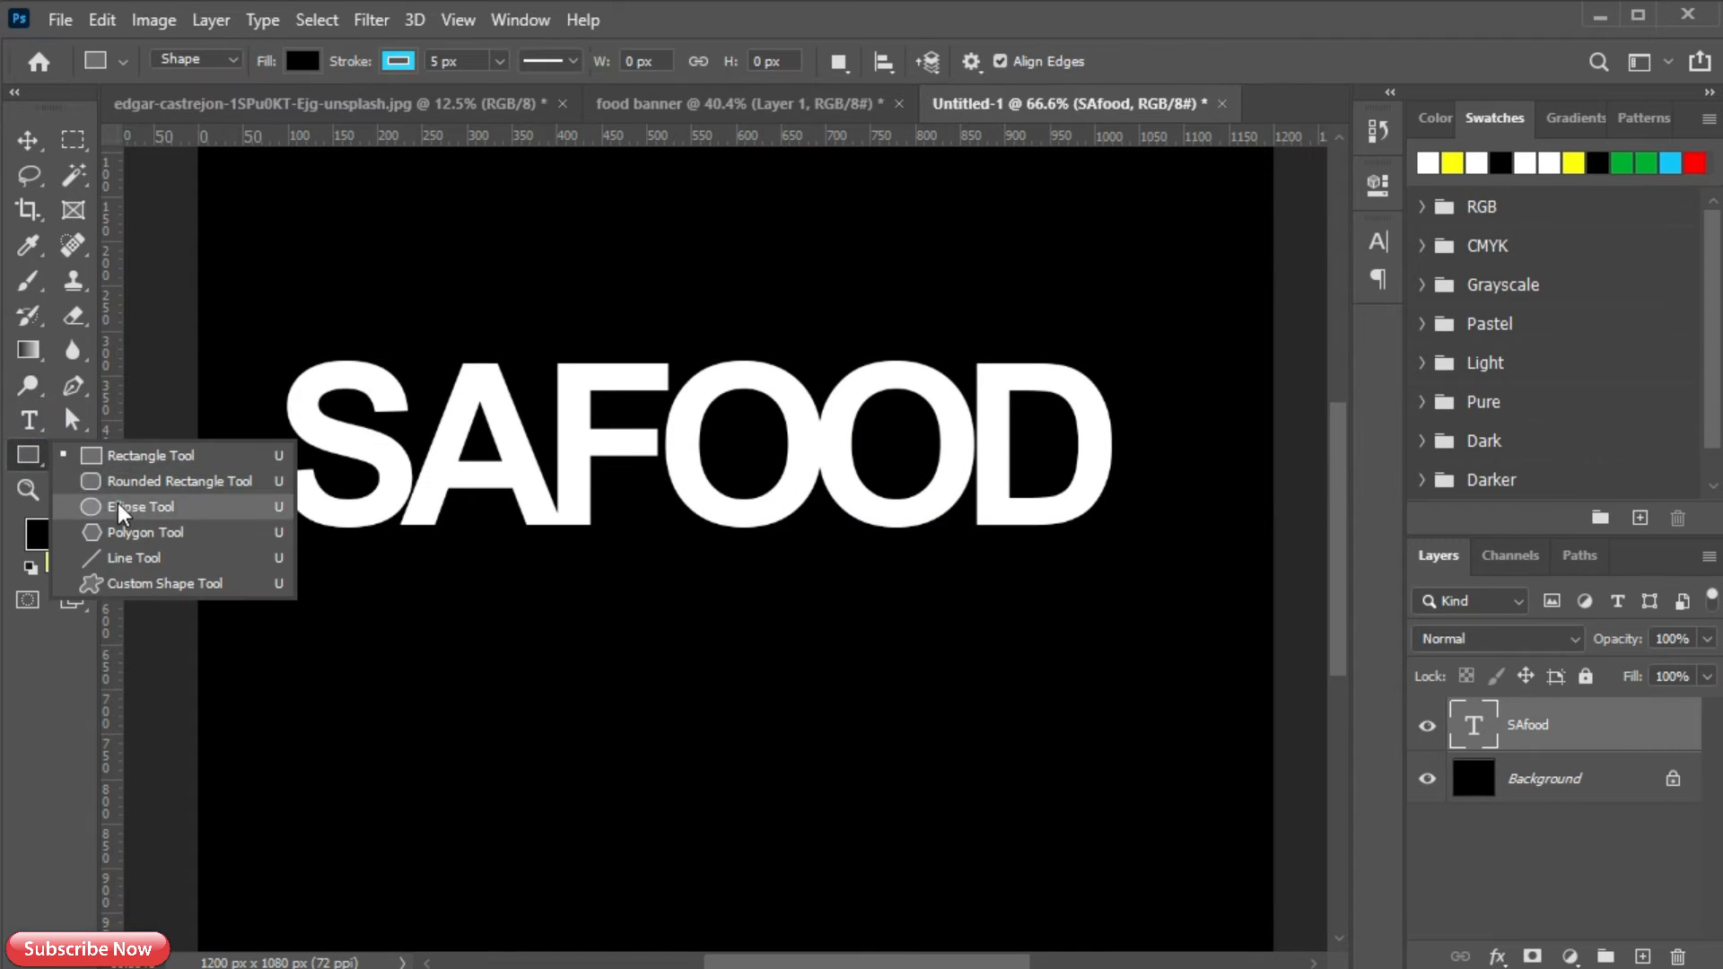
{"action": "mouse_move", "coordinate": [734, 440]}
{"action": "left_mouse_down"}
{"action": "mouse_move", "coordinate": [831, 448]}
{"action": "mouse_move", "coordinate": [756, 471]}
{"action": "mouse_move", "coordinate": [772, 465]}
{"action": "left_mouse_up"}
{"action": "key", "text": "v"}
{"action": "left_click", "coordinate": [1052, 389]}
{"action": "left_click", "coordinate": [1010, 439]}
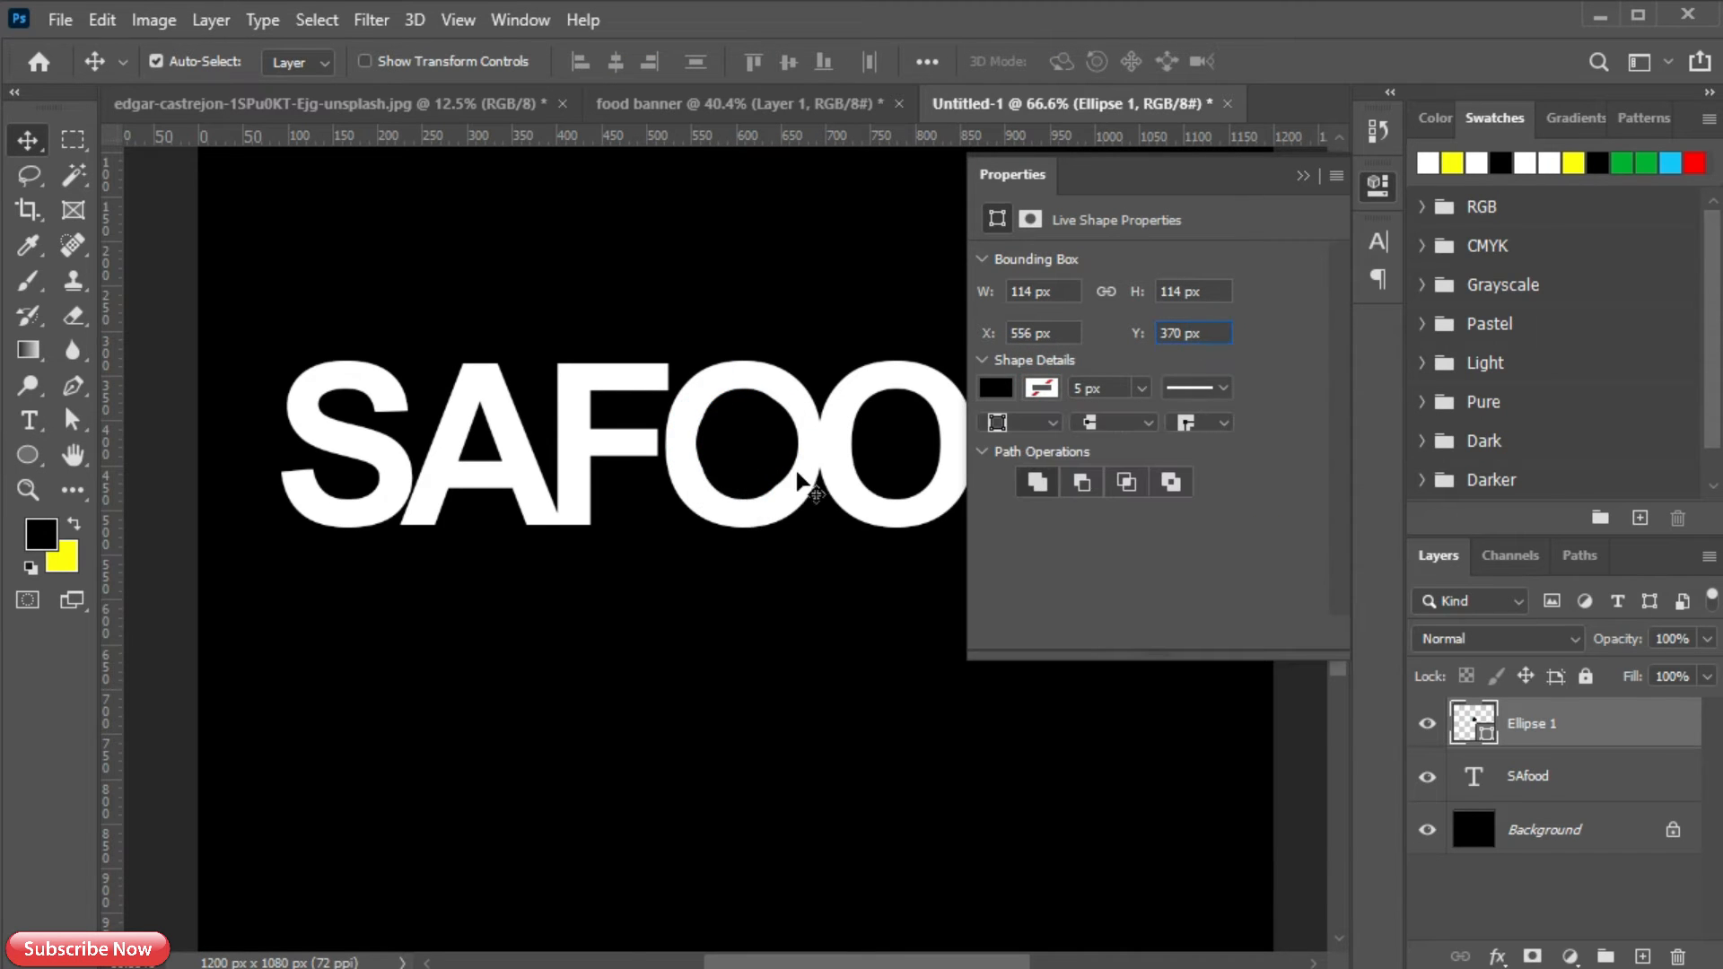
- Fill the circle inside the first "O" with yellow
{"action": "left_click", "coordinate": [995, 388]}
{"action": "left_click", "coordinate": [998, 524]}
{"action": "left_click", "coordinate": [1303, 175]}
{"action": "left_click", "coordinate": [740, 464]}
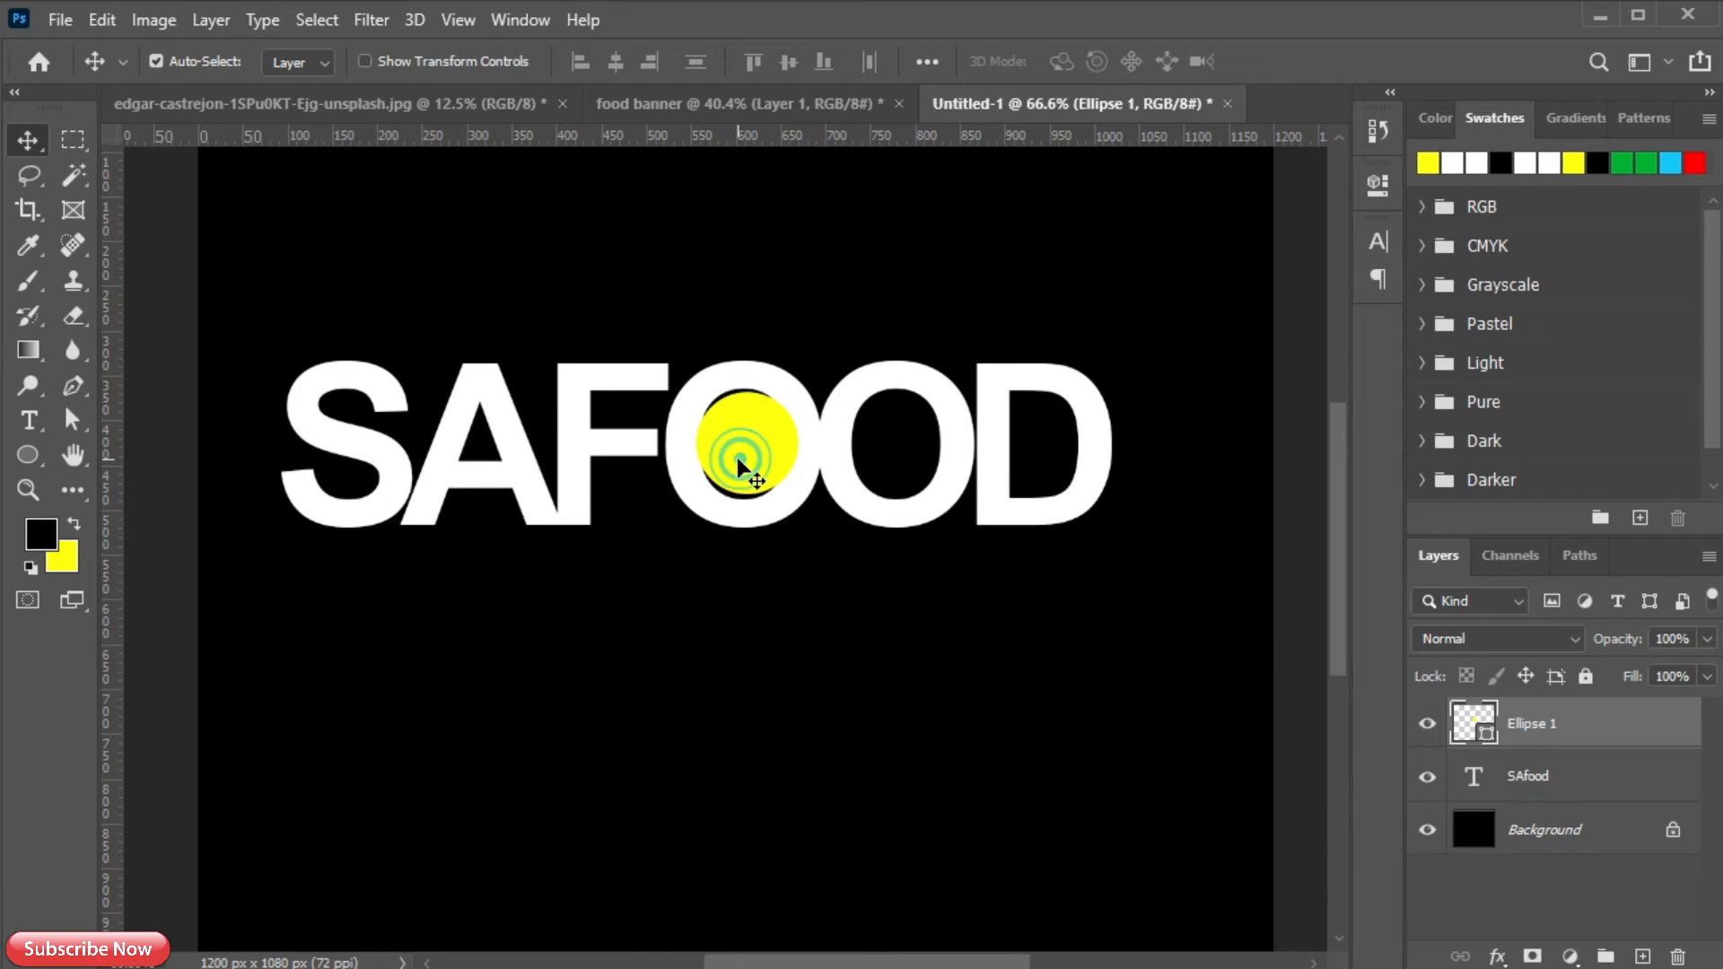
- Enlarge the yellow circle so it fills the inside of the first "O" and place its layer beneath the "SAFOOD" text
{"action": "key", "text": "ctrl+t"}
{"action": "mouse_move", "coordinate": [801, 388]}
{"action": "left_mouse_down"}
{"action": "mouse_move", "coordinate": [769, 388]}
{"action": "mouse_move", "coordinate": [754, 454]}
{"action": "mouse_move", "coordinate": [805, 372]}
{"action": "left_mouse_up"}
{"action": "left_click", "coordinate": [1334, 61]}
{"action": "left_click_drag", "start_coordinate": [1587, 723], "coordinate": [1558, 800]}
{"action": "left_click_drag", "start_coordinate": [731, 449], "coordinate": [742, 467]}
{"action": "key", "text": "ctrl+z"}
- Duplicate the yellow circle and position the copy inside the second "O" of "SAFOOD"
{"action": "left_click", "coordinate": [1553, 781]}
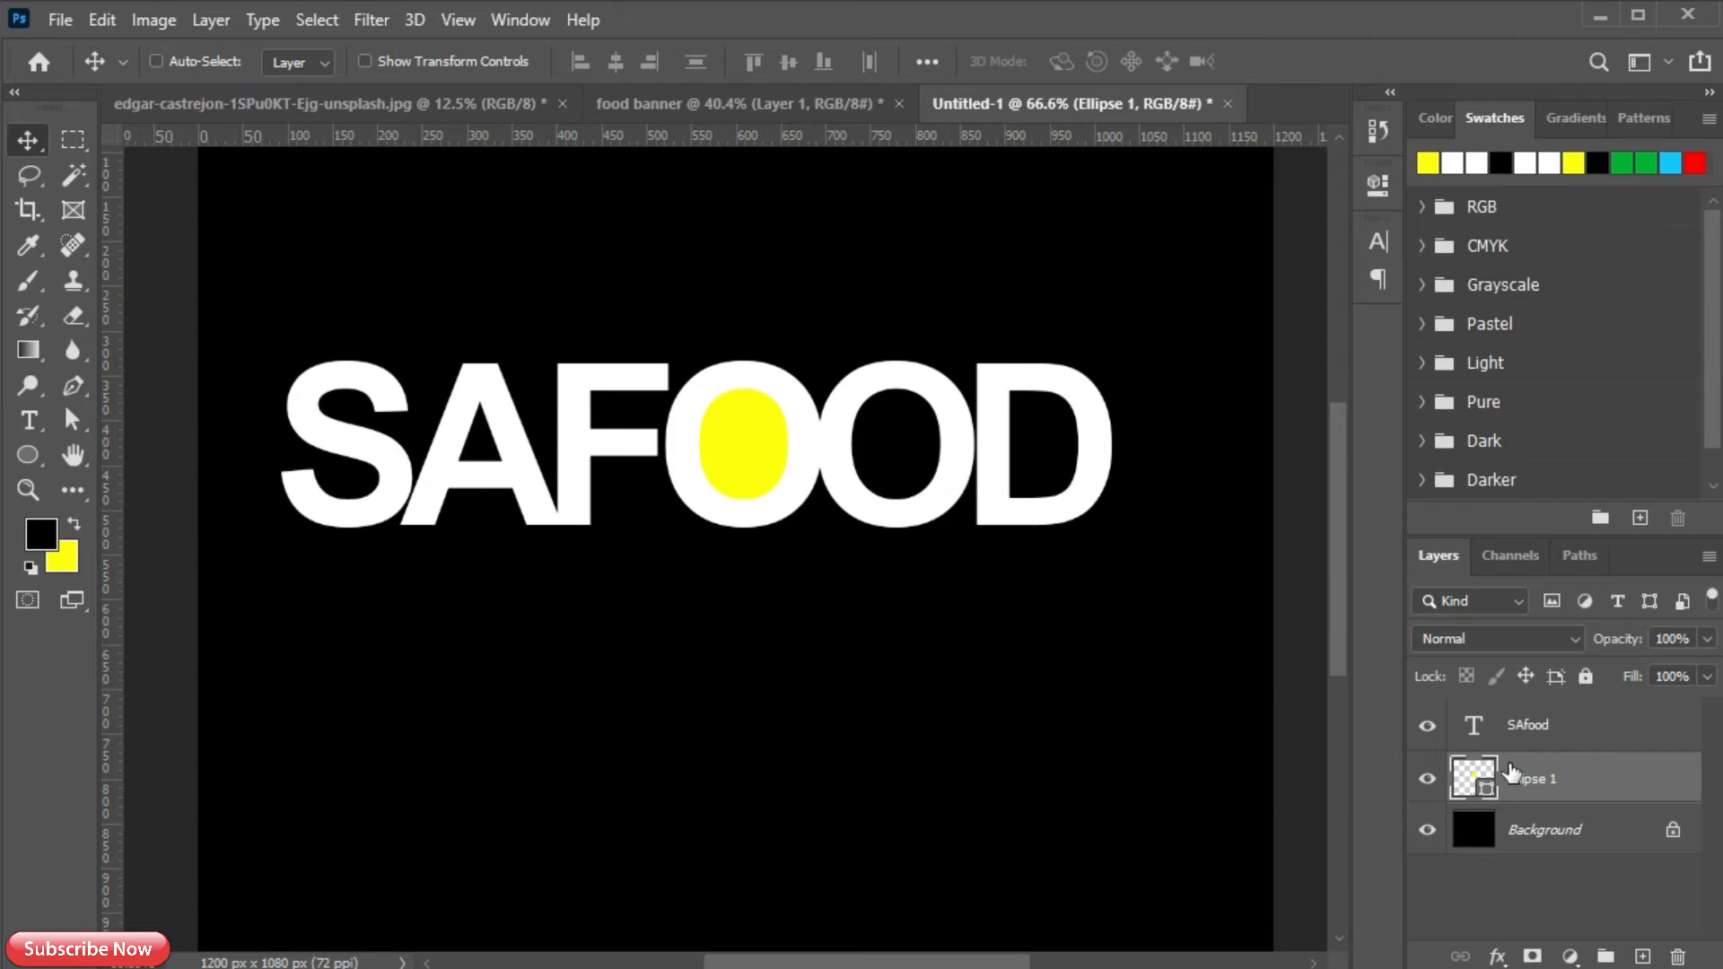
{"action": "key", "text": "ctrl+j"}
{"action": "key", "text": "ctrl+t"}
{"action": "left_click_drag", "start_coordinate": [736, 449], "coordinate": [875, 469]}
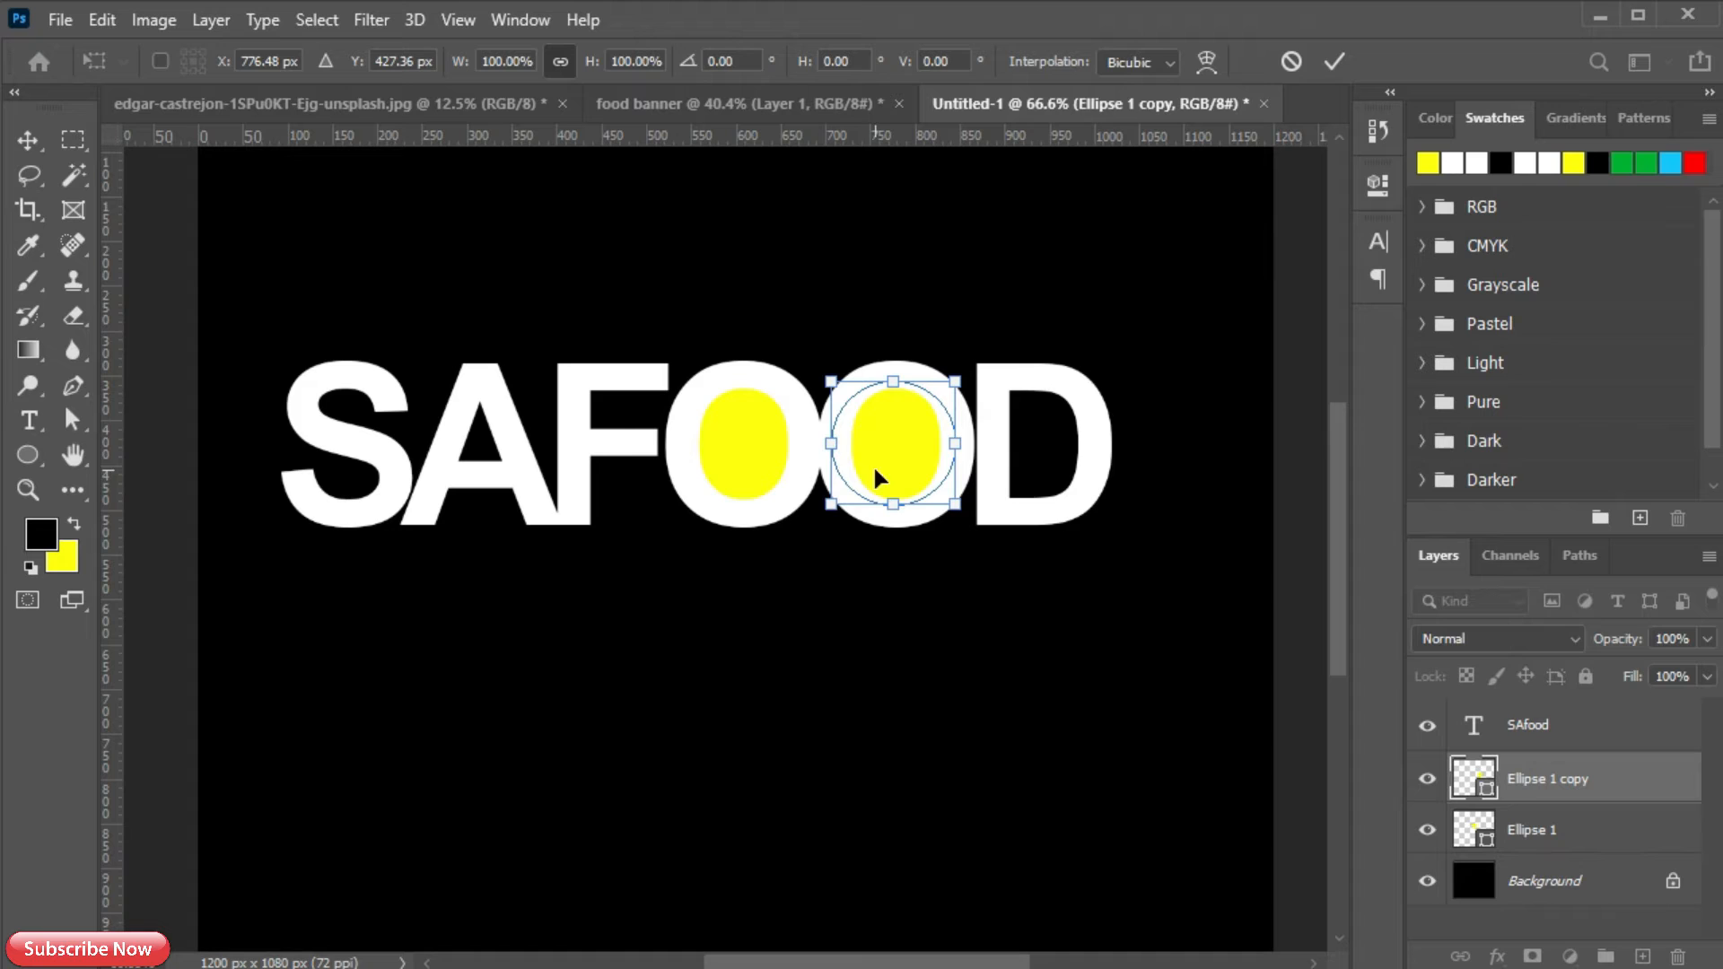
{"action": "left_click", "coordinate": [1332, 61]}
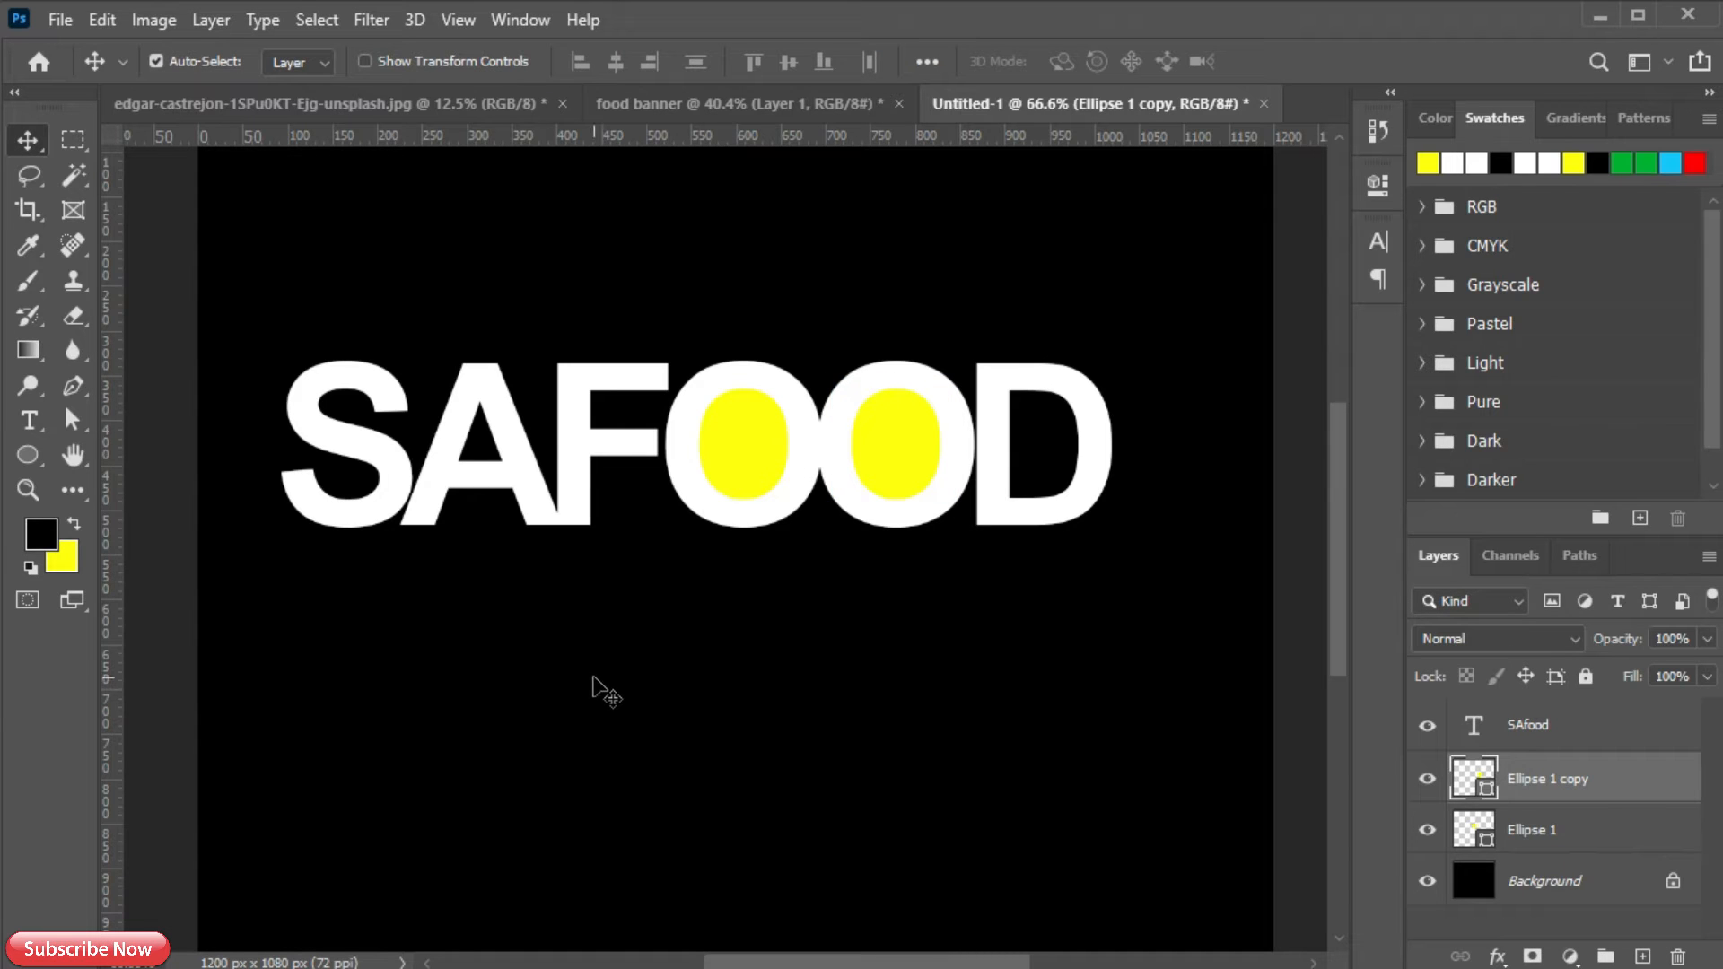
- Add the tagline "TASTE LIKE NEVER BEFORE" as a new text layer below the word "SAFOOD"
{"action": "left_click", "coordinate": [1520, 736]}
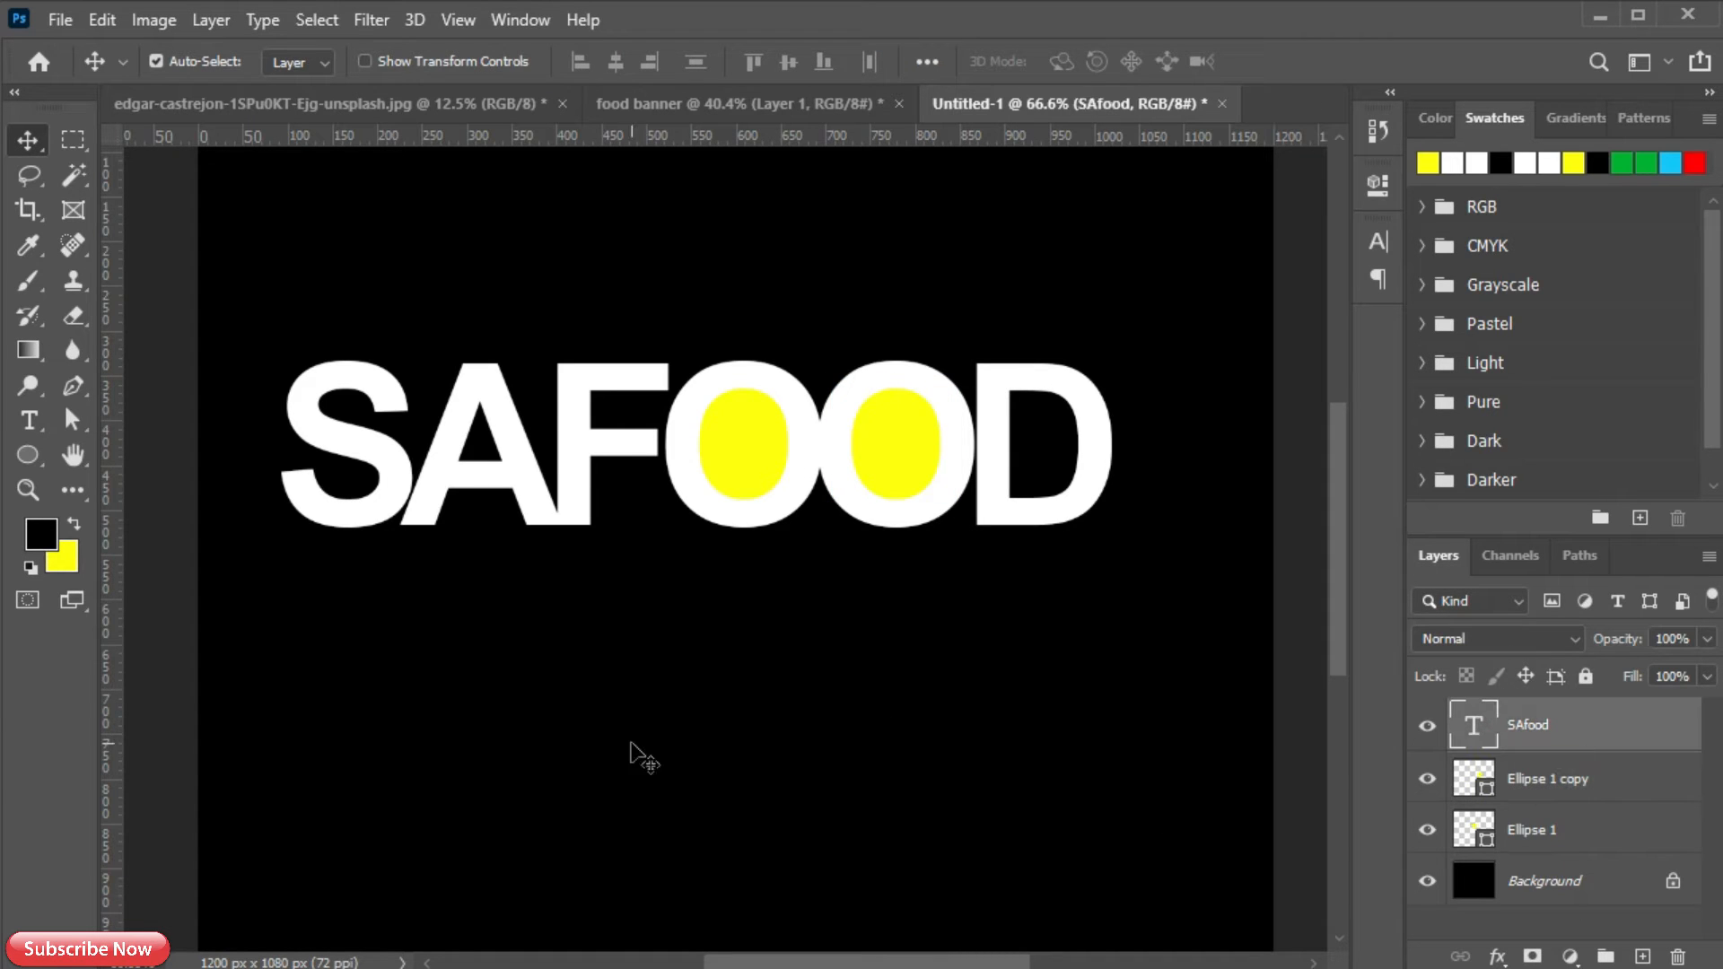
{"action": "key", "text": "t"}
{"action": "left_click", "coordinate": [507, 660]}
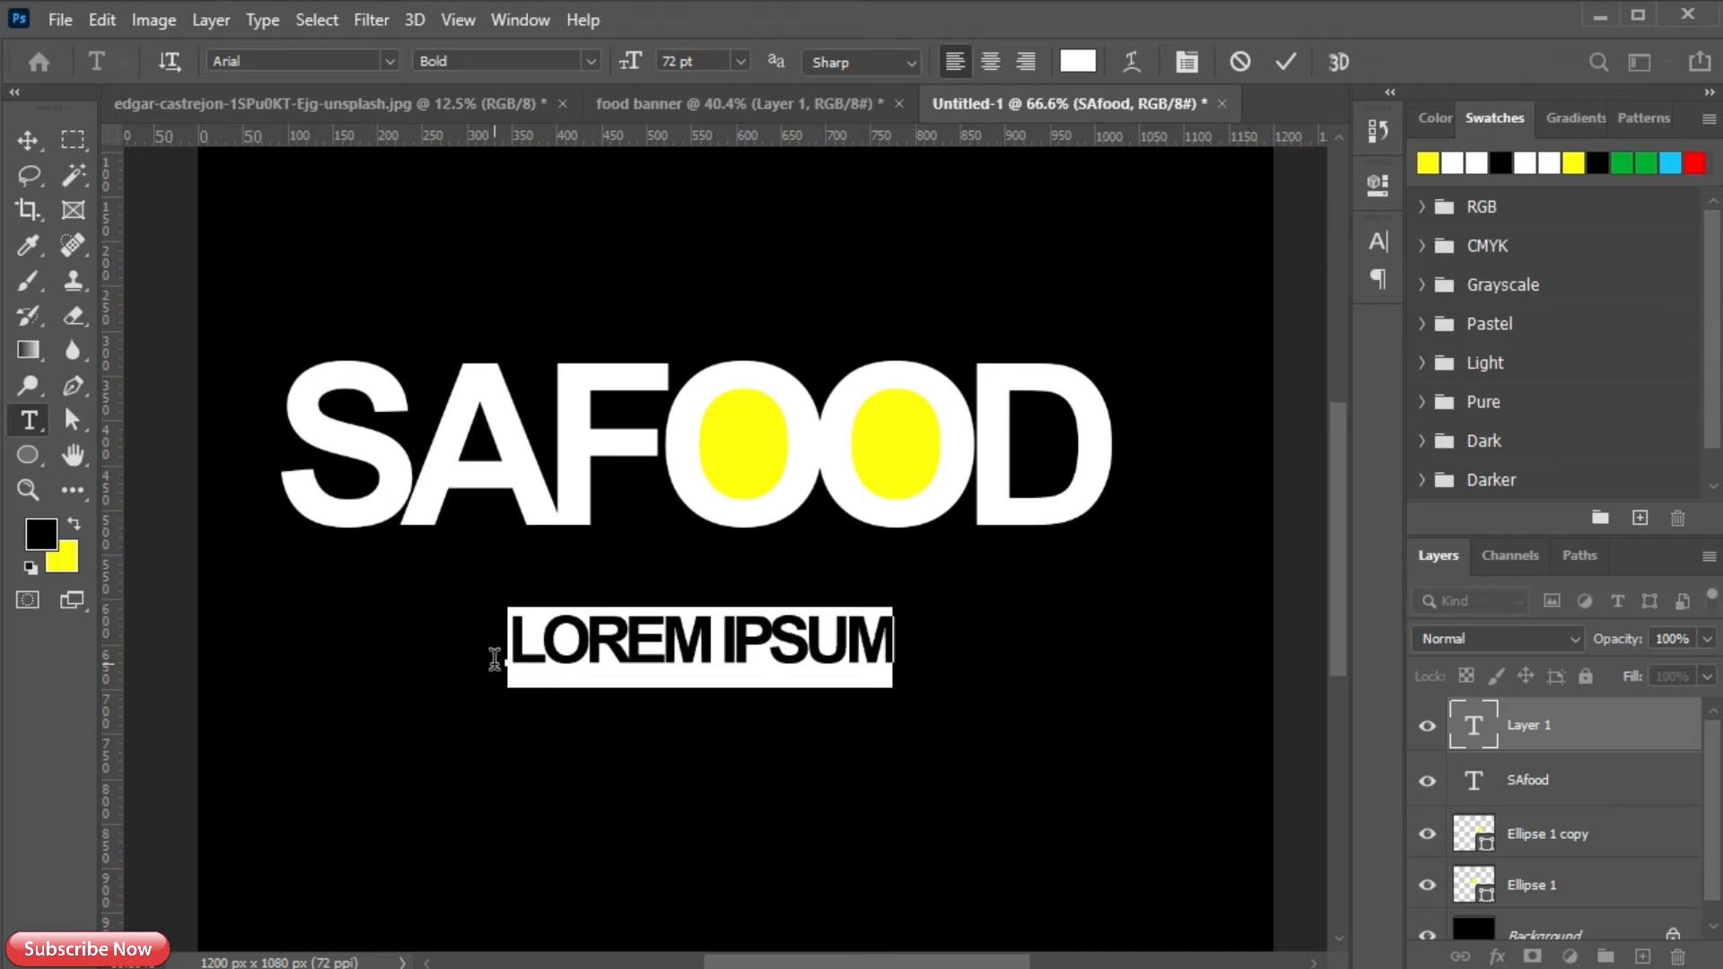
{"action": "type", "text": "TASTE LIKE NEVER BEFORE"}
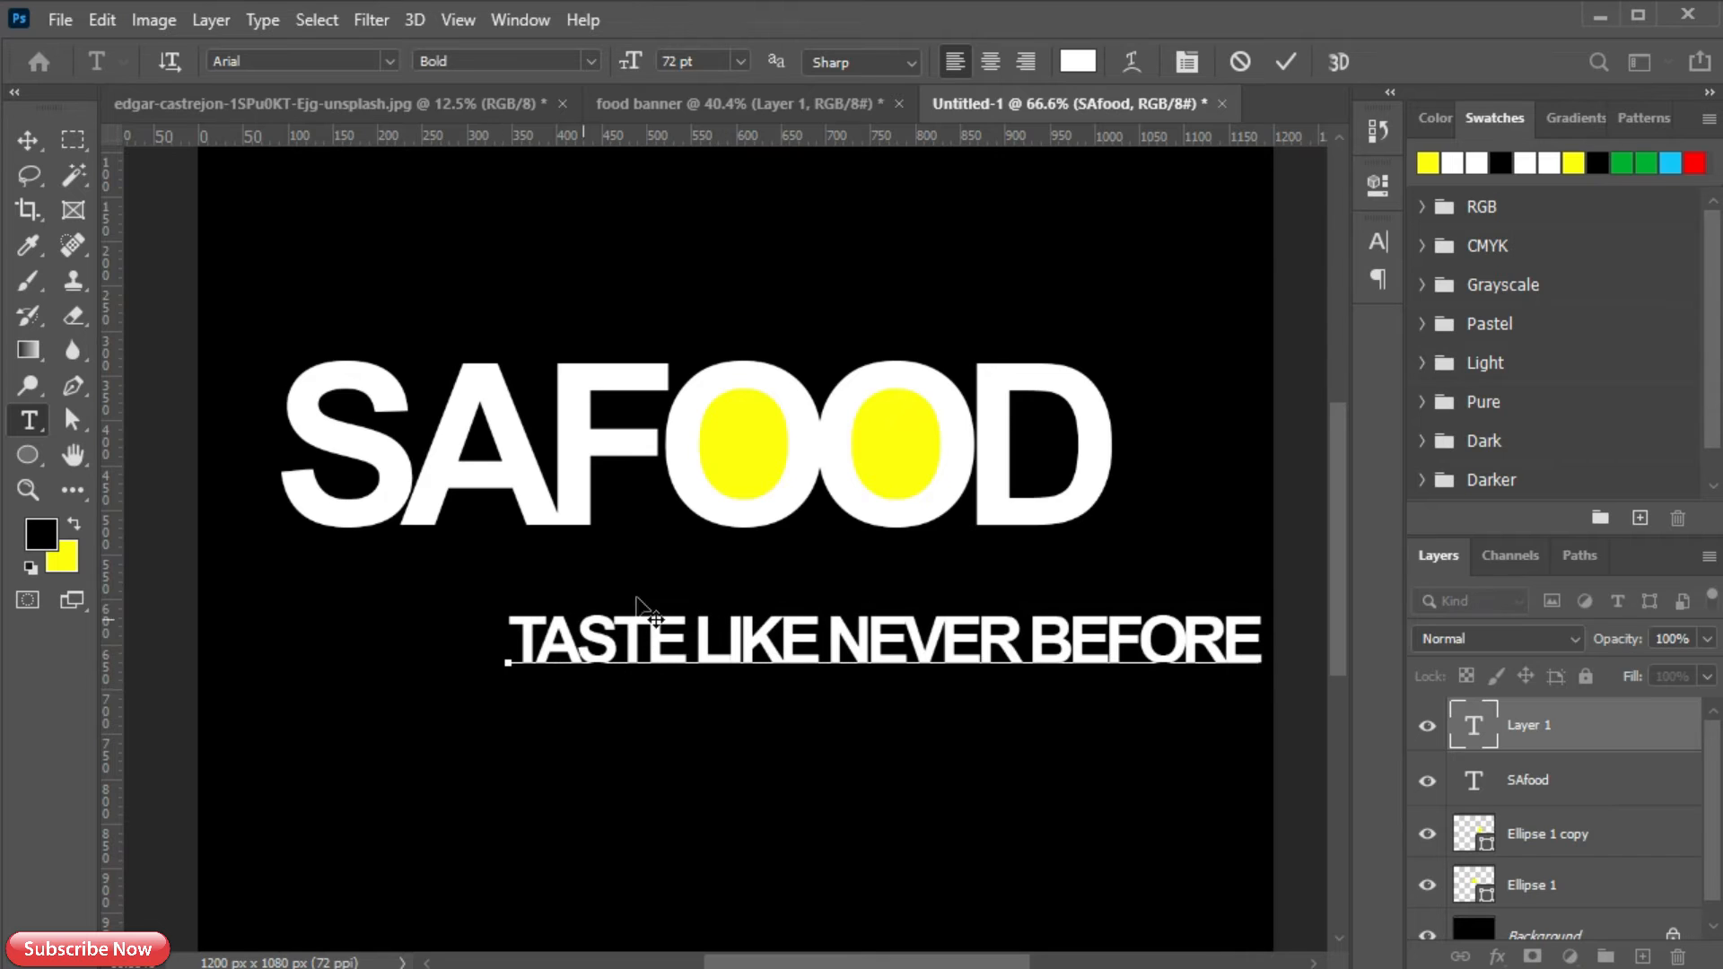
{"action": "left_click", "coordinate": [1282, 65]}
- Set the tagline's font style to Regular, its tracking to 0 and its font size to 36 pt
{"action": "left_click", "coordinate": [1379, 248]}
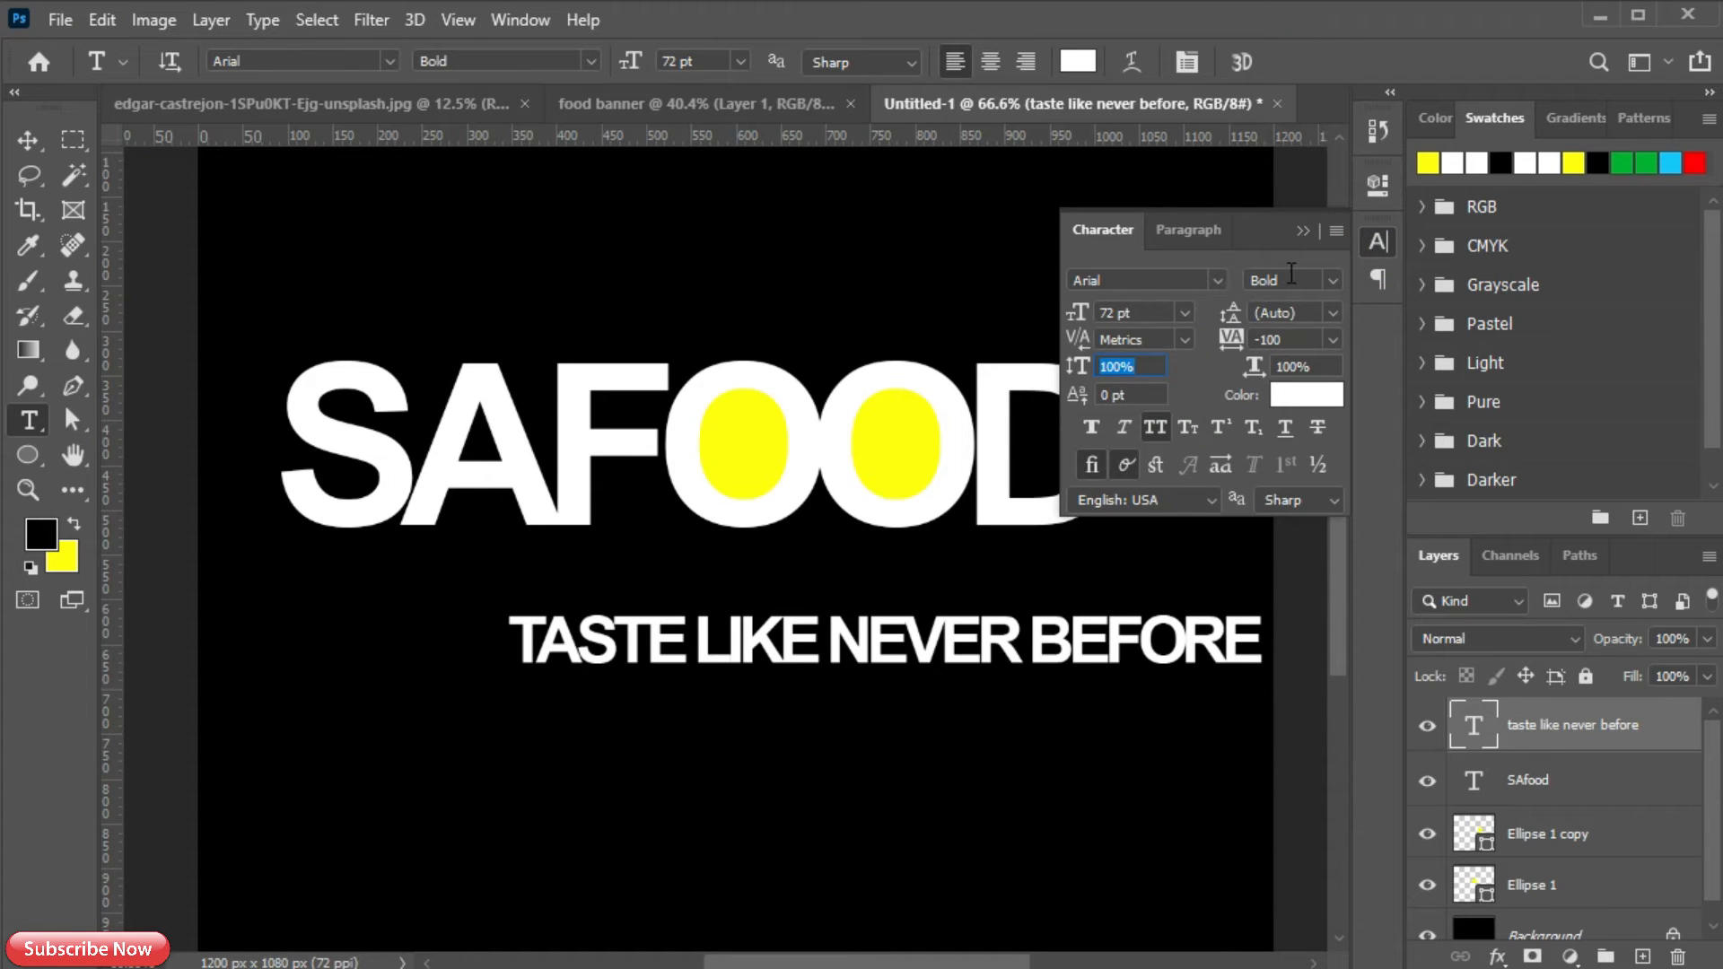
{"action": "key", "text": "v"}
{"action": "left_click", "coordinate": [1326, 283]}
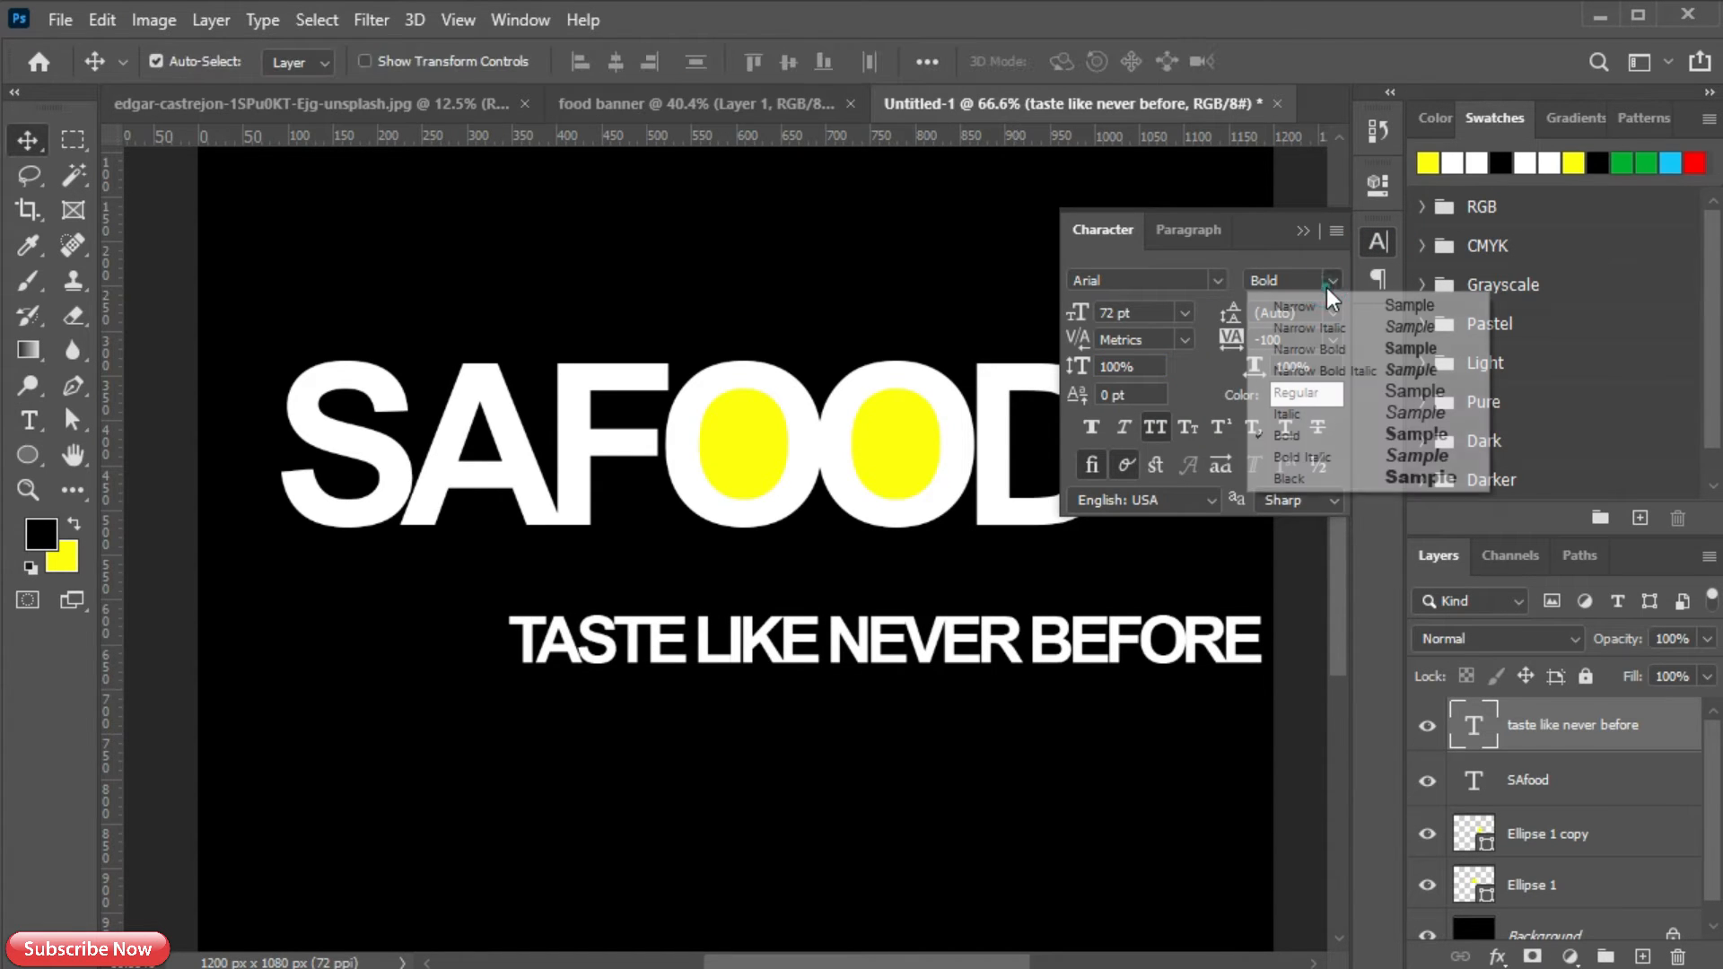
{"action": "left_click", "coordinate": [1320, 393]}
{"action": "left_click", "coordinate": [1333, 339]}
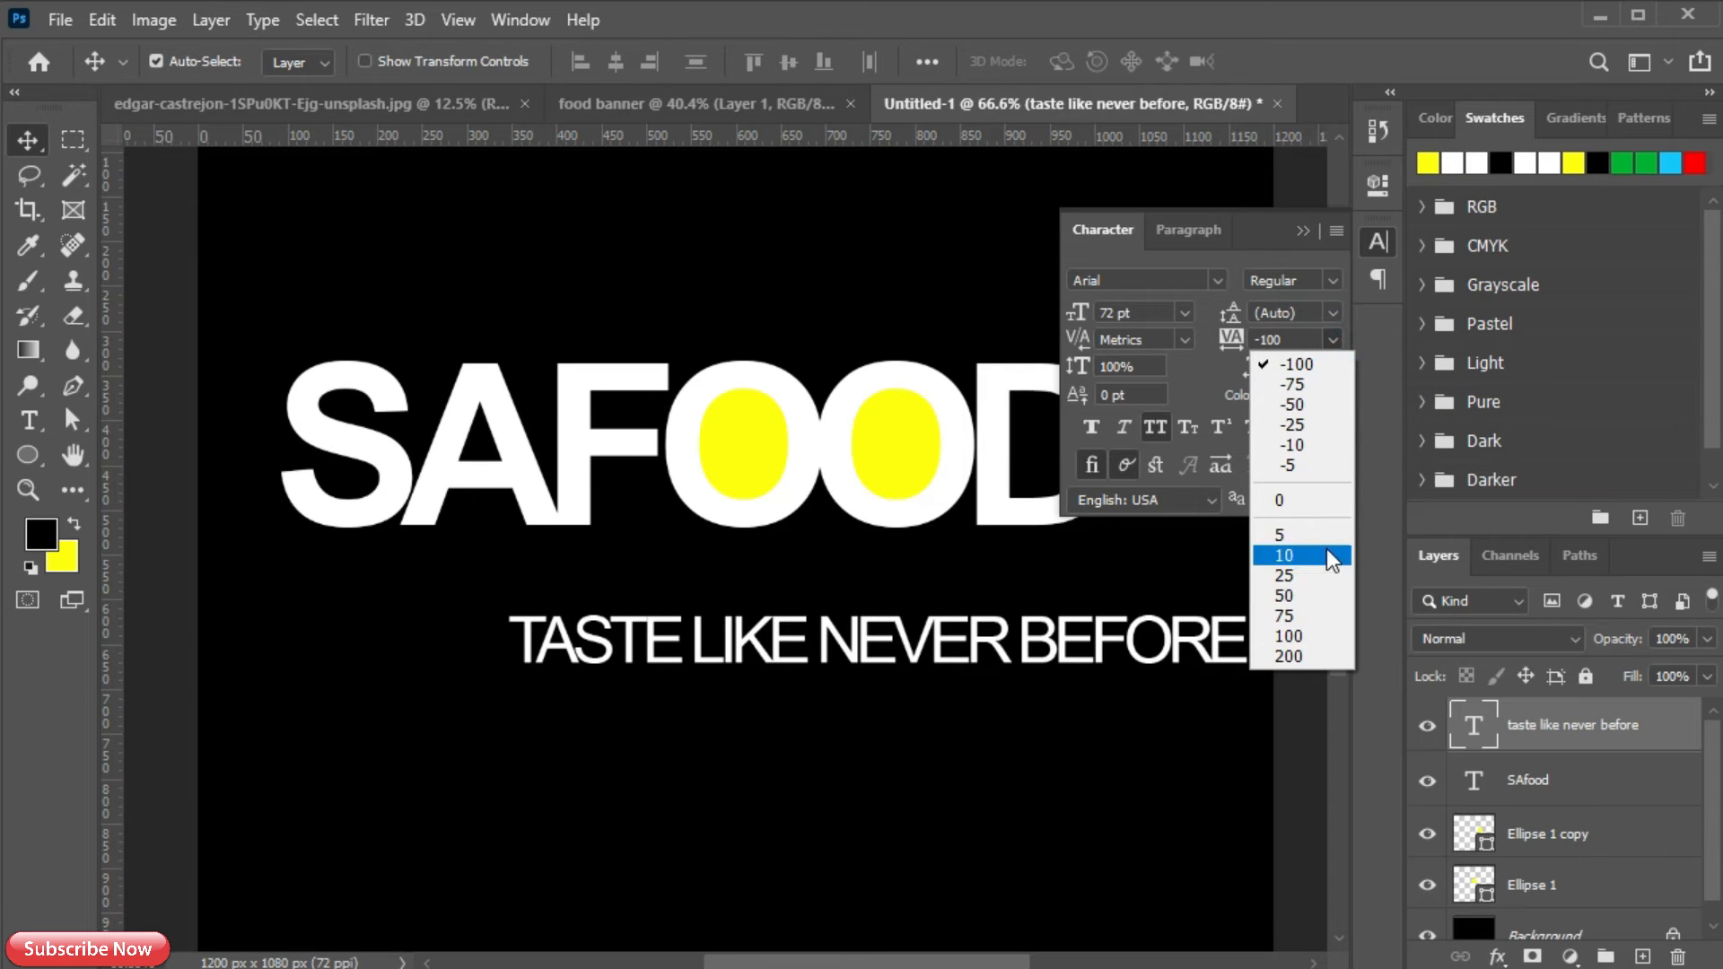
{"action": "left_click", "coordinate": [1310, 511]}
{"action": "left_click", "coordinate": [1184, 313]}
{"action": "key", "text": "z"}
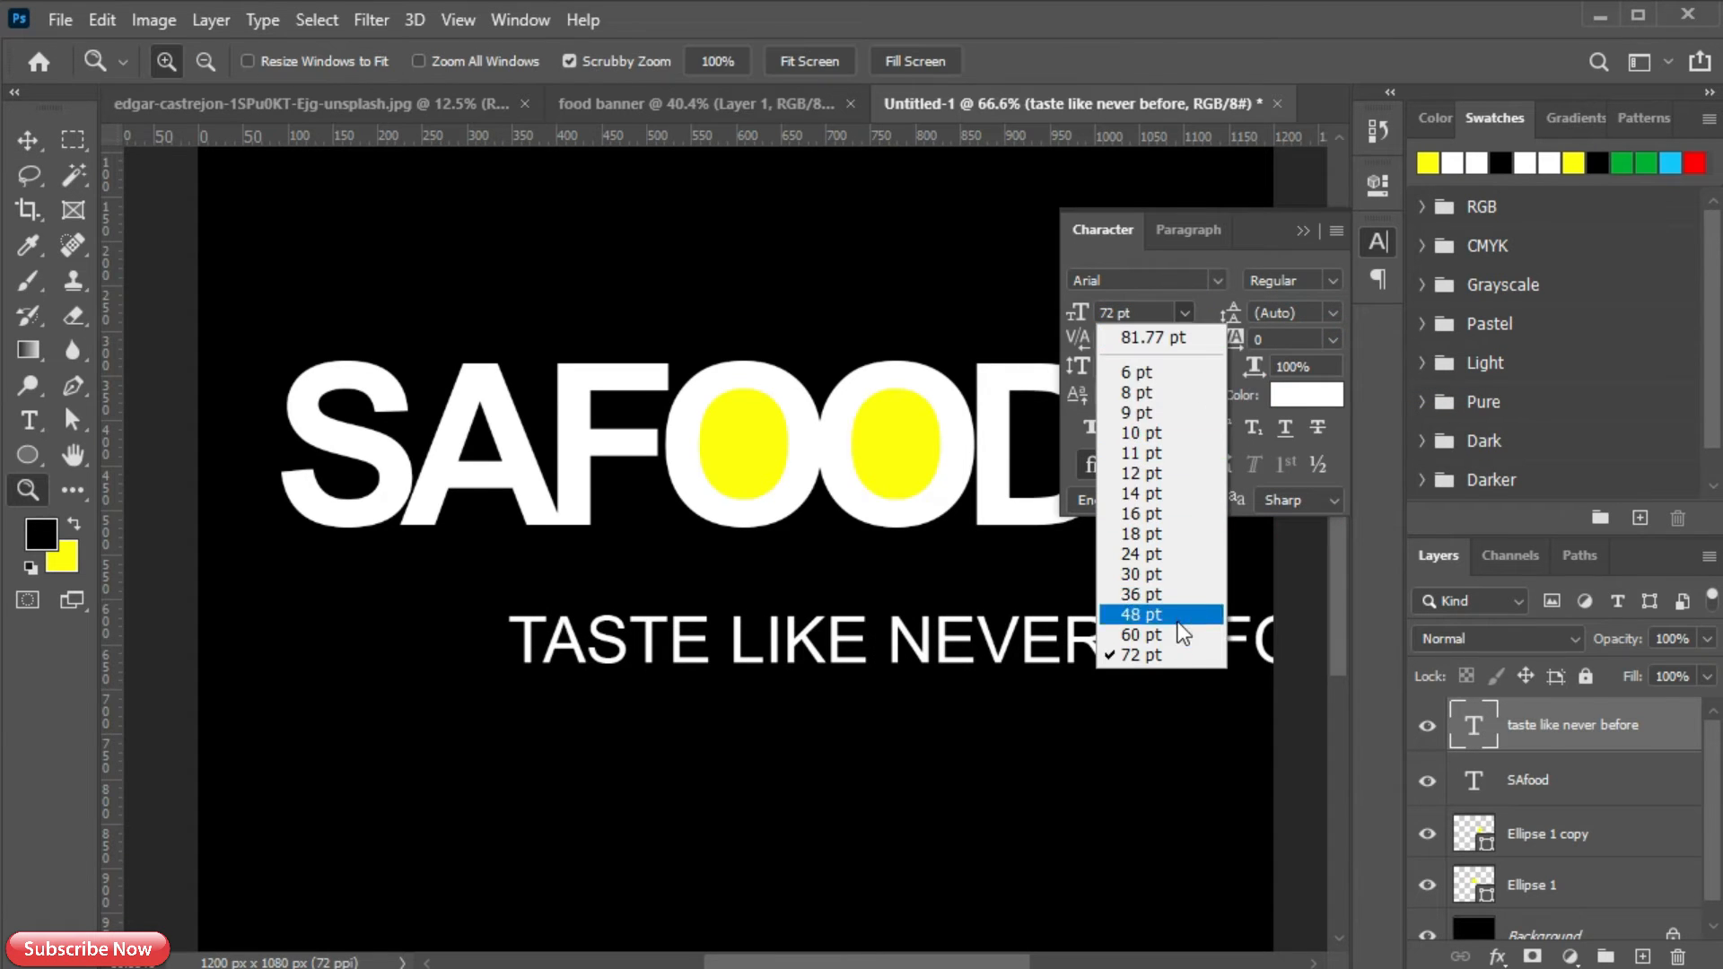
{"action": "left_click", "coordinate": [1158, 595]}
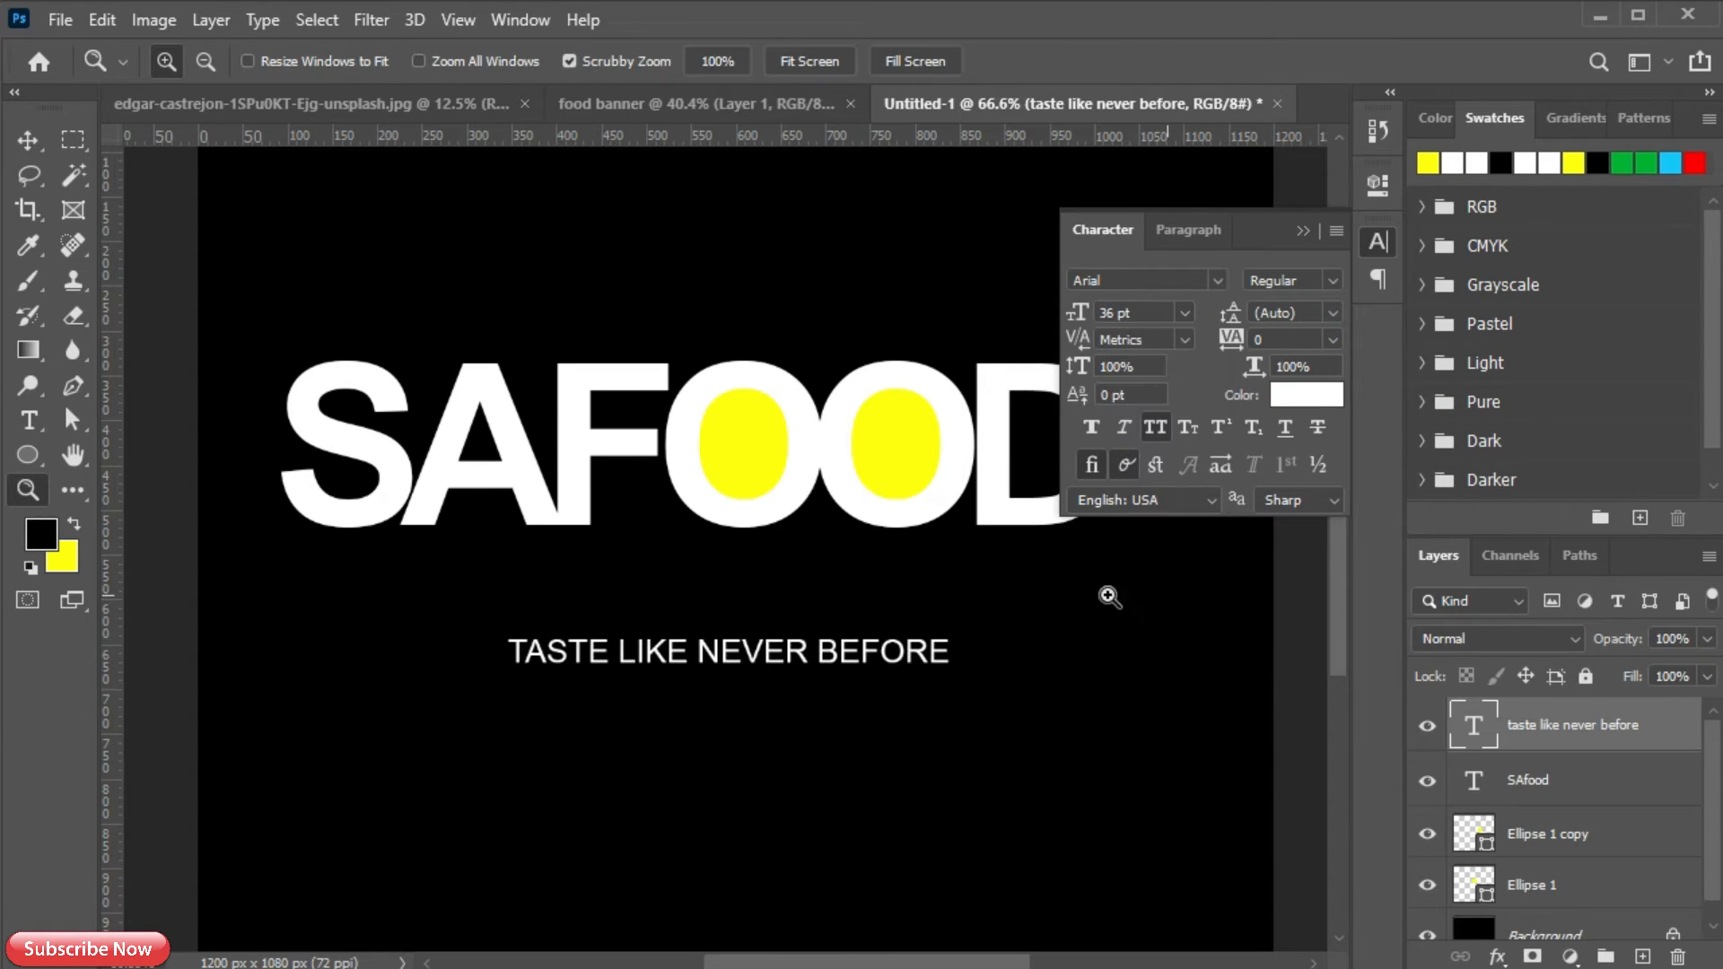
- Move the tagline directly beneath "SAFOOD", aligning its start with the letter "S"
{"action": "left_click", "coordinate": [1301, 231]}
{"action": "key", "text": "v"}
{"action": "left_click_drag", "start_coordinate": [588, 651], "coordinate": [367, 558]}
- Widen the tagline's tracking to 480 and set its font size to 37 pt
{"action": "left_click", "coordinate": [1377, 241]}
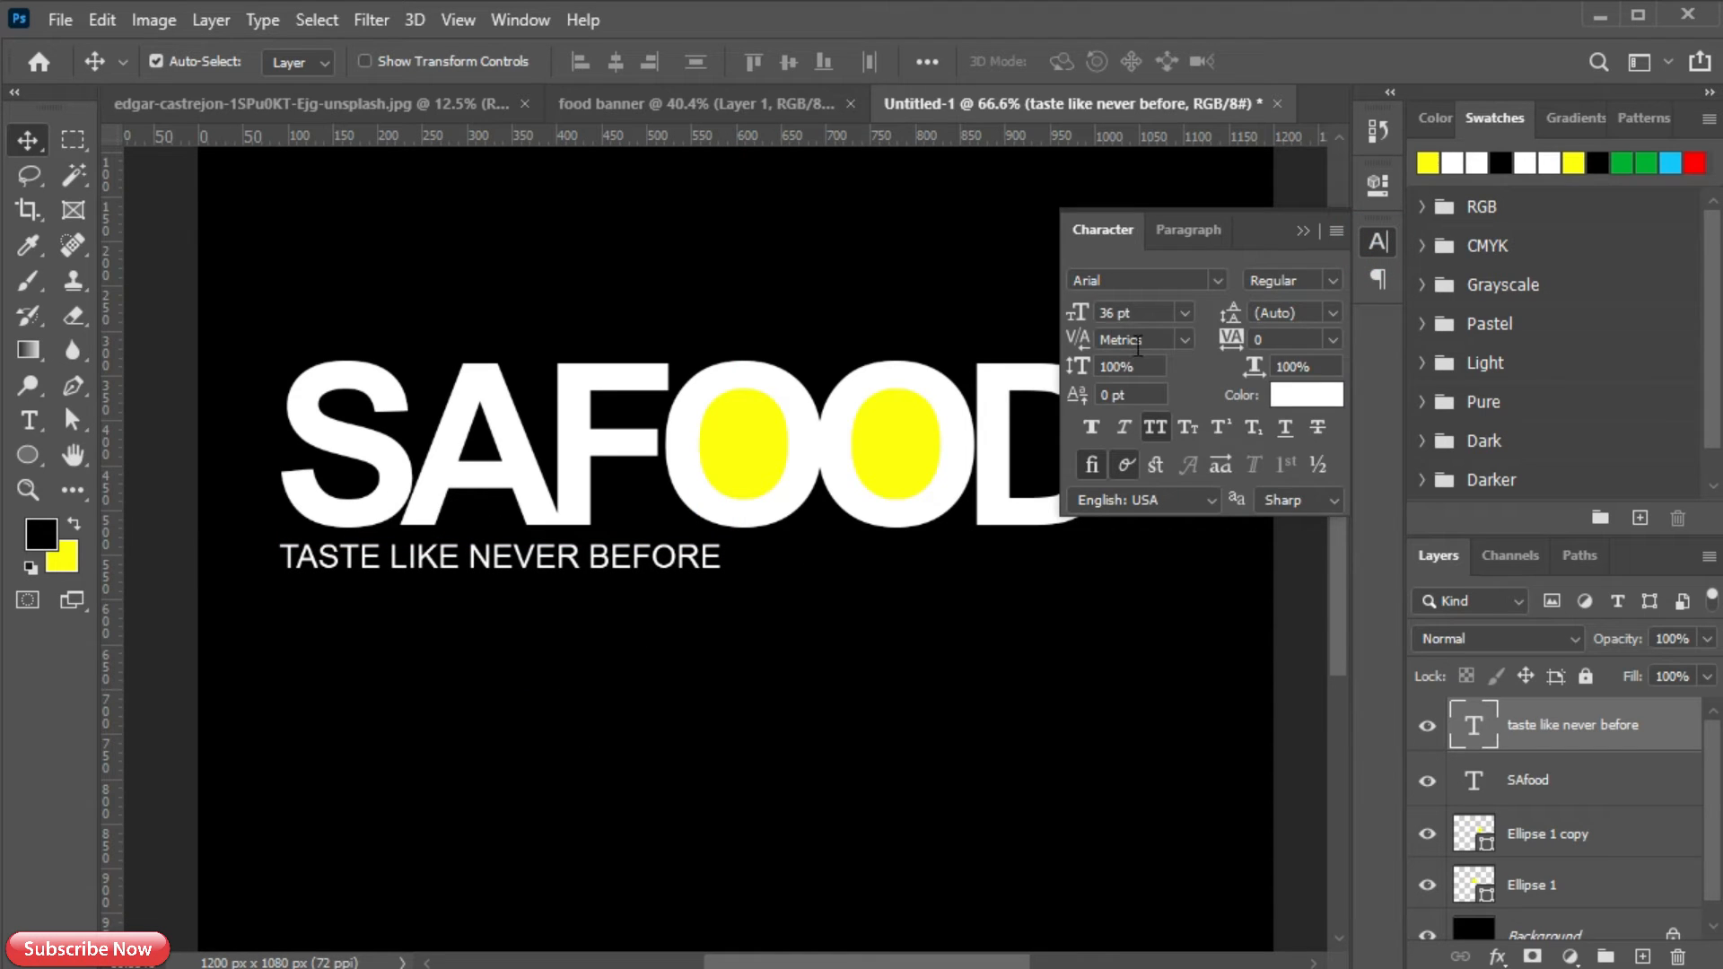
{"action": "left_click", "coordinate": [1331, 340]}
{"action": "left_click", "coordinate": [1289, 656]}
{"action": "left_click", "coordinate": [1285, 340]}
{"action": "scroll", "coordinate": [1283, 341], "scroll_direction": "up", "scroll_amount": 12}
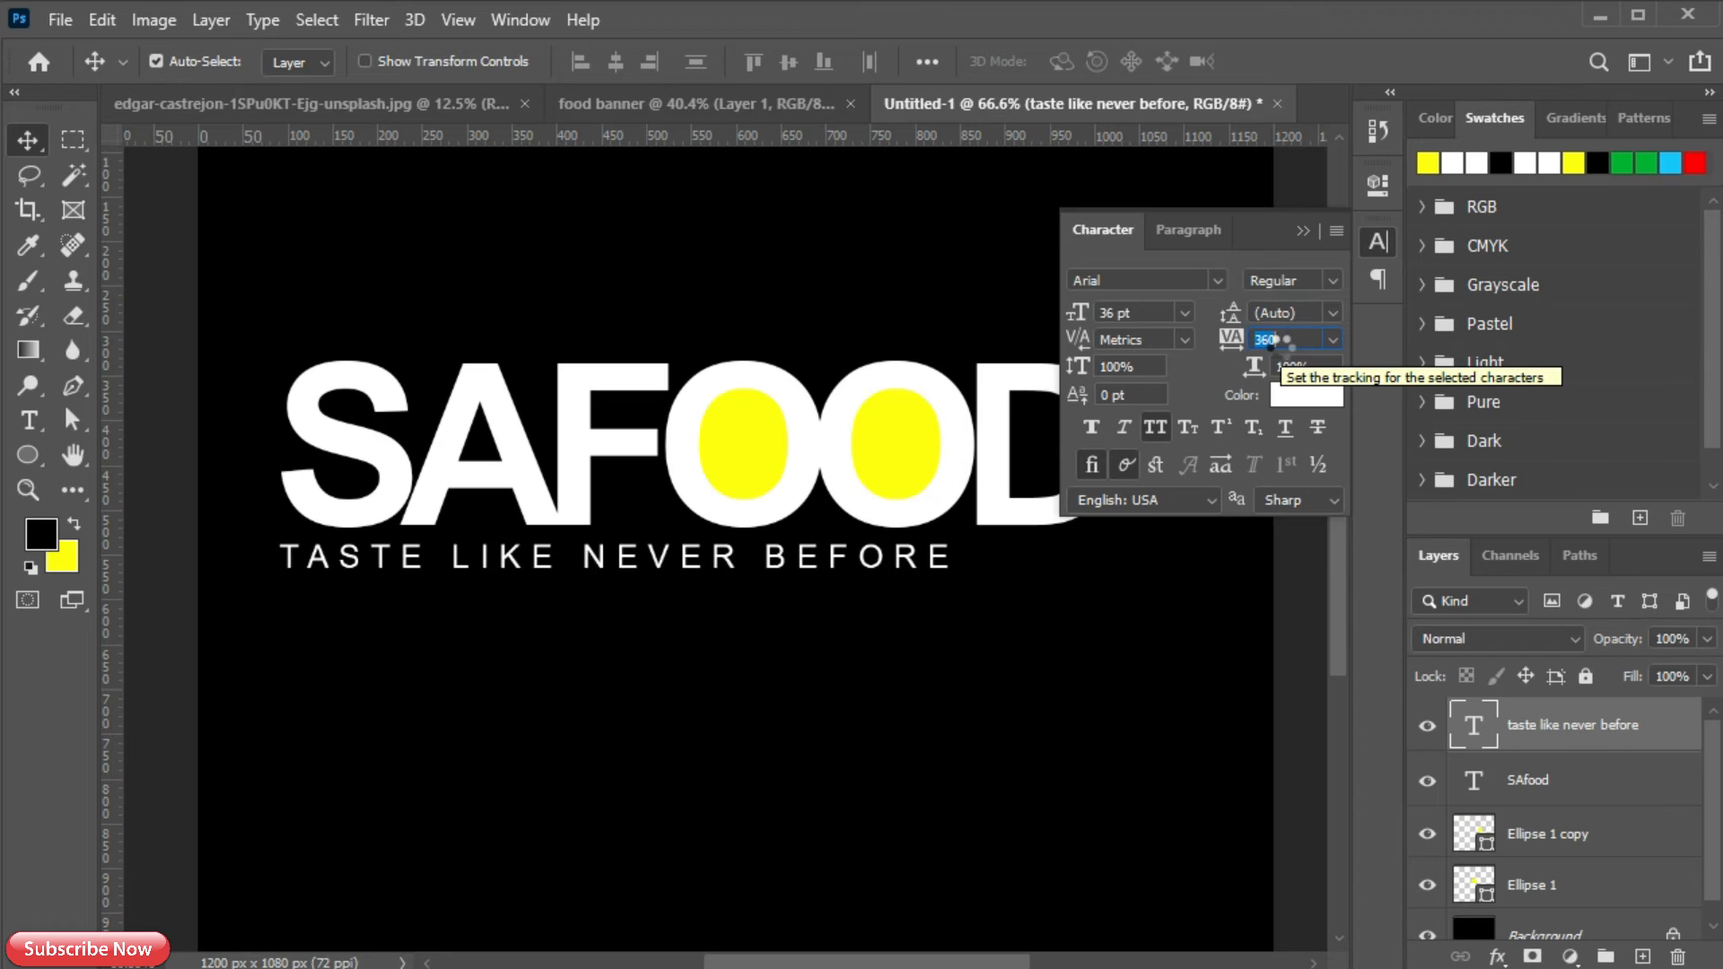
{"action": "left_click", "coordinate": [1136, 313]}
{"action": "scroll", "coordinate": [1139, 315], "scroll_direction": "up", "scroll_amount": 1}
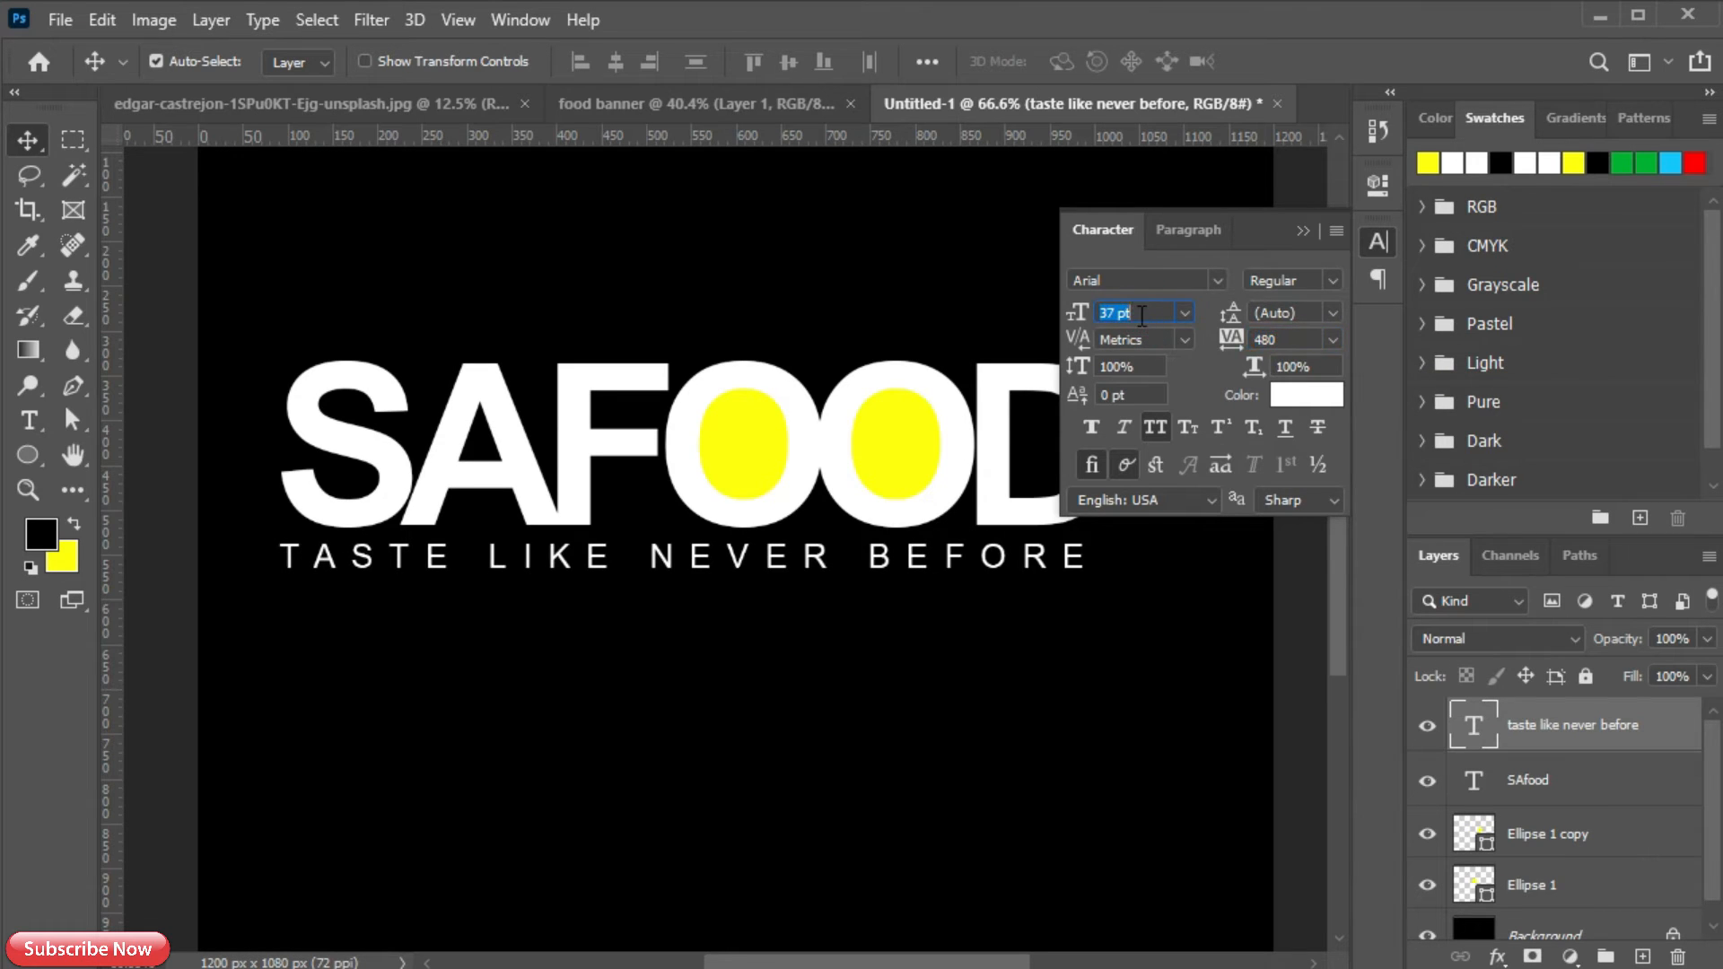
- Nudge the tagline slightly upward so it sits closer to the "SAFOOD" lettering
{"action": "left_click", "coordinate": [1303, 233]}
{"action": "left_click_drag", "start_coordinate": [429, 561], "coordinate": [430, 561]}
{"action": "key", "text": "Up"}
{"action": "key", "text": "Up"}
{"action": "key", "text": "Up"}
{"action": "key", "text": "Up"}
{"action": "key", "text": "Up"}
{"action": "key", "text": "Up"}
{"action": "key", "text": "Up"}
{"action": "key", "text": "Up"}
{"action": "key", "text": "Up"}
{"action": "key", "text": "Up"}
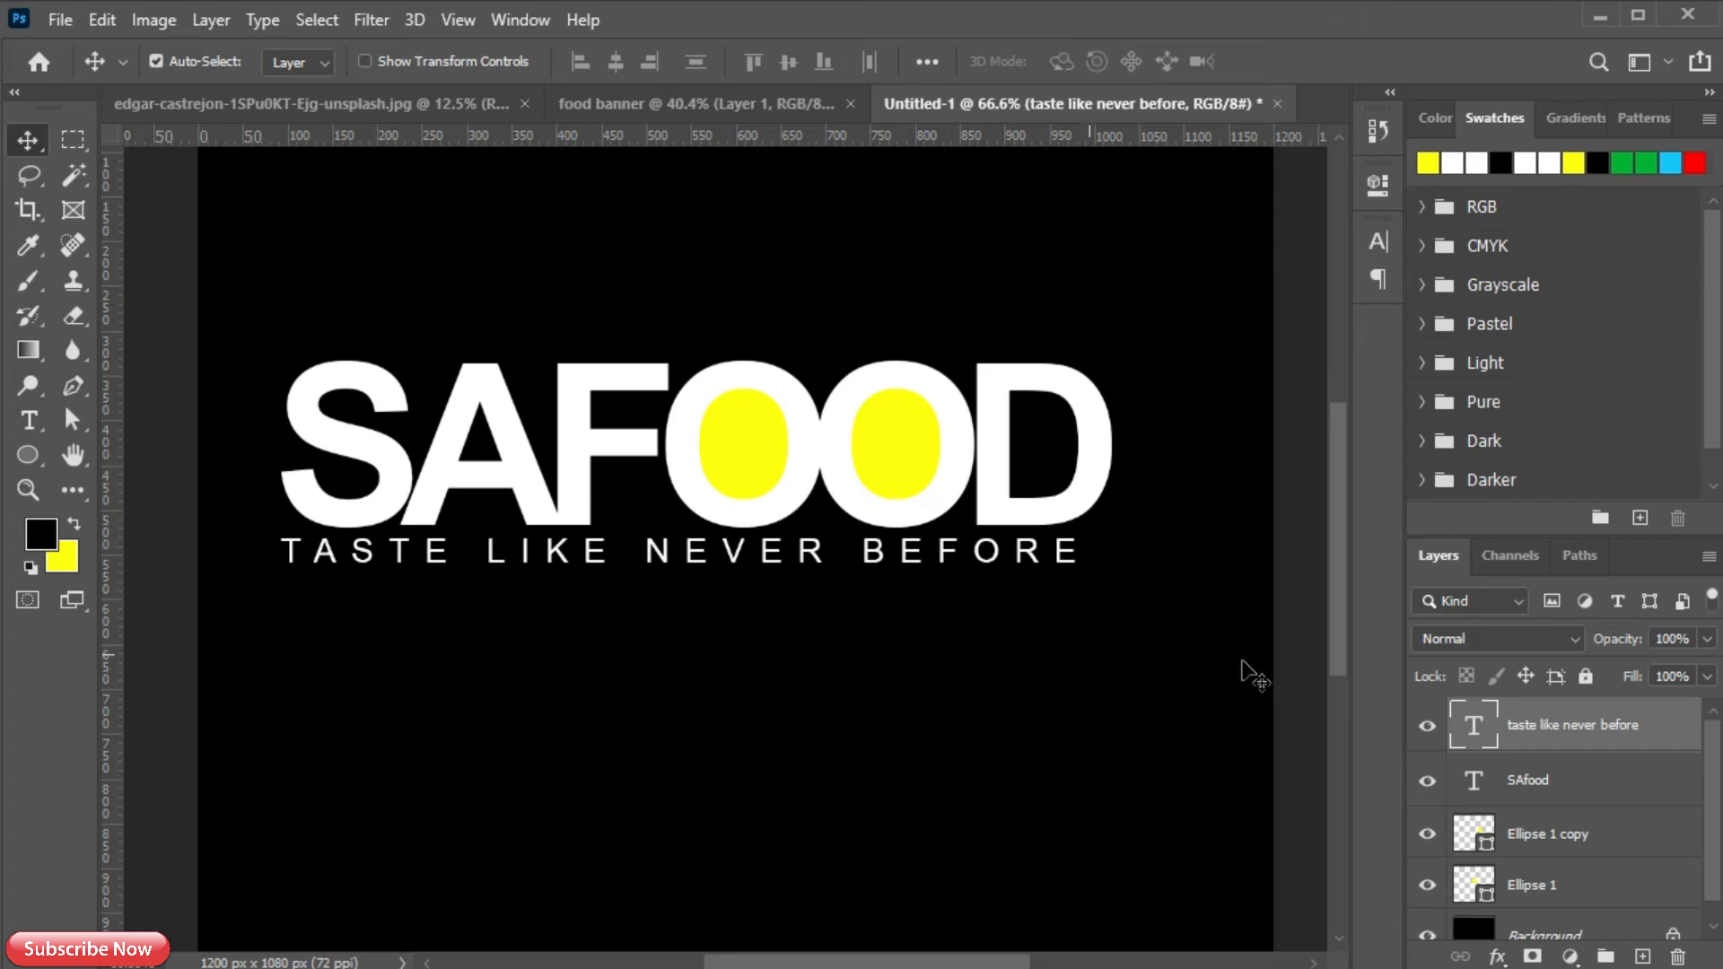
- Copy the spoon from restaurant-eating-tools-set-of-three-pieces.png onto a layer above the first "O"'s ellipse in the logo document and convert it to a smart object
{"action": "left_click", "coordinate": [1557, 852]}
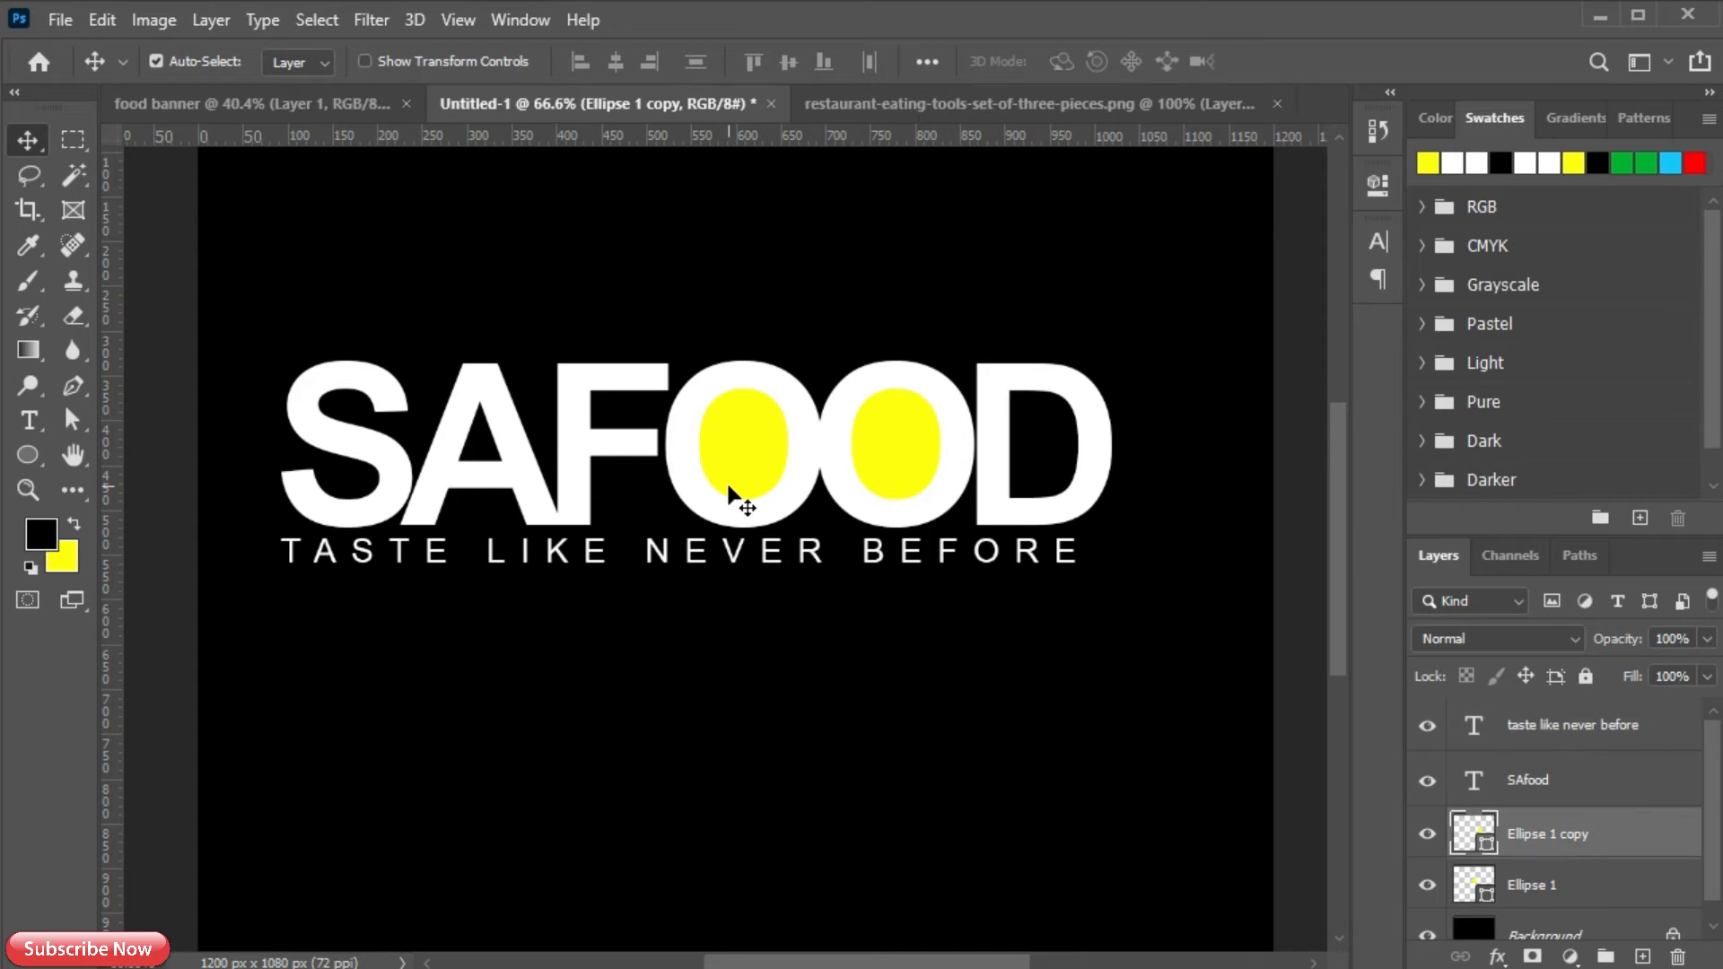
{"action": "left_click", "coordinate": [1538, 888]}
{"action": "left_click", "coordinate": [825, 103]}
{"action": "left_click", "coordinate": [75, 137]}
{"action": "left_click_drag", "start_coordinate": [451, 184], "coordinate": [682, 921]}
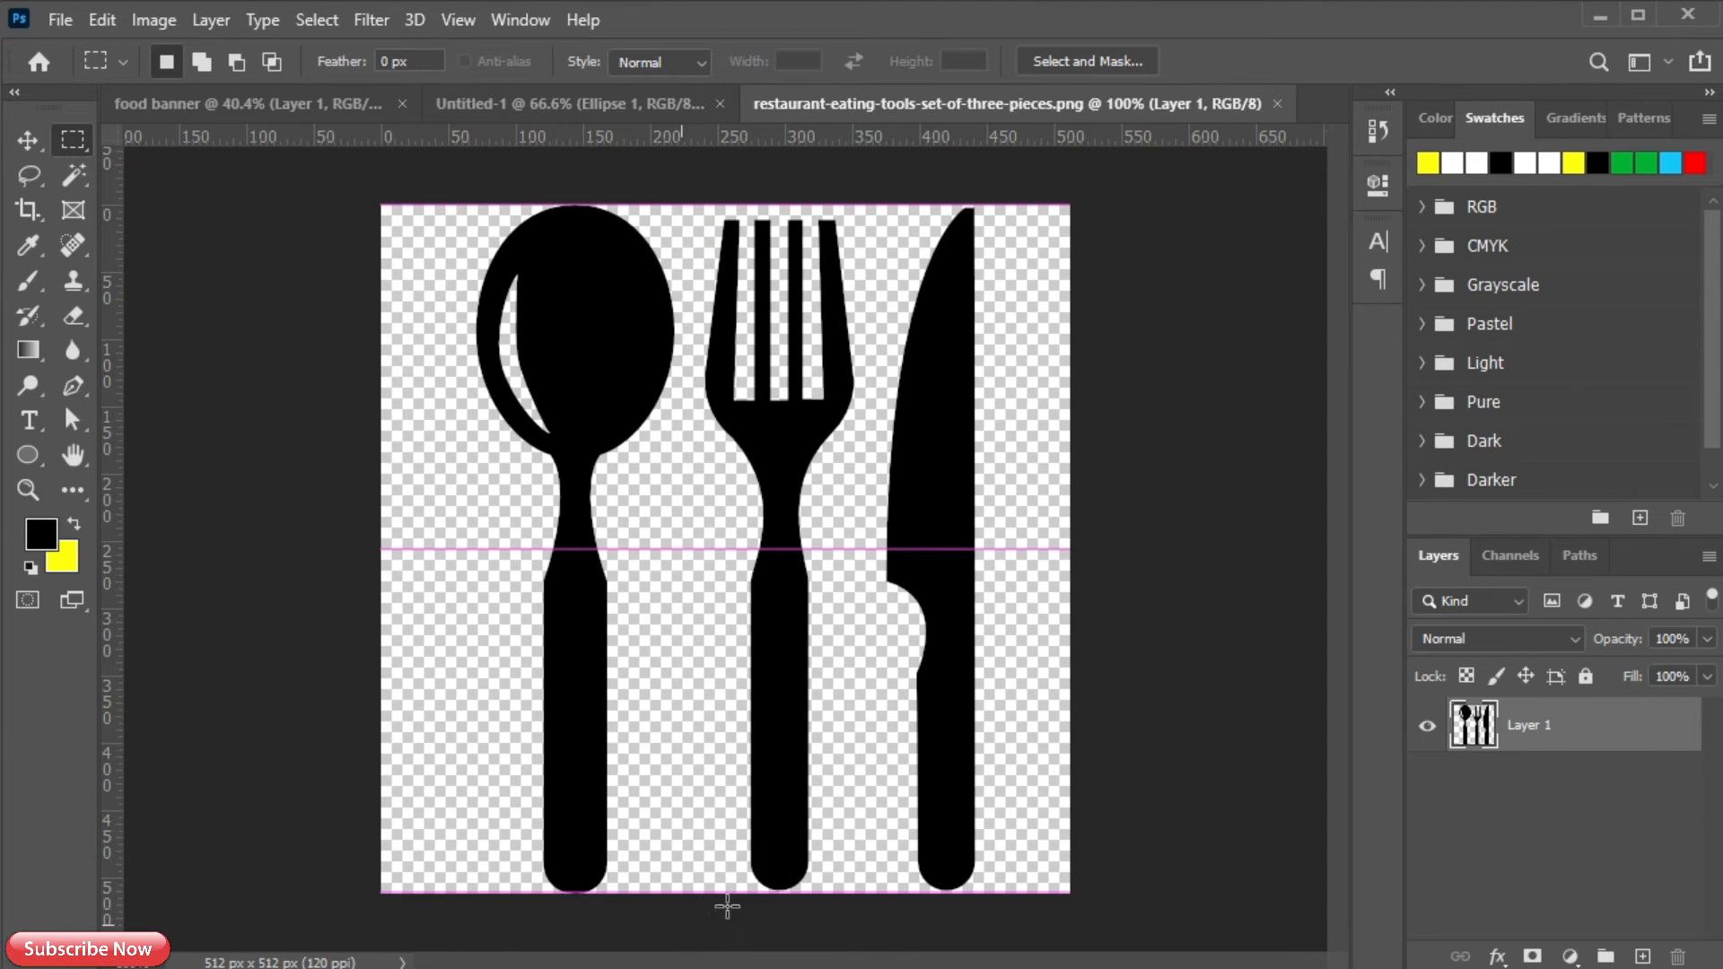
{"action": "left_click_drag", "start_coordinate": [669, 777], "coordinate": [641, 754]}
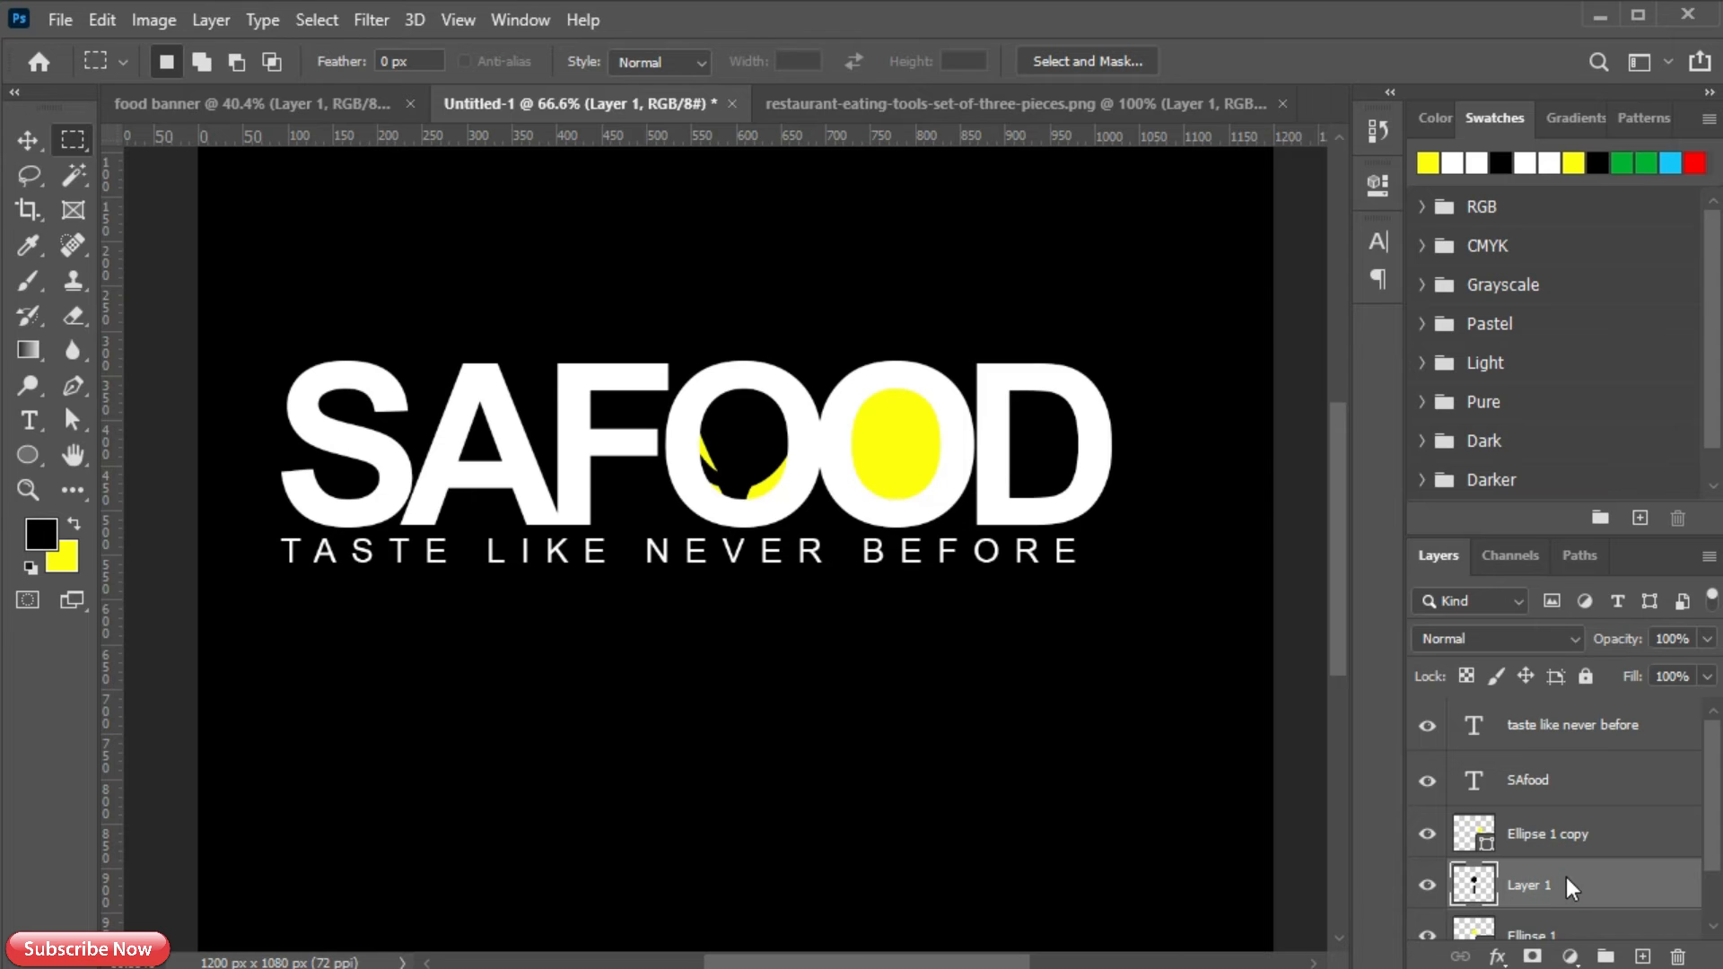
{"action": "right_click", "coordinate": [1629, 889]}
{"action": "left_click", "coordinate": [1319, 373]}
- Apply a white (ffffff) Color Overlay layer style to the spoon and collapse its effects list
{"action": "double_click", "coordinate": [1591, 900]}
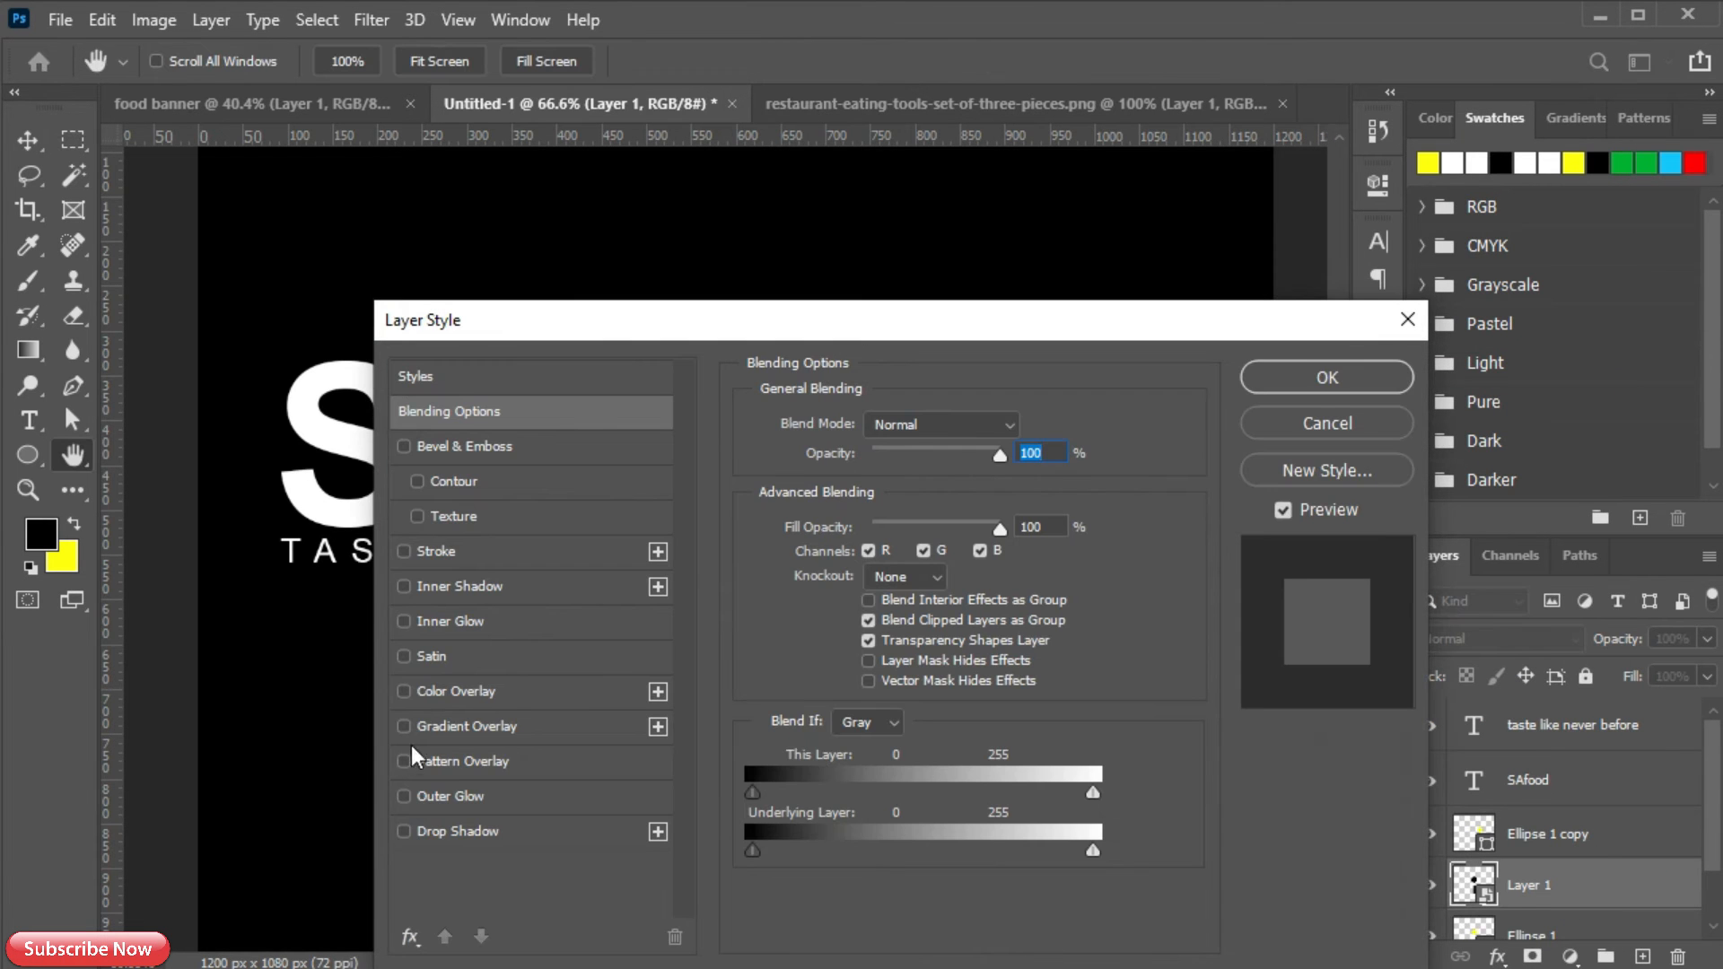
{"action": "left_click", "coordinate": [403, 691]}
{"action": "left_click", "coordinate": [482, 687]}
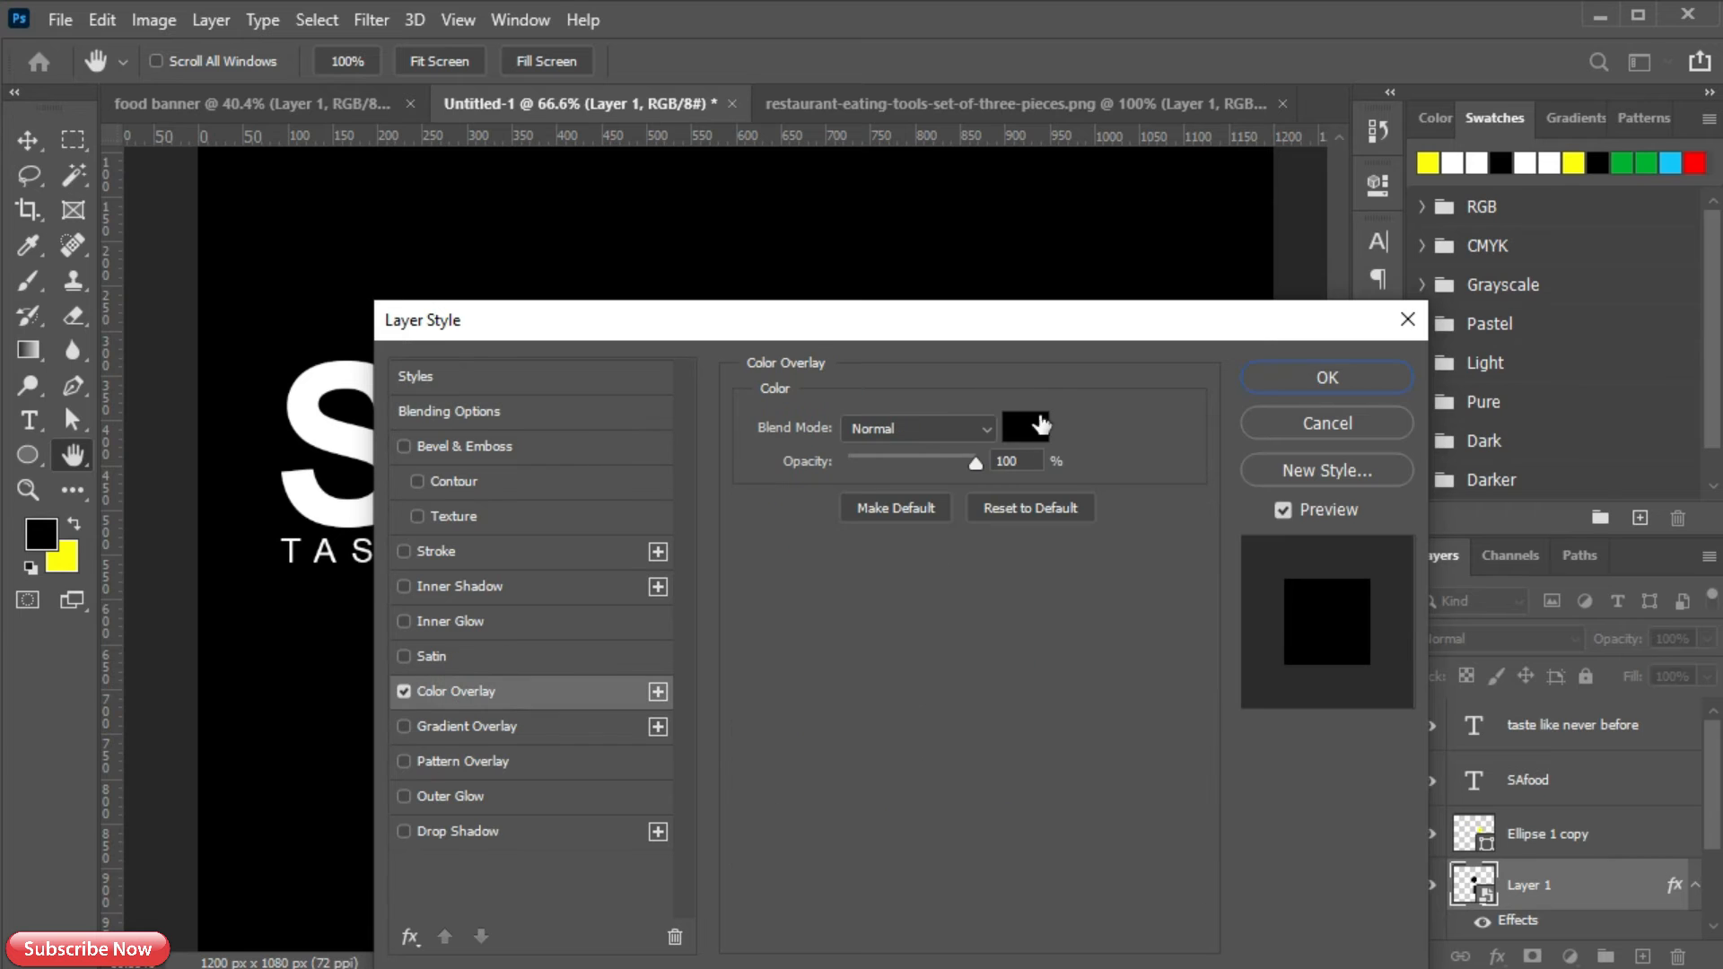
{"action": "left_click", "coordinate": [1041, 422]}
{"action": "type", "text": "ffffff"}
{"action": "left_click", "coordinate": [1666, 497]}
{"action": "left_click", "coordinate": [1327, 381]}
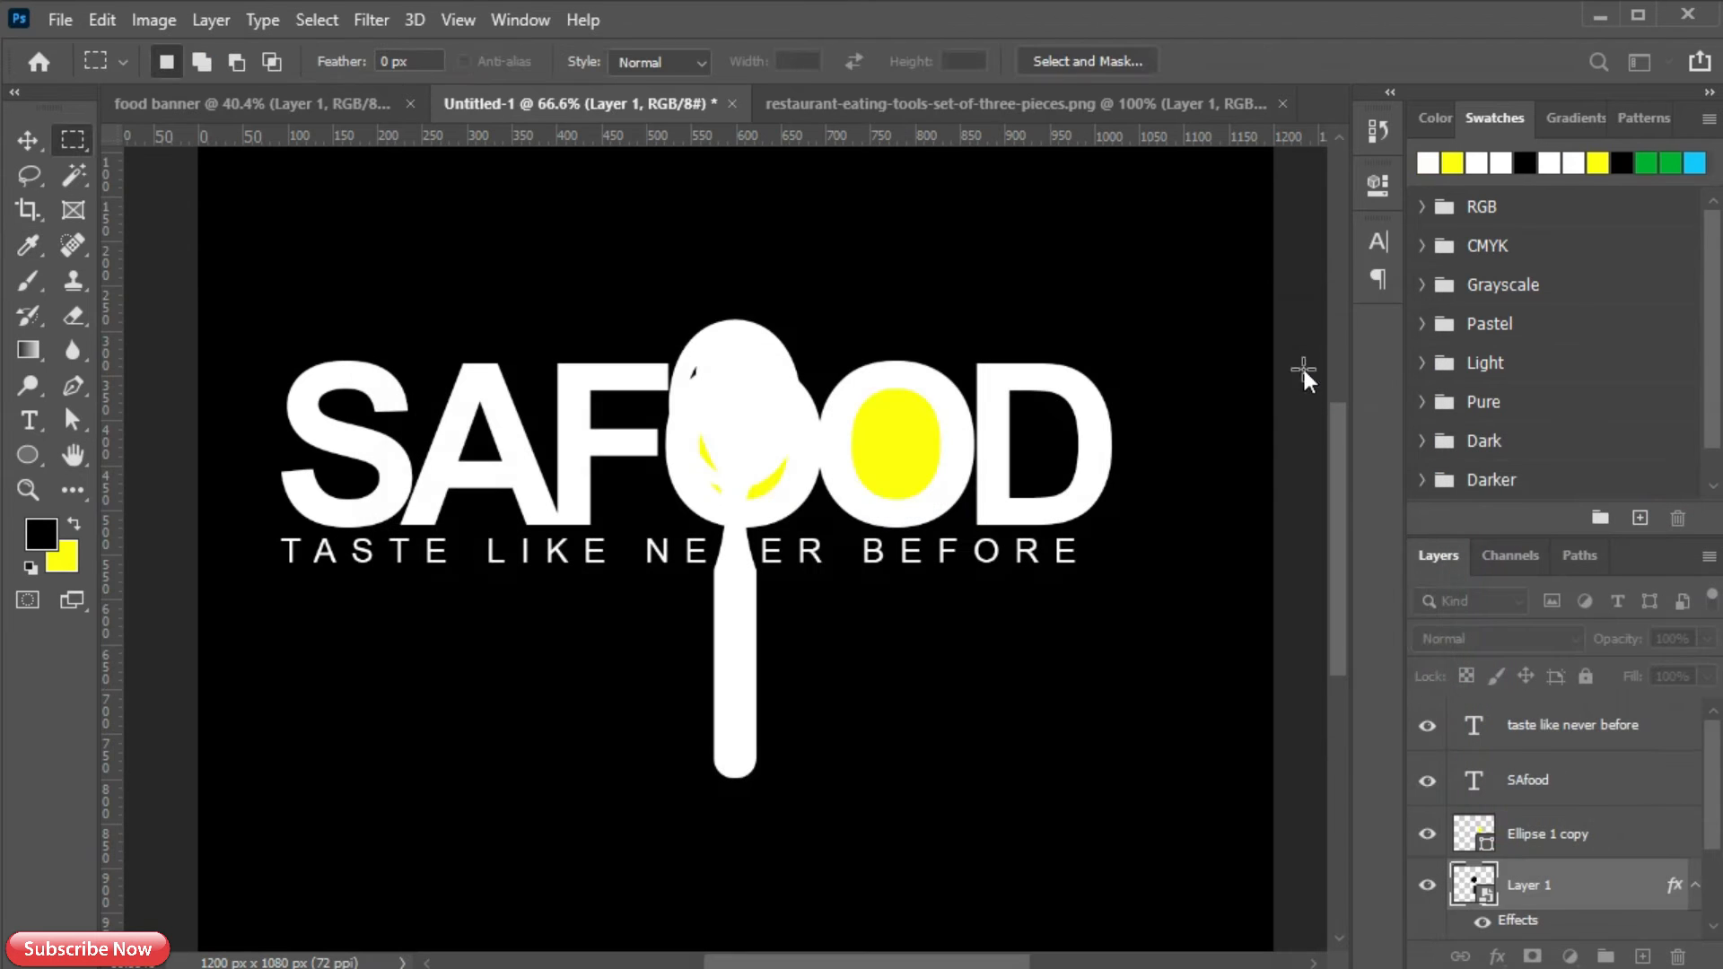
{"action": "left_click", "coordinate": [1695, 887]}
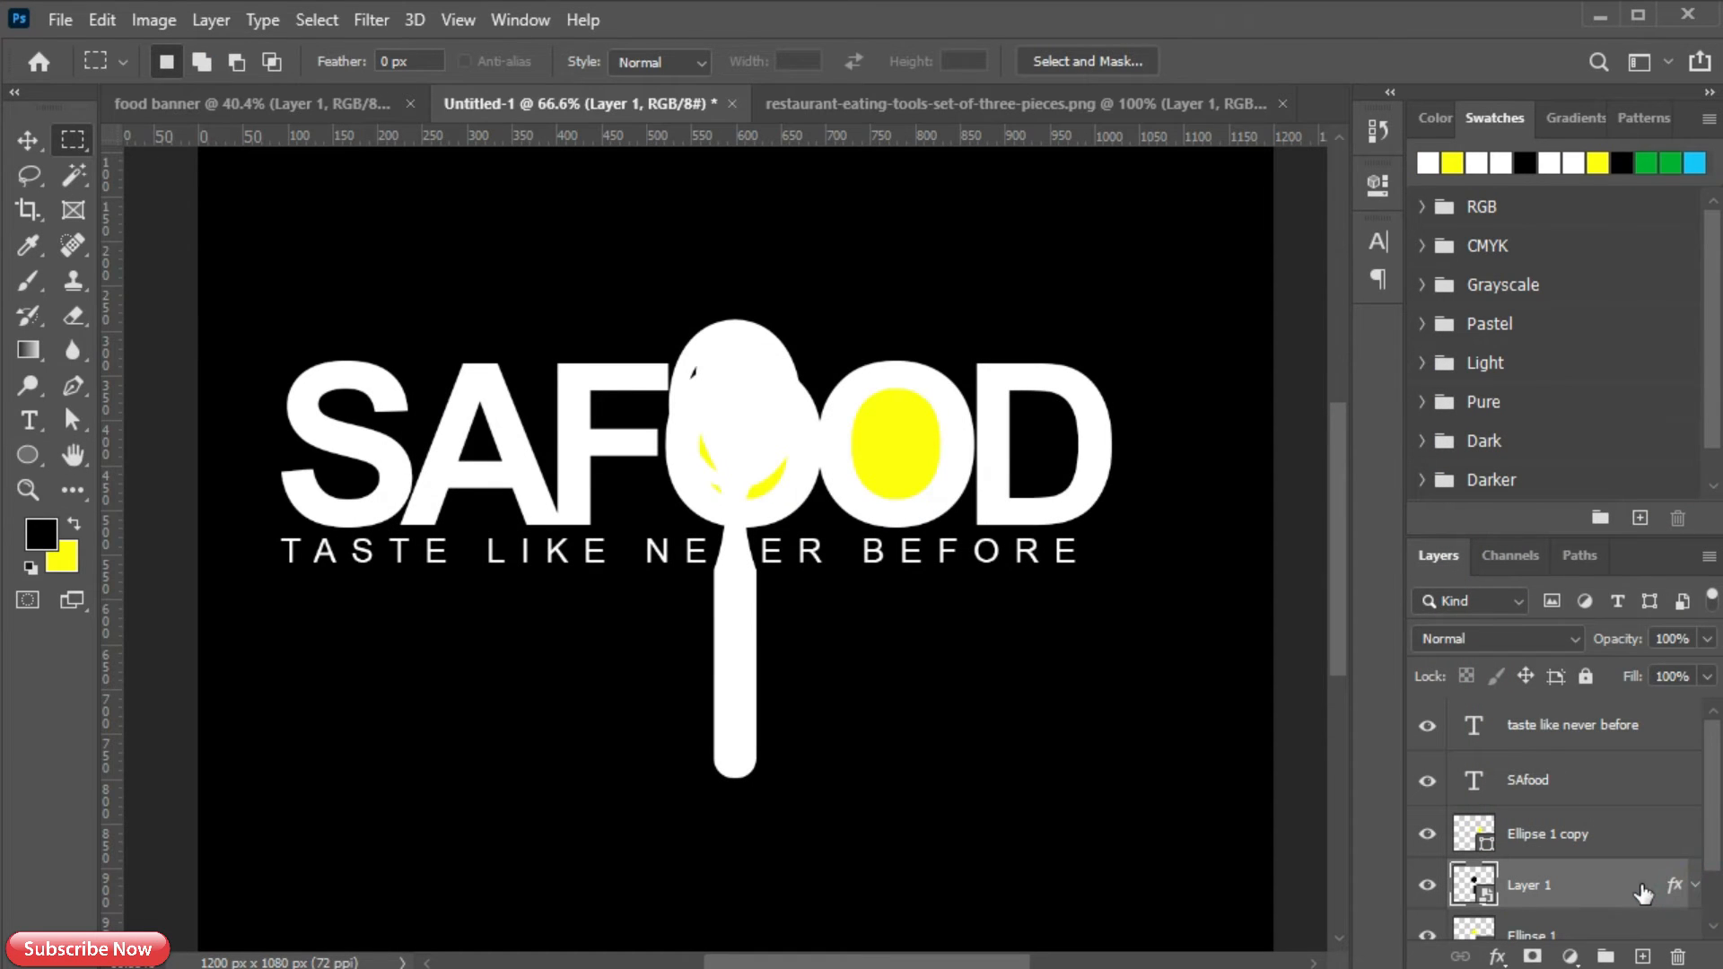
- Scale the spoon down and position its bowl in the centre of the first "O"'s yellow circle
{"action": "key", "text": "ctrl+t"}
{"action": "left_click_drag", "start_coordinate": [802, 314], "coordinate": [769, 428]}
{"action": "left_click_drag", "start_coordinate": [709, 578], "coordinate": [736, 528]}
{"action": "scroll", "coordinate": [736, 529], "scroll_direction": "up", "scroll_amount": 4}
{"action": "left_click_drag", "start_coordinate": [820, 311], "coordinate": [776, 479]}
{"action": "left_click_drag", "start_coordinate": [700, 673], "coordinate": [719, 547]}
{"action": "left_click_drag", "start_coordinate": [812, 352], "coordinate": [754, 499]}
{"action": "left_click_drag", "start_coordinate": [712, 608], "coordinate": [732, 499]}
{"action": "left_click_drag", "start_coordinate": [772, 389], "coordinate": [784, 360]}
{"action": "left_click", "coordinate": [1290, 61]}
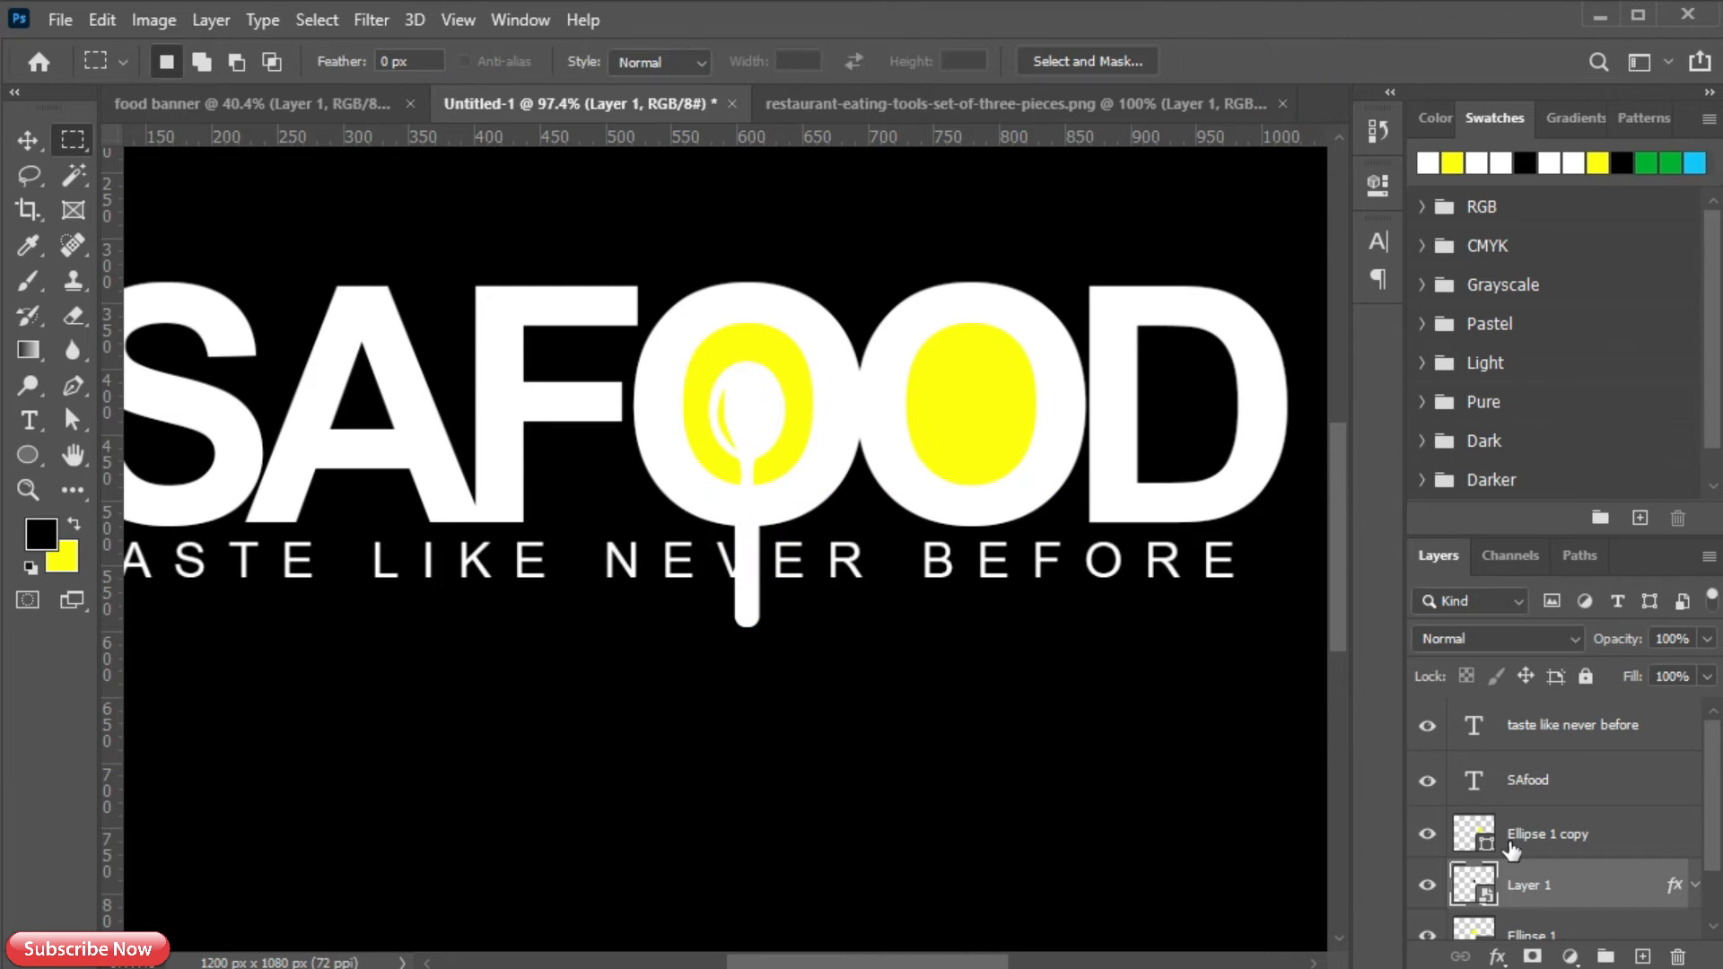
- Clip the spoon layer to the first "O"'s yellow ellipse
{"action": "left_click", "coordinate": [1508, 906], "text": "alt"}
{"action": "key", "text": "v"}
{"action": "left_click_drag", "start_coordinate": [751, 406], "coordinate": [752, 417]}
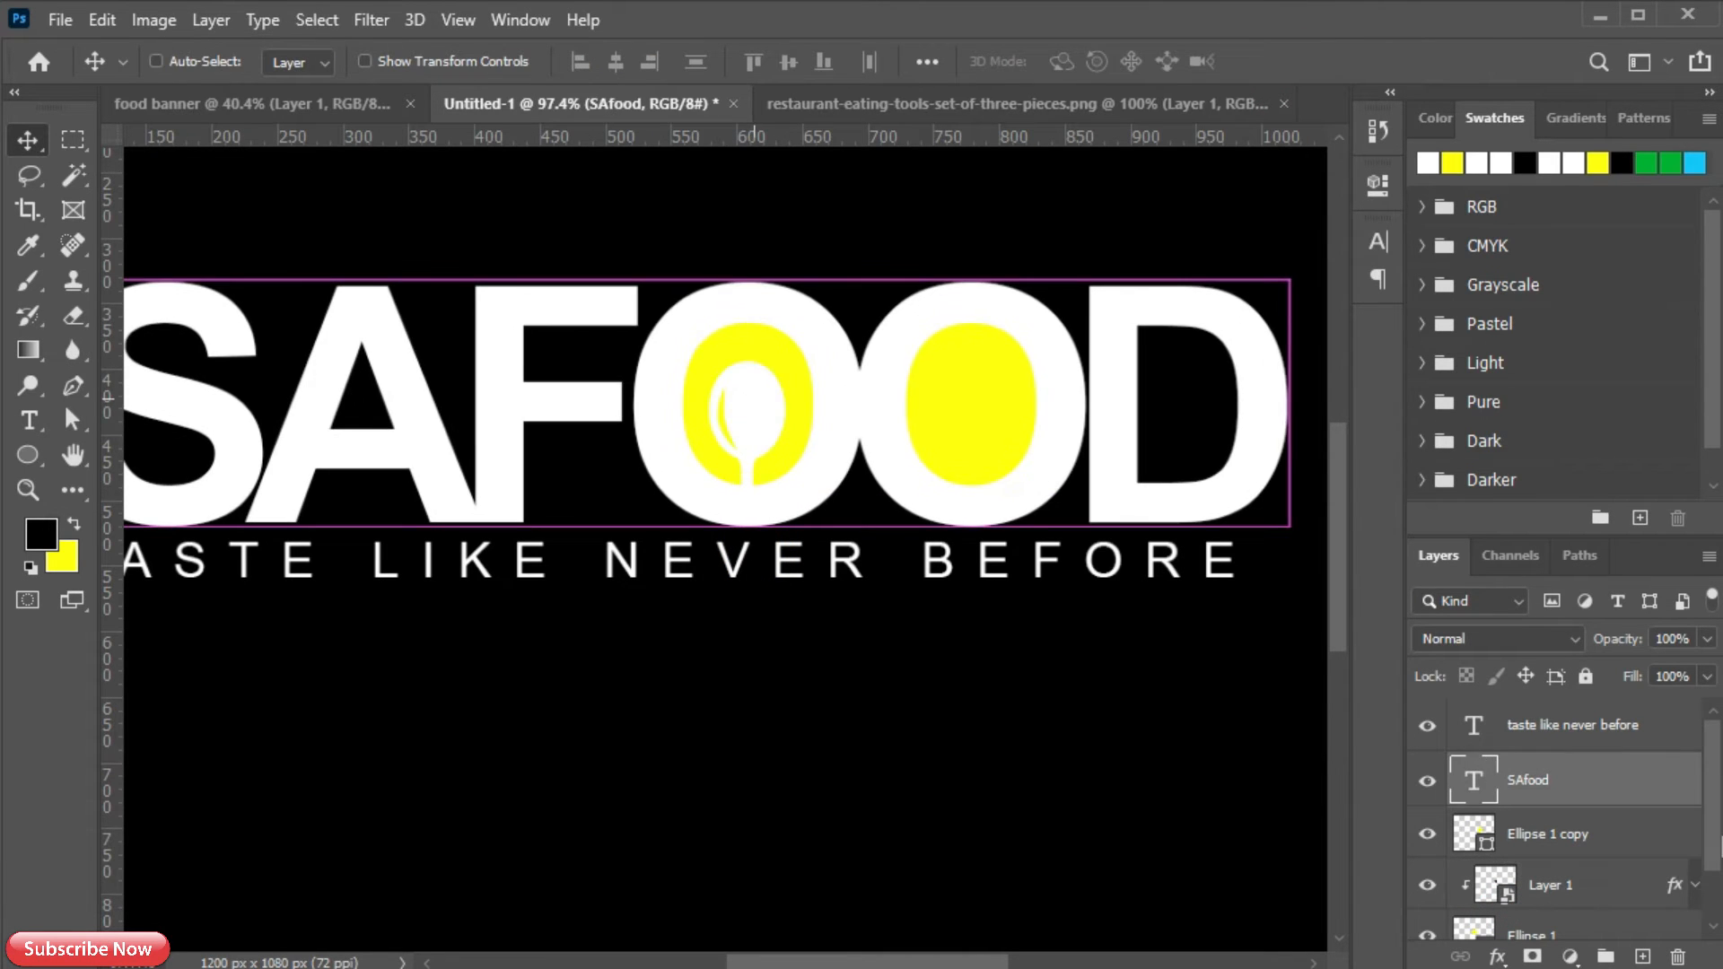
- Copy the fork from restaurant-eating-tools-set-of-three-pieces.png onto a layer above the second "O"'s ellipse in the logo document and convert it to a smart object
{"action": "left_click", "coordinate": [1538, 833]}
{"action": "left_click", "coordinate": [929, 105]}
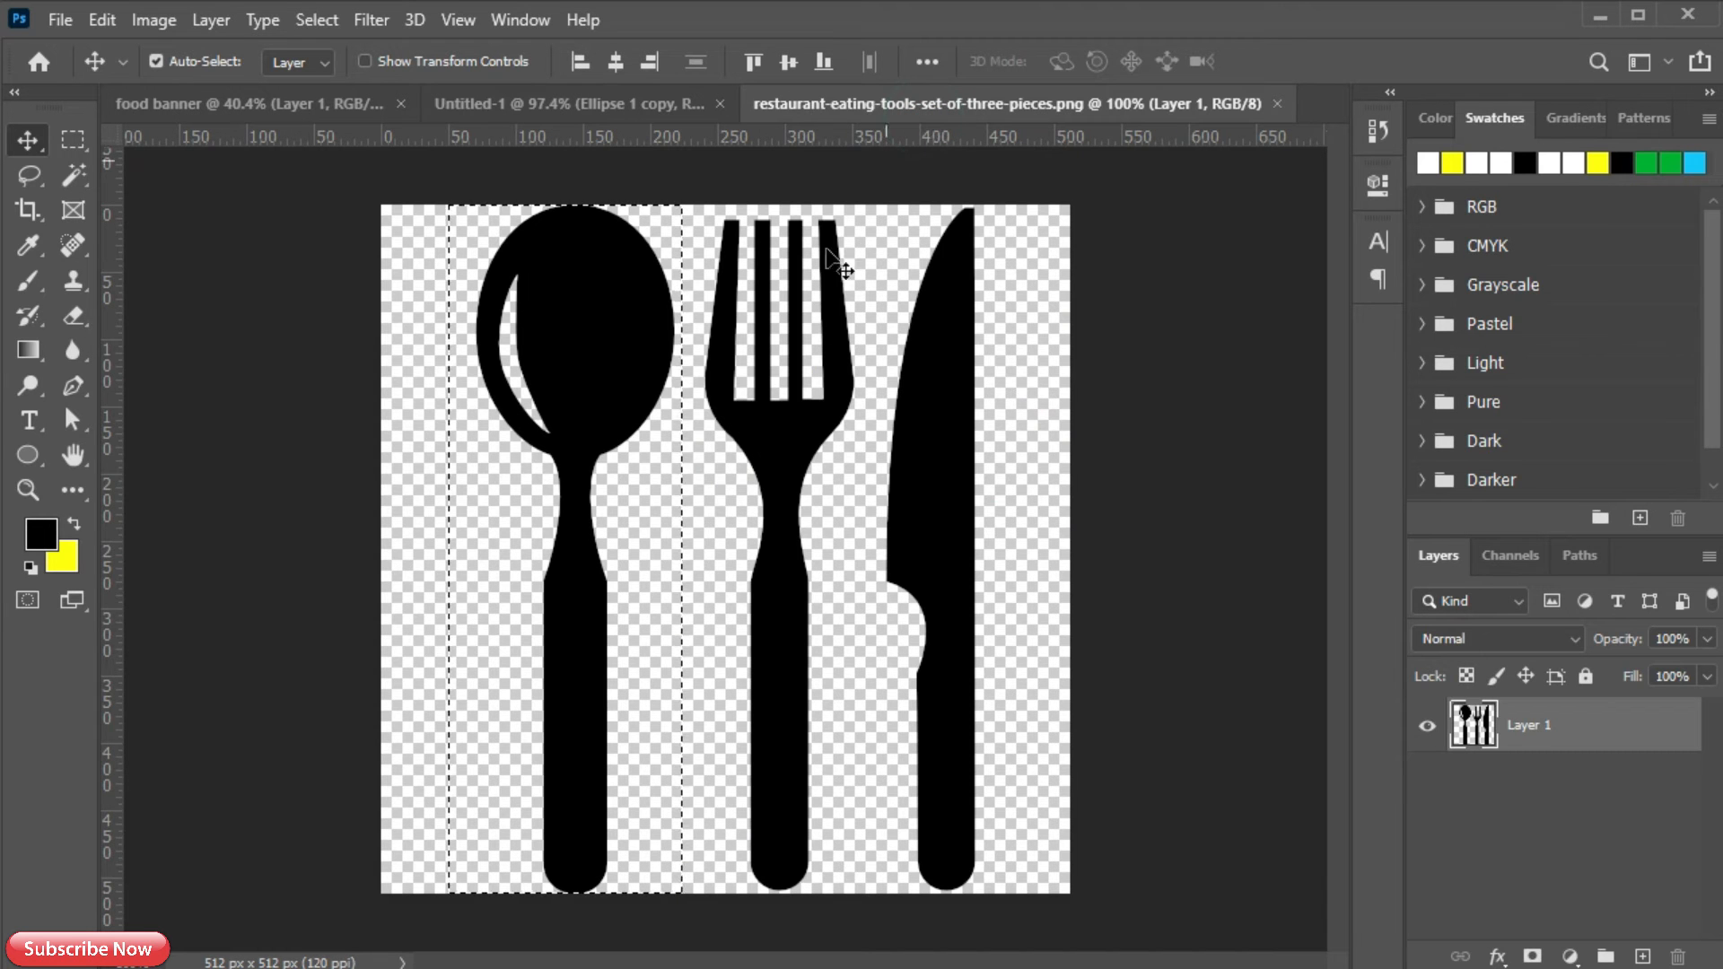
{"action": "left_click_drag", "start_coordinate": [682, 476], "coordinate": [641, 468]}
{"action": "key", "text": "ctrl+z"}
{"action": "left_click", "coordinate": [72, 139]}
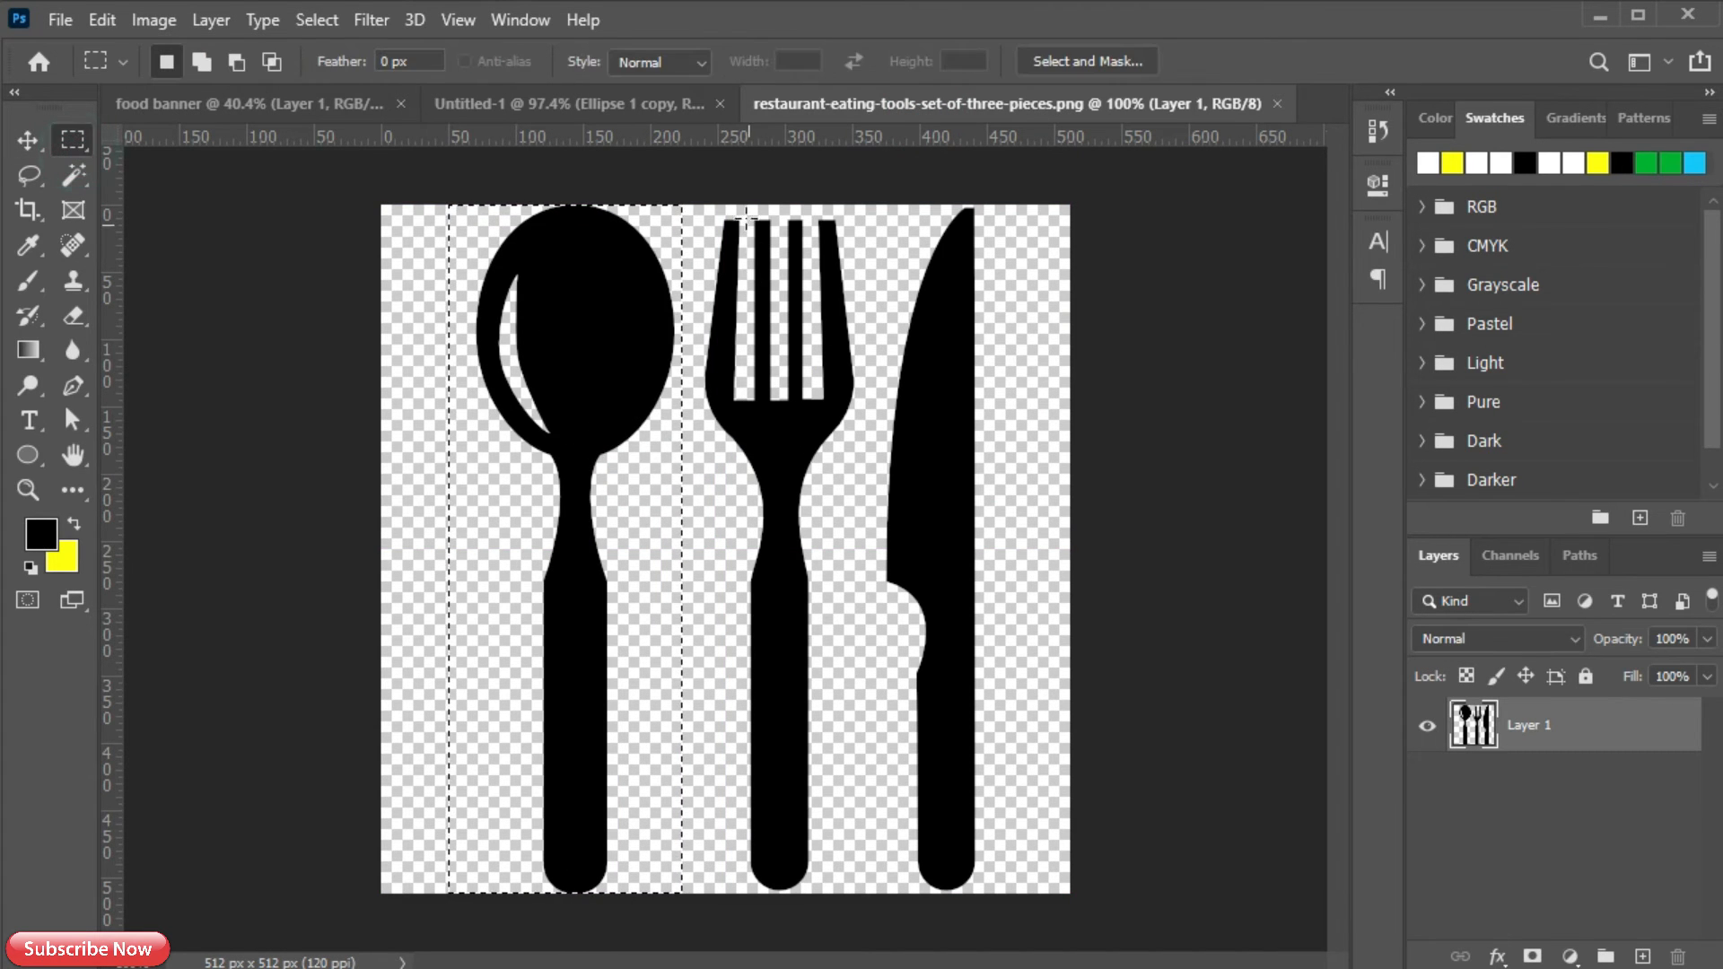
{"action": "left_click_drag", "start_coordinate": [700, 182], "coordinate": [868, 915]}
{"action": "left_click", "coordinate": [535, 103]}
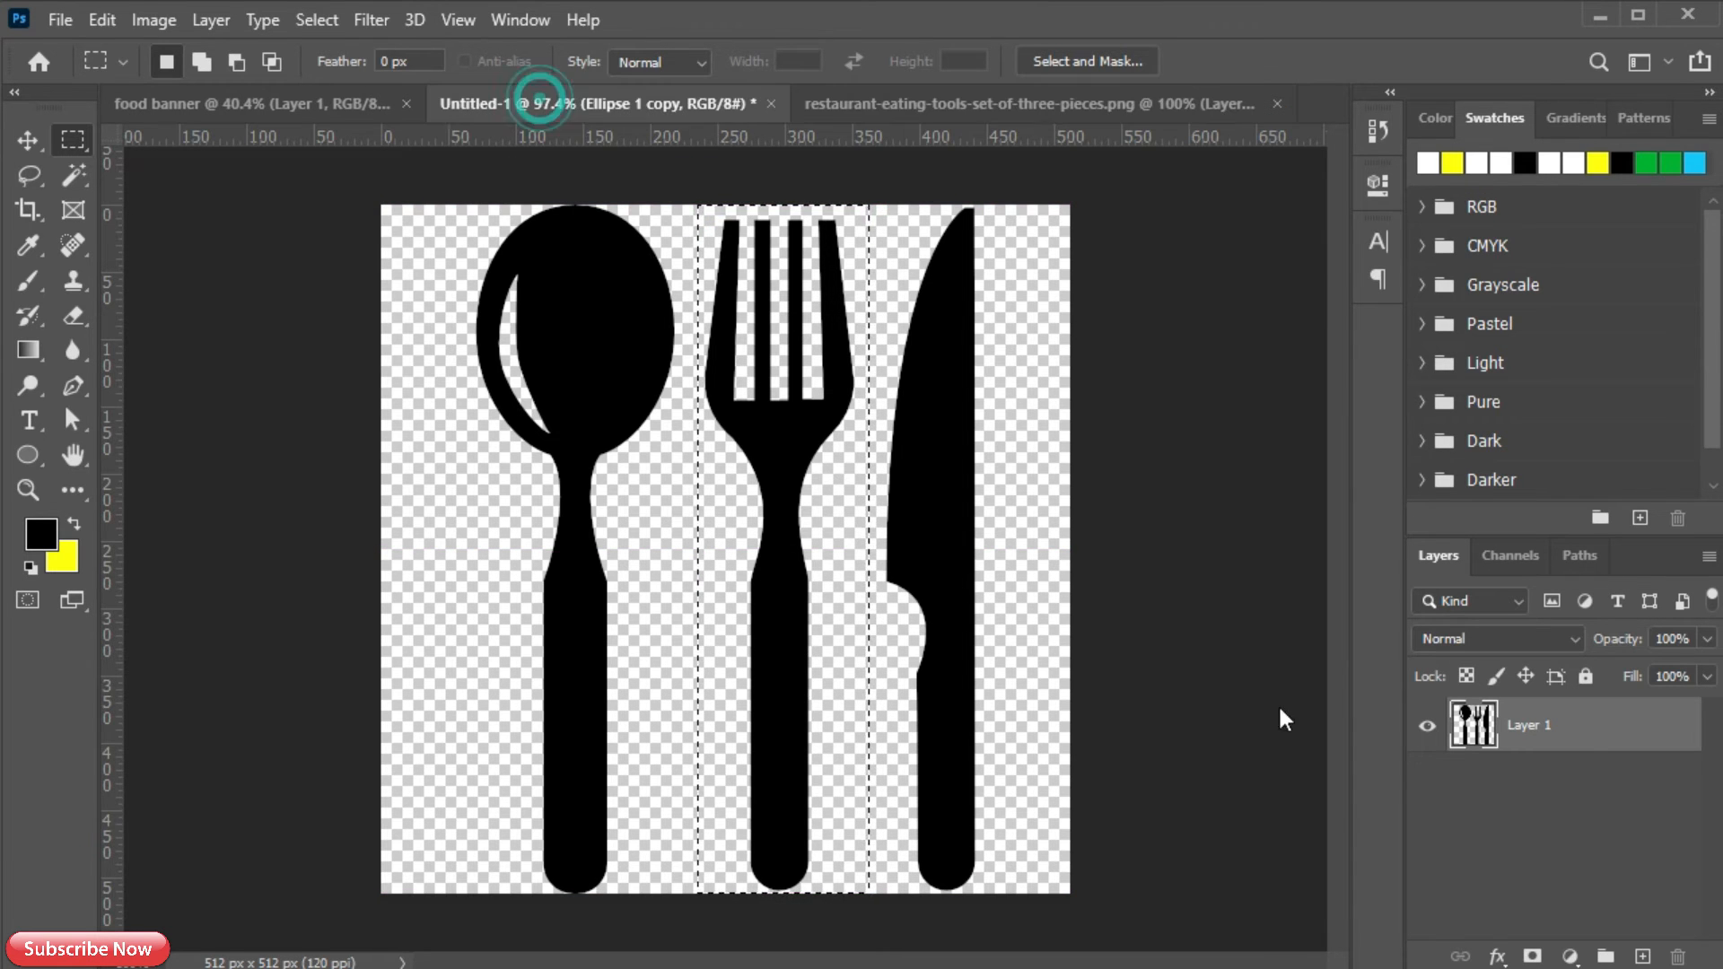
{"action": "key", "text": "ctrl+v"}
{"action": "right_click", "coordinate": [1583, 849]}
{"action": "left_click", "coordinate": [1242, 372]}
- Copy the spoon layer's white Color Overlay style to the fork layer and collapse its effects list
{"action": "scroll", "coordinate": [1600, 908], "scroll_direction": "down", "scroll_amount": 3}
{"action": "right_click", "coordinate": [1580, 836]}
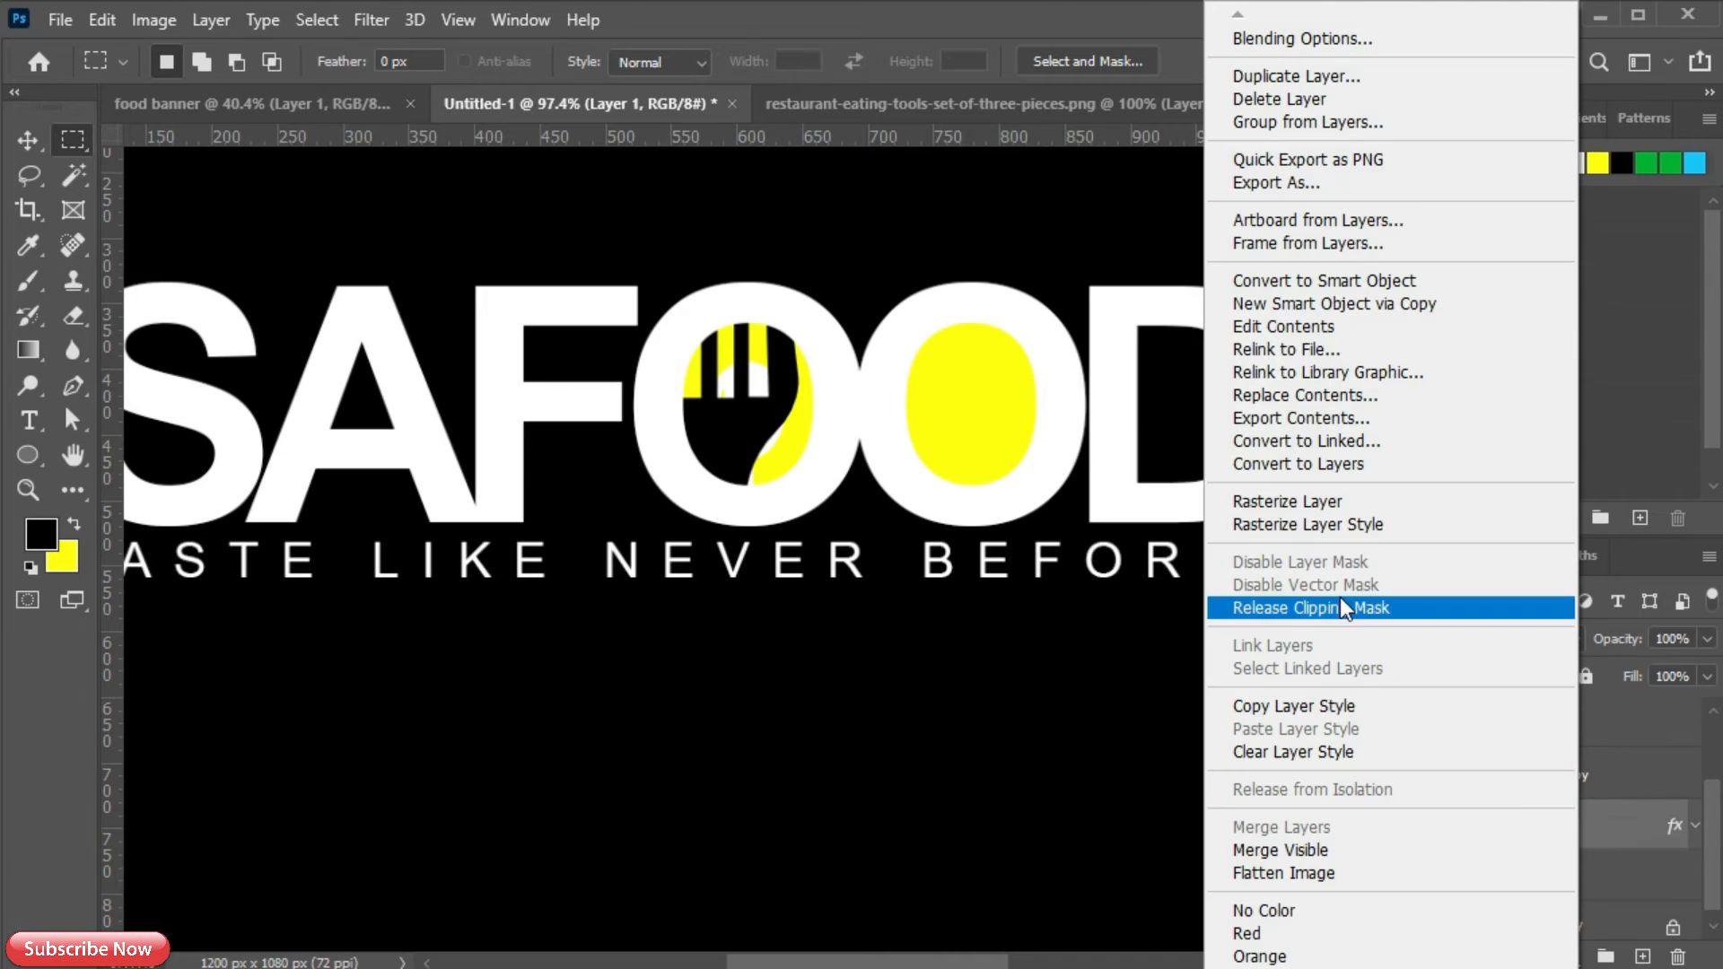
{"action": "left_click", "coordinate": [1319, 707]}
{"action": "right_click", "coordinate": [1571, 723]}
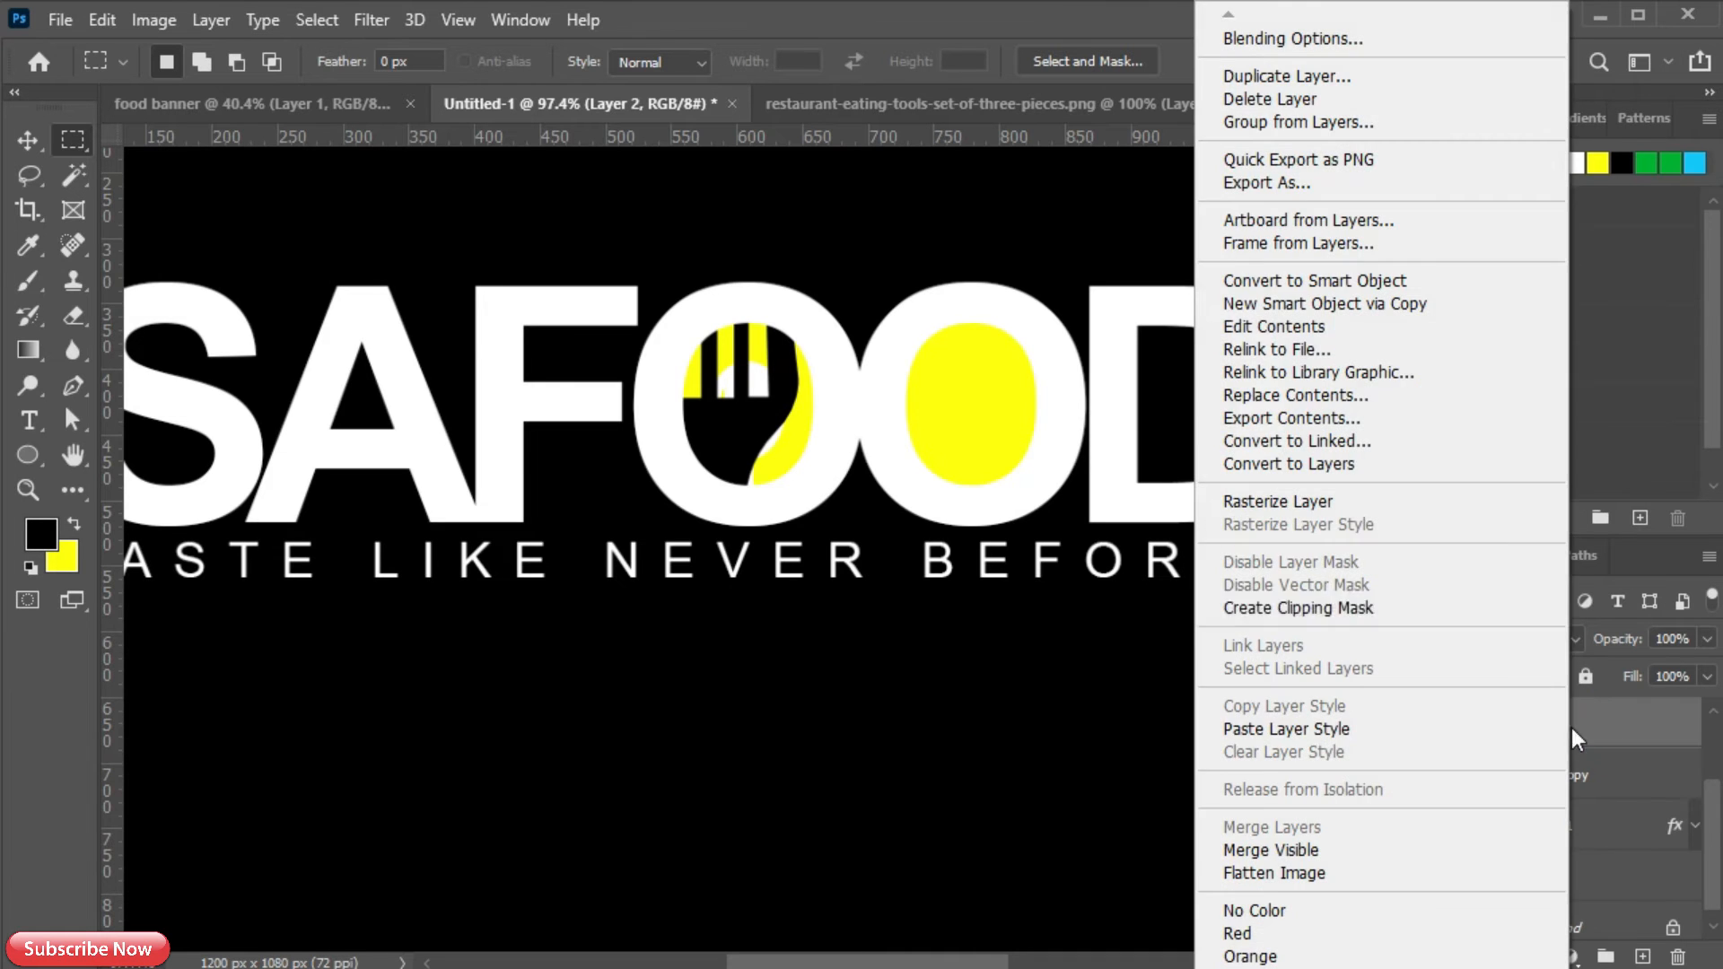
{"action": "left_click", "coordinate": [1333, 729]}
{"action": "left_click", "coordinate": [1695, 723]}
- Scale the fork down inside the second "O" and clip its layer to that letter's yellow ellipse
{"action": "key", "text": "v"}
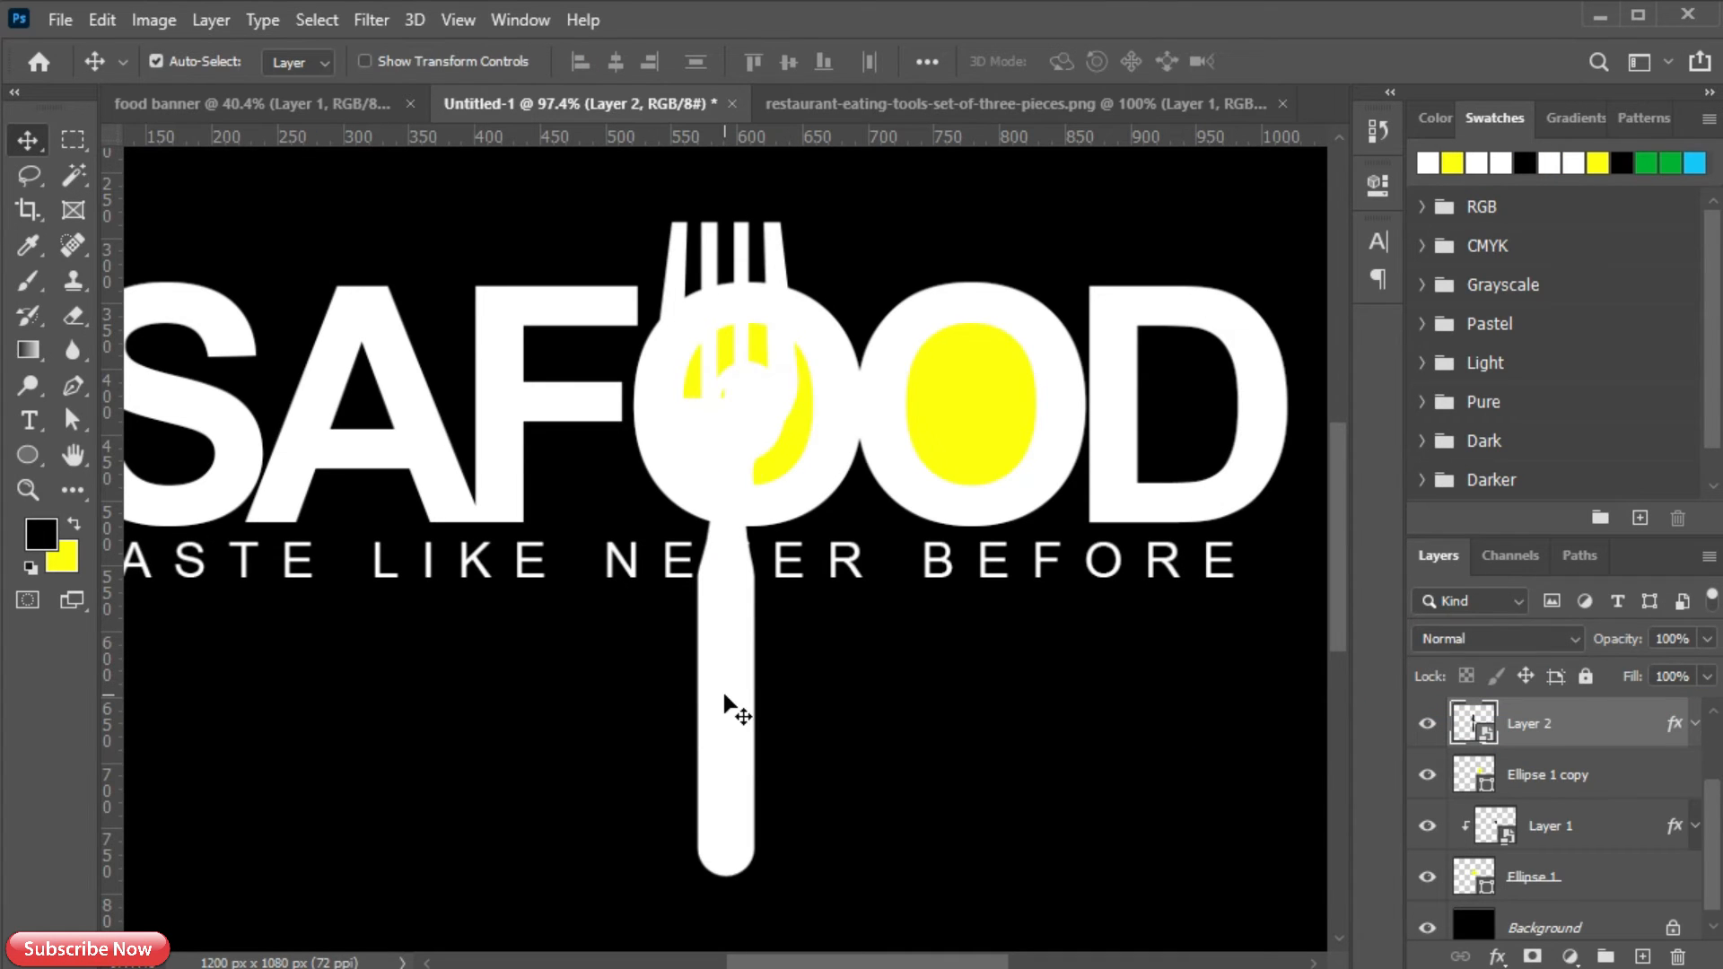
{"action": "left_click_drag", "start_coordinate": [731, 704], "coordinate": [993, 757]}
{"action": "key", "text": "ctrl+t"}
{"action": "left_click_drag", "start_coordinate": [1064, 607], "coordinate": [1015, 608]}
{"action": "left_click_drag", "start_coordinate": [969, 639], "coordinate": [981, 591]}
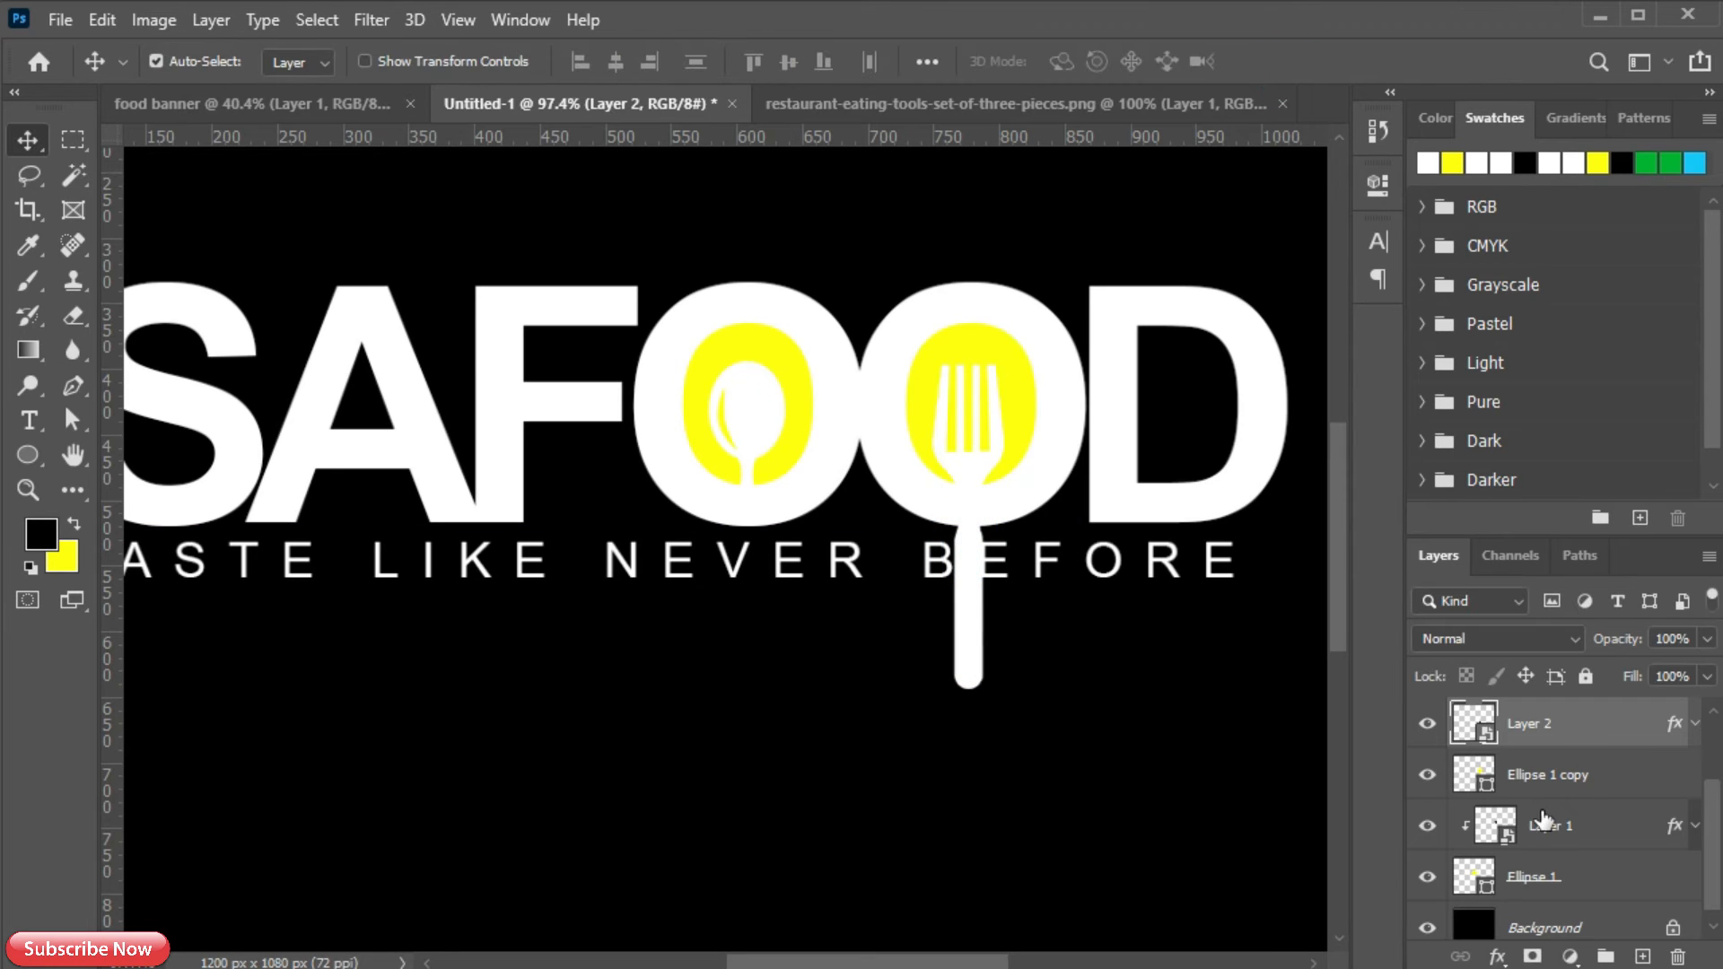
{"action": "left_click", "coordinate": [1516, 750], "text": "alt"}
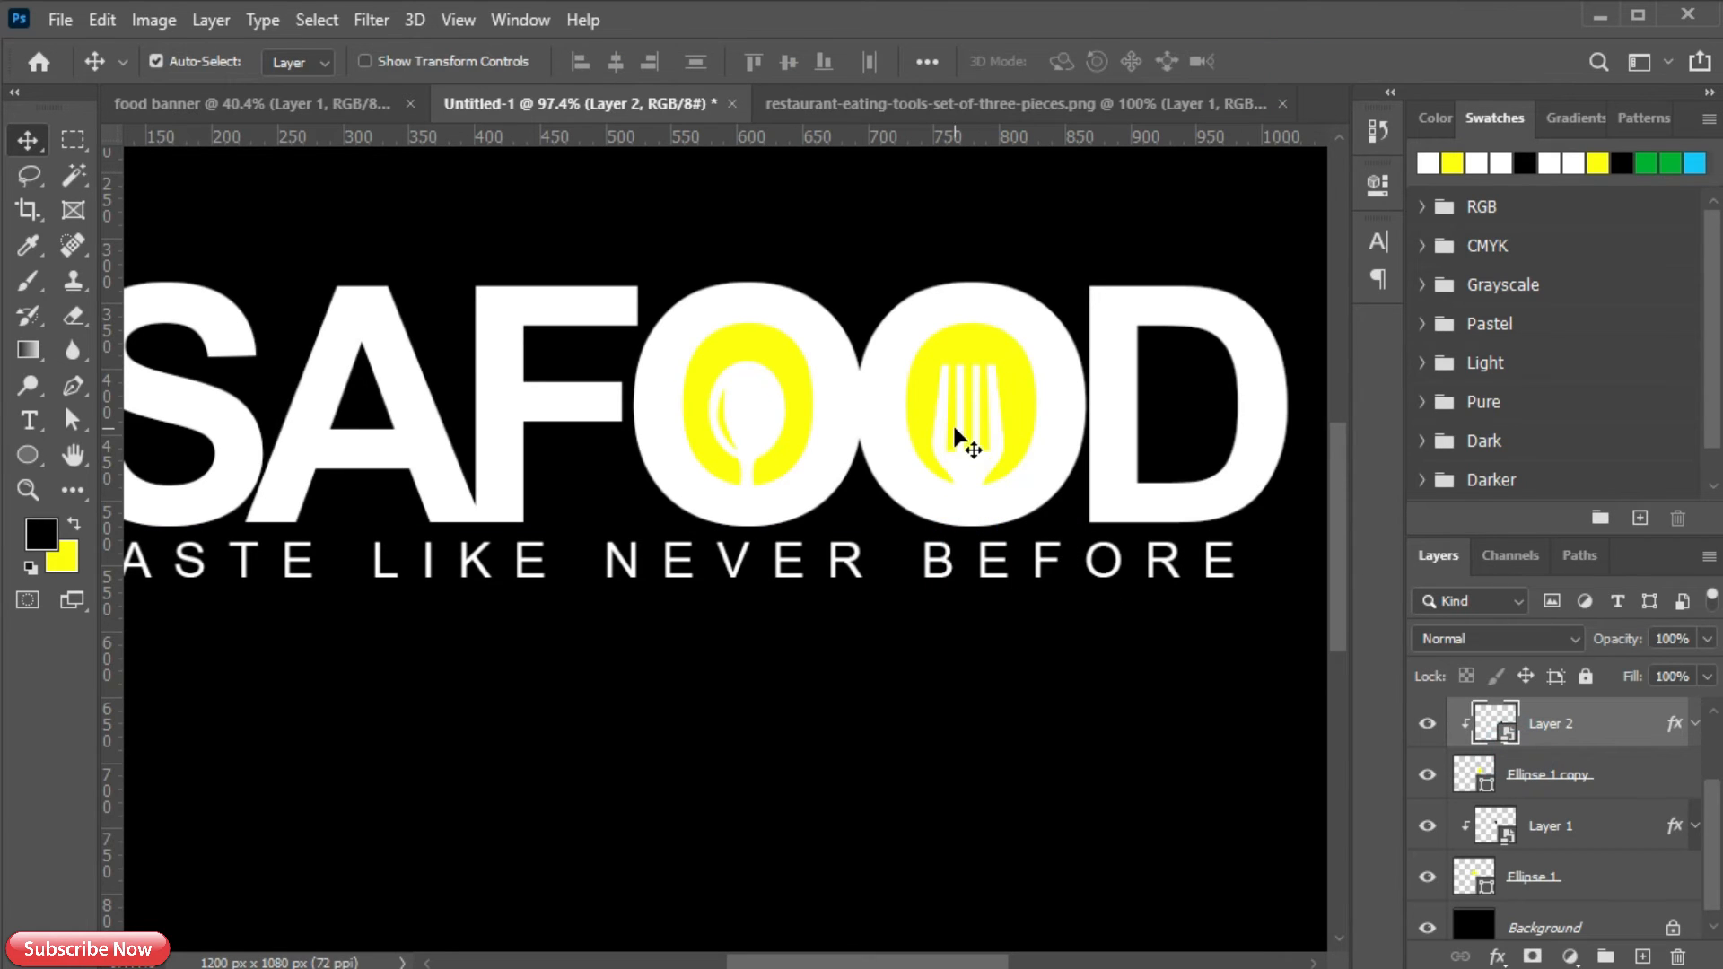
- Group all logo layers above the Background and convert the group to a smart object
{"action": "scroll", "coordinate": [1543, 740], "scroll_direction": "up", "scroll_amount": 2}
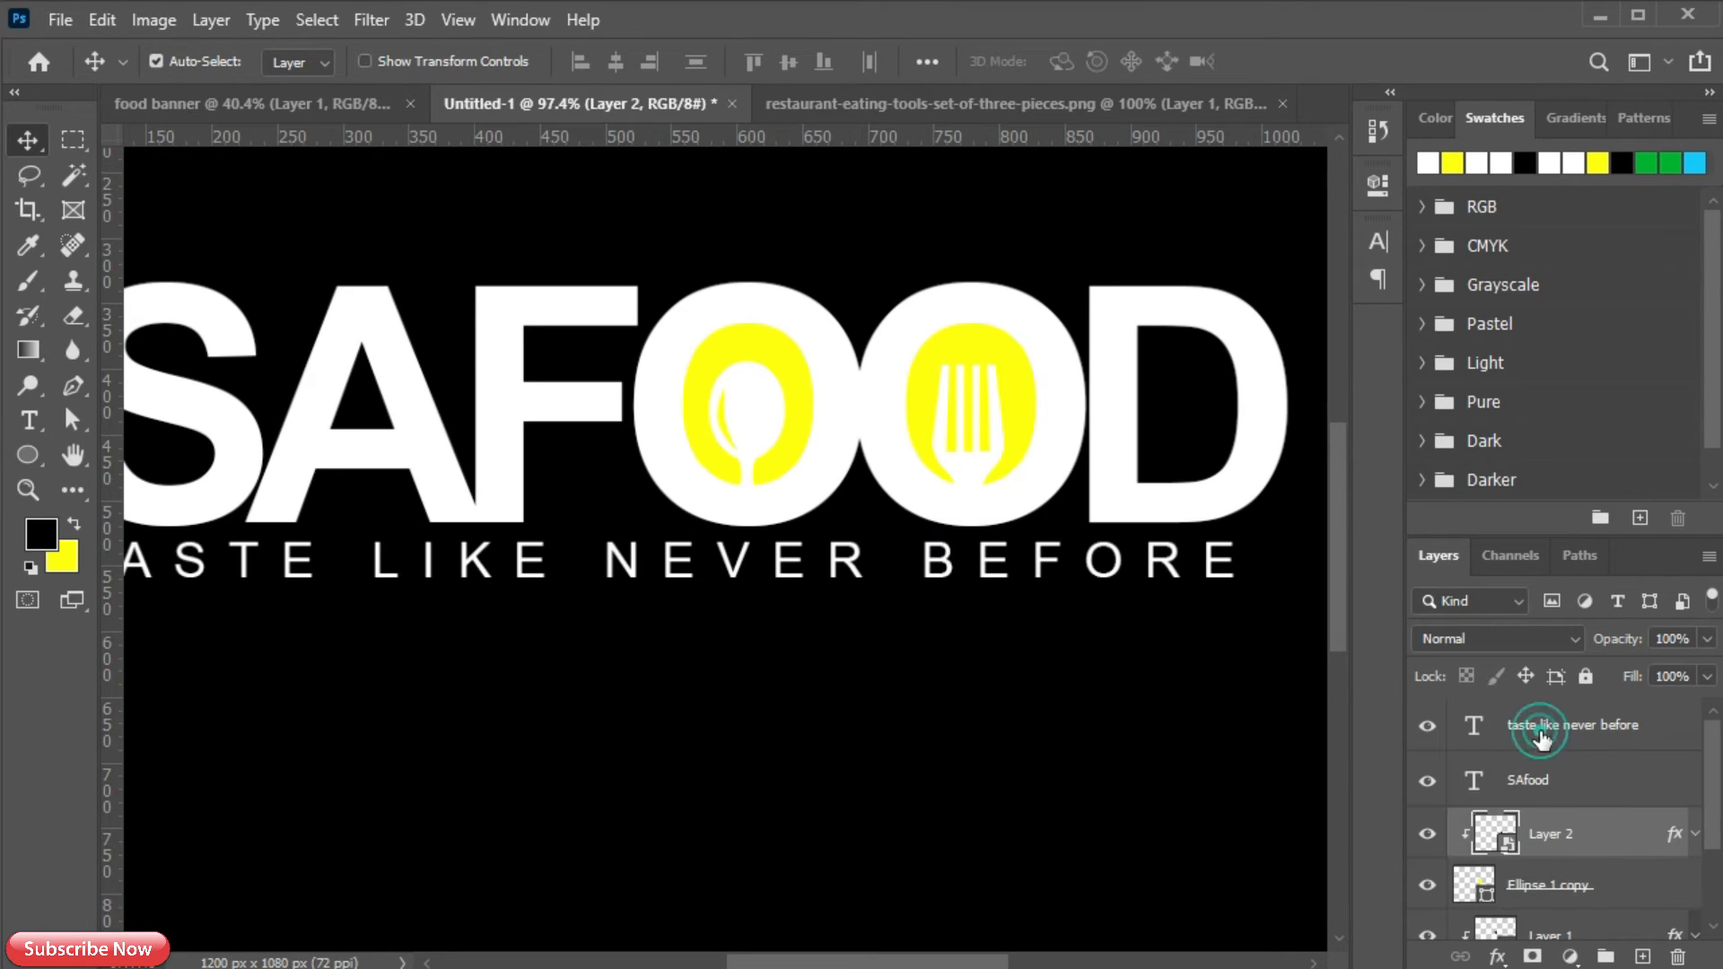
{"action": "left_click", "coordinate": [1541, 738]}
{"action": "scroll", "coordinate": [1553, 844], "scroll_direction": "down", "scroll_amount": 2}
{"action": "left_click", "coordinate": [1558, 892], "text": "shift"}
{"action": "key", "text": "ctrl+g"}
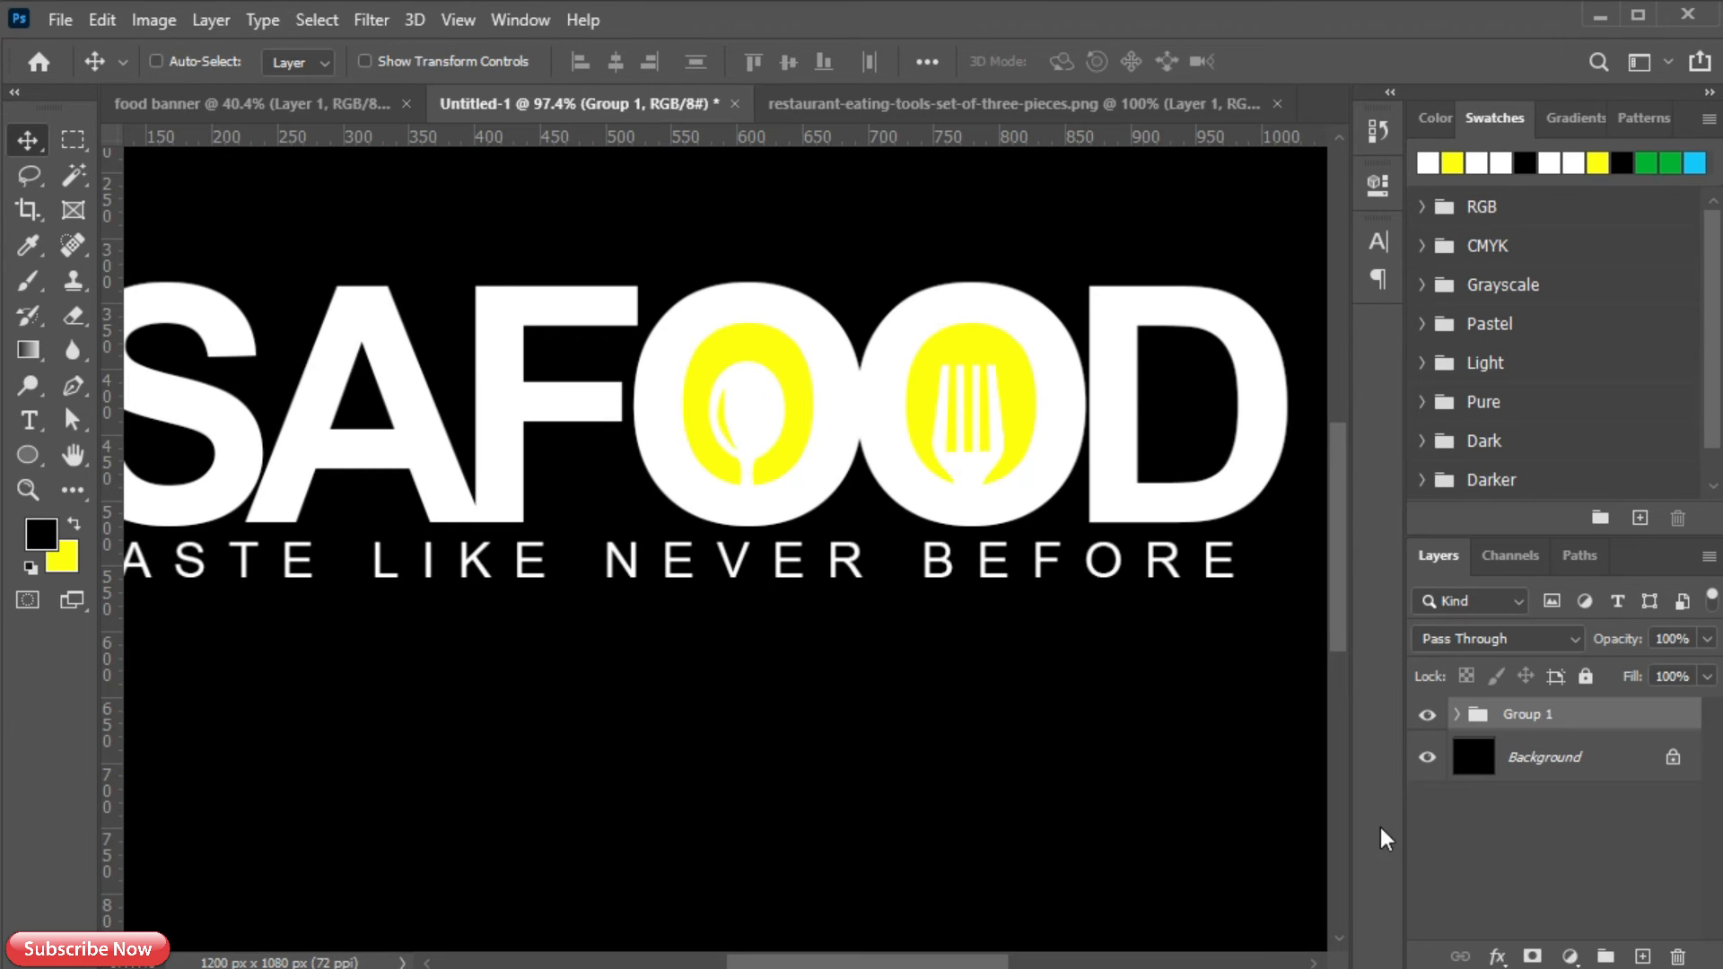
{"action": "right_click", "coordinate": [1543, 724]}
{"action": "left_click", "coordinate": [1610, 373]}
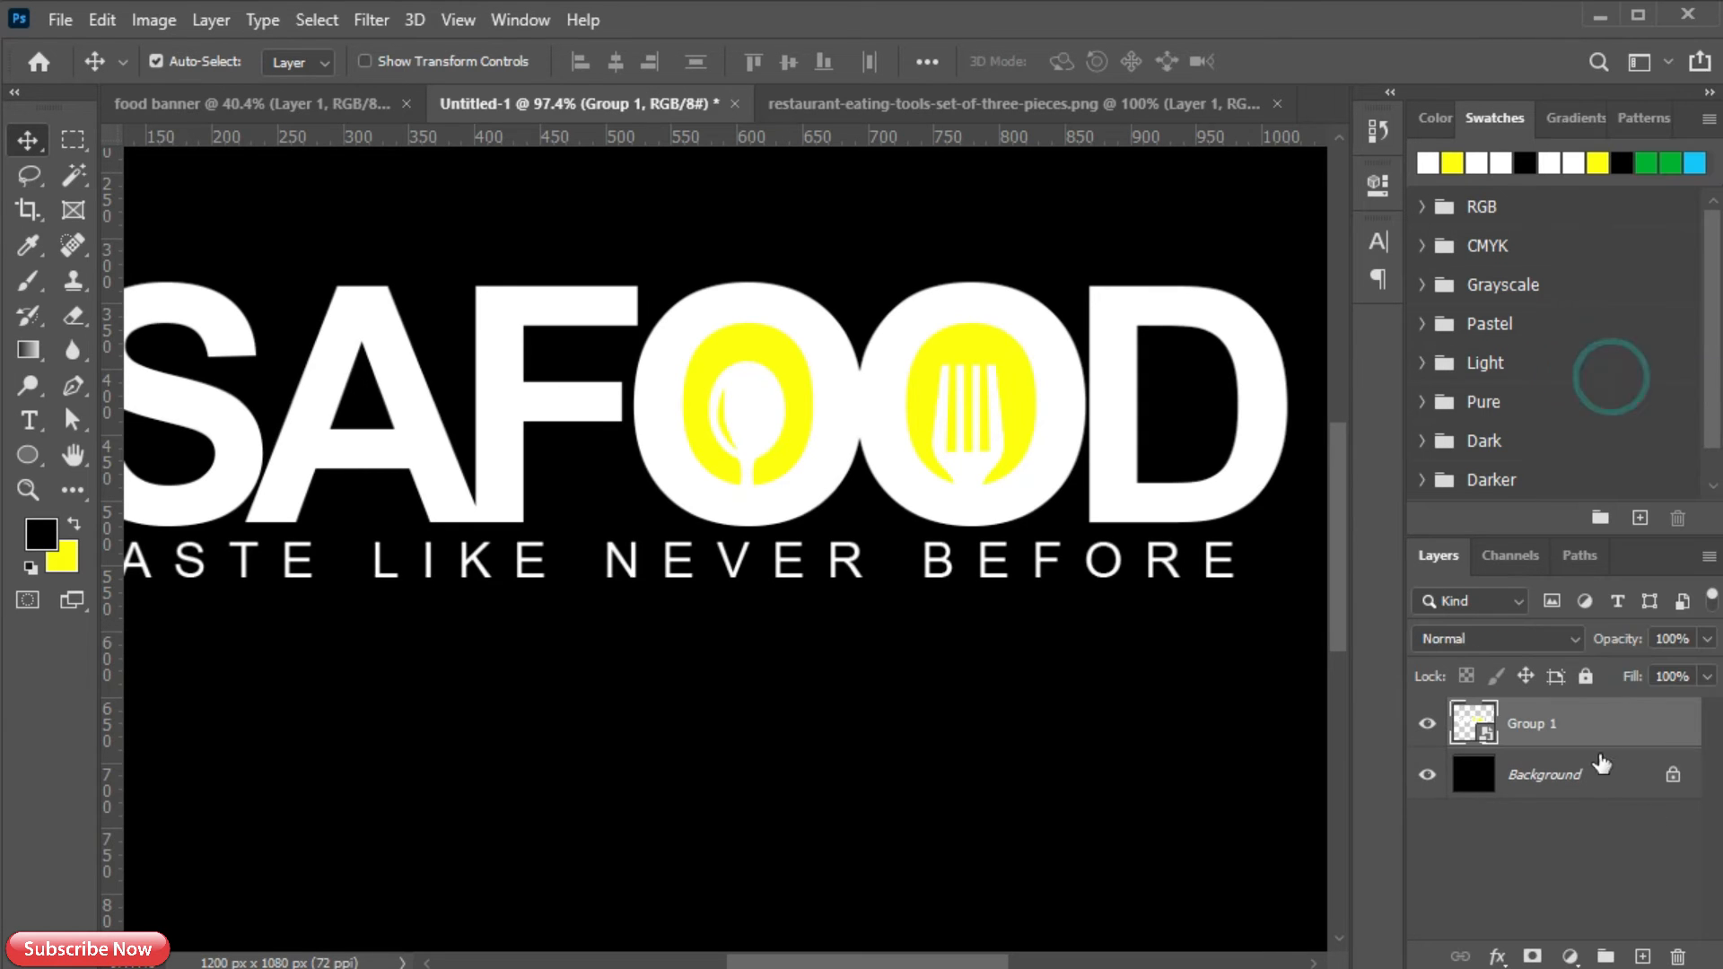
- Copy the logo smart object into the food banner document and scale it to 24.10% at the lower-left guide corner
{"action": "key", "text": "ctrl"}
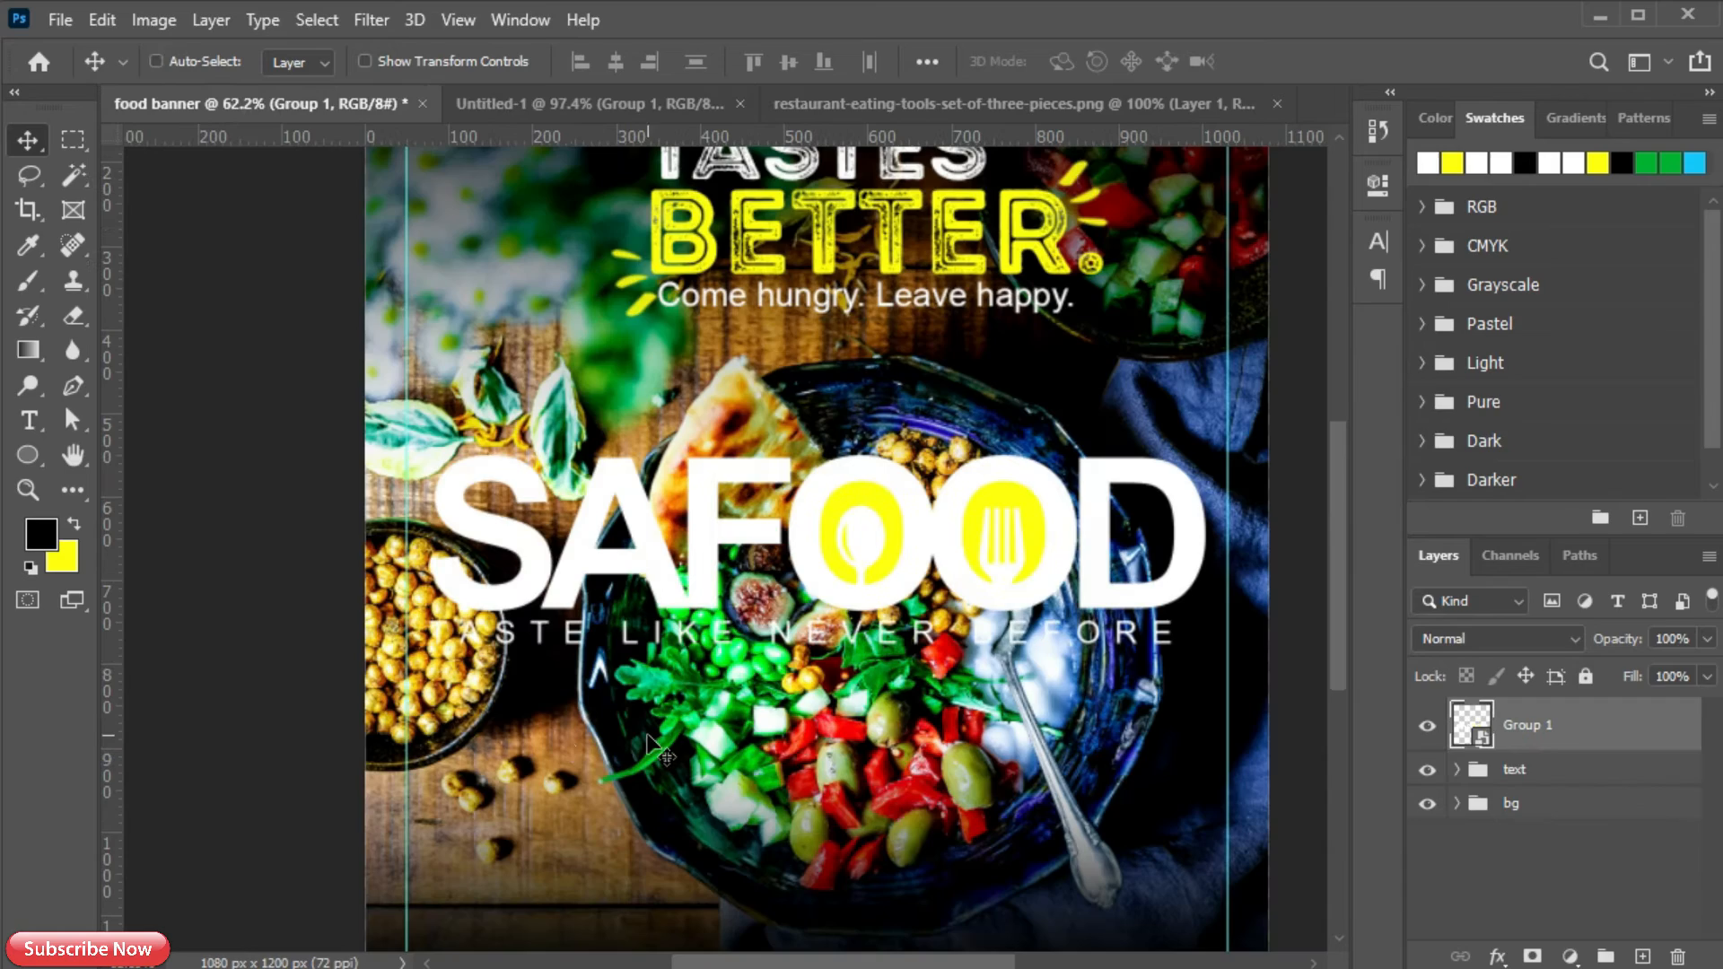
{"action": "left_click_drag", "start_coordinate": [577, 731], "coordinate": [644, 578]}
{"action": "key", "text": "ctrl+t"}
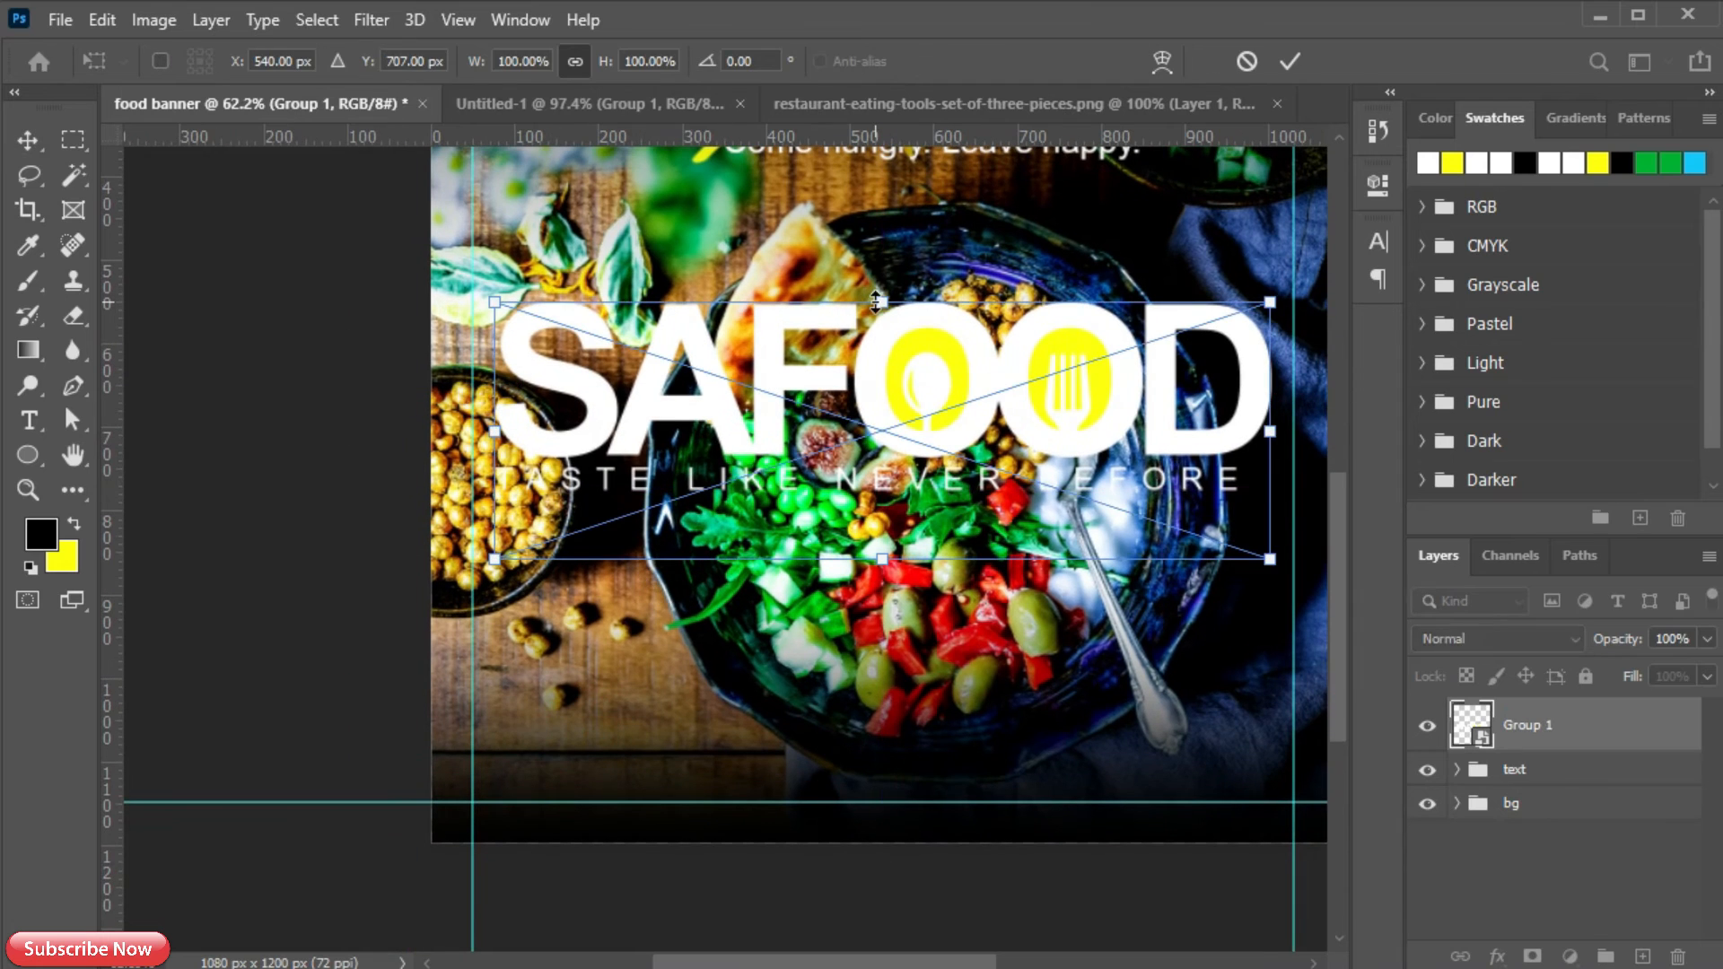
{"action": "left_click_drag", "start_coordinate": [498, 606], "coordinate": [640, 558]}
{"action": "left_click_drag", "start_coordinate": [814, 462], "coordinate": [608, 744]}
{"action": "left_click_drag", "start_coordinate": [919, 681], "coordinate": [617, 782]}
{"action": "left_click_drag", "start_coordinate": [512, 819], "coordinate": [551, 787]}
{"action": "left_click", "coordinate": [1290, 61]}
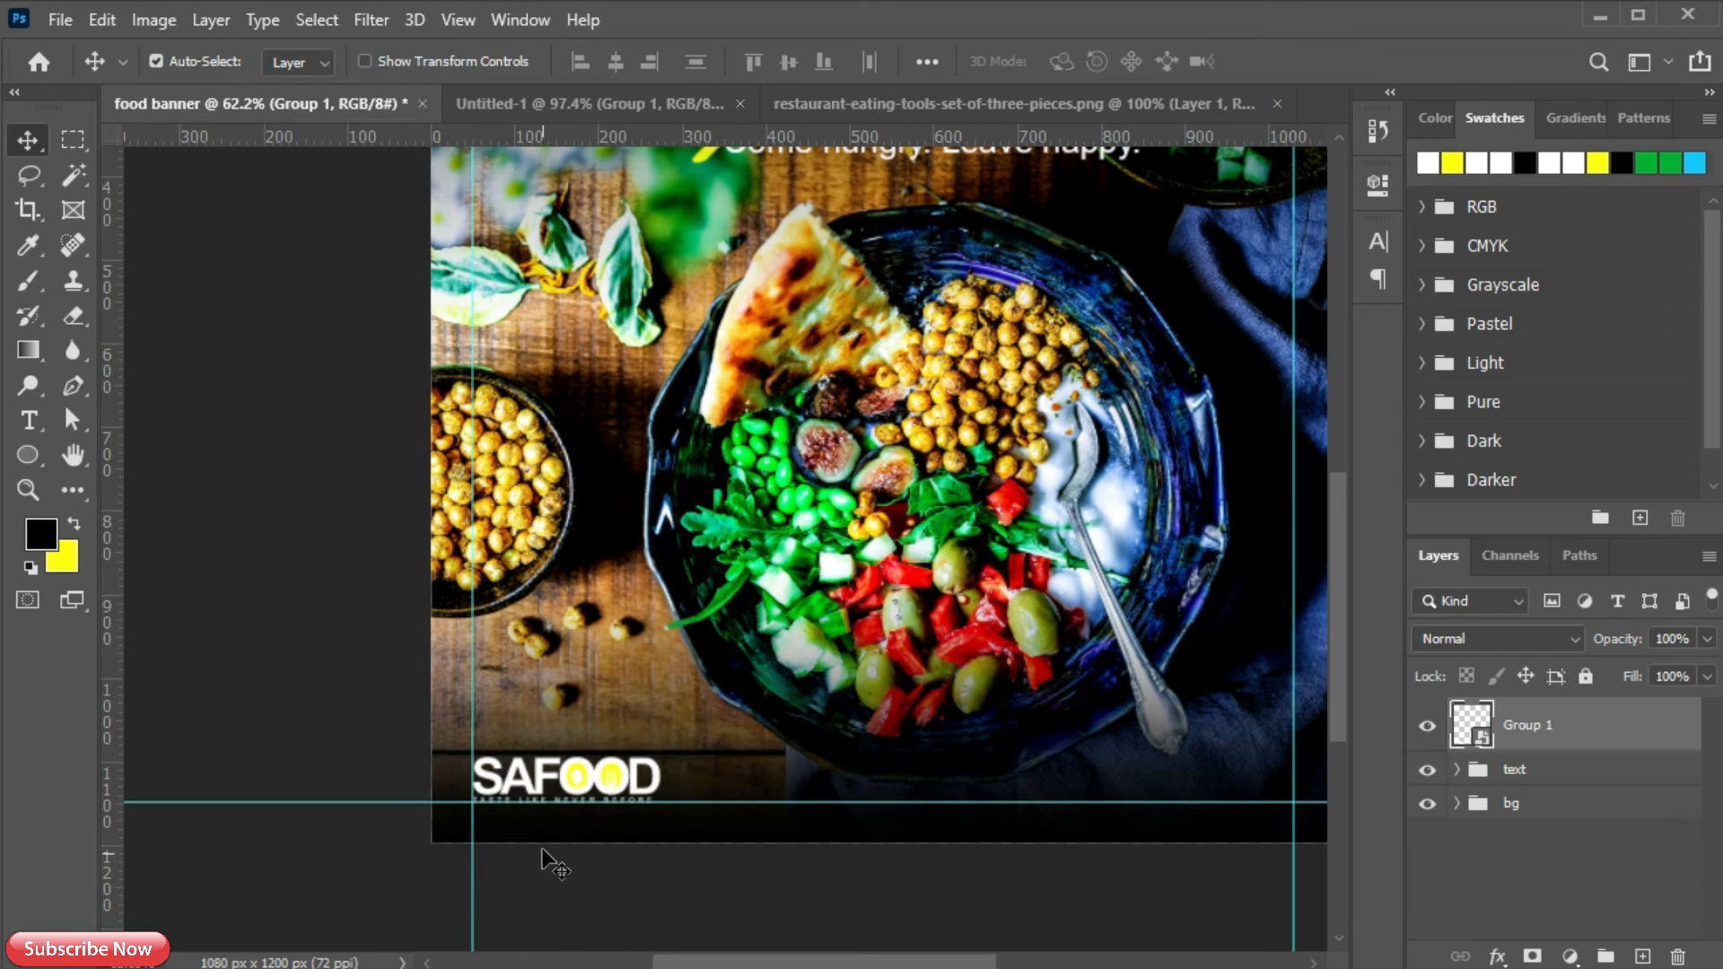
- Nudge the logo up so its tagline rests on the lower guide, and group it as "logo"
{"action": "scroll", "coordinate": [555, 837], "scroll_direction": "up", "scroll_amount": 5}
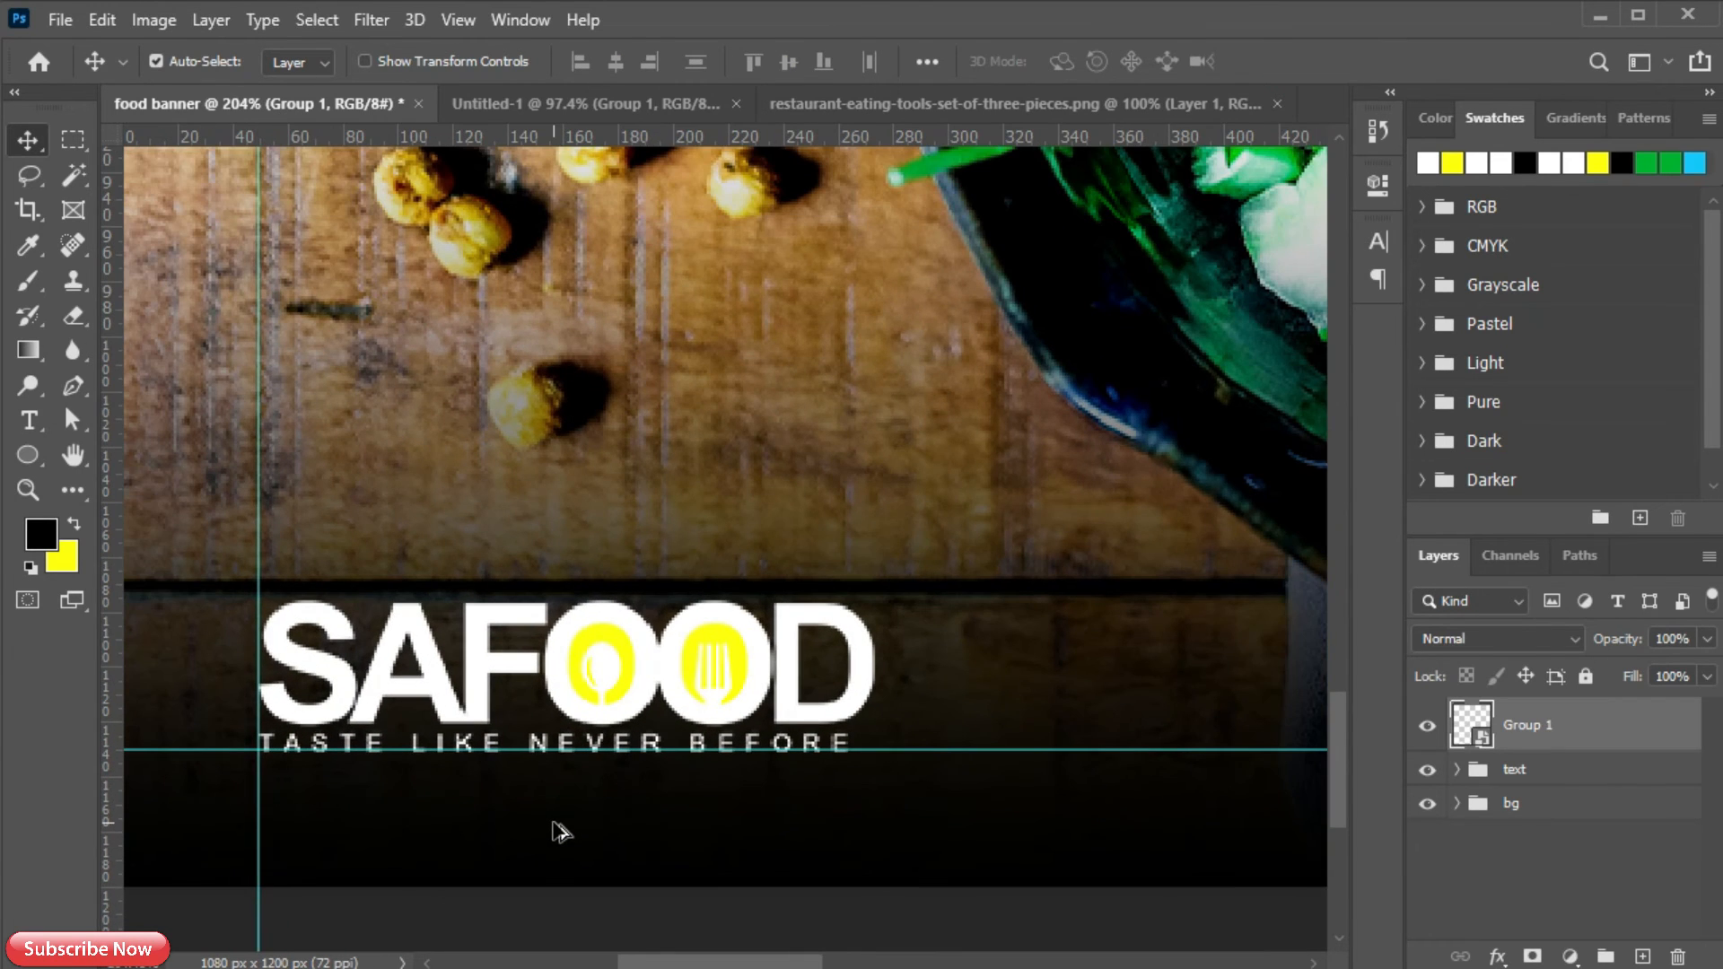
{"action": "key", "text": "ctrl+t"}
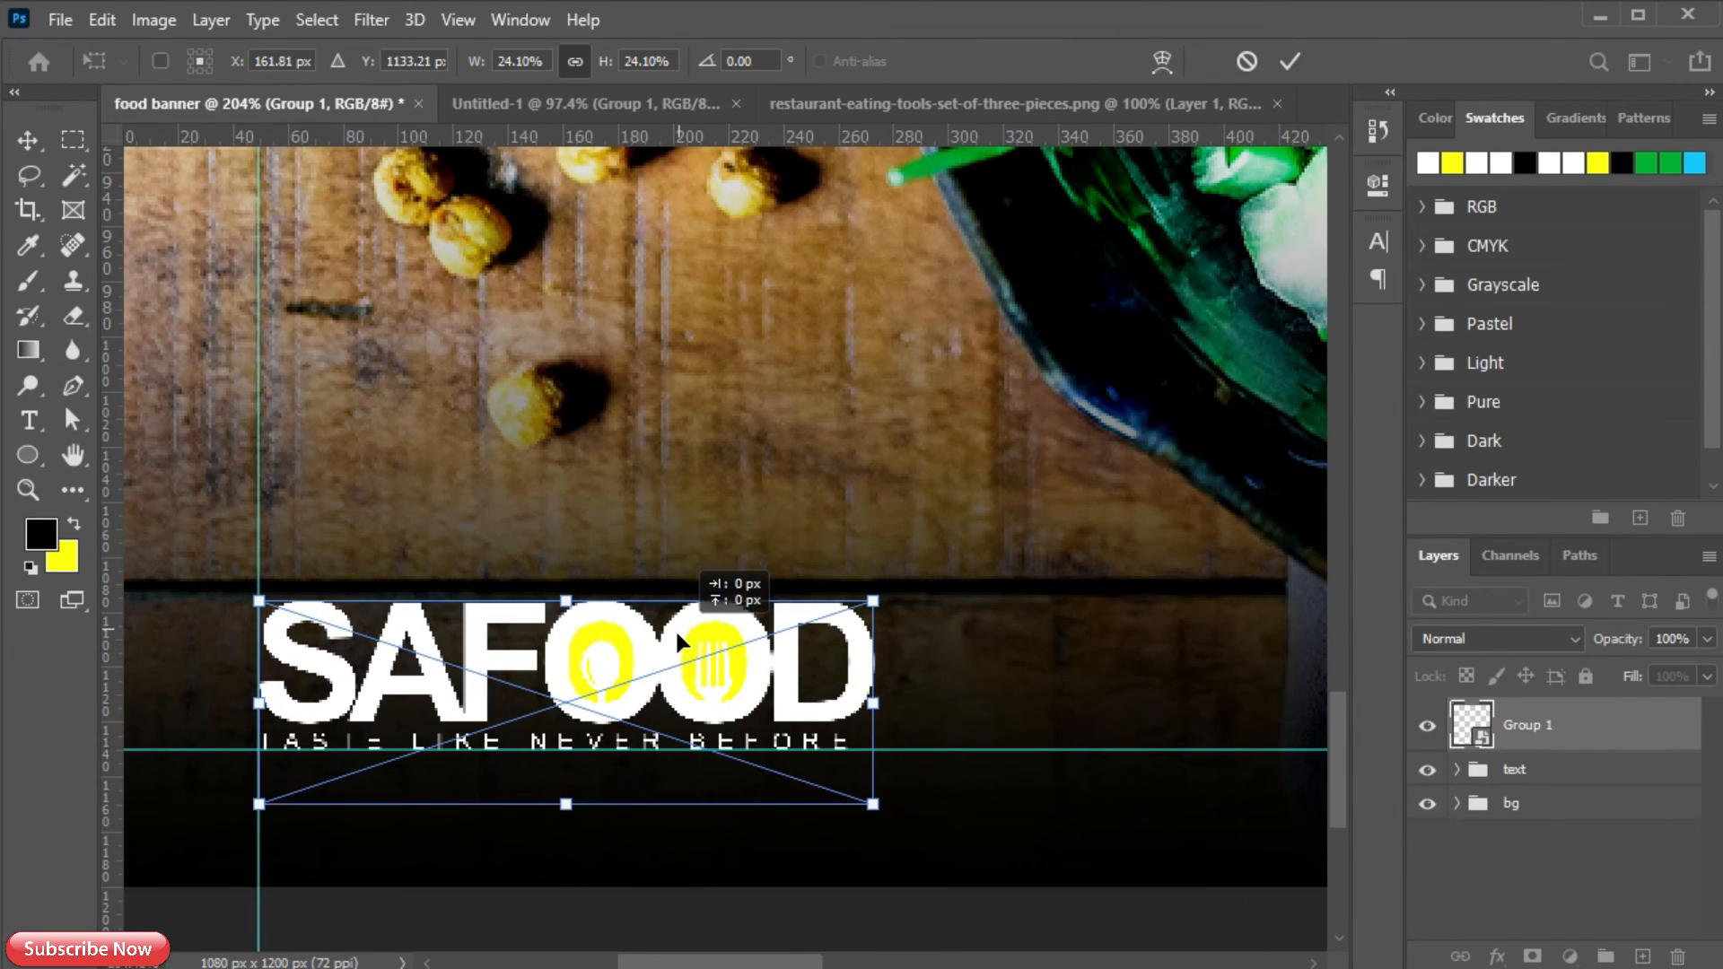
{"action": "left_click", "coordinate": [1292, 61]}
{"action": "key", "text": "ctrl+0"}
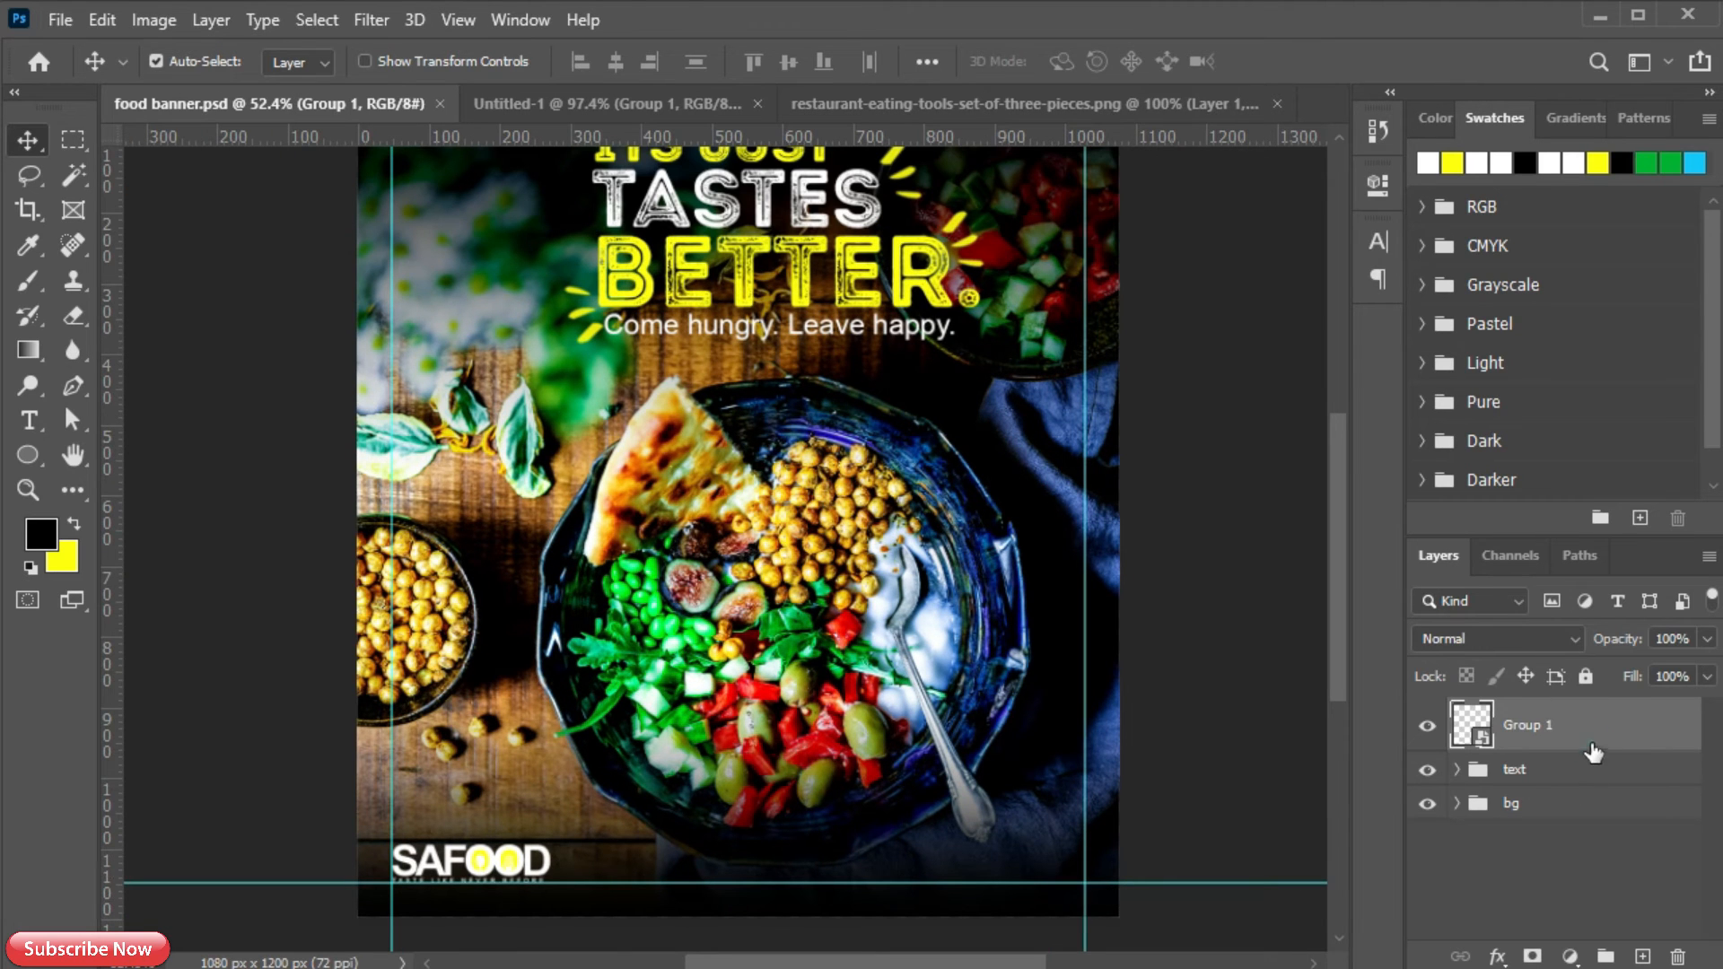
{"action": "key", "text": "ctrl+g"}
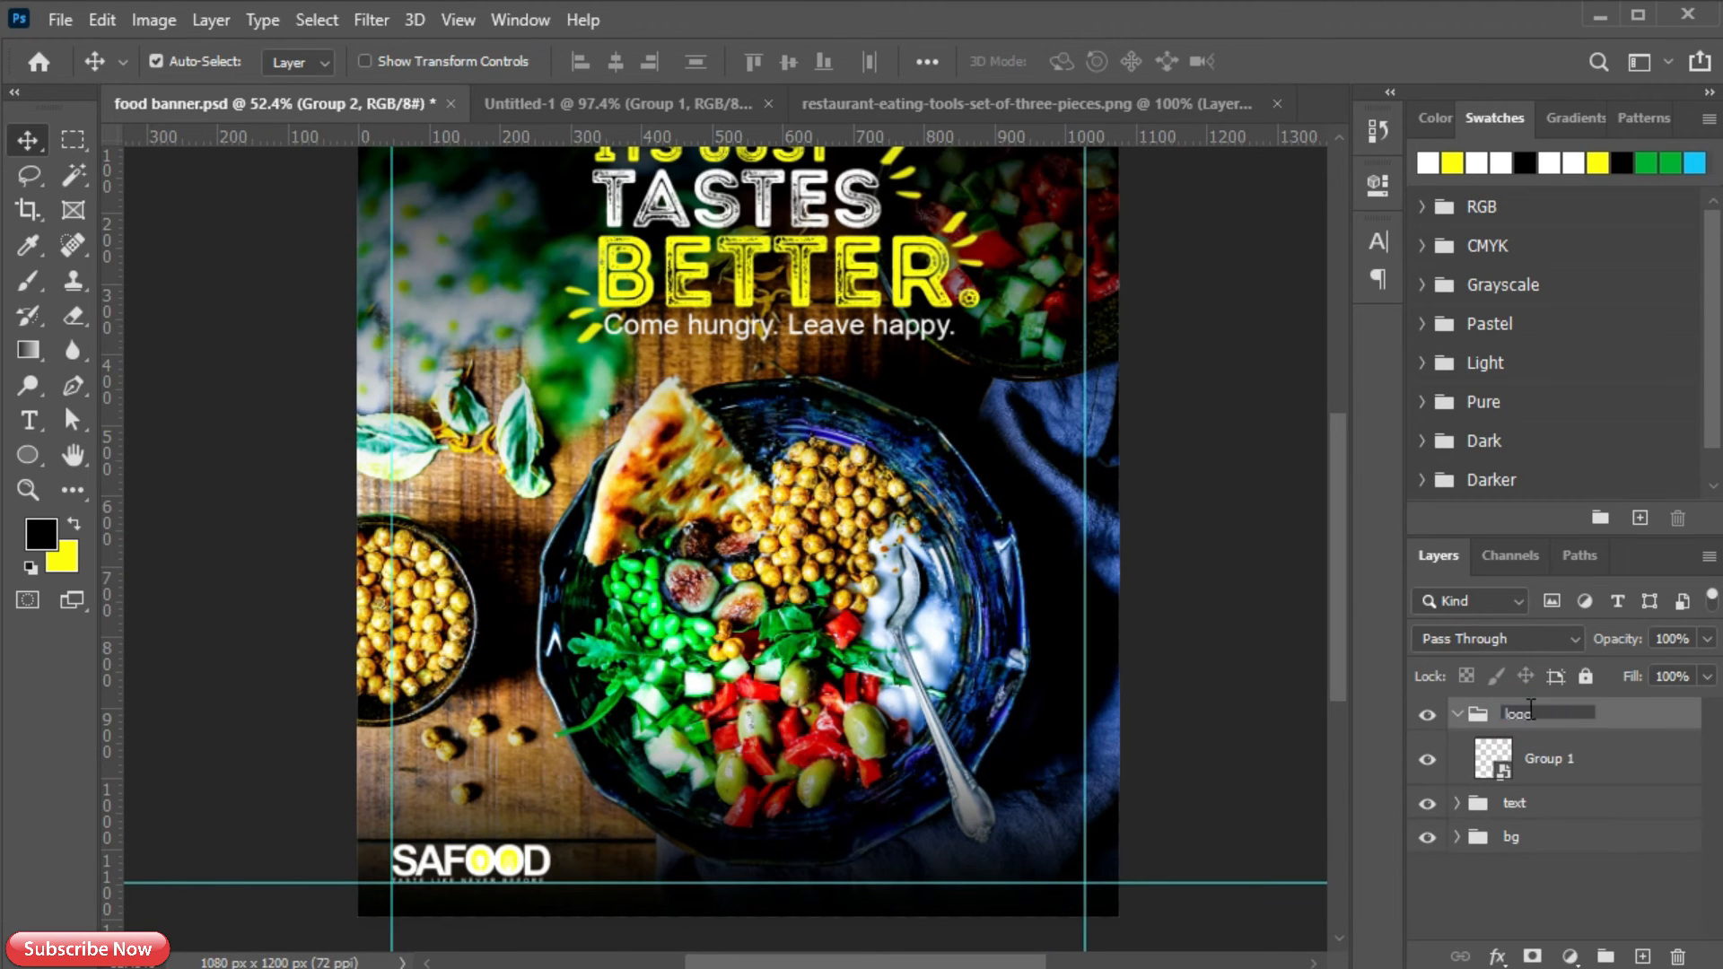
{"action": "left_click", "coordinate": [1455, 716]}
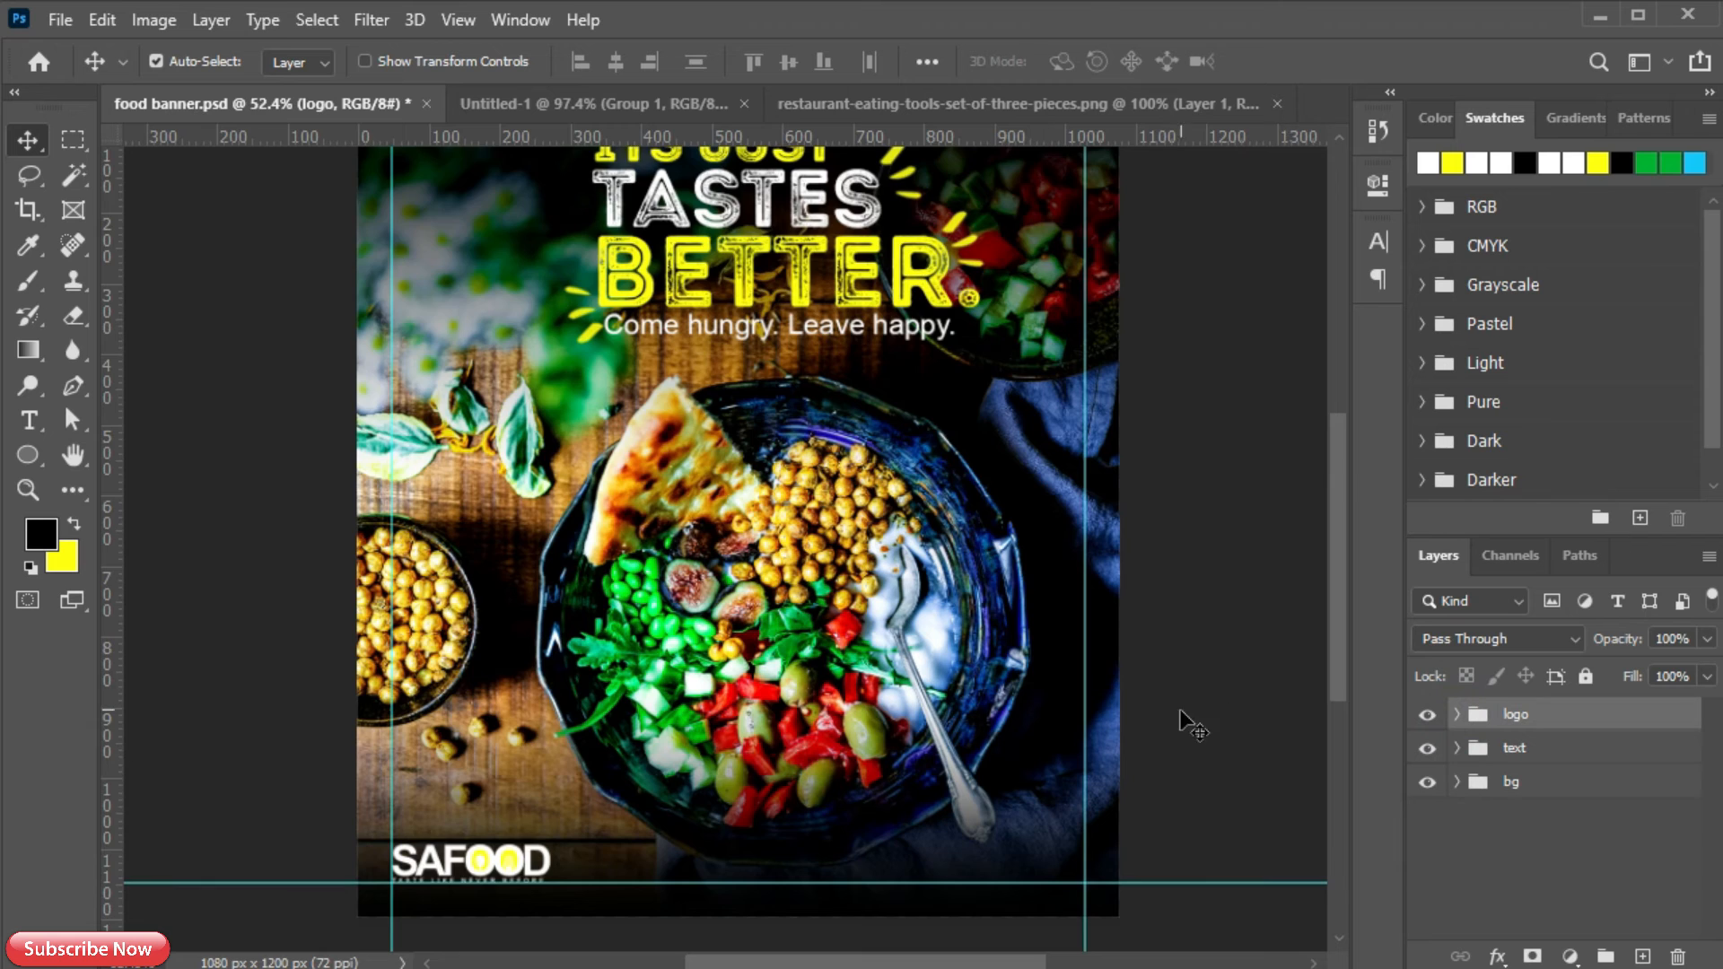
- Add the white Arial text line "Post your review using" near the banner's lower-right guide corner
{"action": "scroll", "coordinate": [981, 863], "scroll_direction": "up", "scroll_amount": 5}
{"action": "key", "text": "t"}
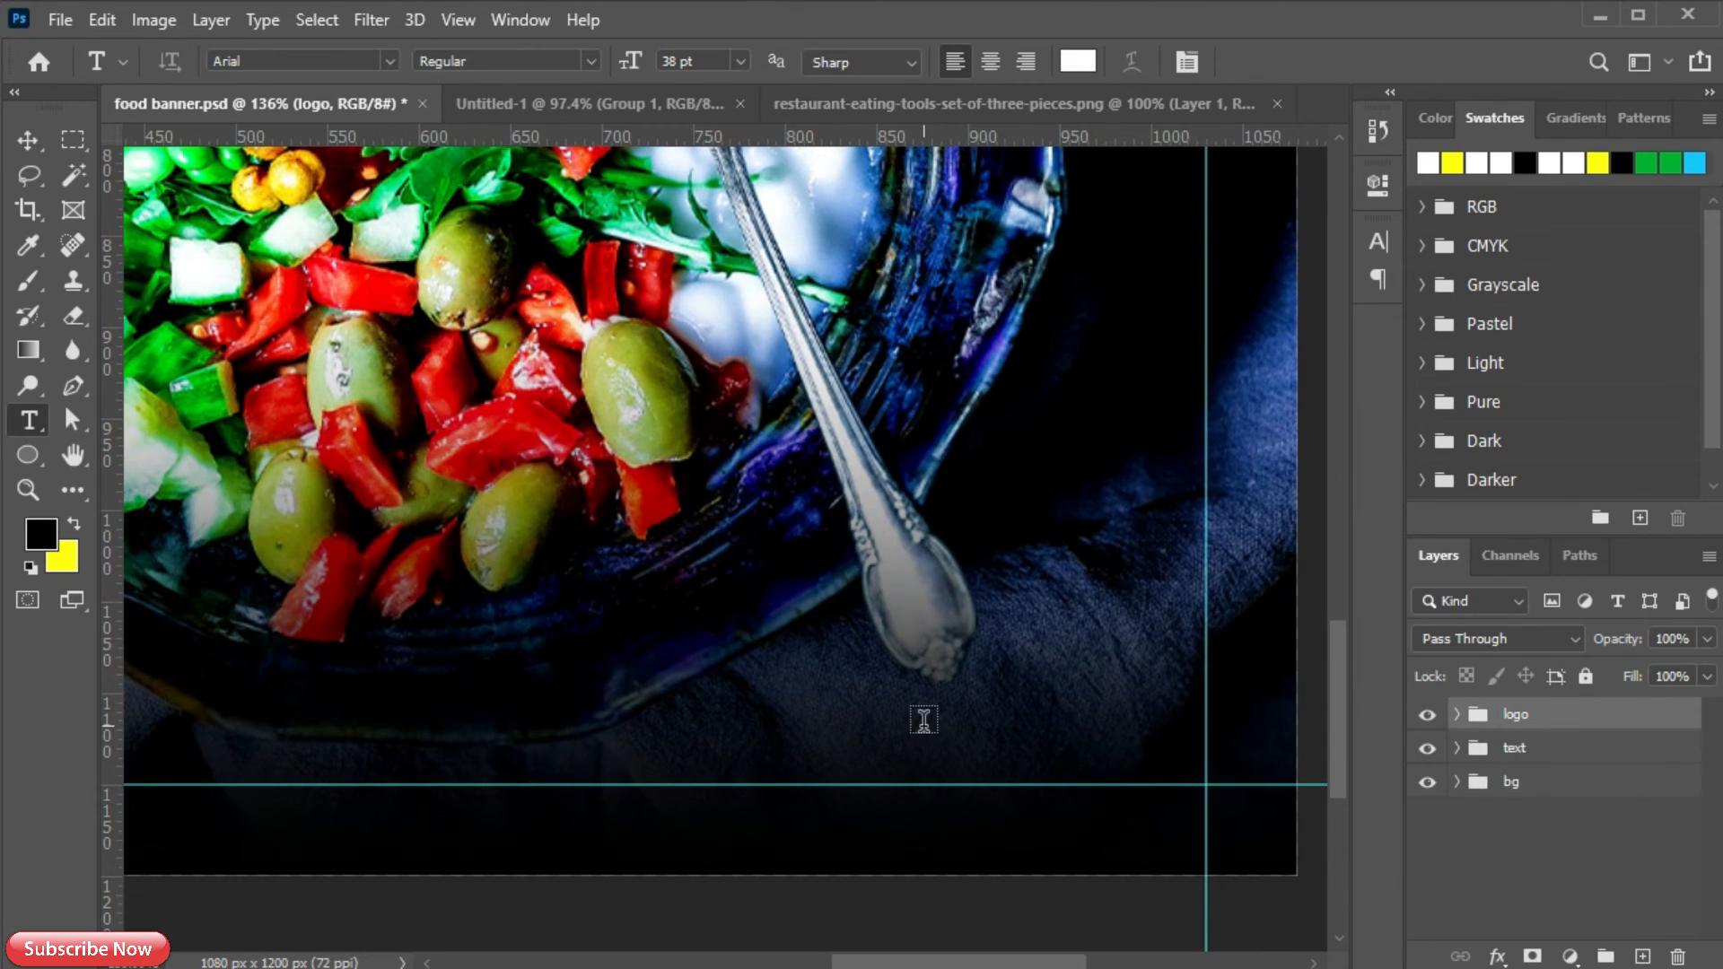
{"action": "left_click", "coordinate": [802, 761]}
{"action": "type", "text": "POST YO"}
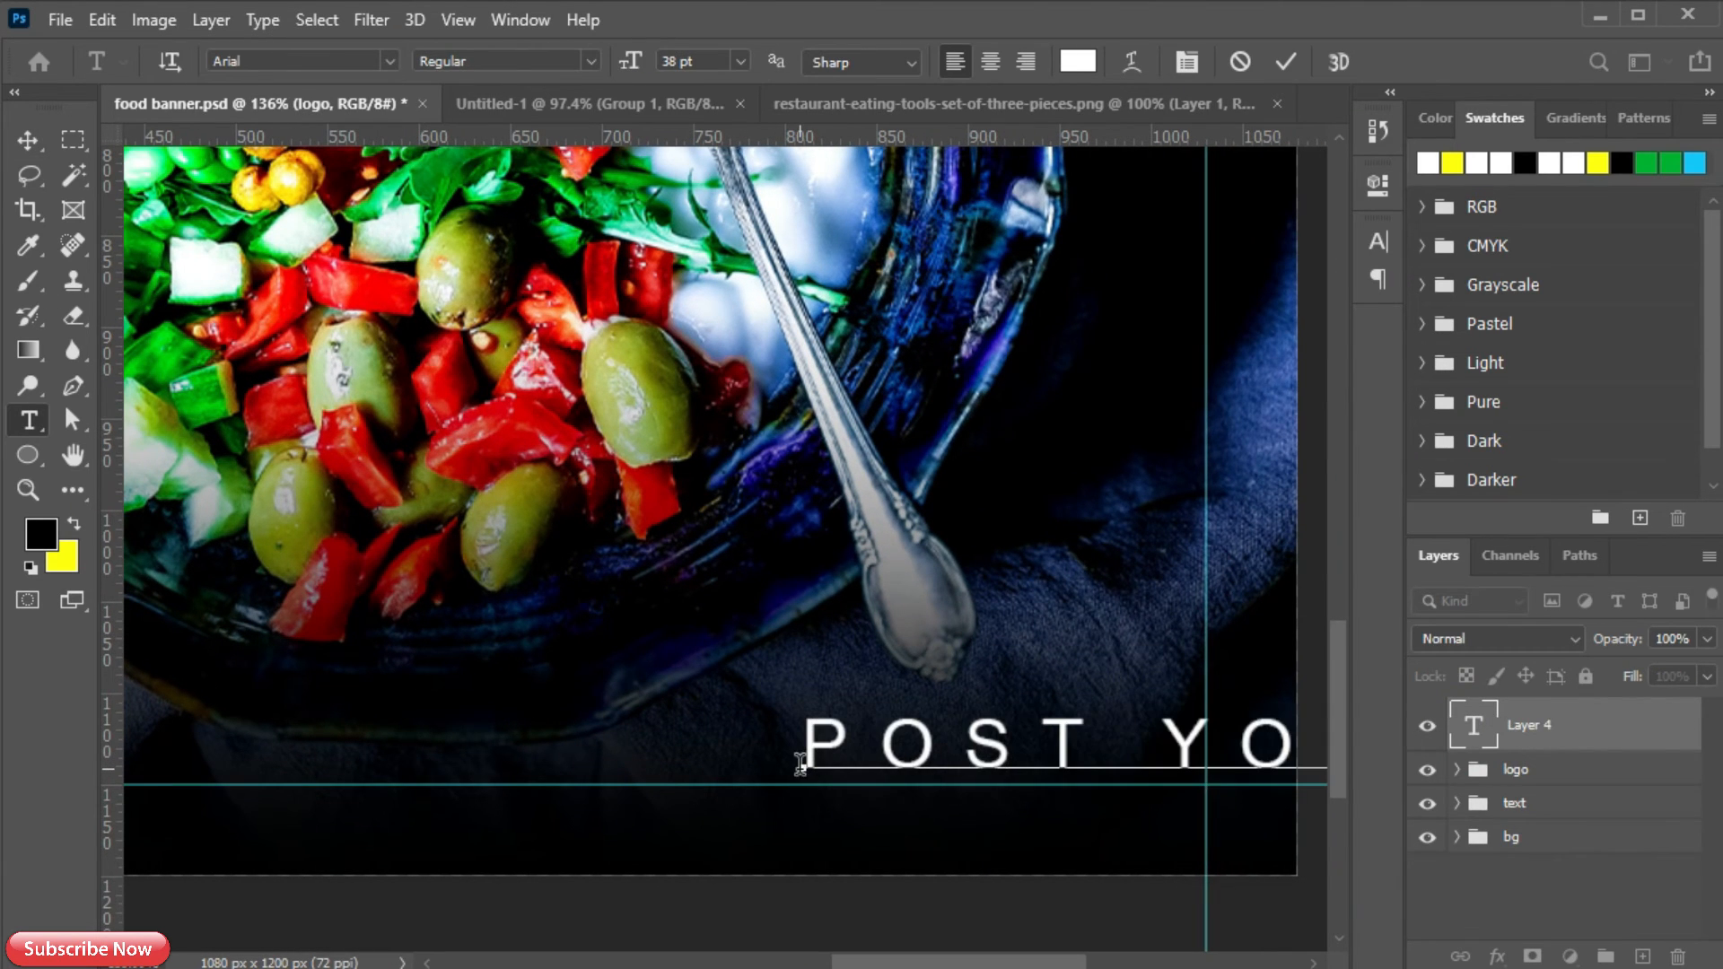
{"action": "key", "text": "ctrl+Return"}
- Set the review line's size to 21 pt with 340 tracking and move its end to the right guide
{"action": "left_click", "coordinate": [1378, 241]}
{"action": "left_click", "coordinate": [1184, 312]}
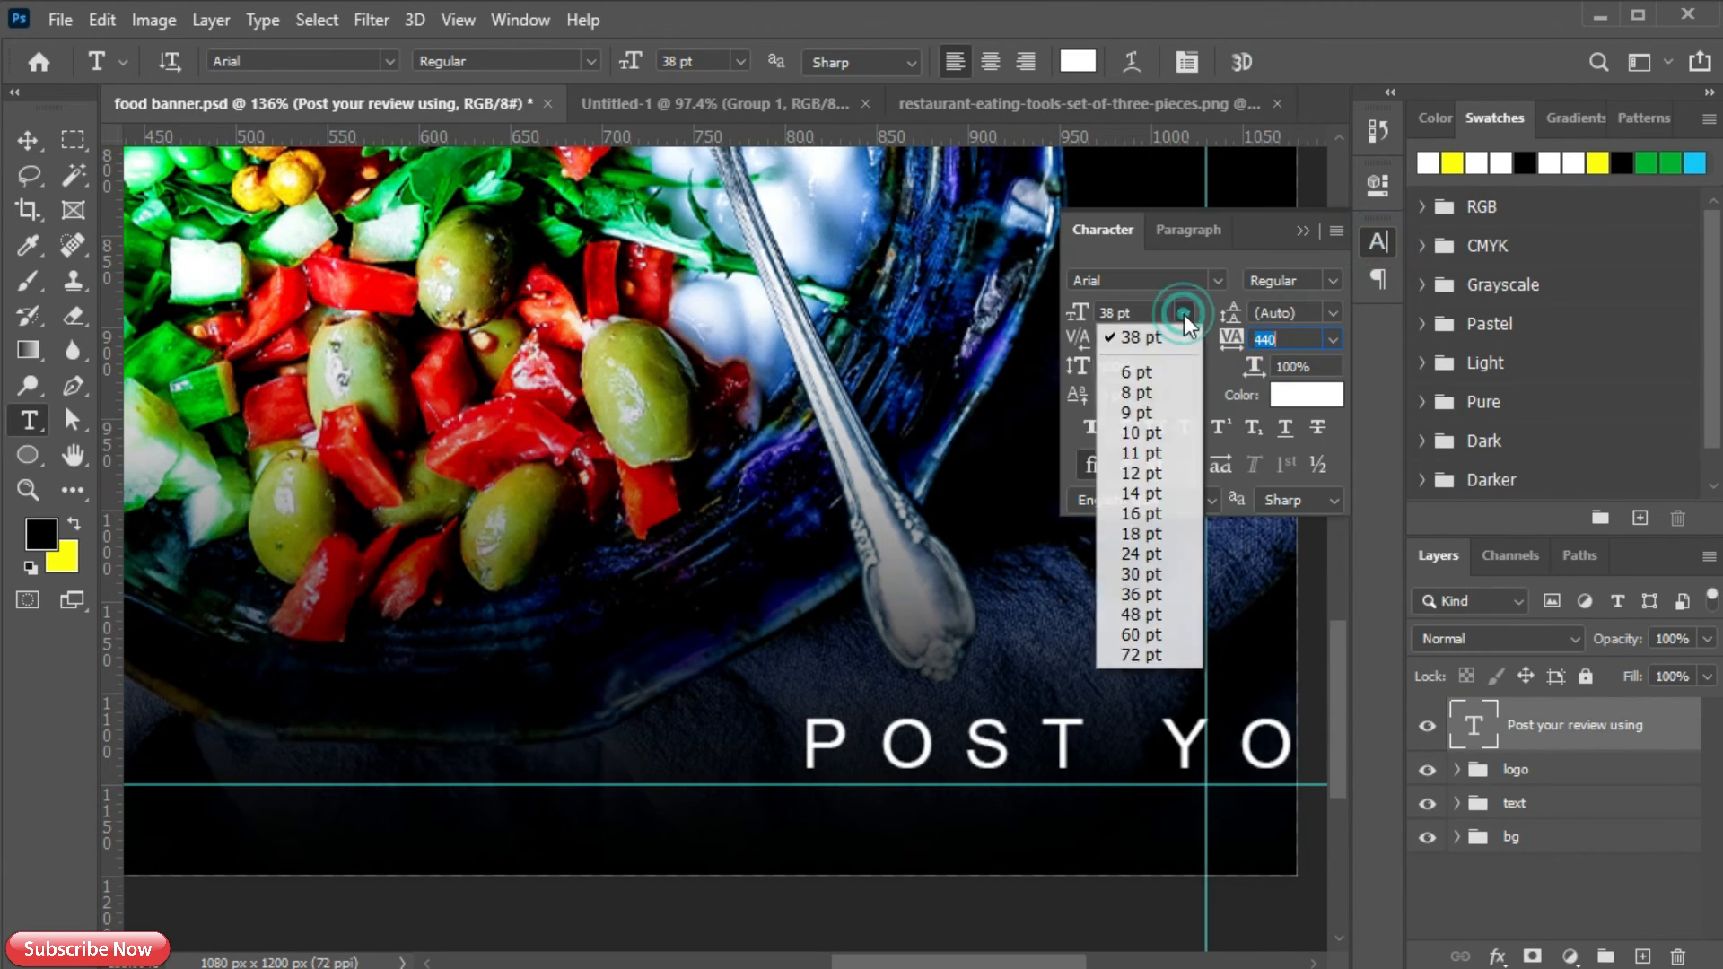
{"action": "left_click", "coordinate": [1157, 554]}
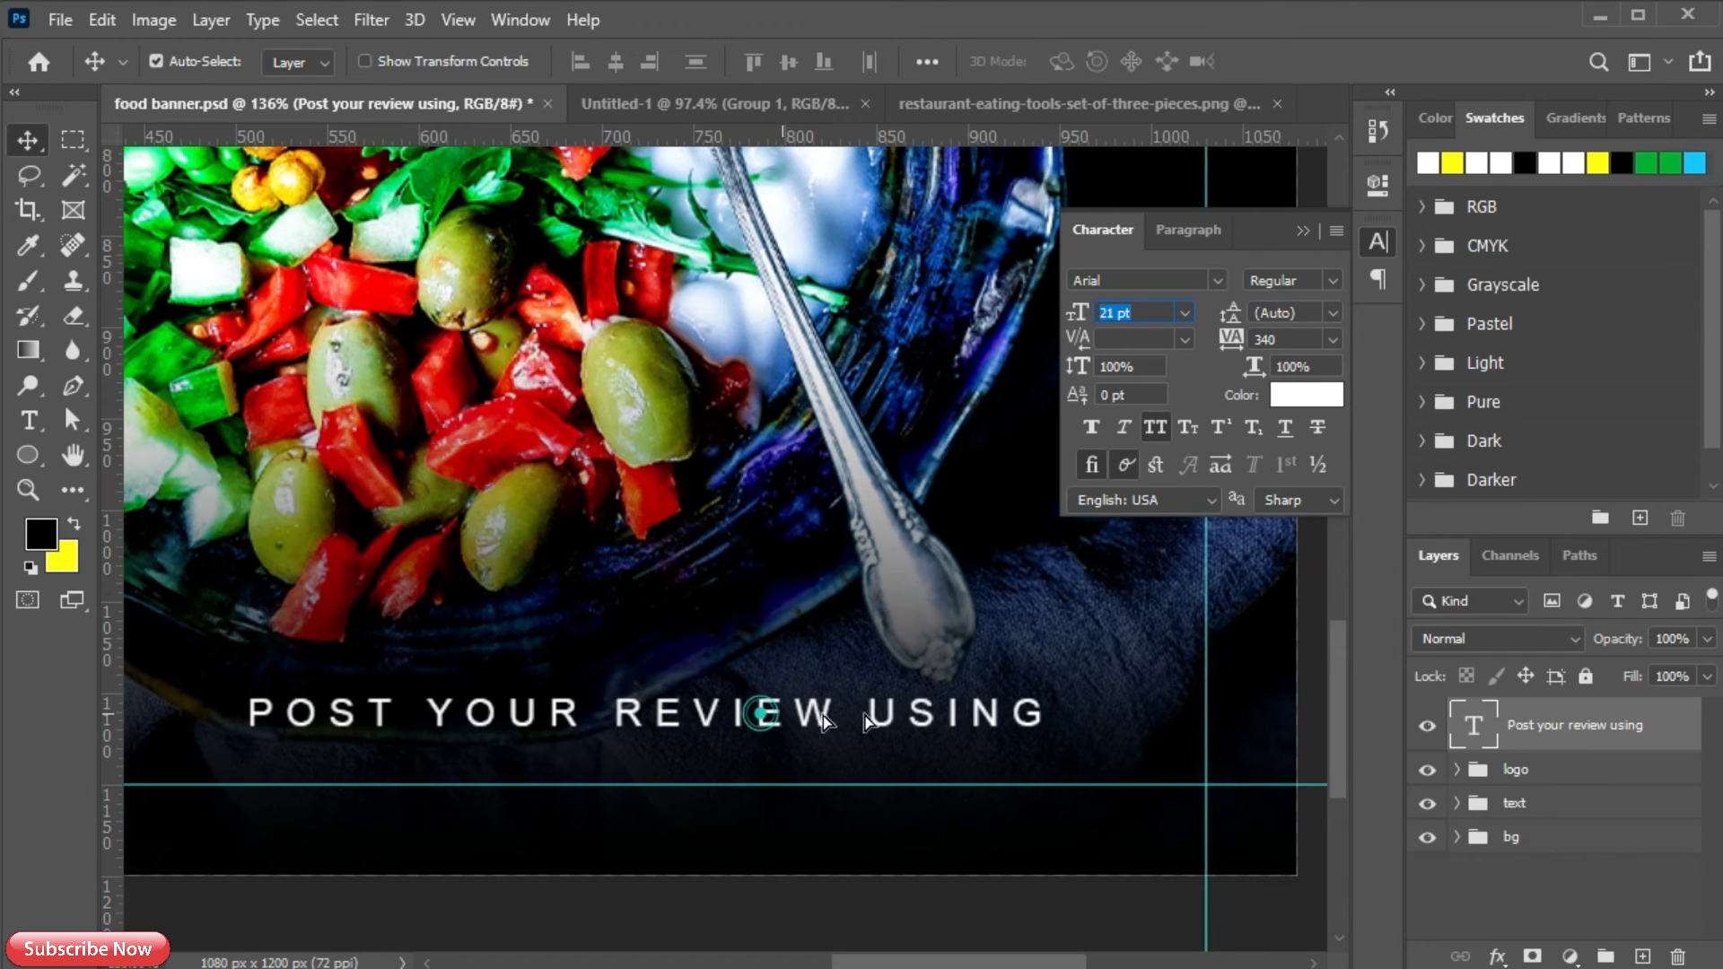
{"action": "left_click_drag", "start_coordinate": [763, 714], "coordinate": [1098, 704]}
{"action": "key", "text": "ctrl+z"}
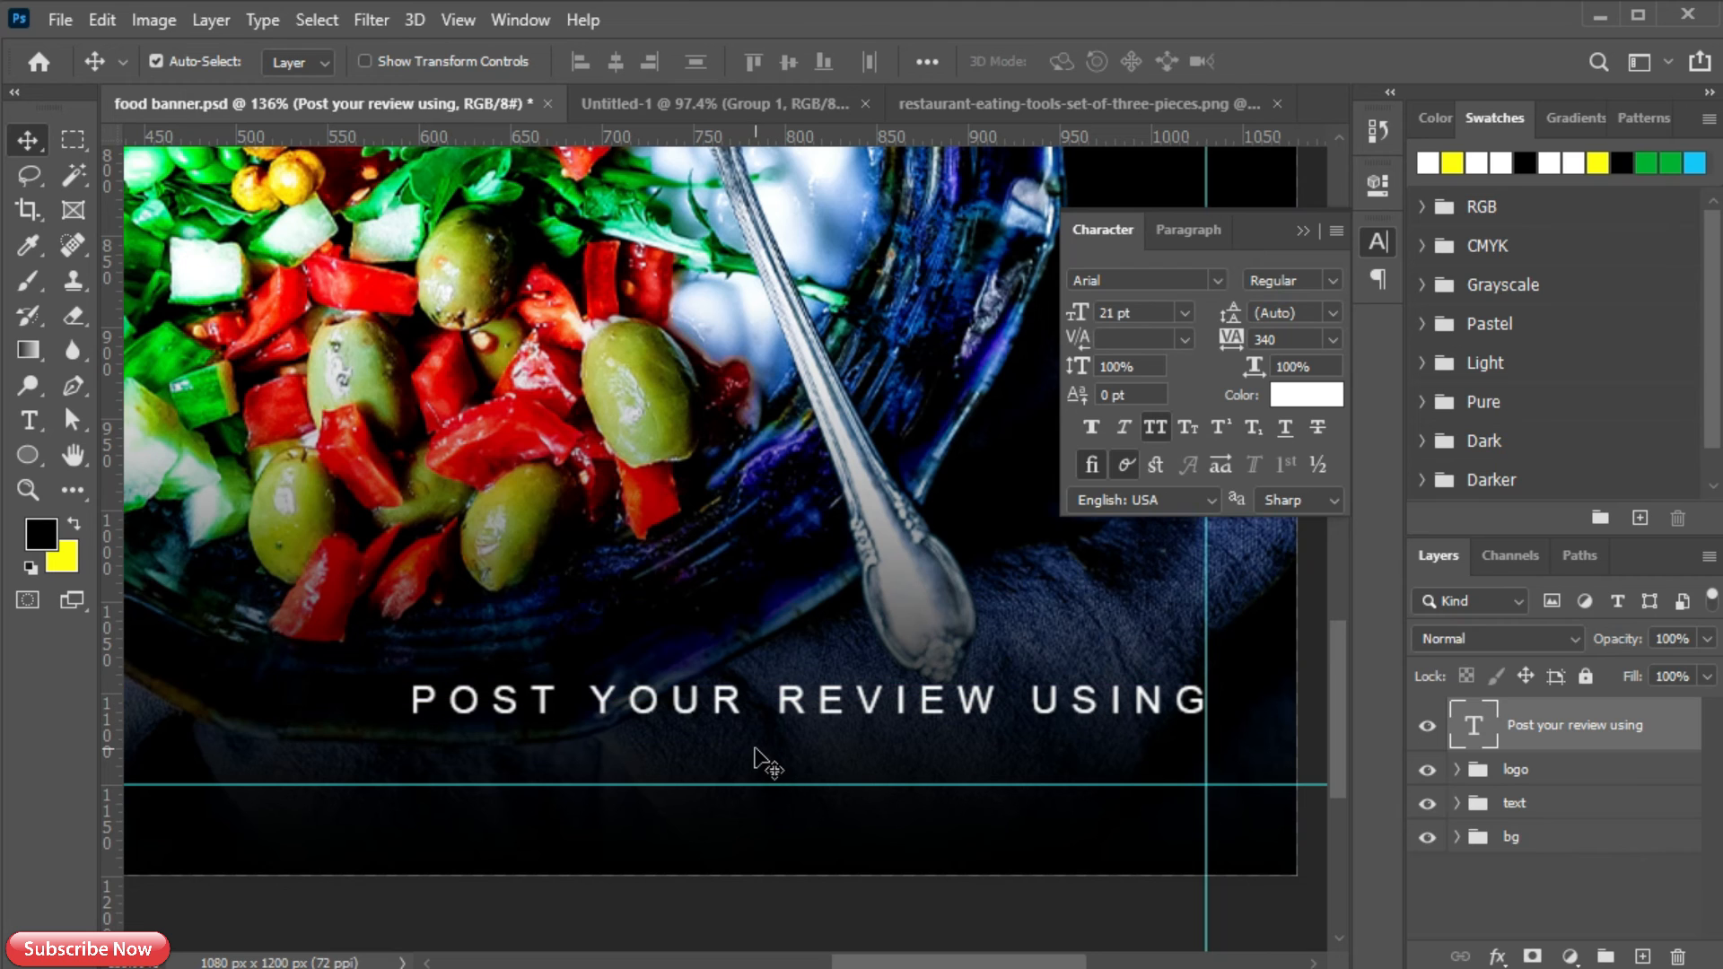
- Add the text "#SAFOOD" below the review line and make its "SA" bold
{"action": "key", "text": "t"}
{"action": "left_click", "coordinate": [712, 761]}
{"action": "type", "text": "#SAFOOD"}
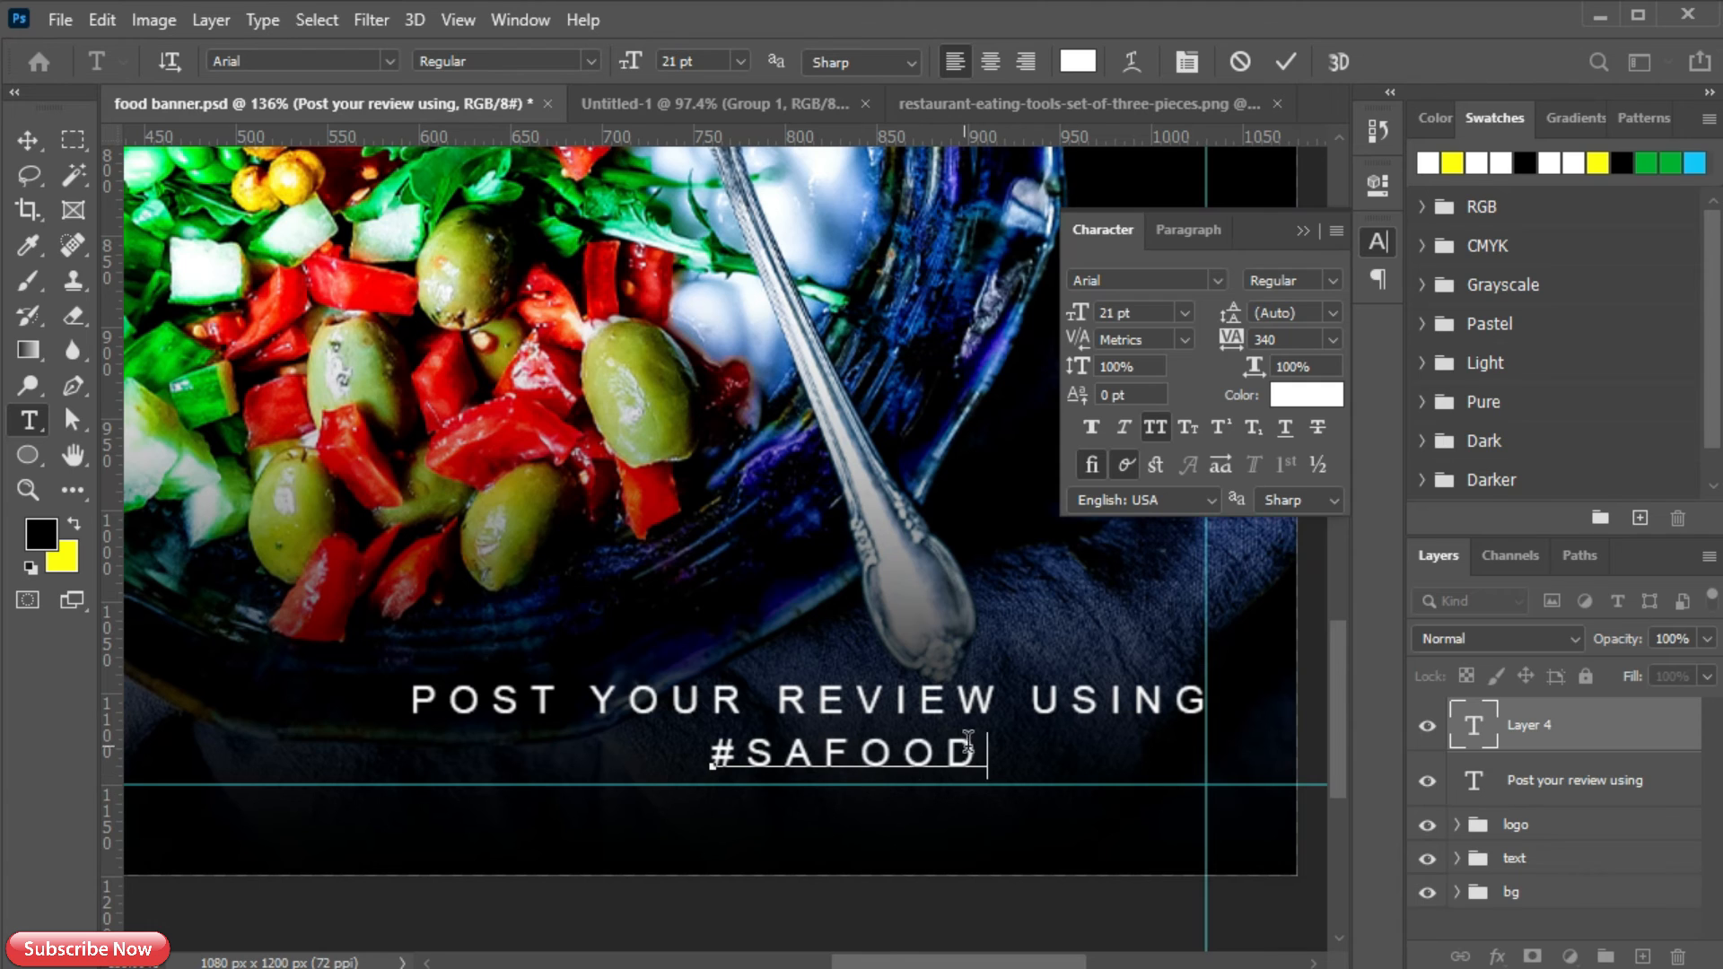
{"action": "left_click_drag", "start_coordinate": [968, 741], "coordinate": [745, 754]}
{"action": "left_click", "coordinate": [1330, 278]}
{"action": "left_click", "coordinate": [1292, 479]}
{"action": "left_click", "coordinate": [1328, 278]}
{"action": "key", "text": "Escape"}
{"action": "key", "text": "ctrl+Return"}
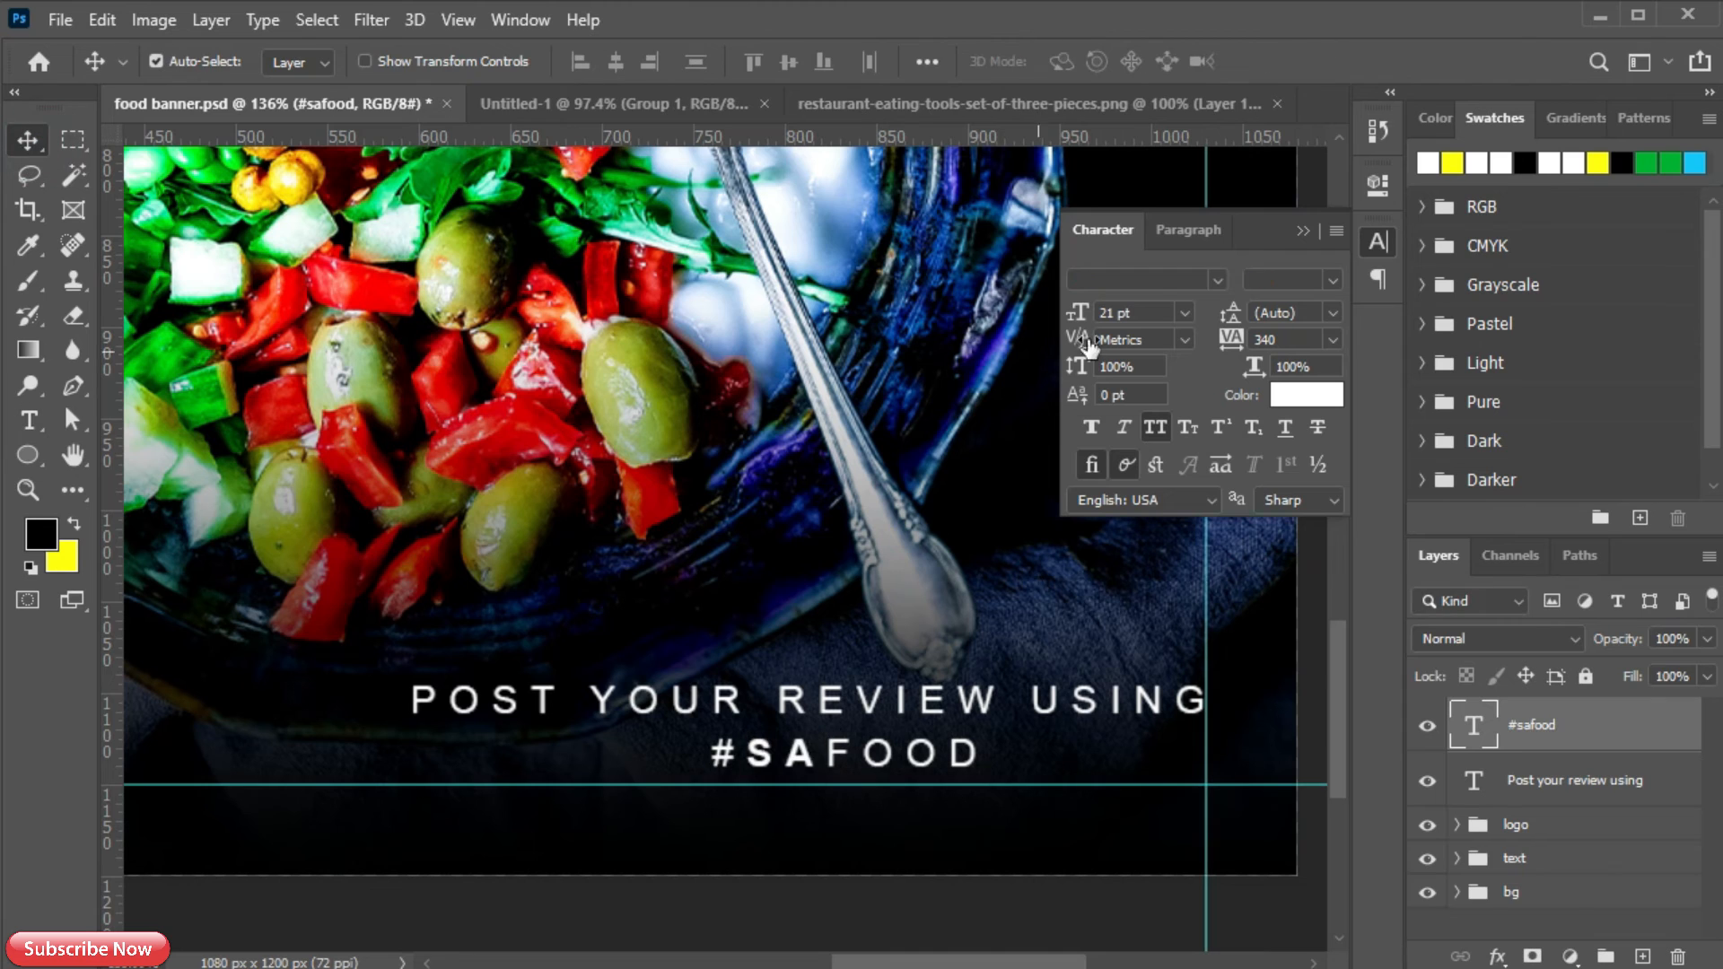
- Set the "#SAFOOD" text's size to 30 pt and its tracking to 0
{"action": "left_click", "coordinate": [1330, 341]}
{"action": "left_click", "coordinate": [1312, 657]}
{"action": "left_click", "coordinate": [1183, 314]}
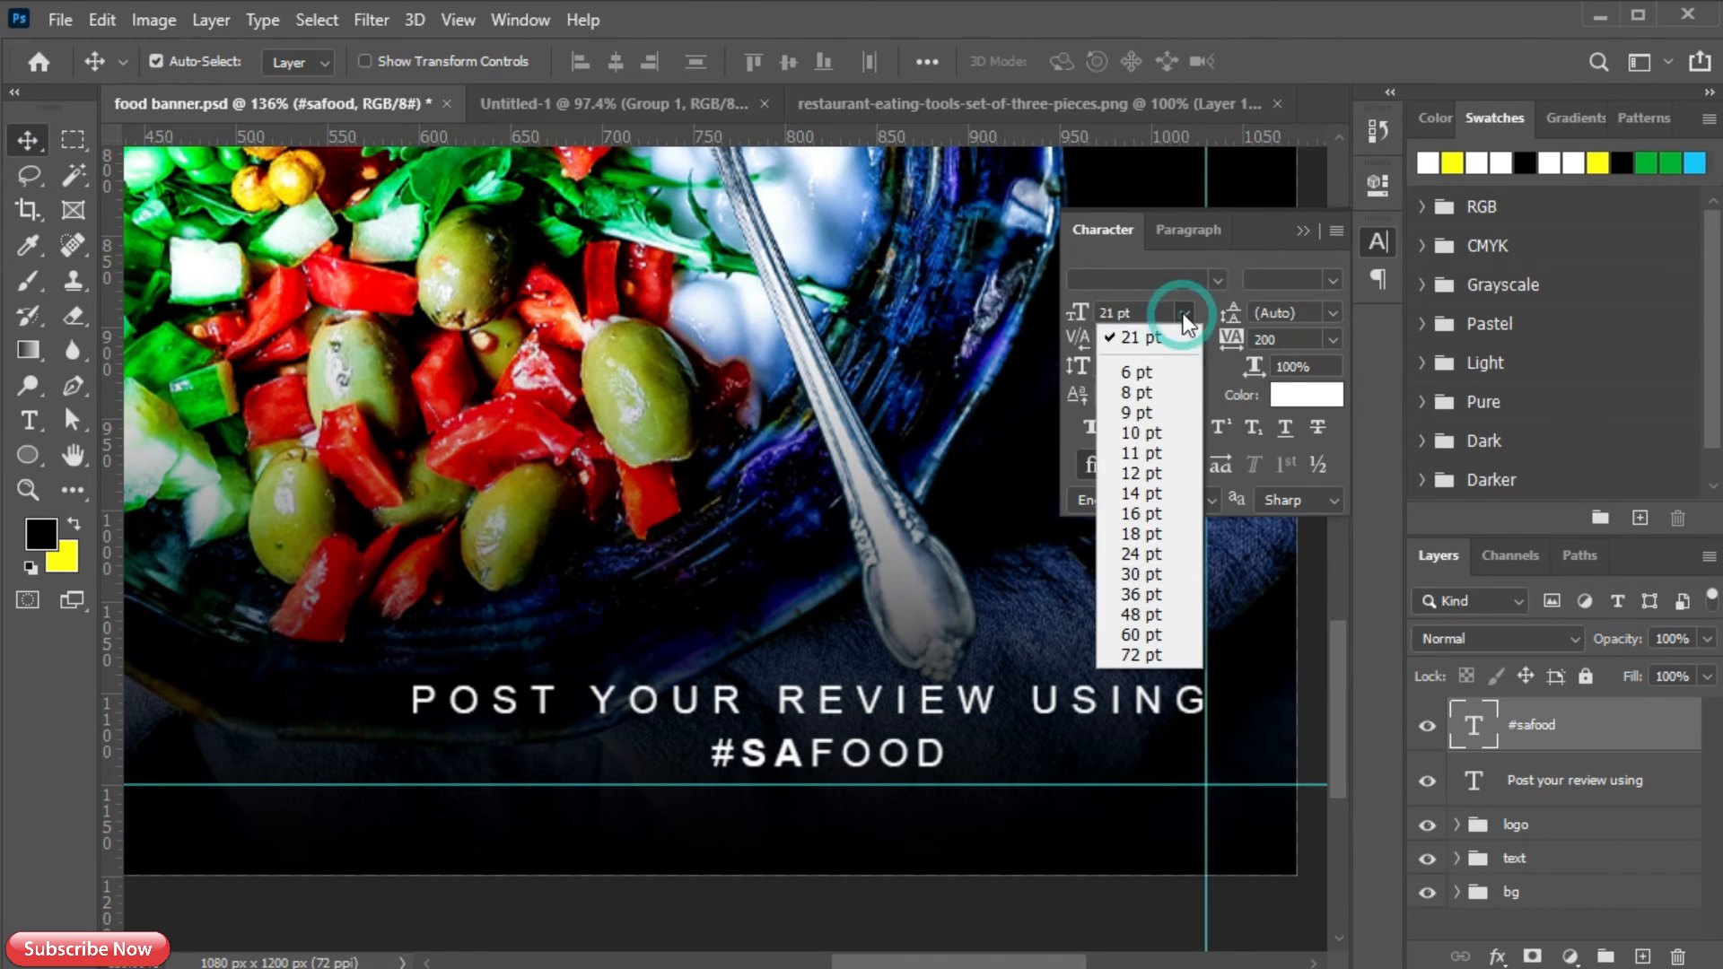
{"action": "left_click", "coordinate": [1141, 575]}
{"action": "left_click", "coordinate": [1335, 339]}
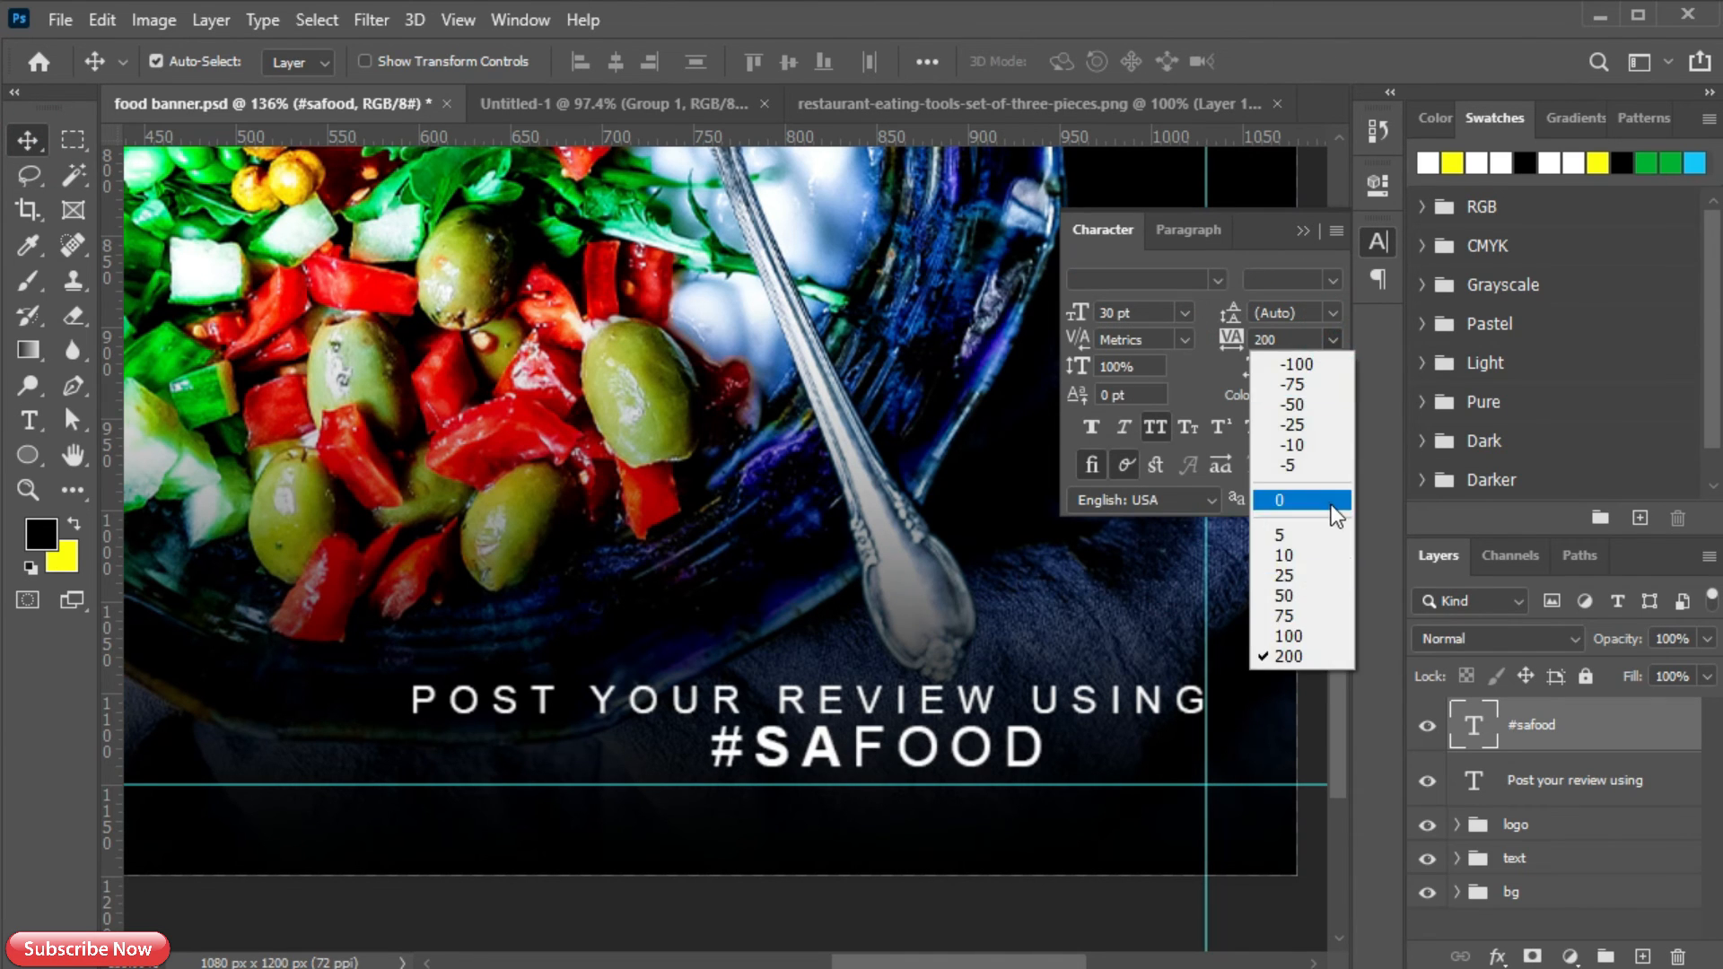
{"action": "left_click", "coordinate": [1330, 504]}
- Move "#SAFOOD" below the review line so it sits in the lower-right guide corner
{"action": "left_click", "coordinate": [1378, 241]}
{"action": "left_click_drag", "start_coordinate": [859, 744], "coordinate": [1080, 714]}
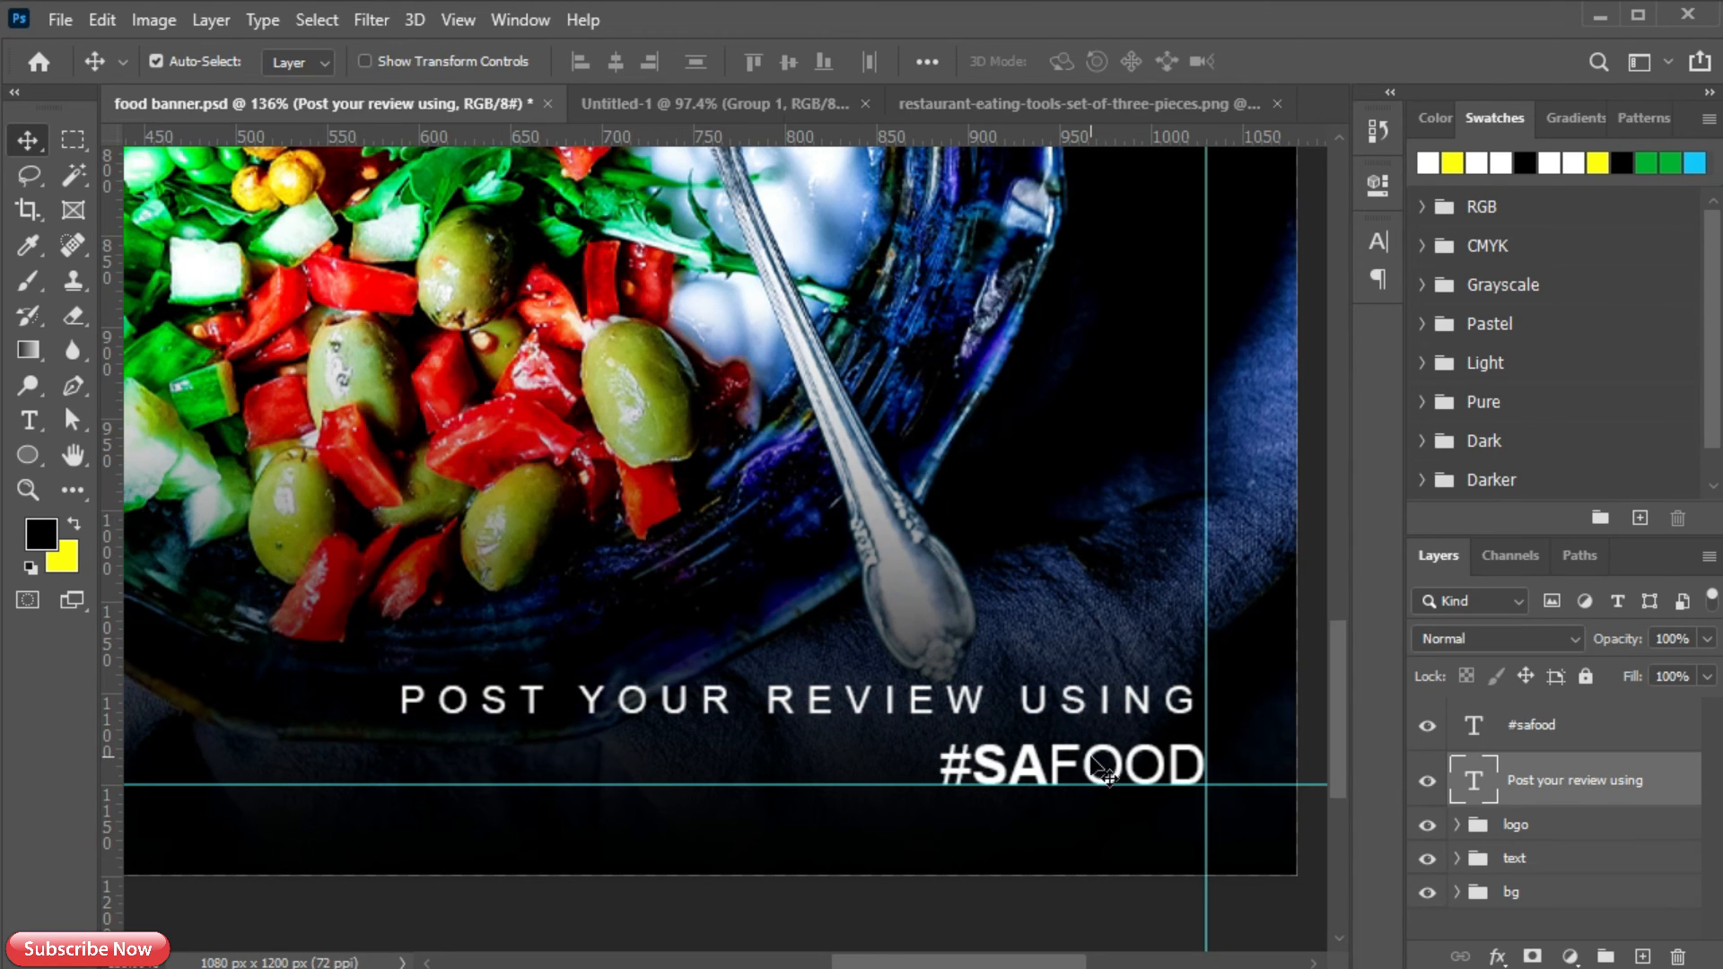
{"action": "left_click", "coordinate": [1104, 772]}
{"action": "left_click", "coordinate": [1377, 240]}
{"action": "left_click", "coordinate": [1301, 232]}
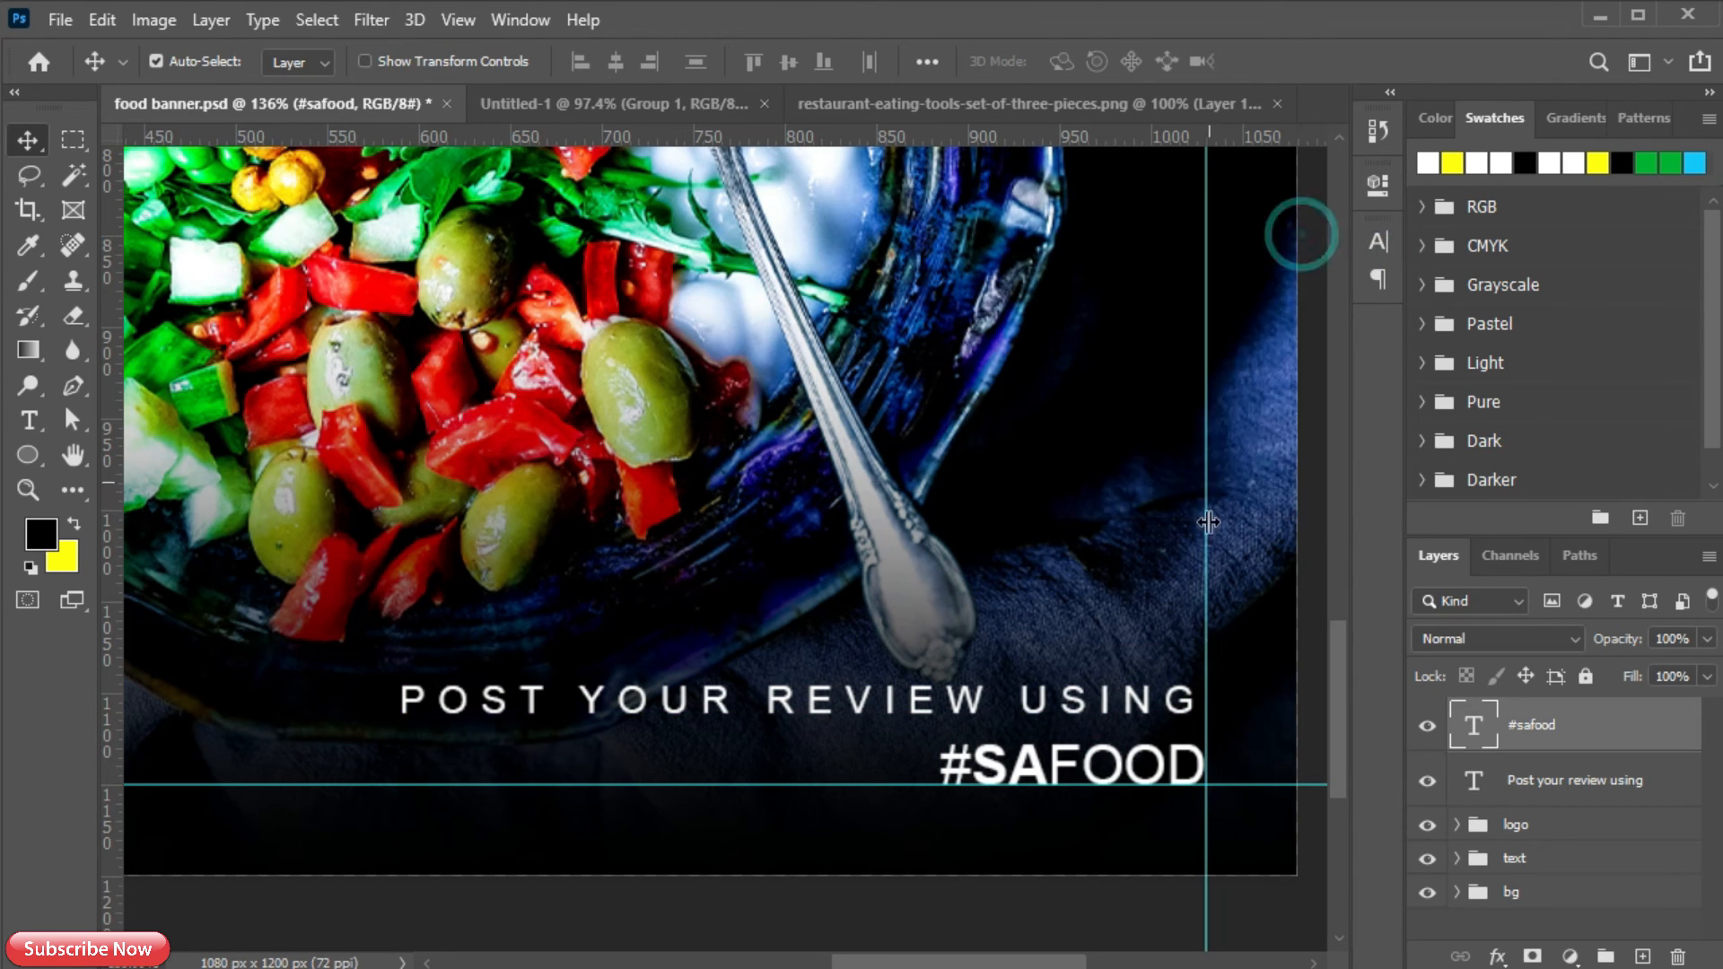
- Set the review line's tracking to 300 and its font size to 23 pt
{"action": "left_click", "coordinate": [985, 718]}
{"action": "left_click", "coordinate": [1377, 241]}
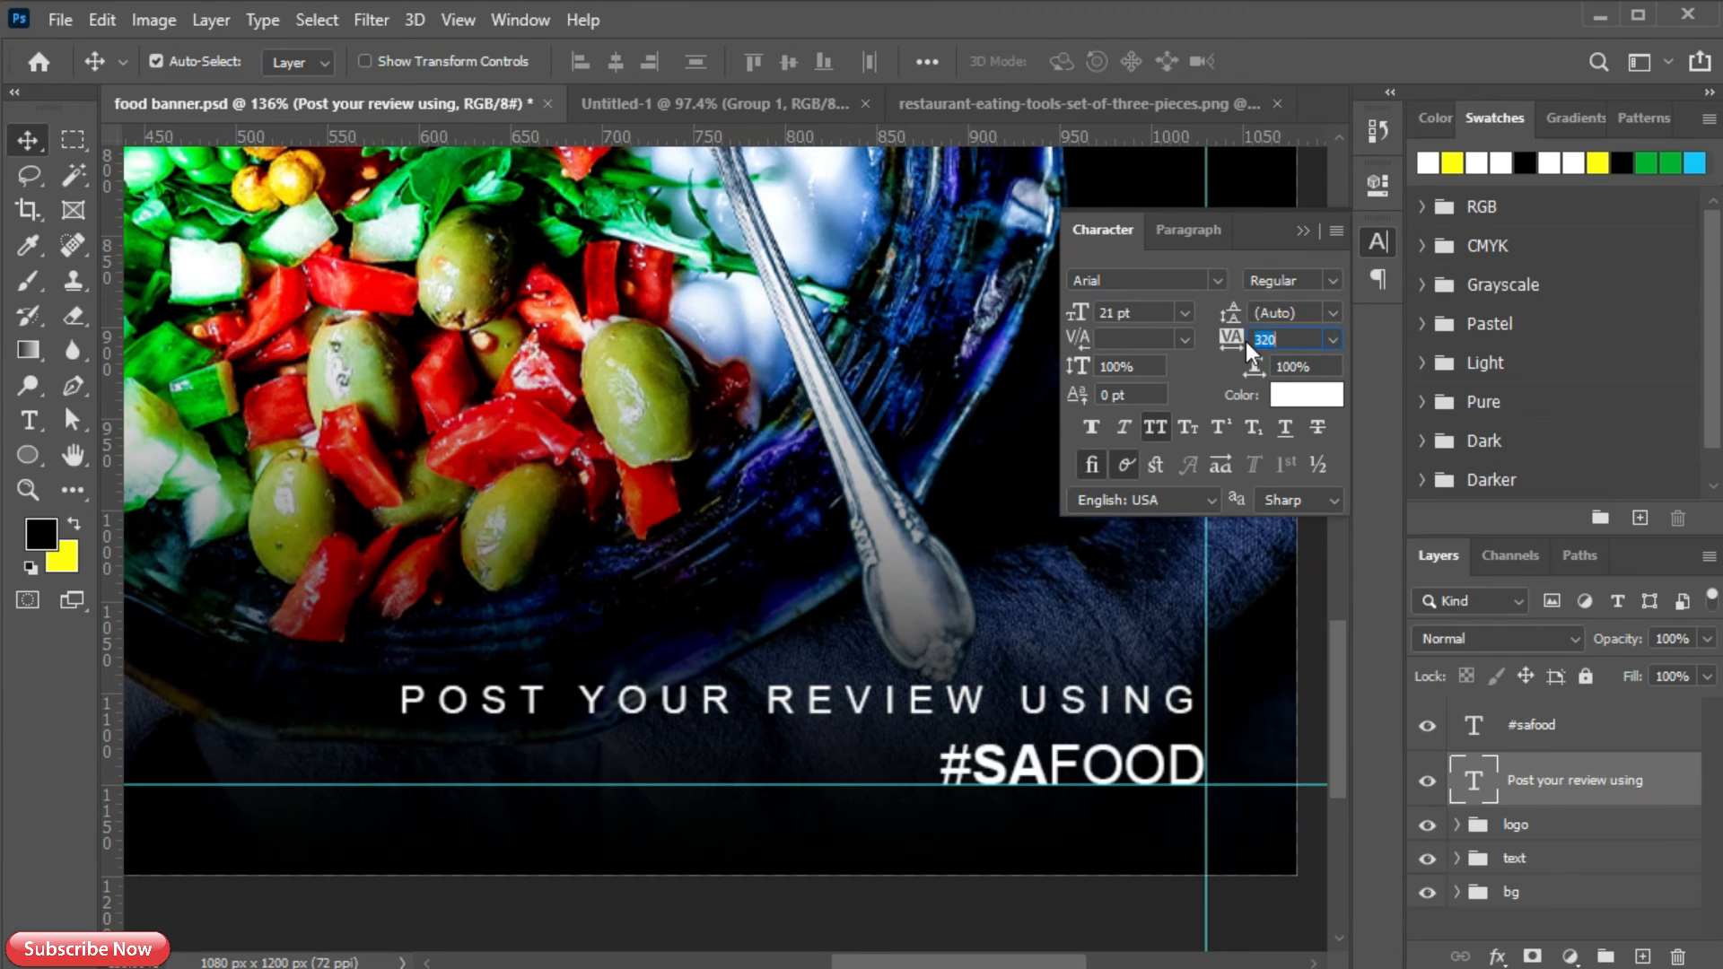
{"action": "key", "text": "Down"}
{"action": "left_click", "coordinate": [1148, 312]}
{"action": "key", "text": "Up"}
{"action": "key", "text": "Up"}
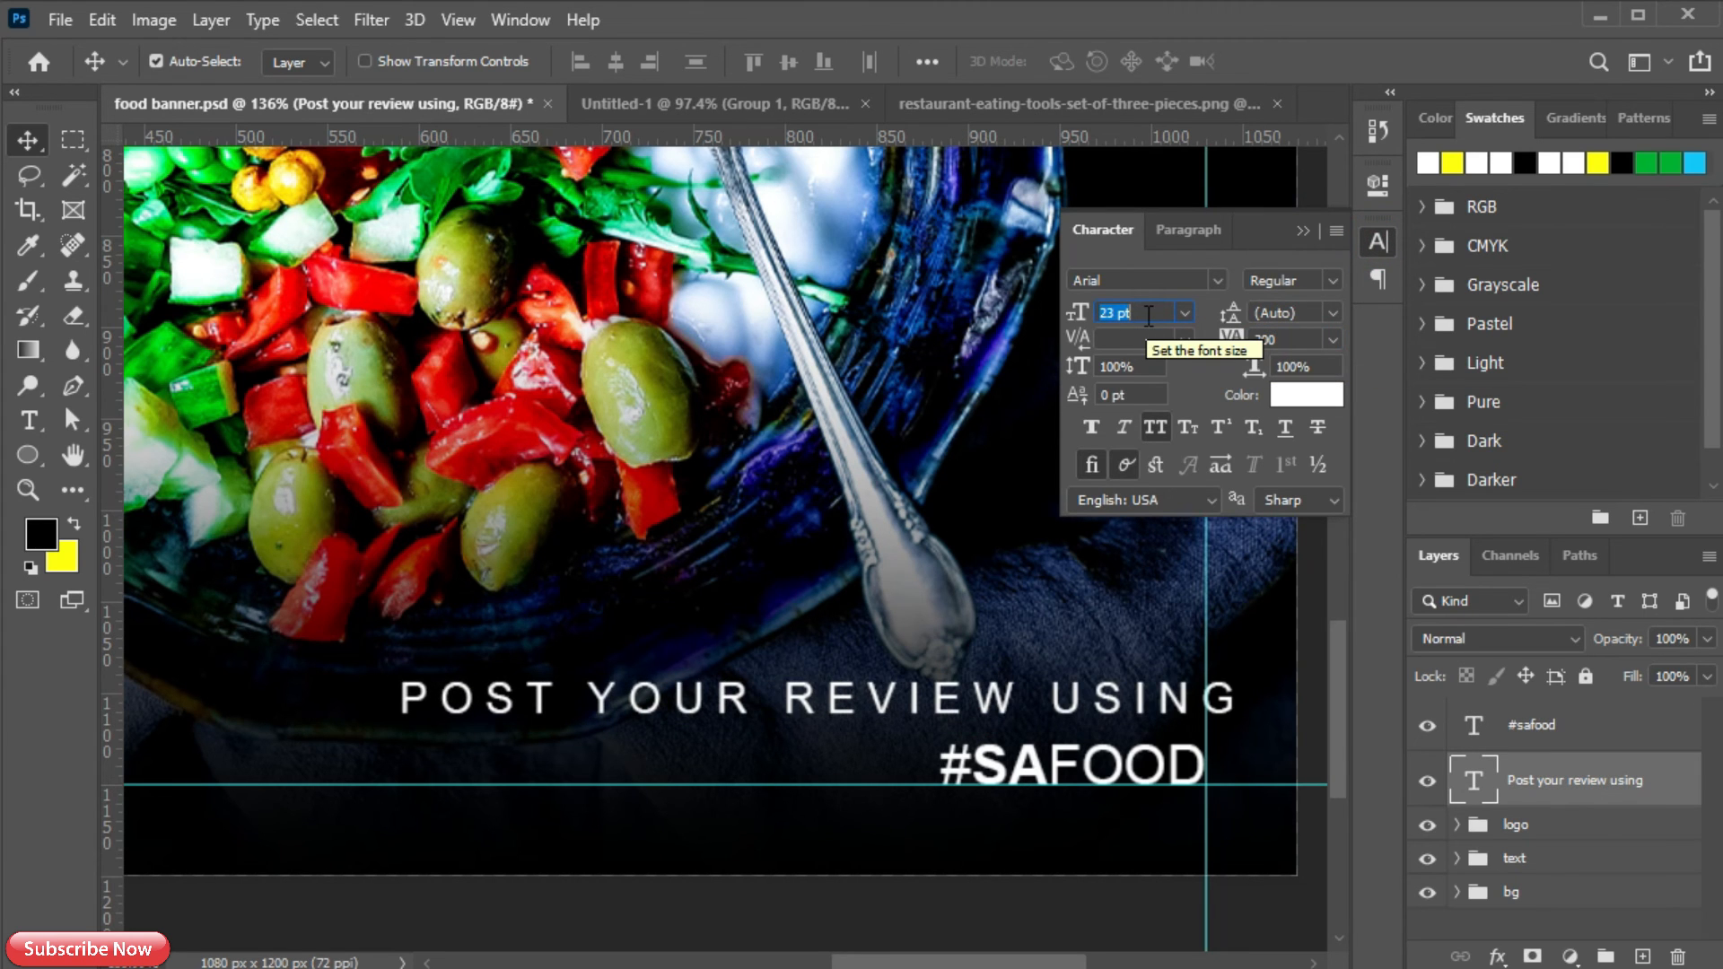
- Color the review line yellow (#ffff04) and move it left so it ends at the right guide
{"action": "left_click", "coordinate": [1308, 395]}
{"action": "left_click", "coordinate": [1452, 161]}
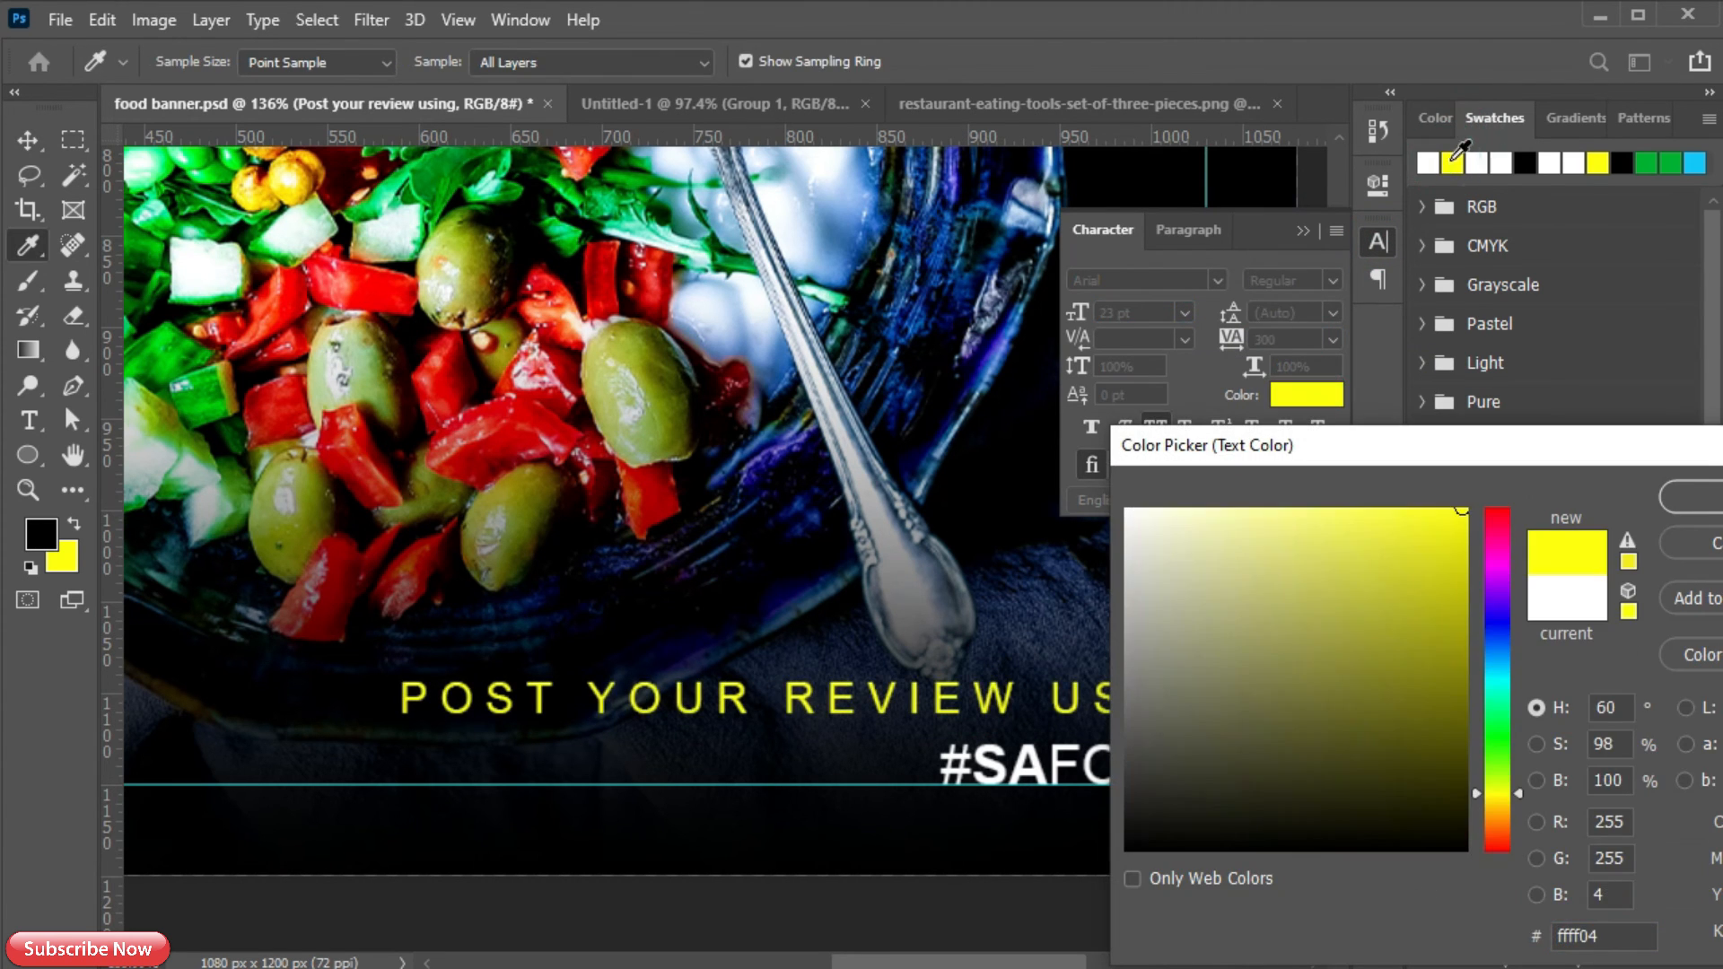
{"action": "key", "text": "Return"}
{"action": "key", "text": "v"}
{"action": "left_click", "coordinate": [1301, 231]}
{"action": "left_click_drag", "start_coordinate": [1183, 705], "coordinate": [1159, 709]}
- Group the "#safood" and "Post your review using" text layers and name the group "info"
{"action": "left_click", "coordinate": [1167, 776]}
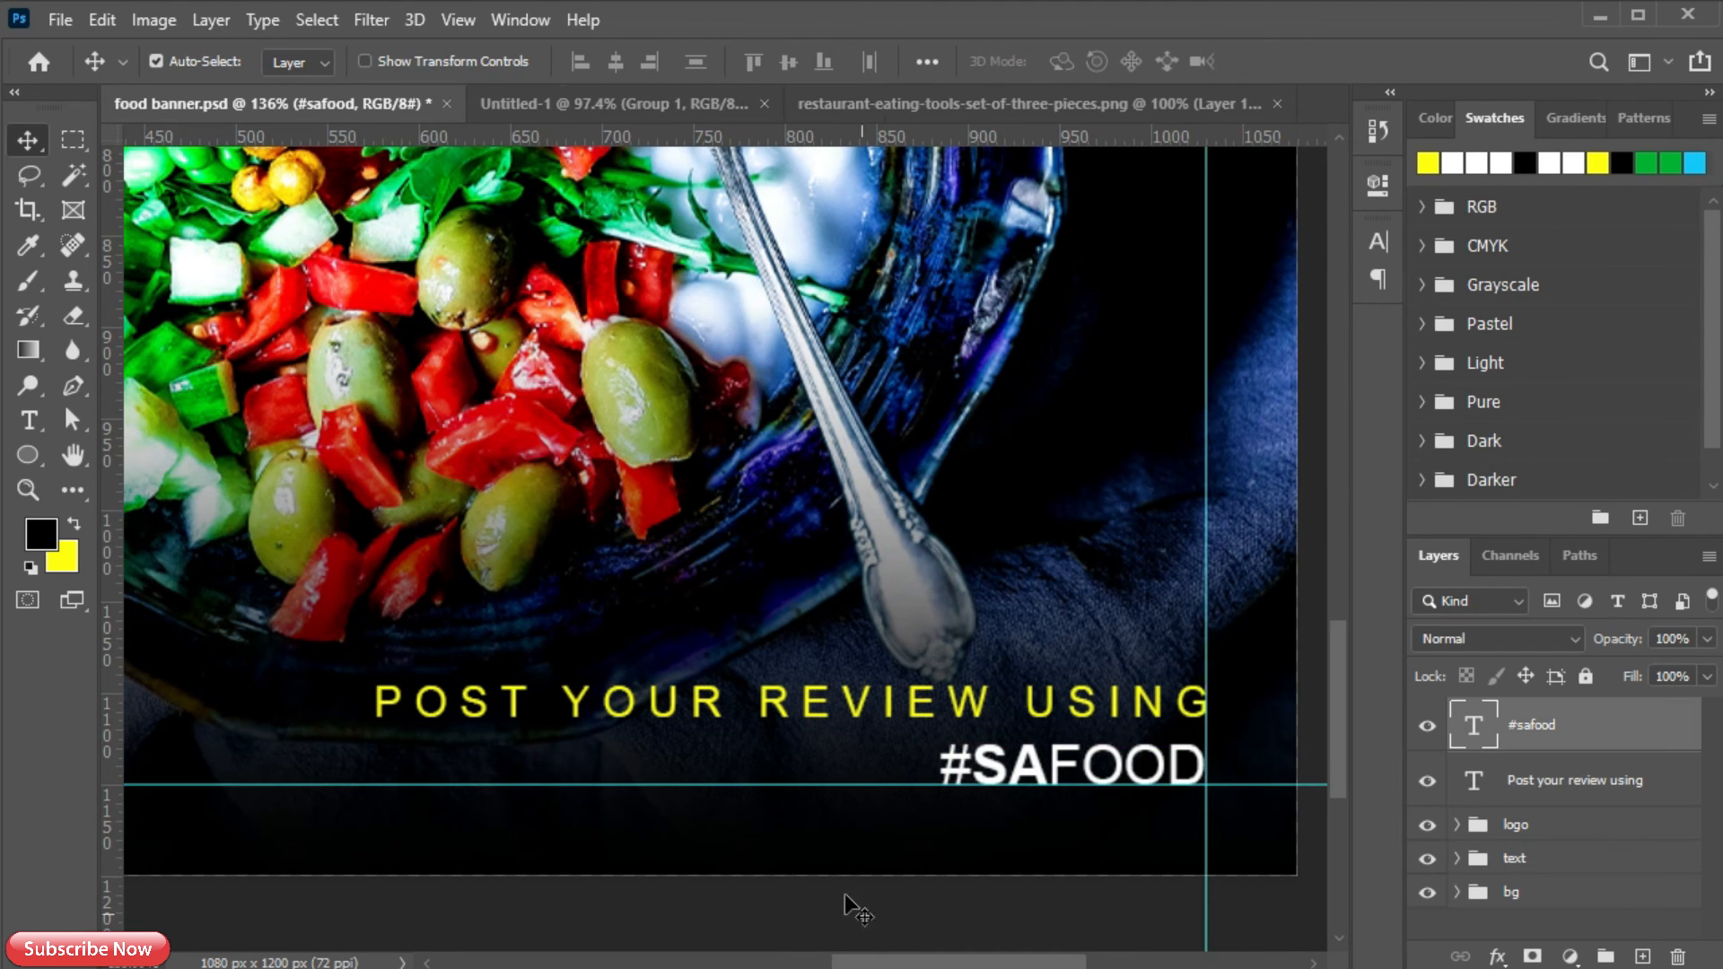
{"action": "left_click", "coordinate": [1538, 781], "text": "shift"}
{"action": "key", "text": "ctrl+g"}
{"action": "double_click", "coordinate": [1521, 713]}
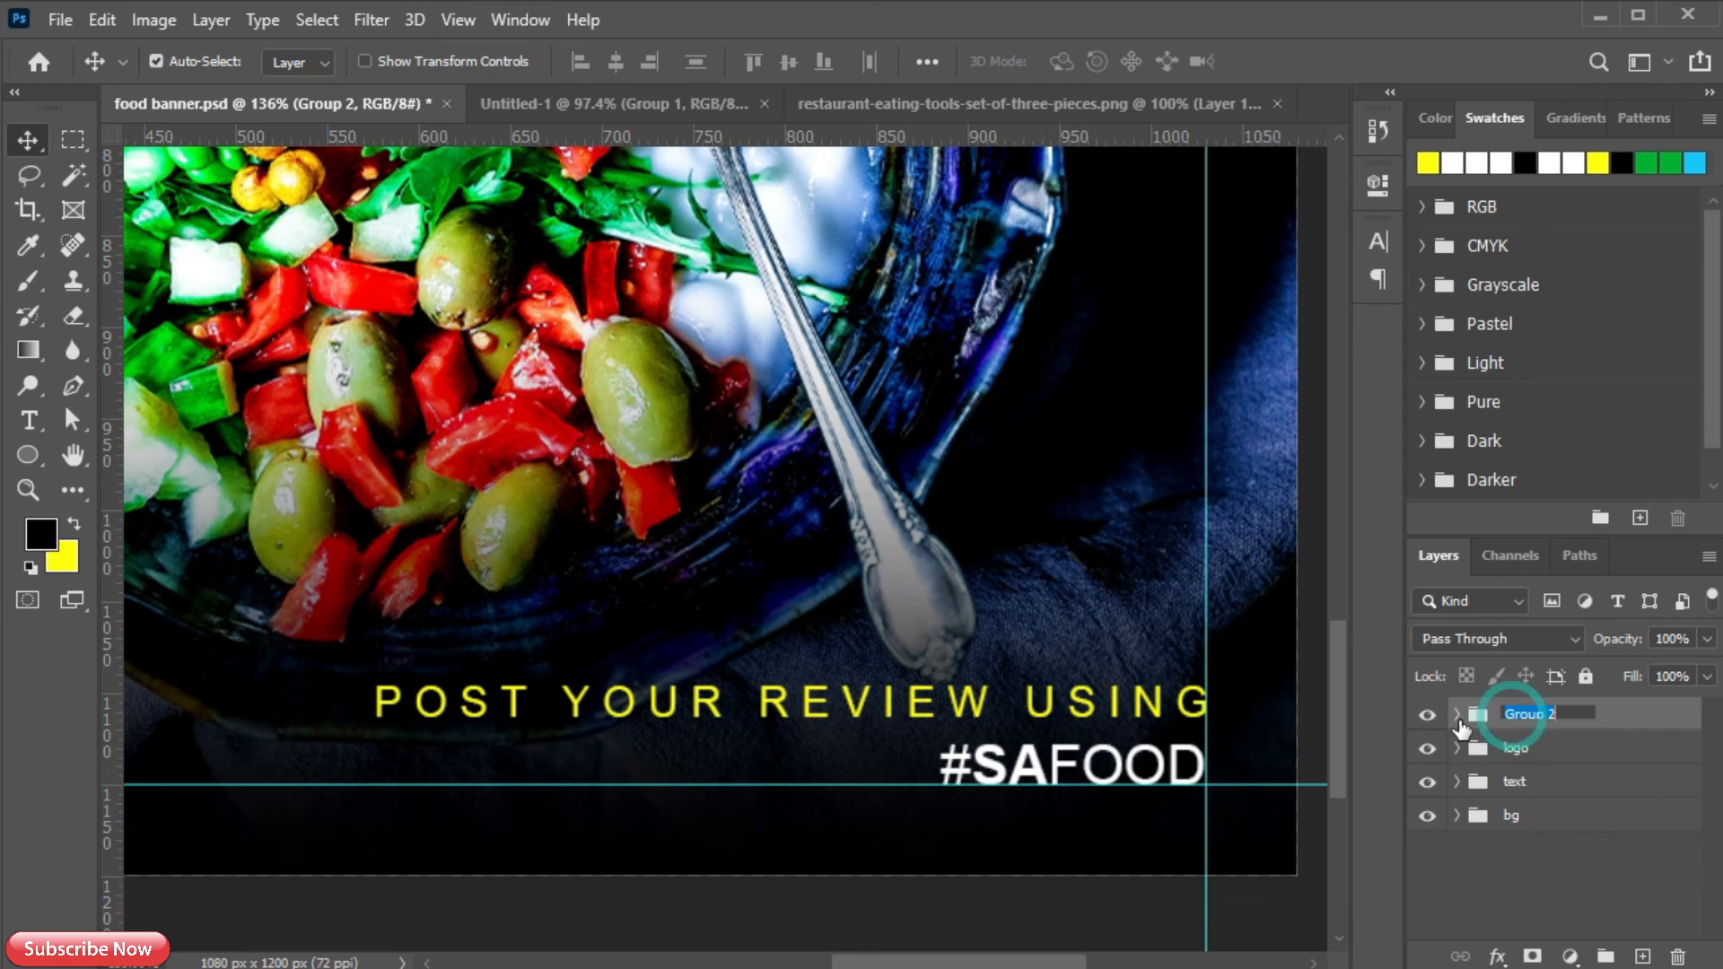
{"action": "type", "text": "info"}
{"action": "key", "text": "Return"}
- Draw a rectangle shape of about 1090 x 1206 px over the whole banner, directly above the bg group
{"action": "left_click", "coordinate": [1526, 815]}
{"action": "key", "text": "ctrl+0"}
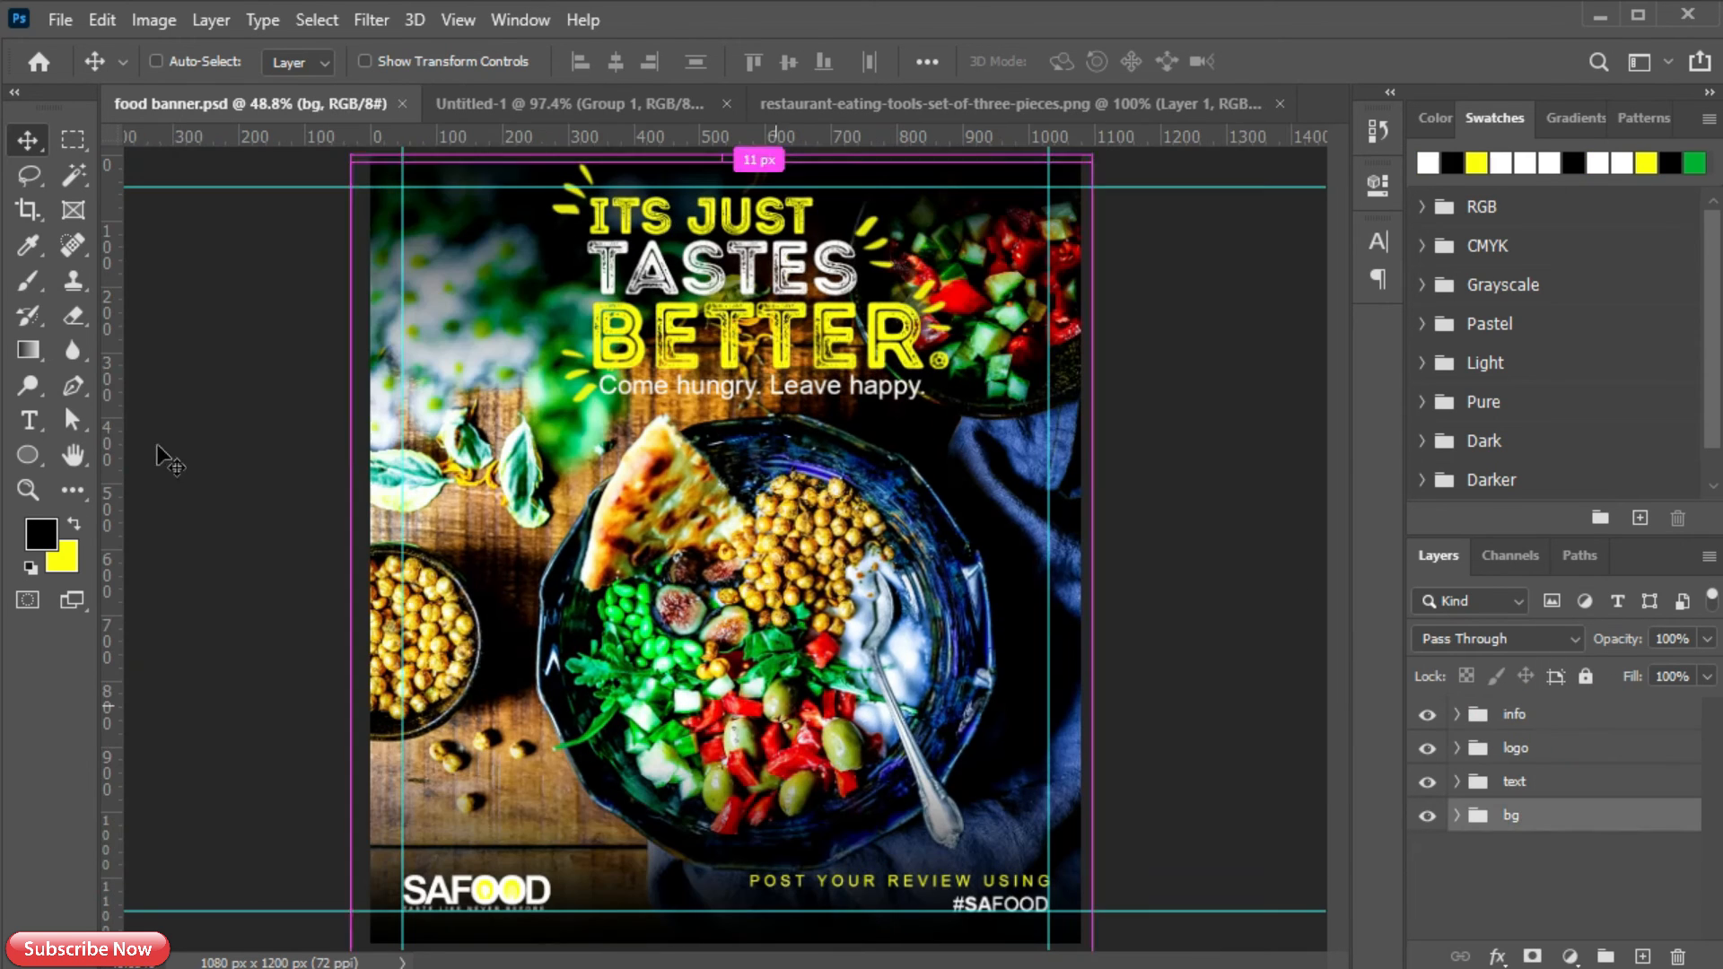
{"action": "left_click_drag", "start_coordinate": [28, 454], "coordinate": [96, 458]}
{"action": "scroll", "coordinate": [438, 244], "scroll_direction": "down", "scroll_amount": 1}
{"action": "left_click_drag", "start_coordinate": [430, 222], "coordinate": [1020, 873]}
- Remove the rectangle's fill and give it a yellow stroke 1 px wide
{"action": "left_click", "coordinate": [989, 343]}
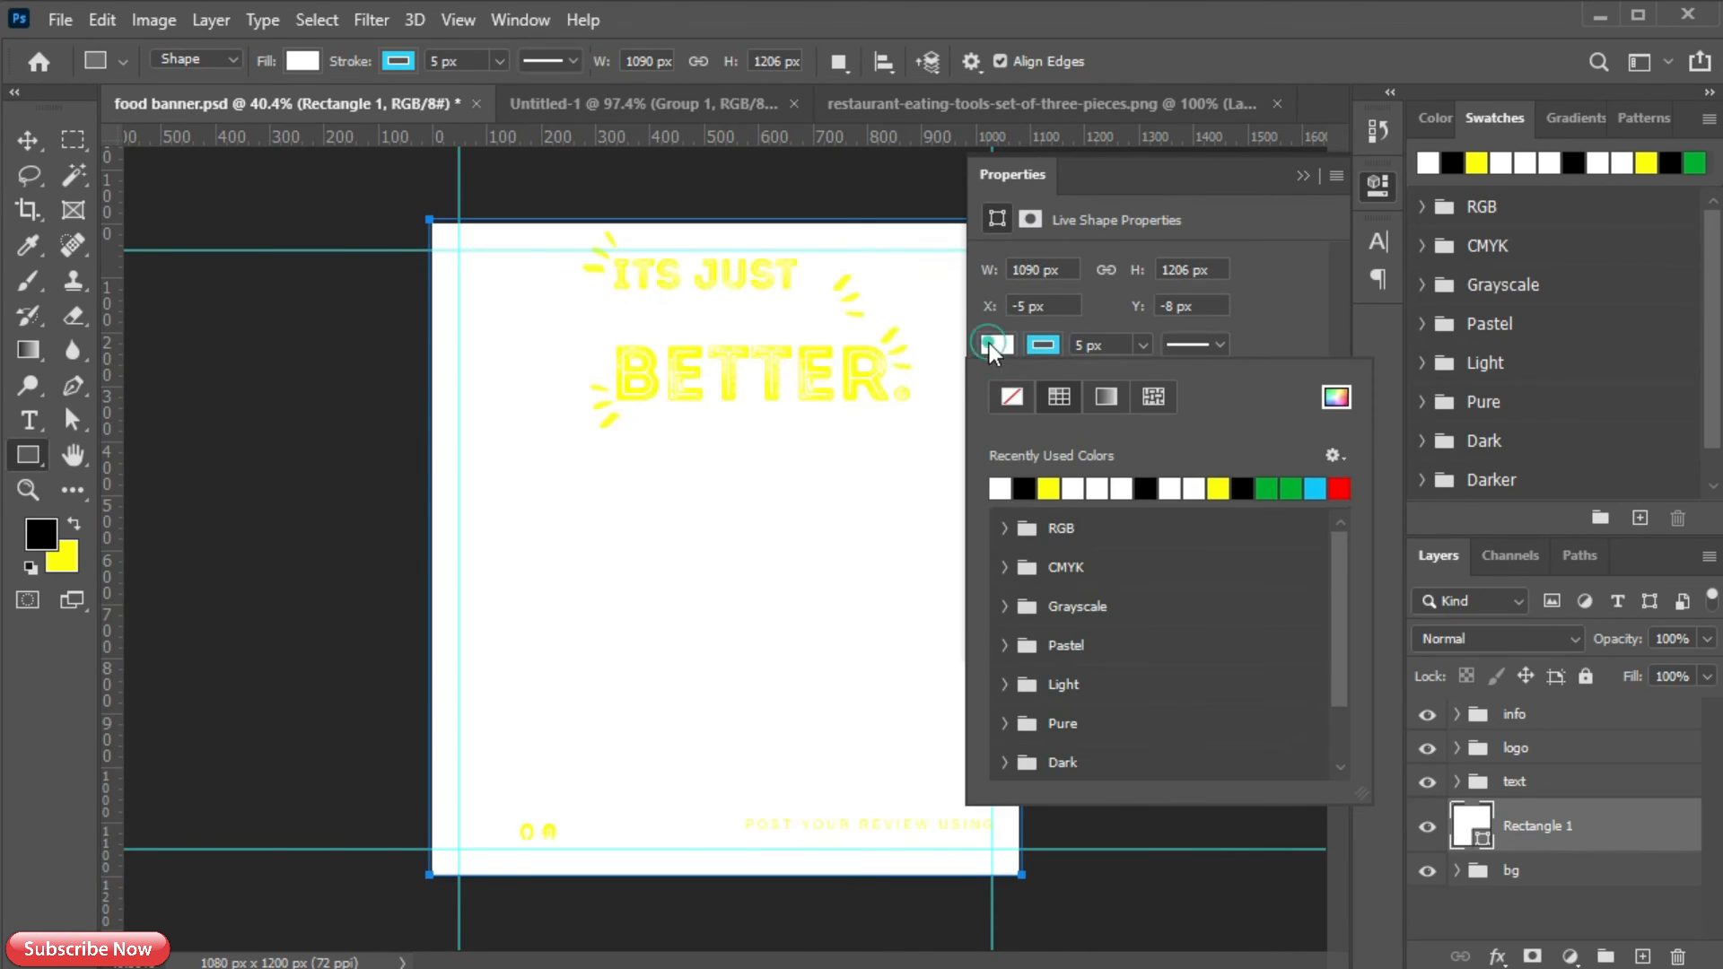
{"action": "left_click", "coordinate": [1005, 397]}
{"action": "left_click", "coordinate": [1043, 344]}
{"action": "left_click", "coordinate": [1049, 489]}
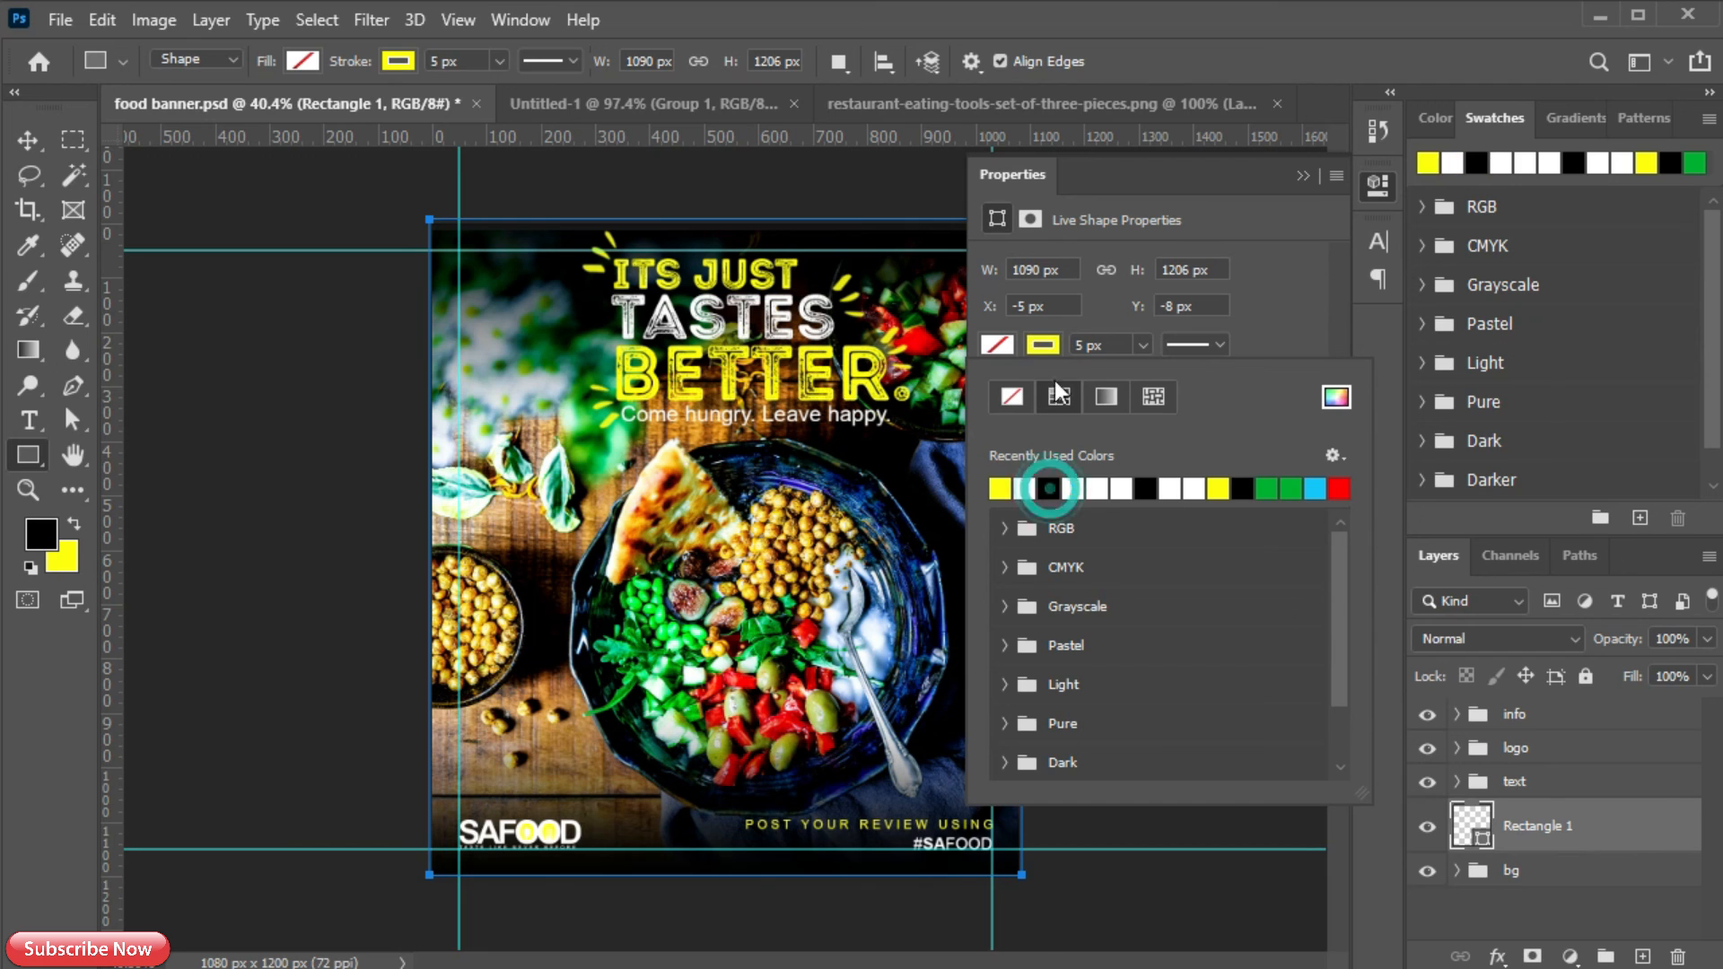
{"action": "left_click", "coordinate": [1109, 343]}
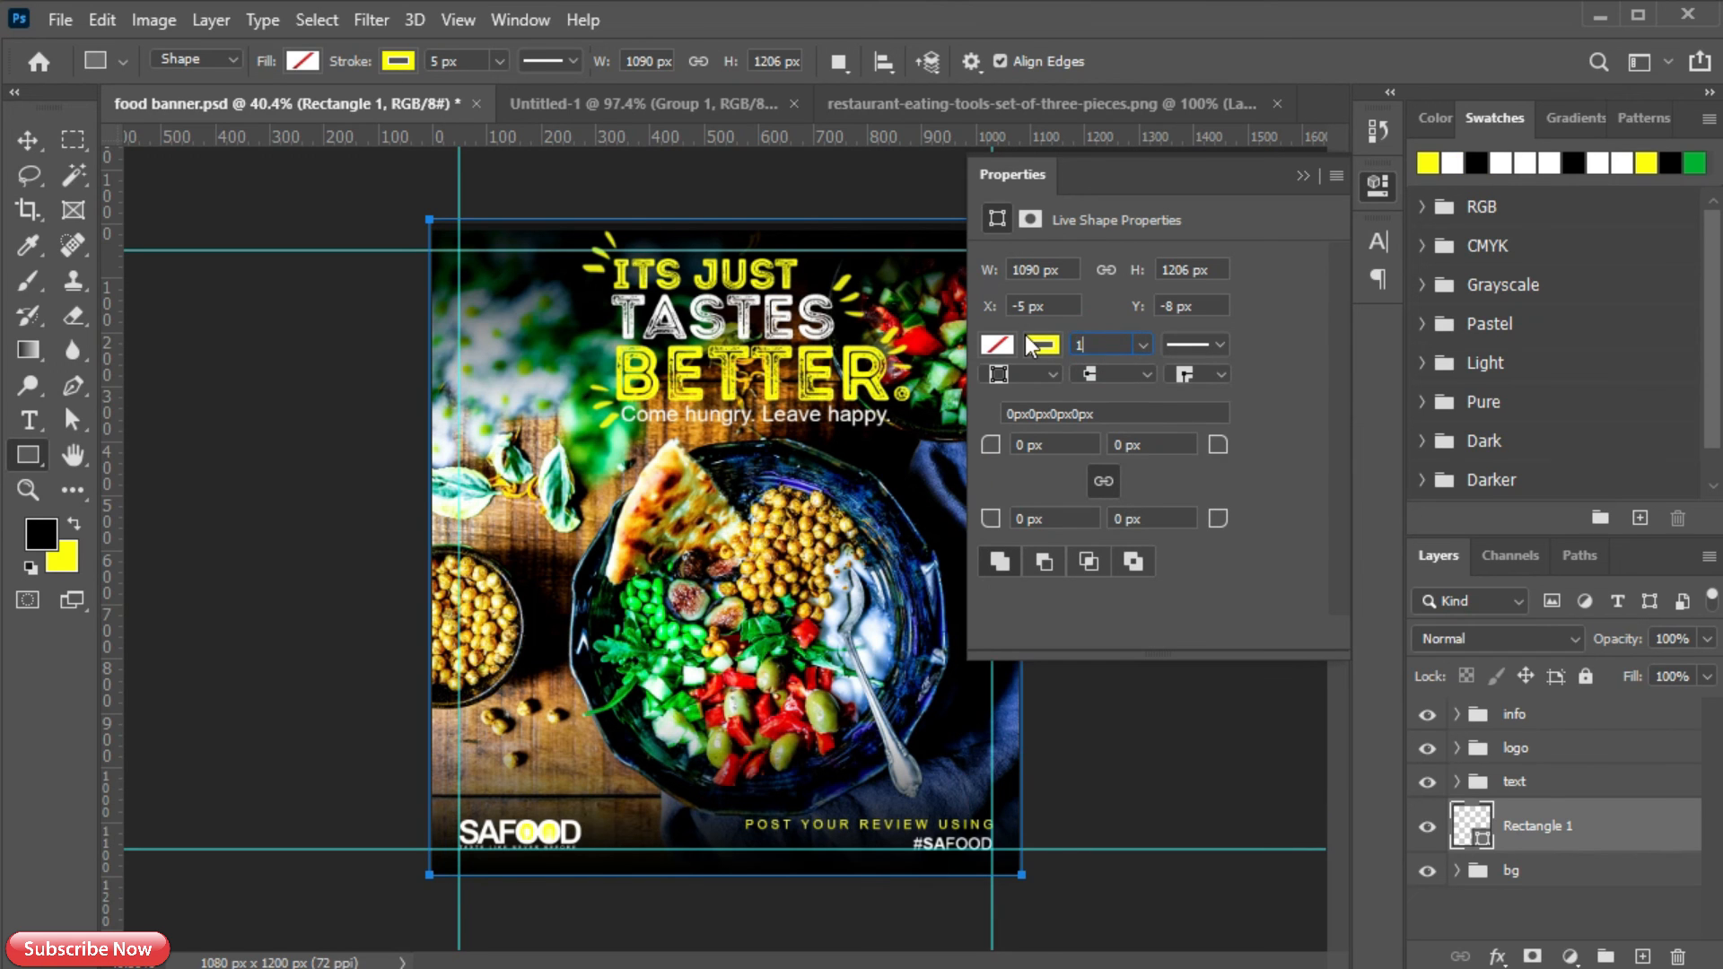
{"action": "left_click", "coordinate": [1303, 177]}
- Scale the rectangle down to about 1036 x 1146 px and center it vertically and horizontally on the canvas
{"action": "key", "text": "ctrl+t"}
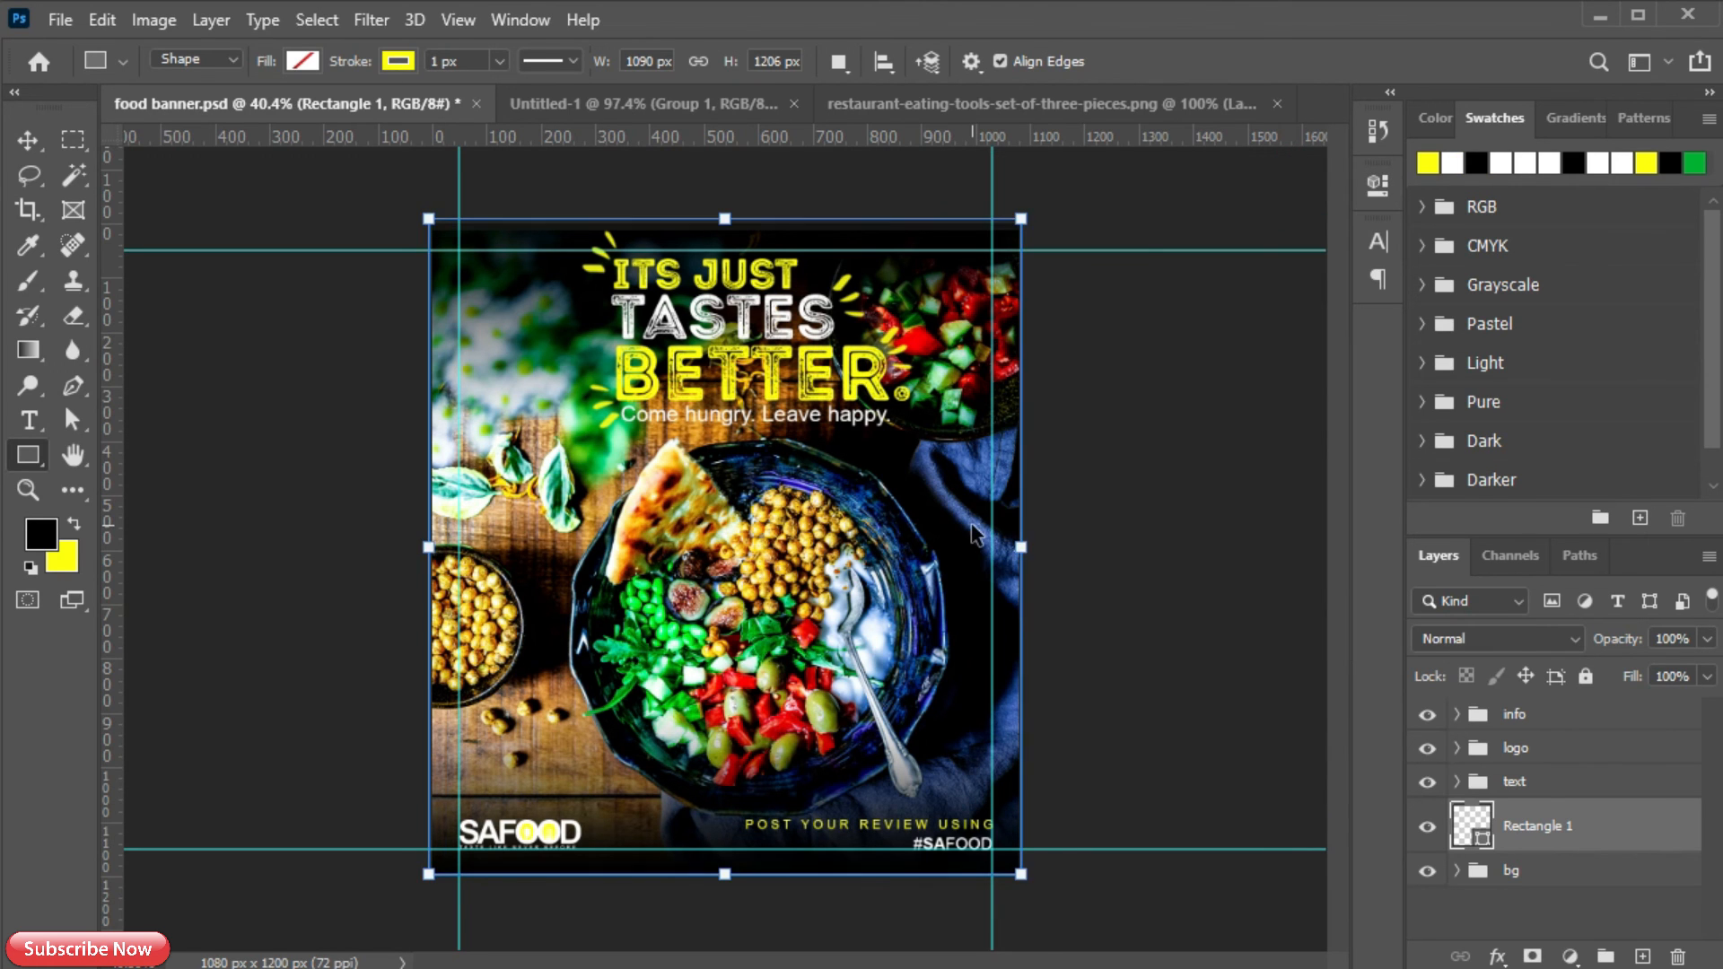
{"action": "left_click_drag", "start_coordinate": [1022, 219], "coordinate": [994, 248]}
{"action": "key", "text": "Return"}
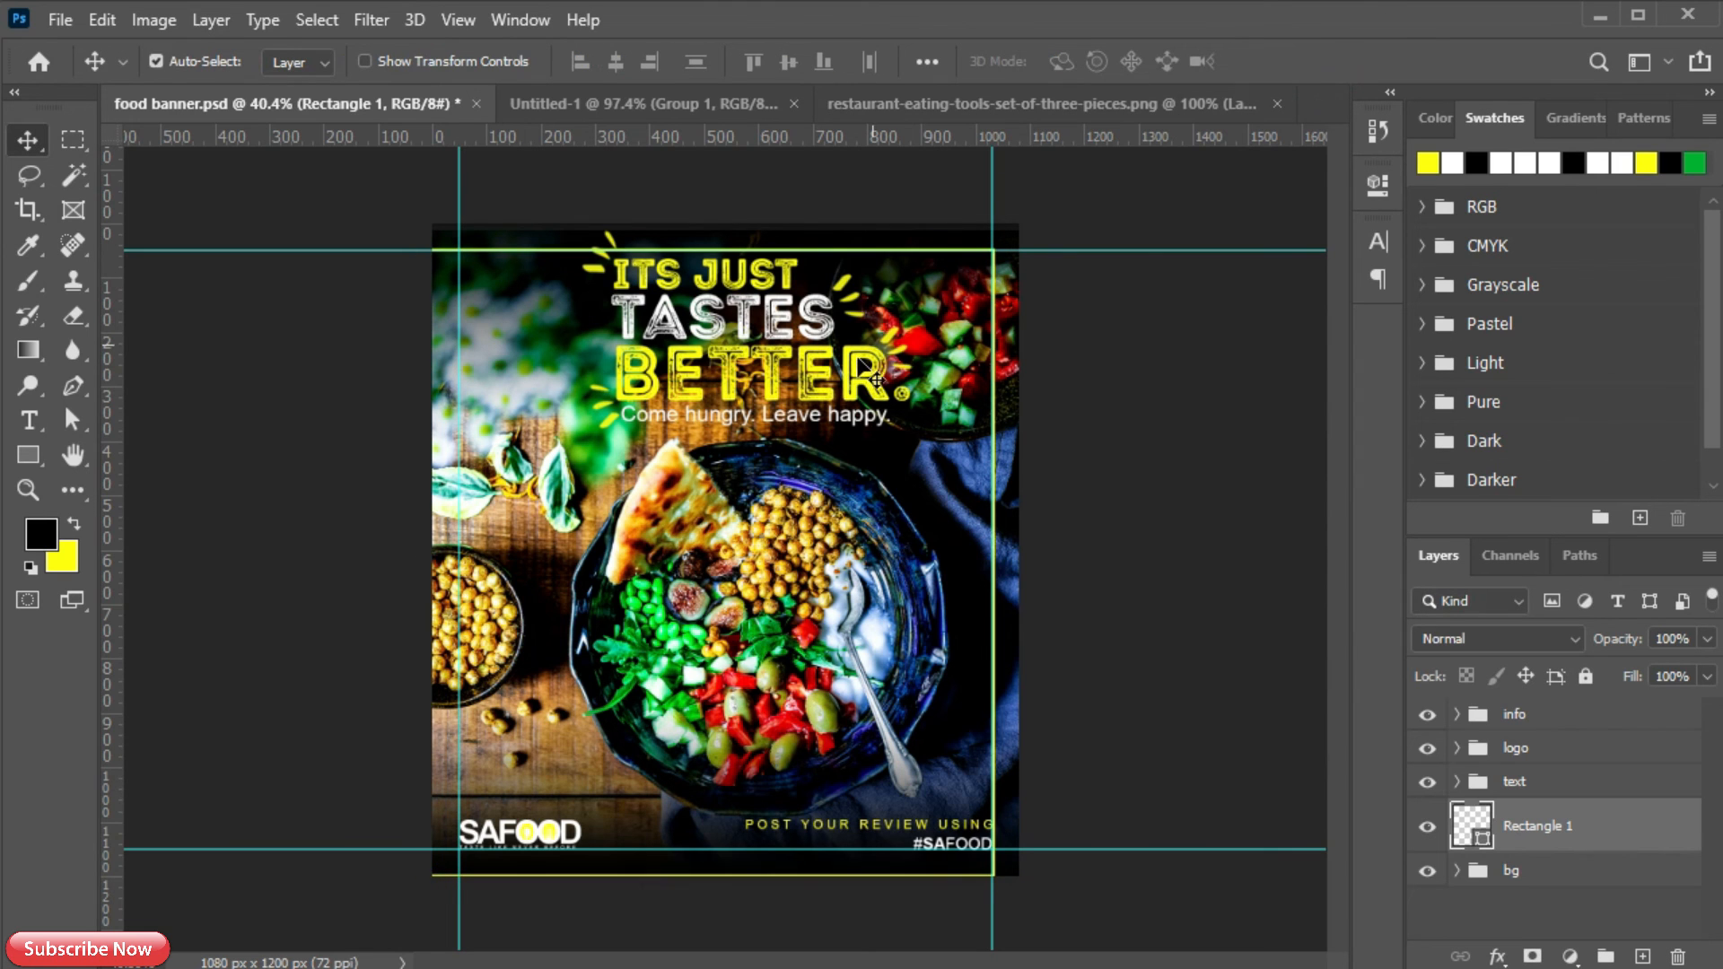
{"action": "key", "text": "ctrl+a"}
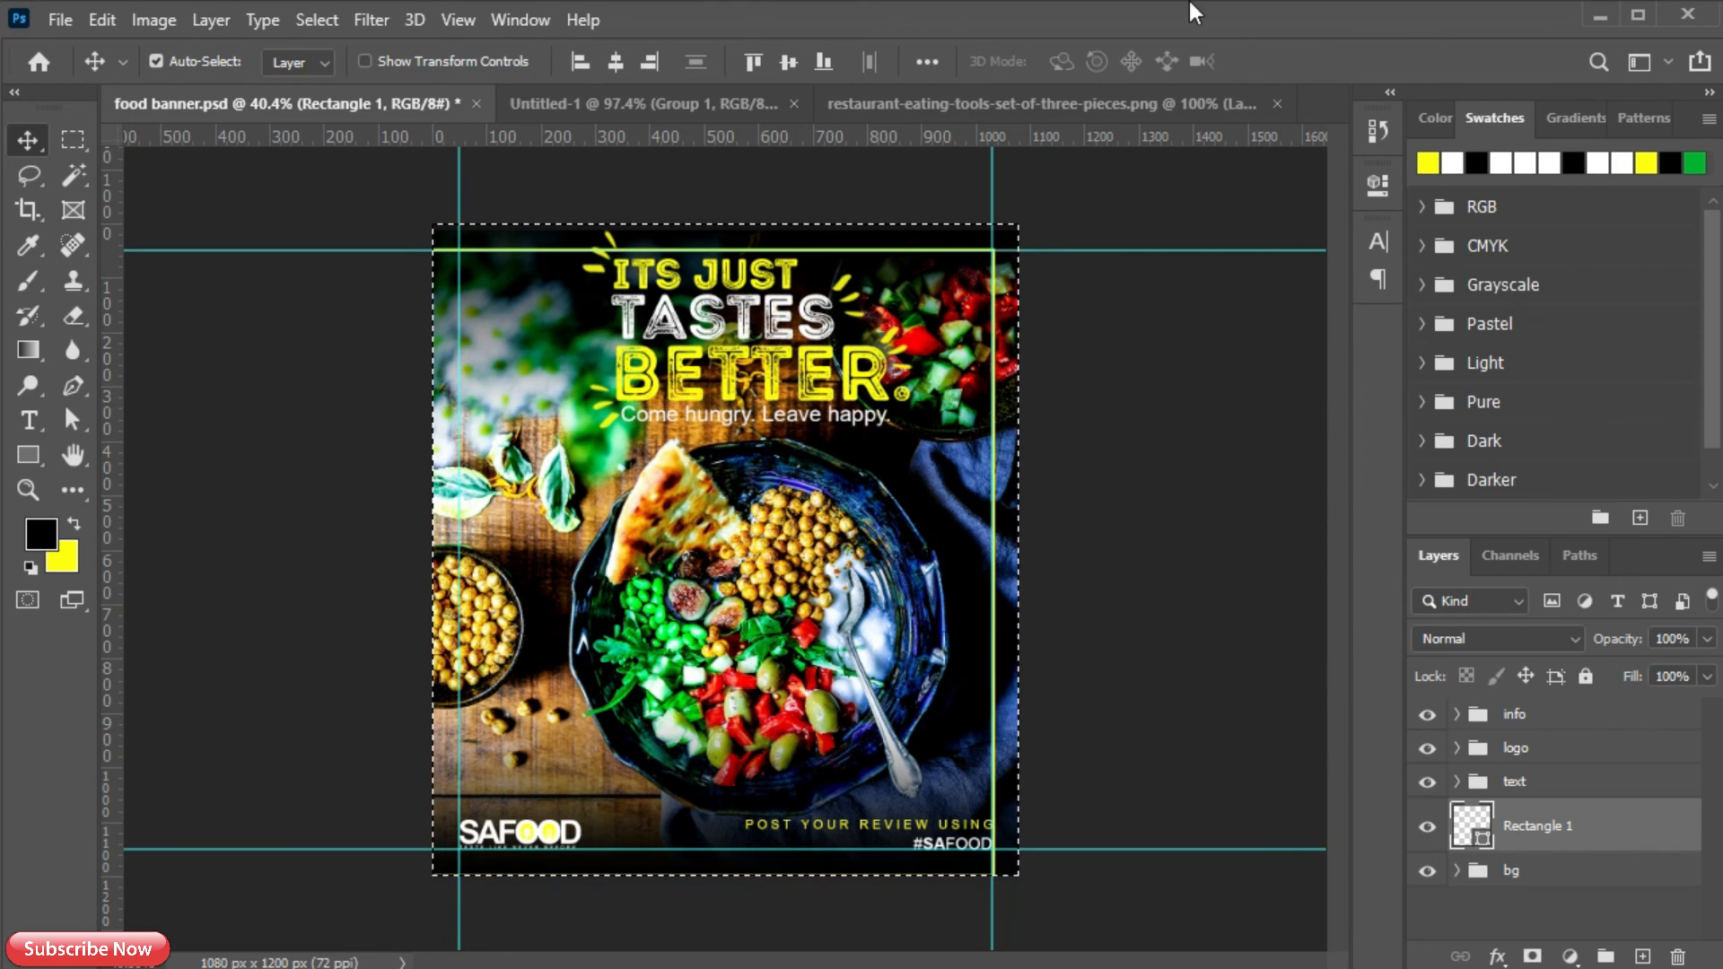
{"action": "left_click", "coordinate": [788, 63]}
{"action": "left_click", "coordinate": [616, 63]}
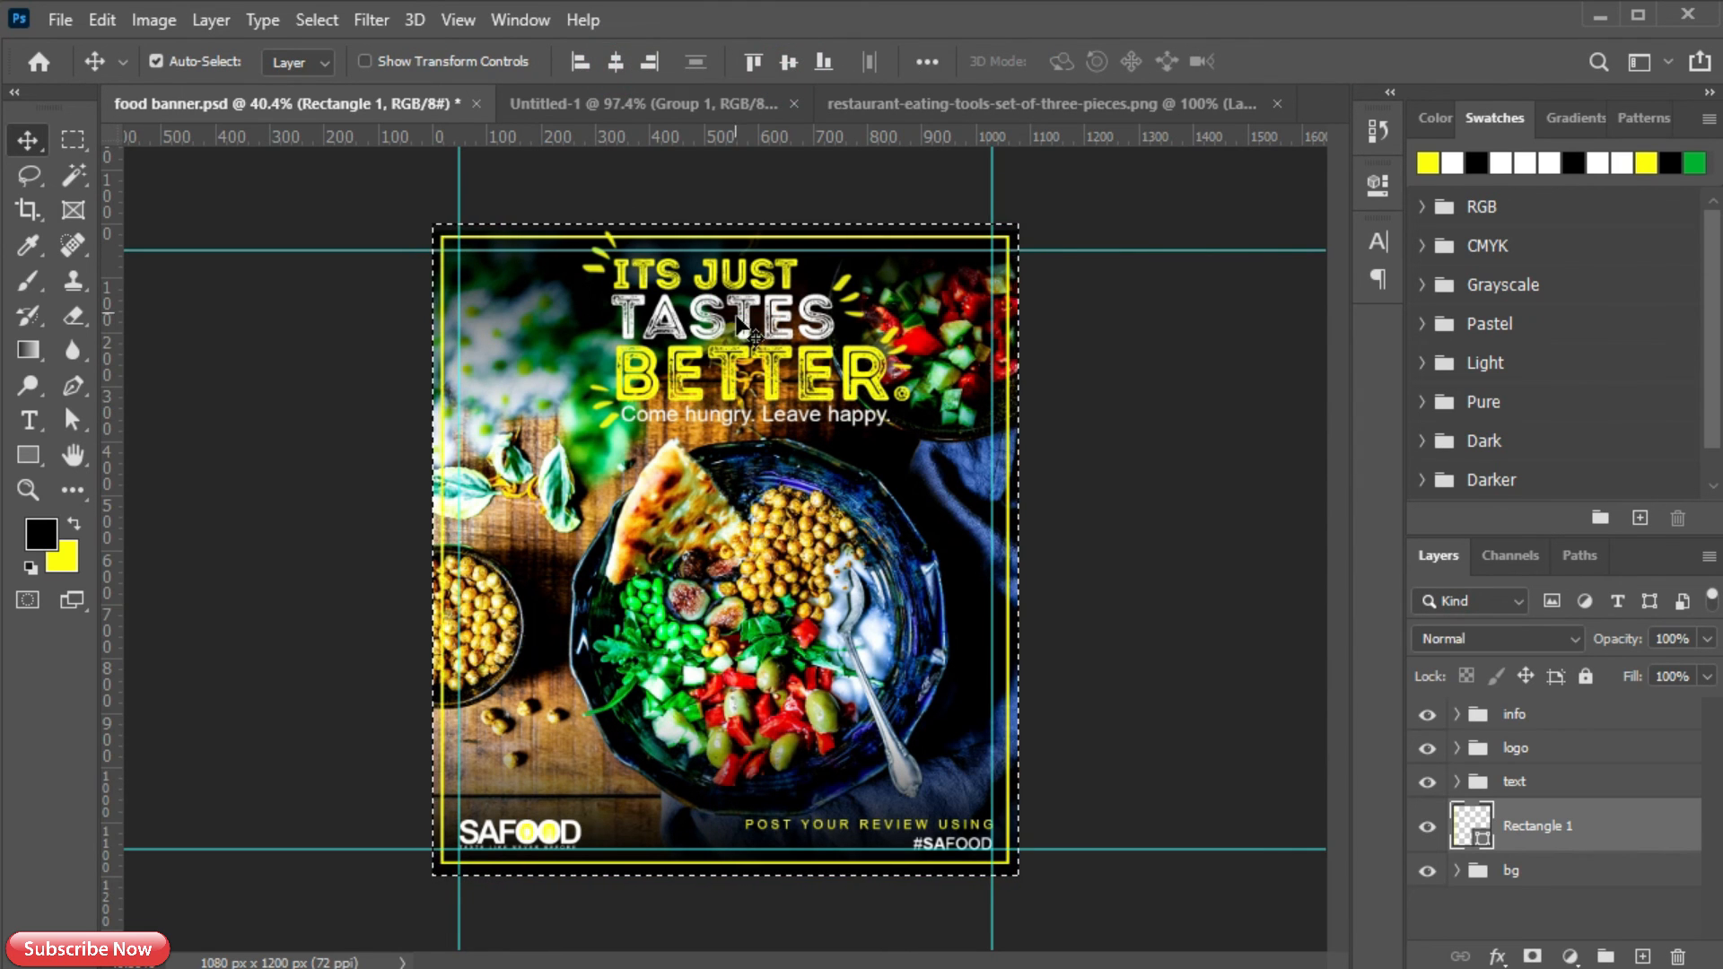
{"action": "key", "text": "ctrl"}
{"action": "key", "text": "ctrl+d"}
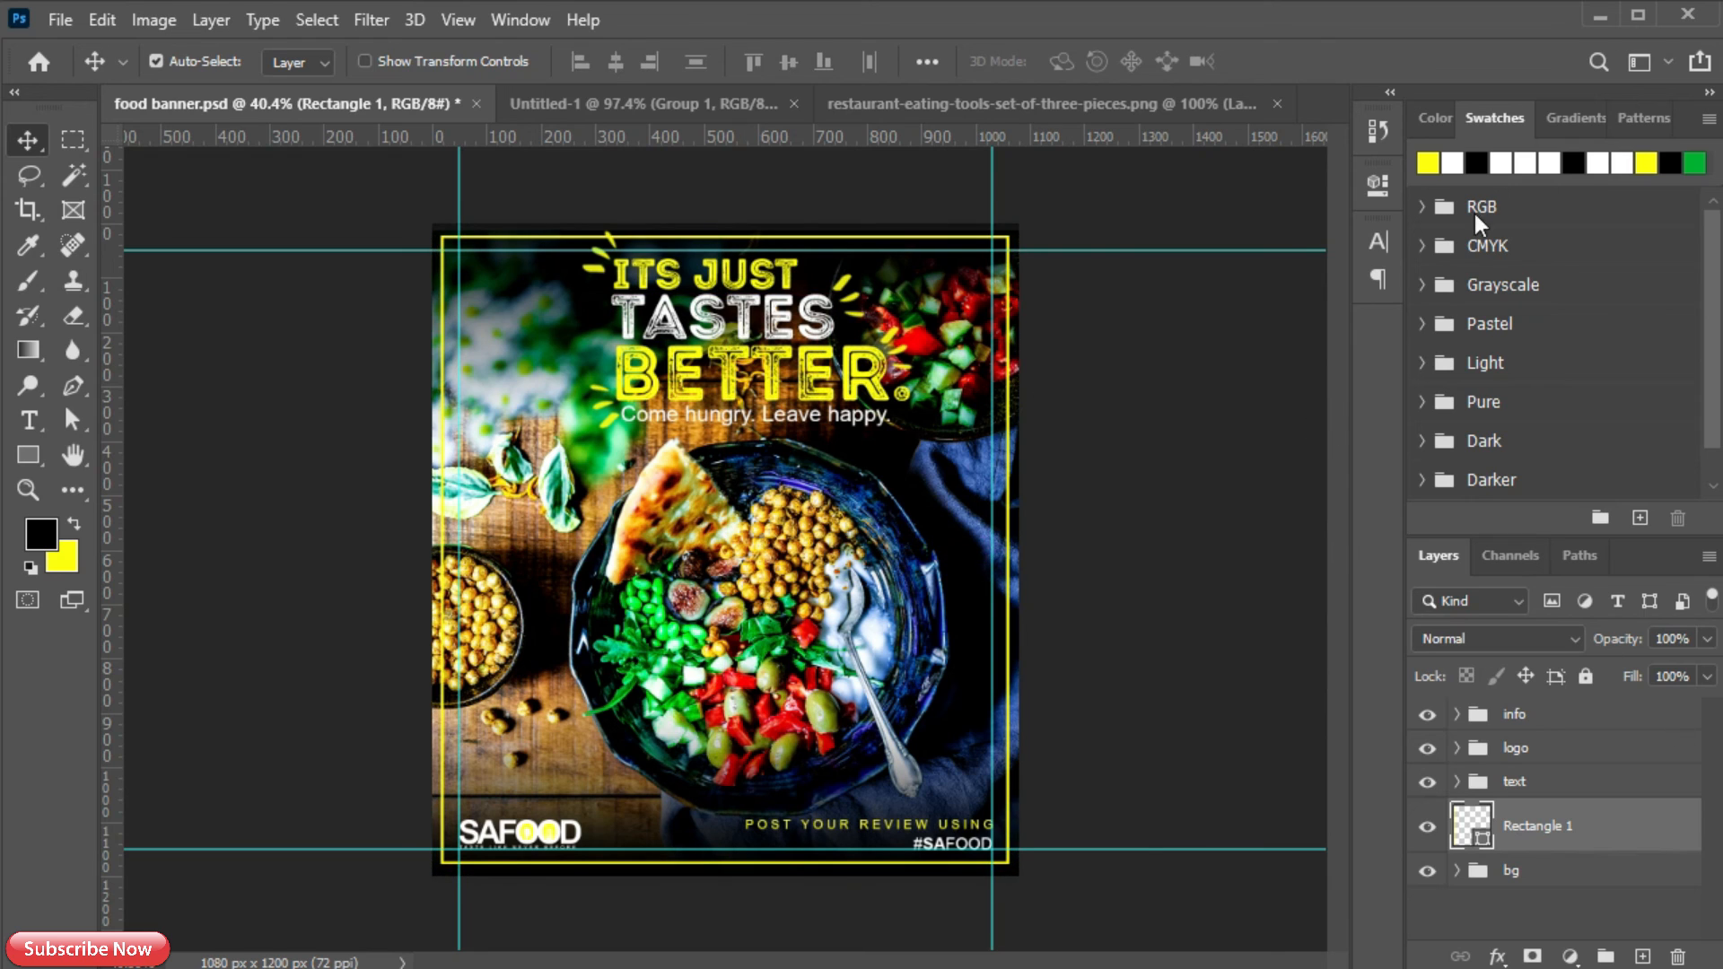
- Set the border rectangle's stroke width to 2 px
{"action": "left_click", "coordinate": [1378, 186]}
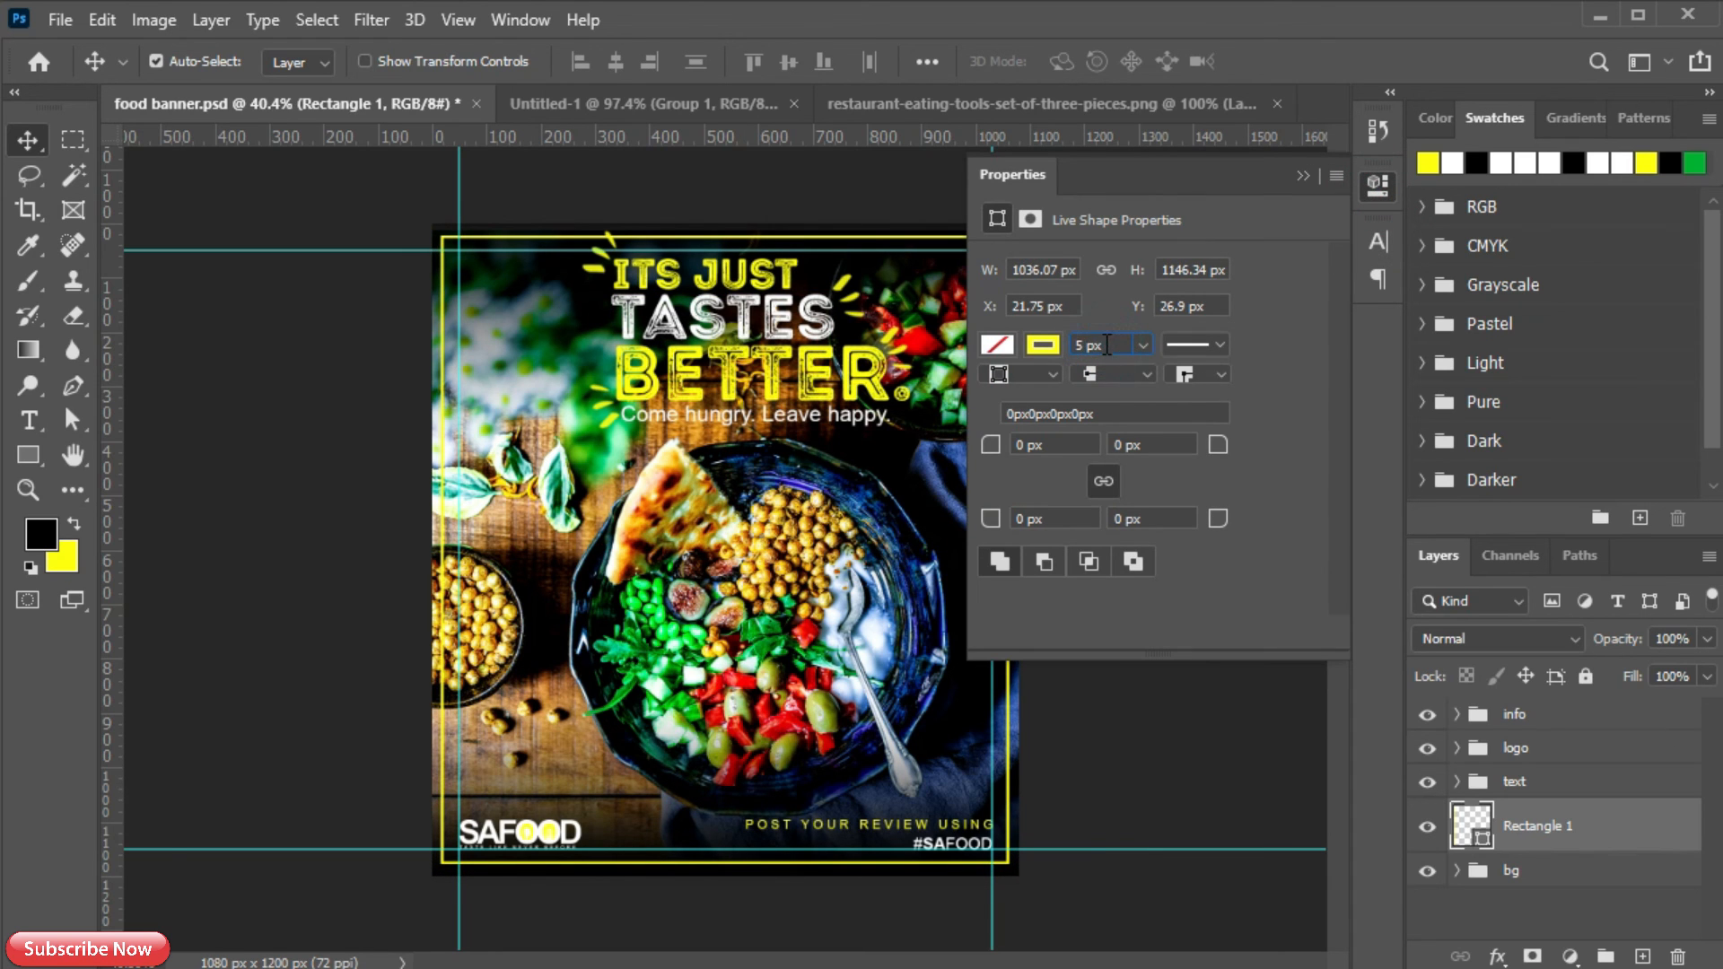
{"action": "key", "text": "Return"}
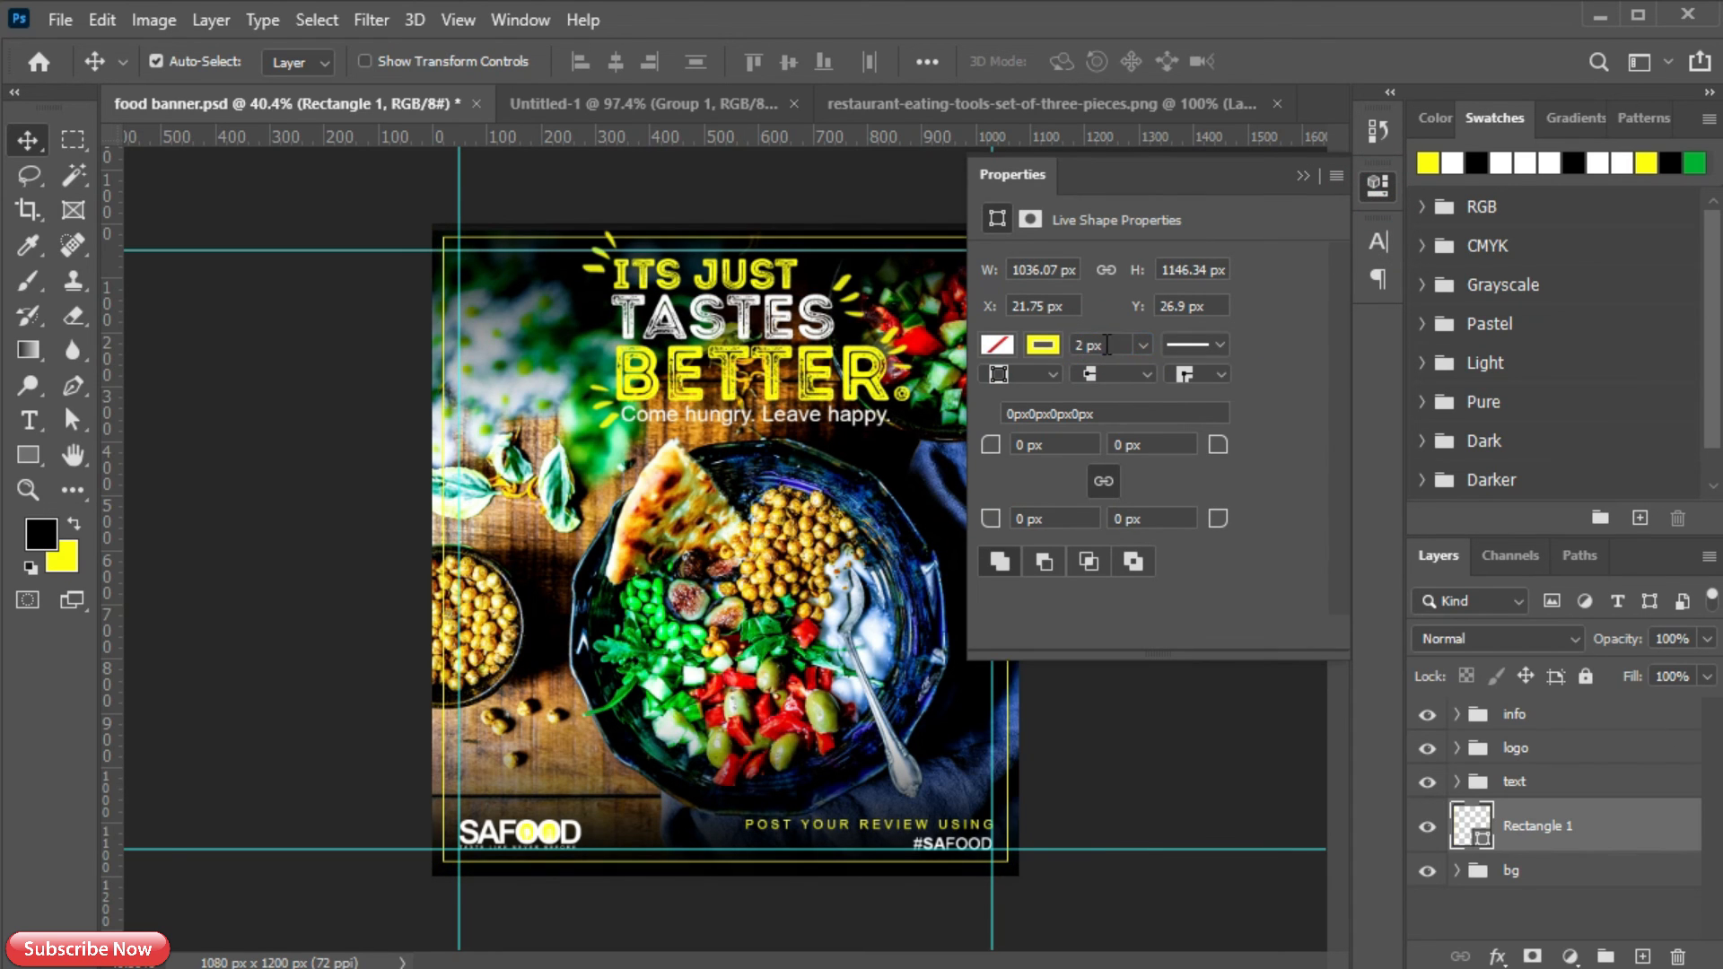
- Change the border rectangle's stroke color to white
{"action": "left_click", "coordinate": [1042, 345]}
{"action": "left_click", "coordinate": [1027, 490]}
{"action": "left_click", "coordinate": [1302, 175]}
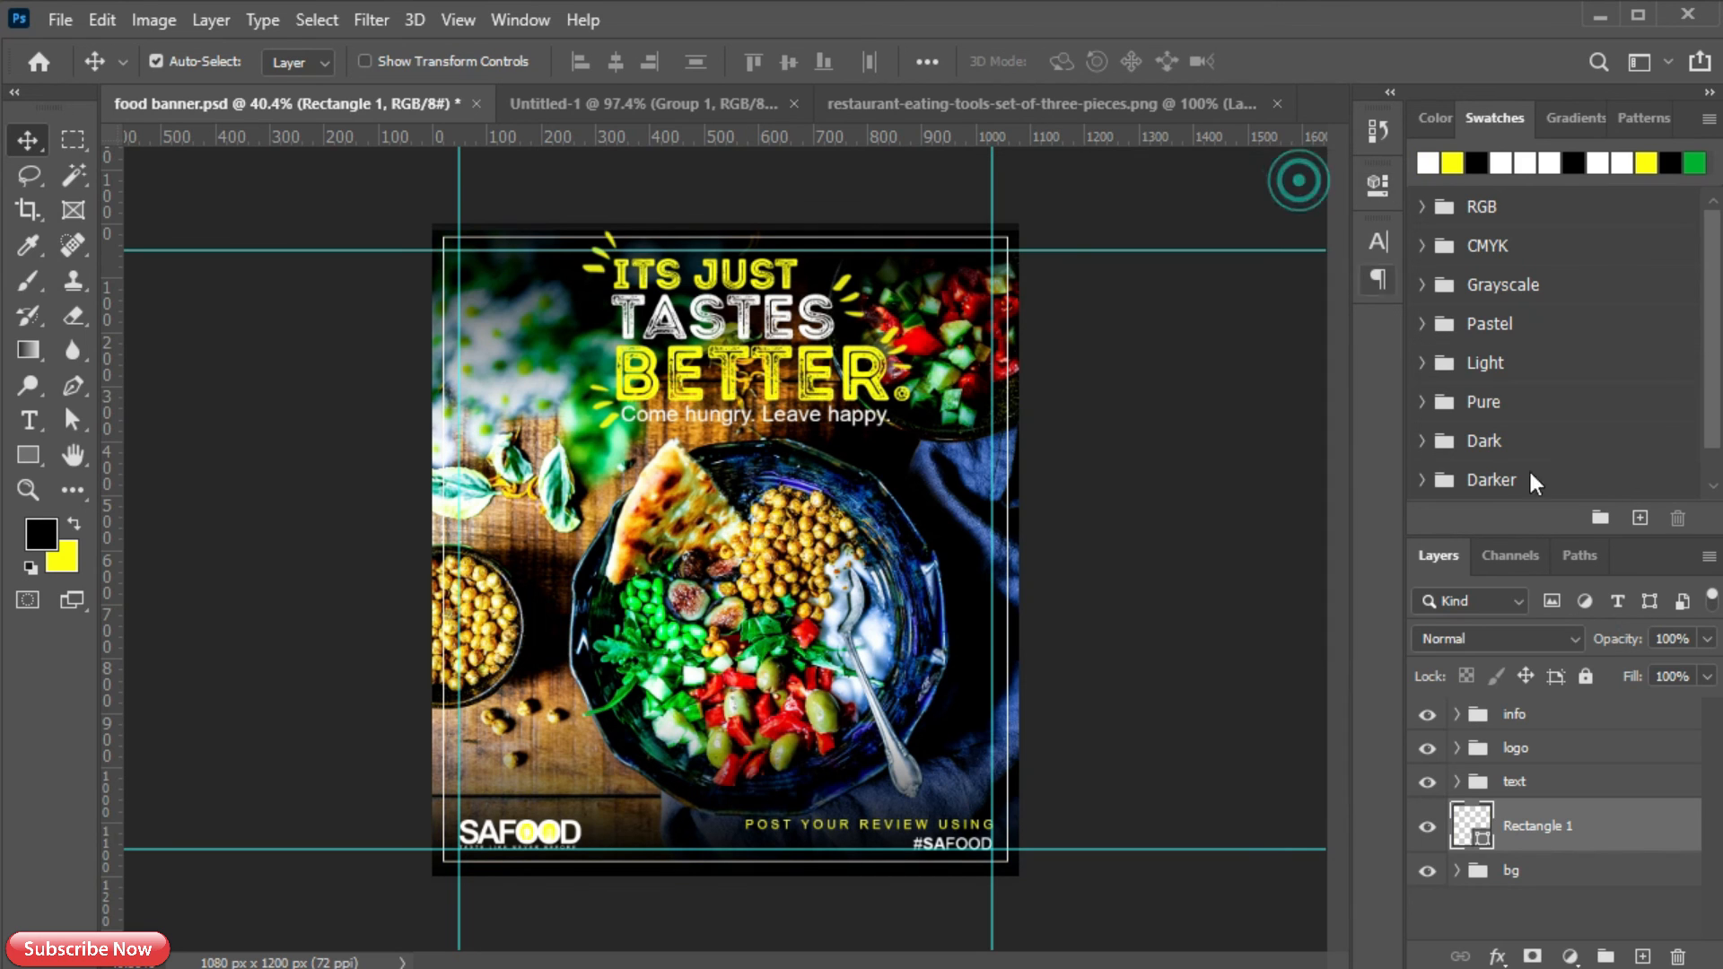
- Lower the border rectangle's opacity to 50%, move its layer into the bg group and deselect all layers
{"action": "type", "text": "50"}
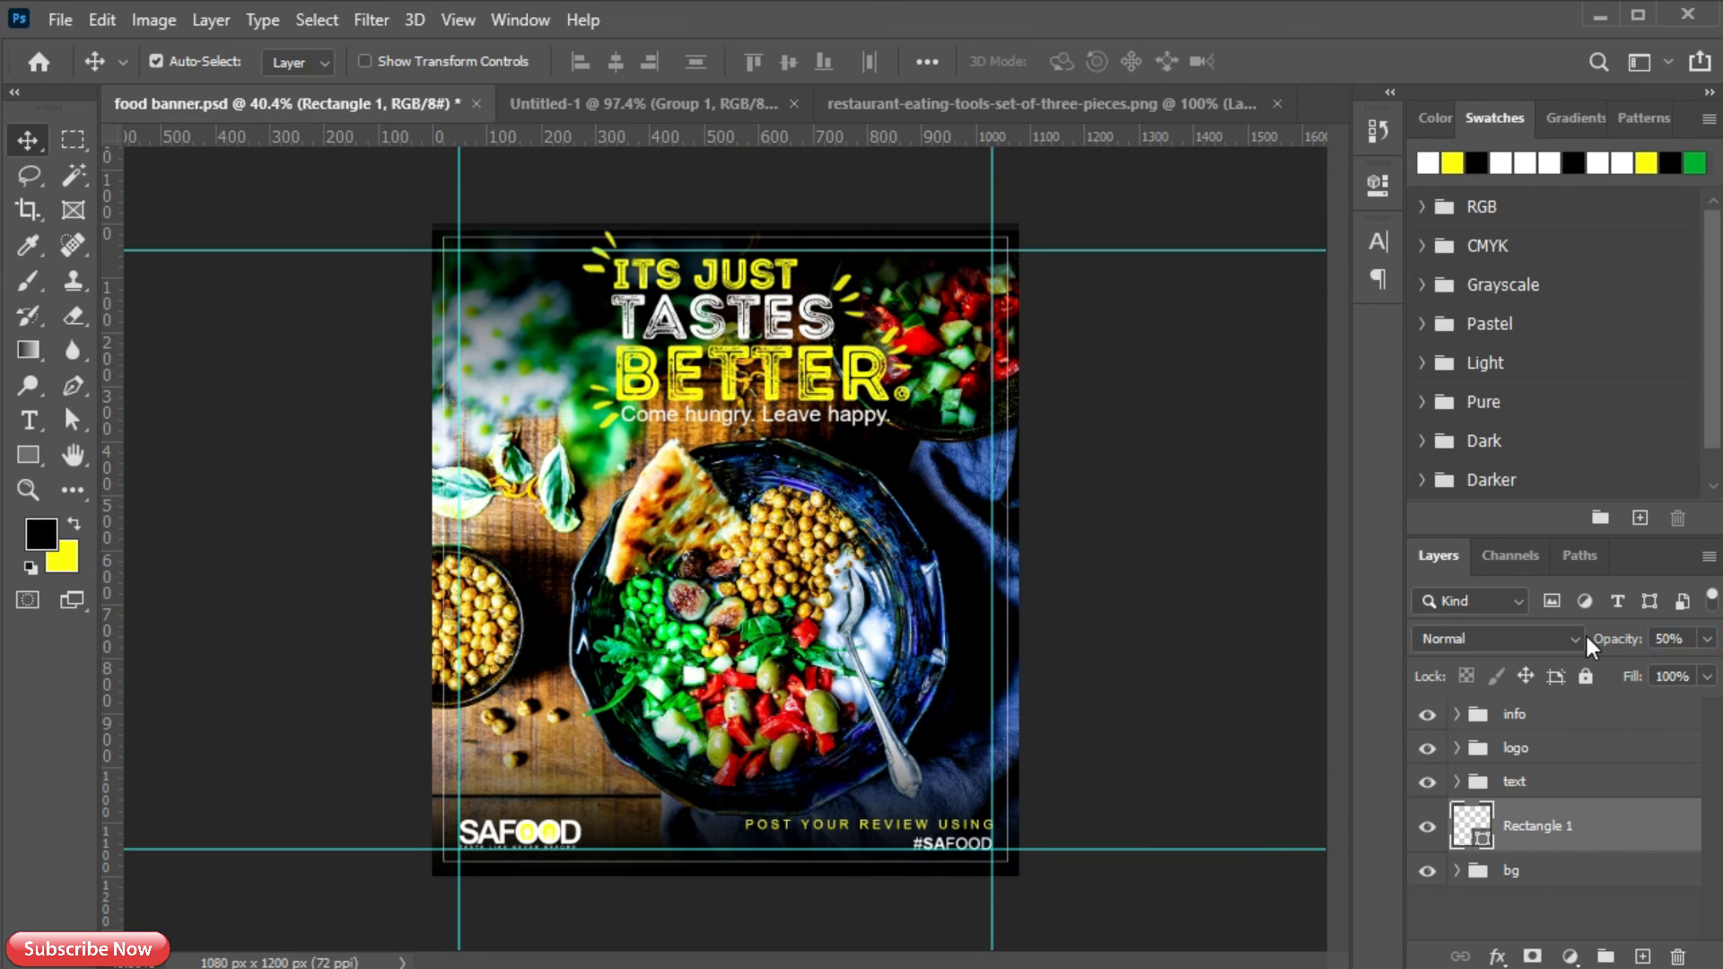
{"action": "left_click_drag", "start_coordinate": [1618, 836], "coordinate": [1622, 875]}
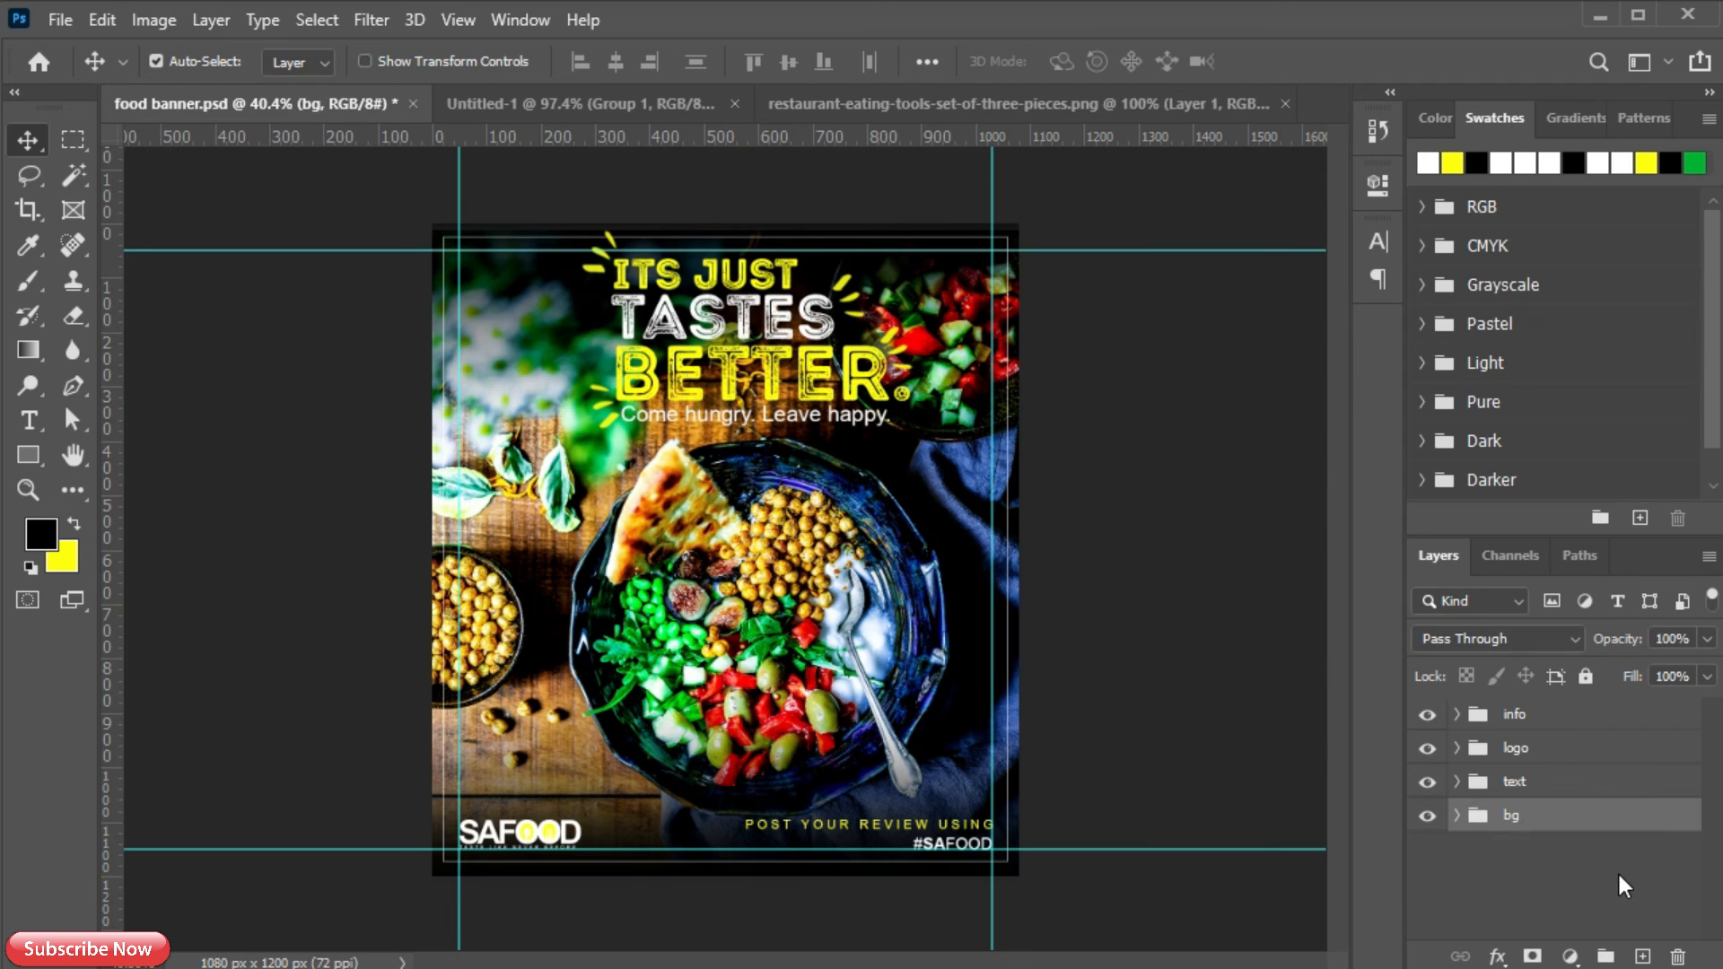
{"action": "left_click", "coordinate": [1185, 423]}
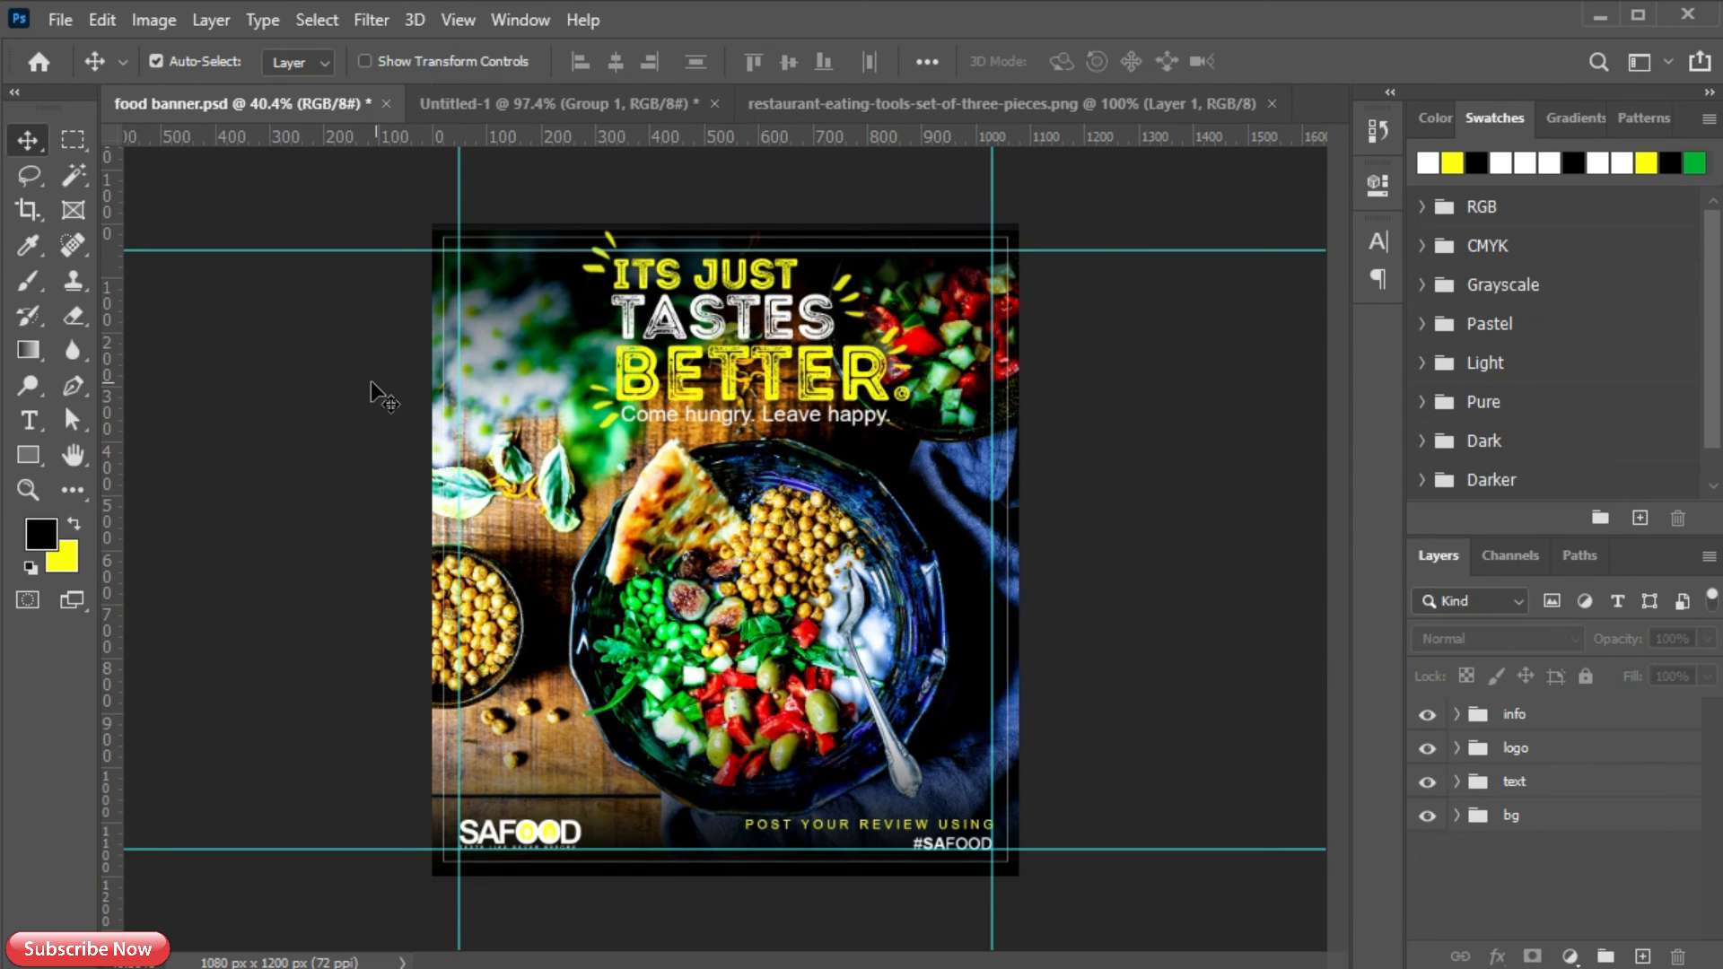
- Draw a white rectangle of about 313 x 300 px over the food bowl and remove its stroke
{"action": "left_click", "coordinate": [33, 455]}
{"action": "left_click_drag", "start_coordinate": [564, 489], "coordinate": [734, 651]}
{"action": "left_click", "coordinate": [1031, 338]}
{"action": "left_click", "coordinate": [1012, 396]}
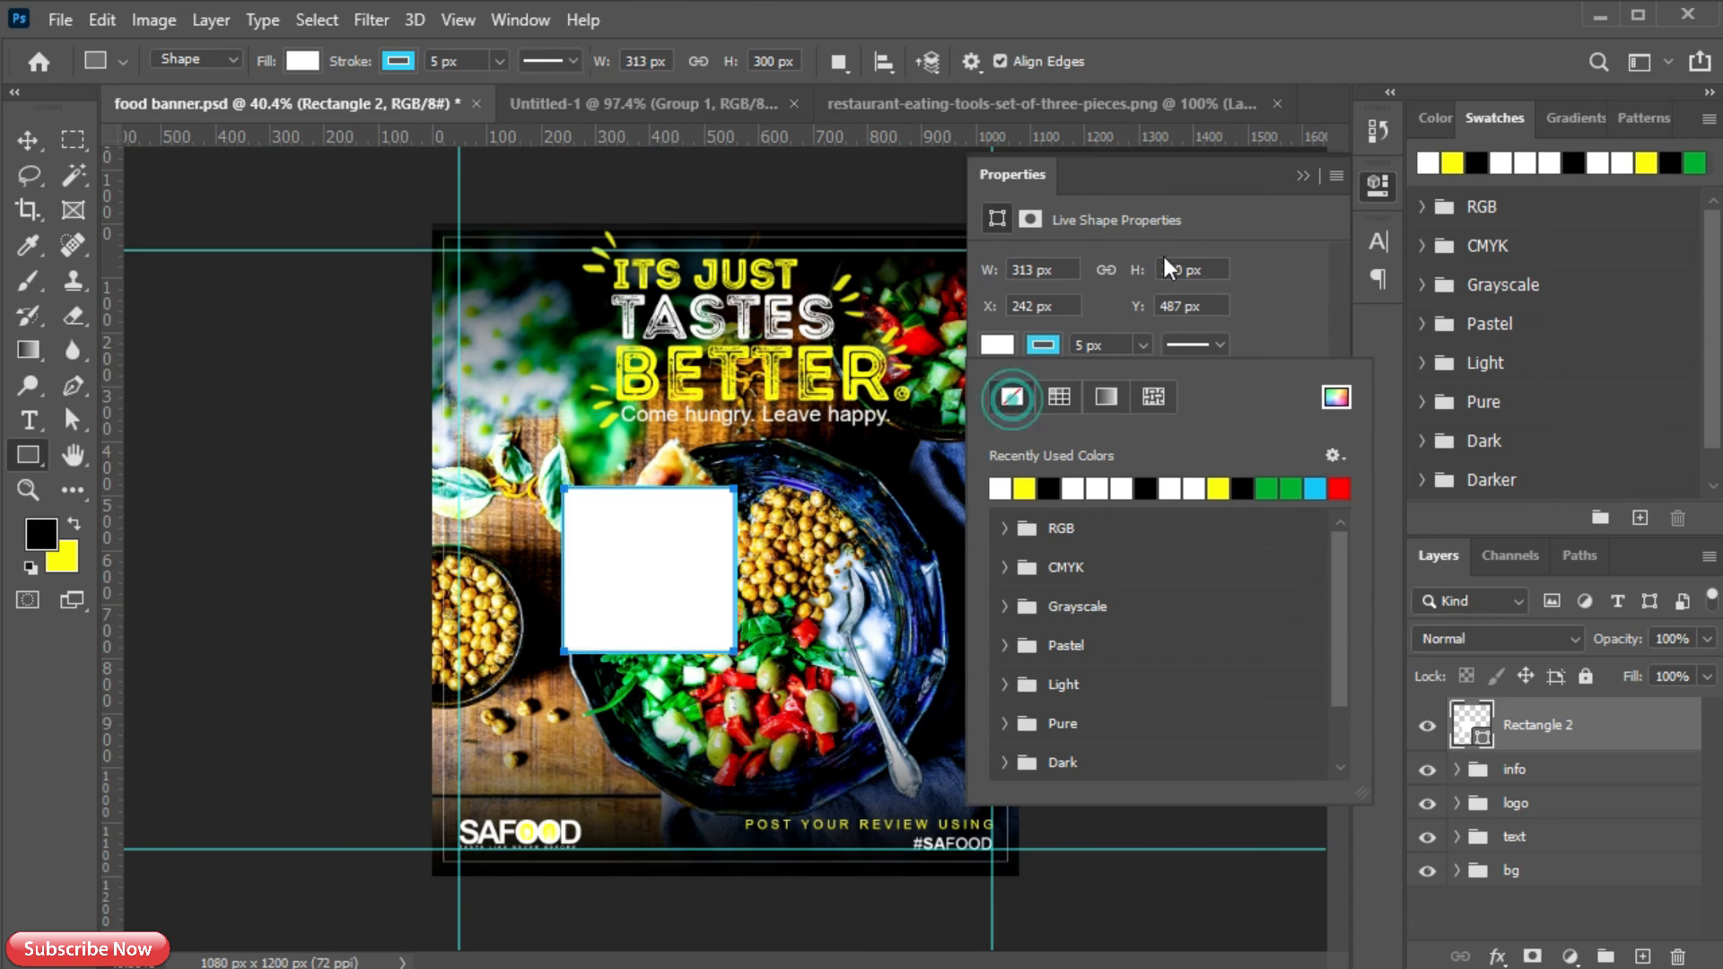
{"action": "left_click", "coordinate": [1298, 176]}
- Scale the white rectangle to about 125%, rotate it about -40° and place it diagonally across the banner's upper-right corner
{"action": "key", "text": "v"}
{"action": "left_click_drag", "start_coordinate": [645, 612], "coordinate": [1001, 332]}
{"action": "key", "text": "ctrl+t"}
{"action": "left_click_drag", "start_coordinate": [1106, 377], "coordinate": [1096, 239]}
{"action": "left_click_drag", "start_coordinate": [1015, 301], "coordinate": [1026, 270]}
{"action": "left_click_drag", "start_coordinate": [1176, 287], "coordinate": [1158, 259]}
{"action": "left_click_drag", "start_coordinate": [1074, 307], "coordinate": [1046, 263]}
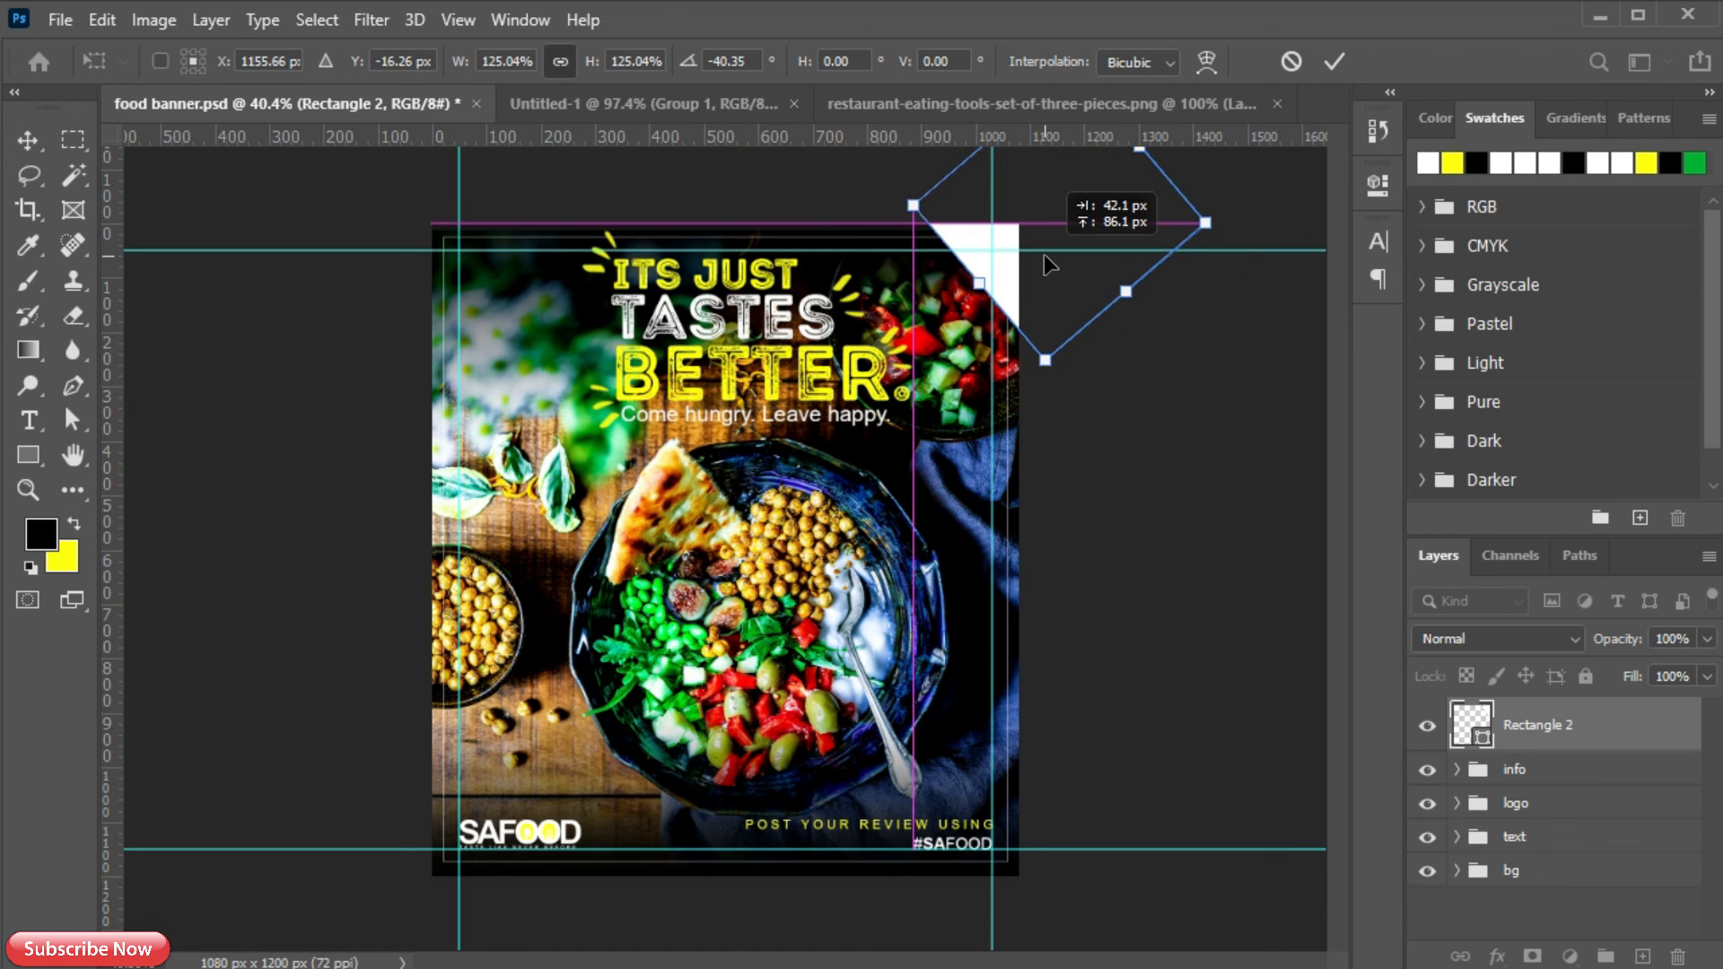
{"action": "left_click", "coordinate": [1334, 61]}
{"action": "left_click_drag", "start_coordinate": [1009, 279], "coordinate": [1012, 269]}
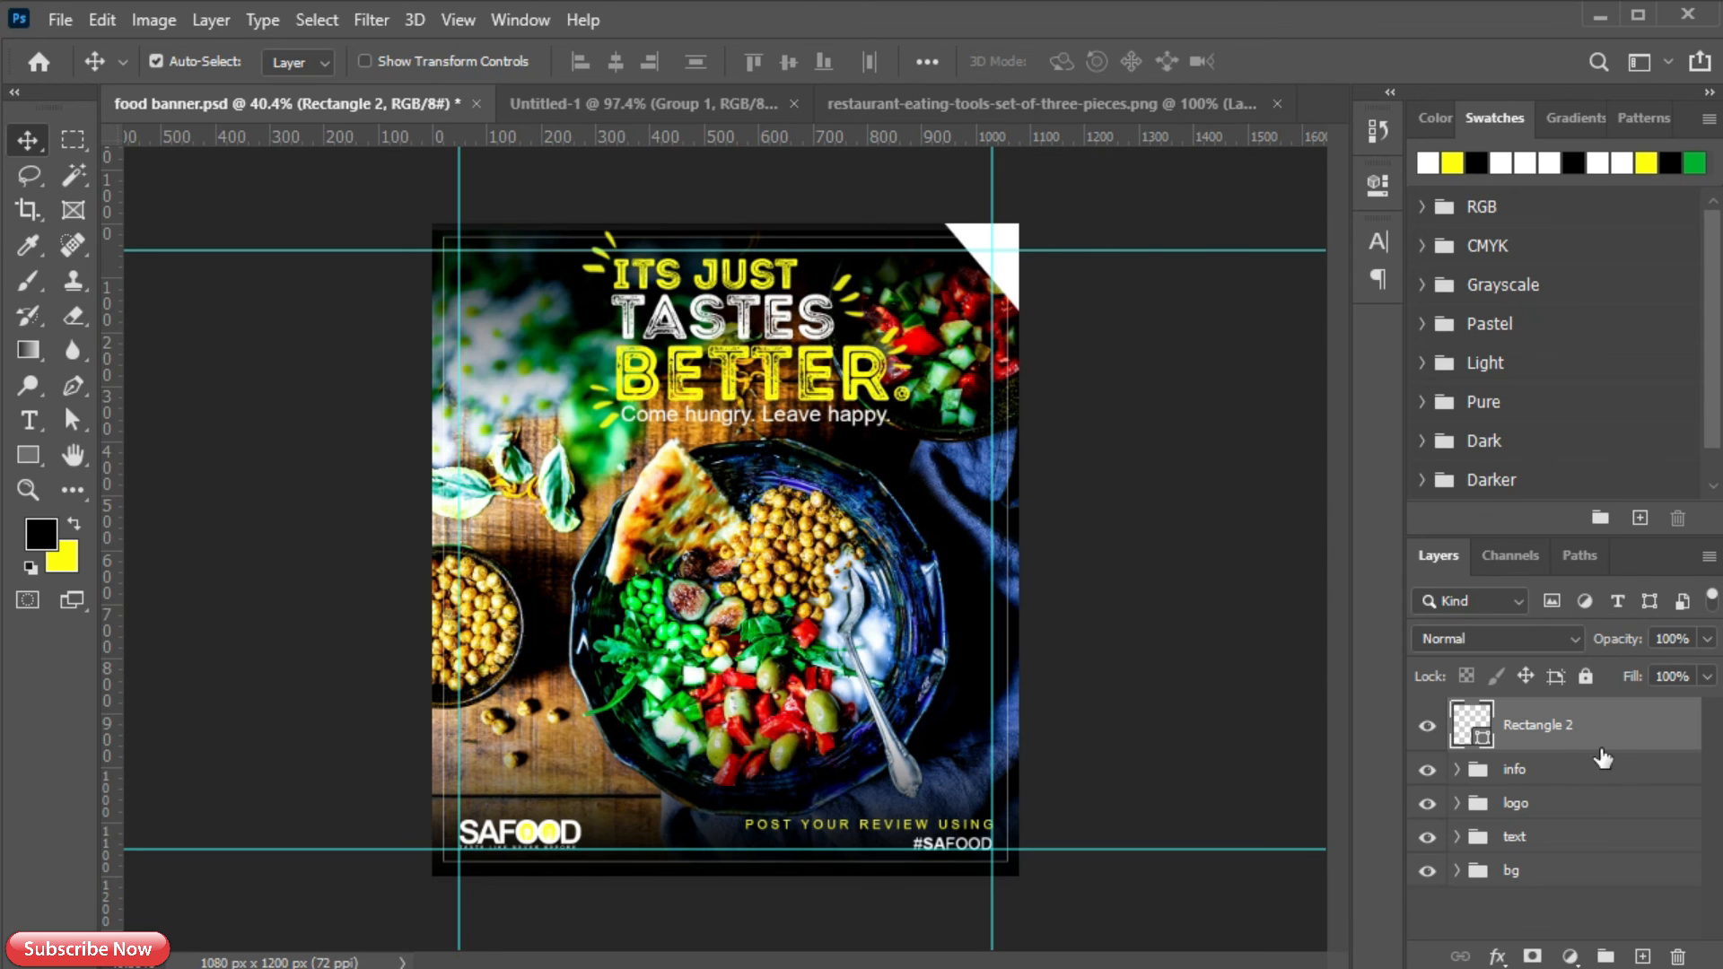
- Move the white corner rectangle's layer into the bg group and hide the guides
{"action": "left_click_drag", "start_coordinate": [1608, 744], "coordinate": [1570, 854]}
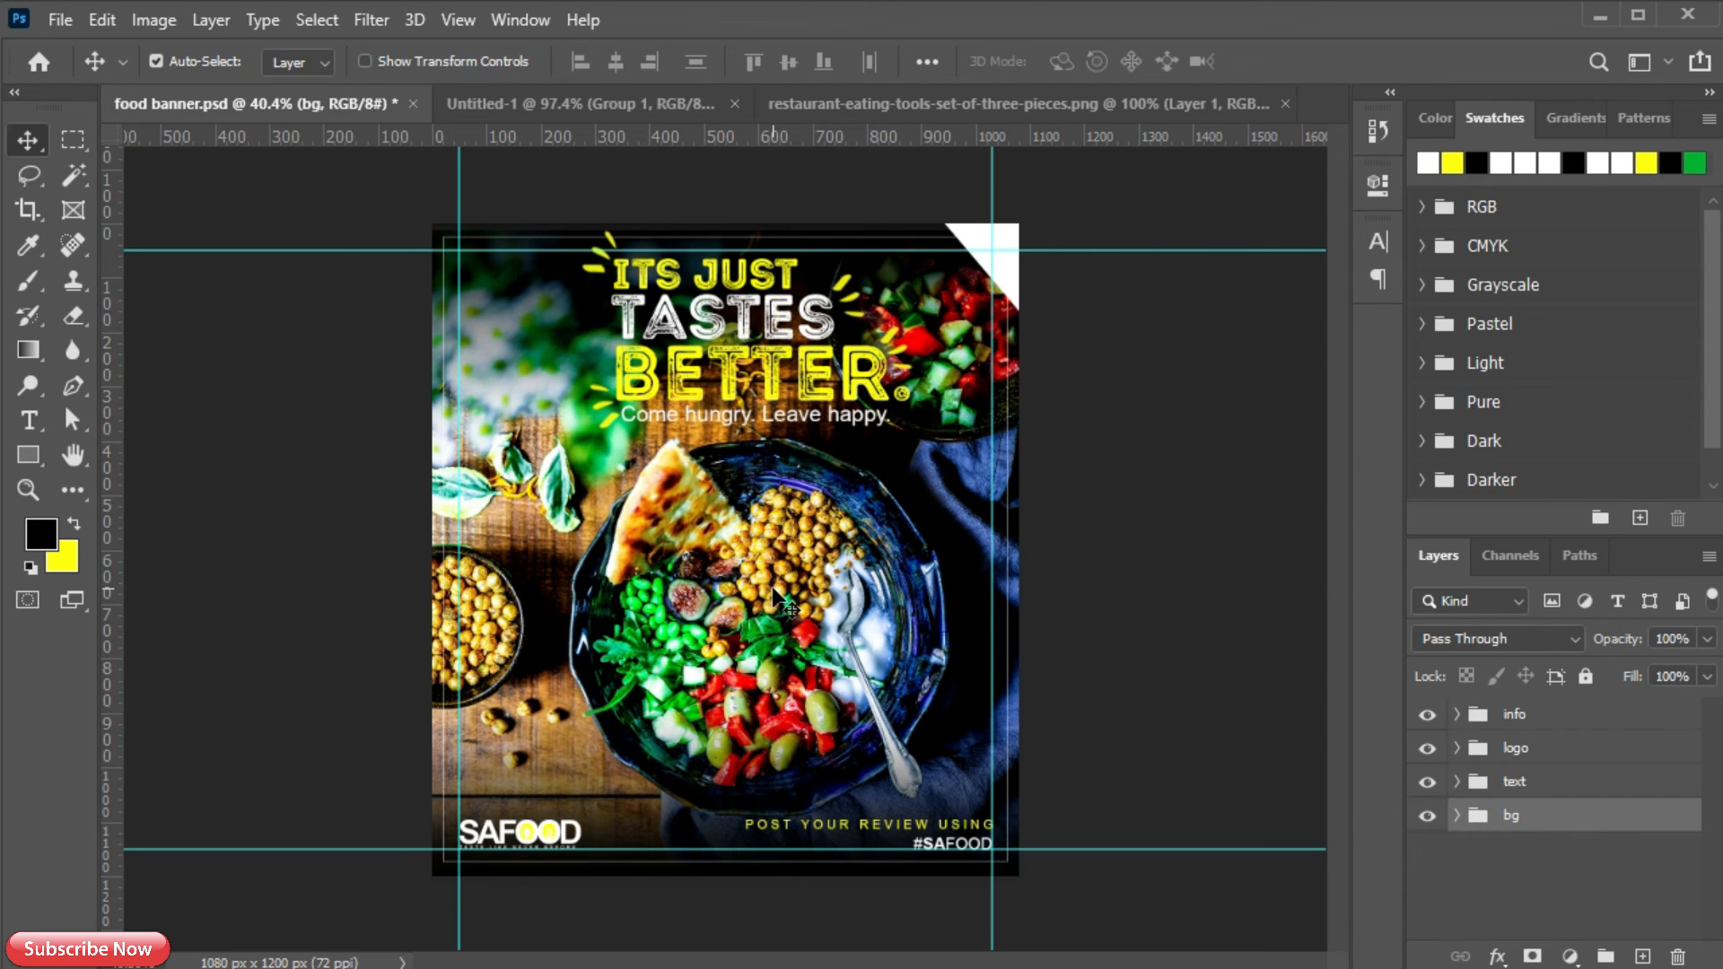
{"action": "key", "text": "ctrl+semicolon"}
{"action": "scroll", "coordinate": [835, 574], "scroll_direction": "up", "scroll_amount": 3}
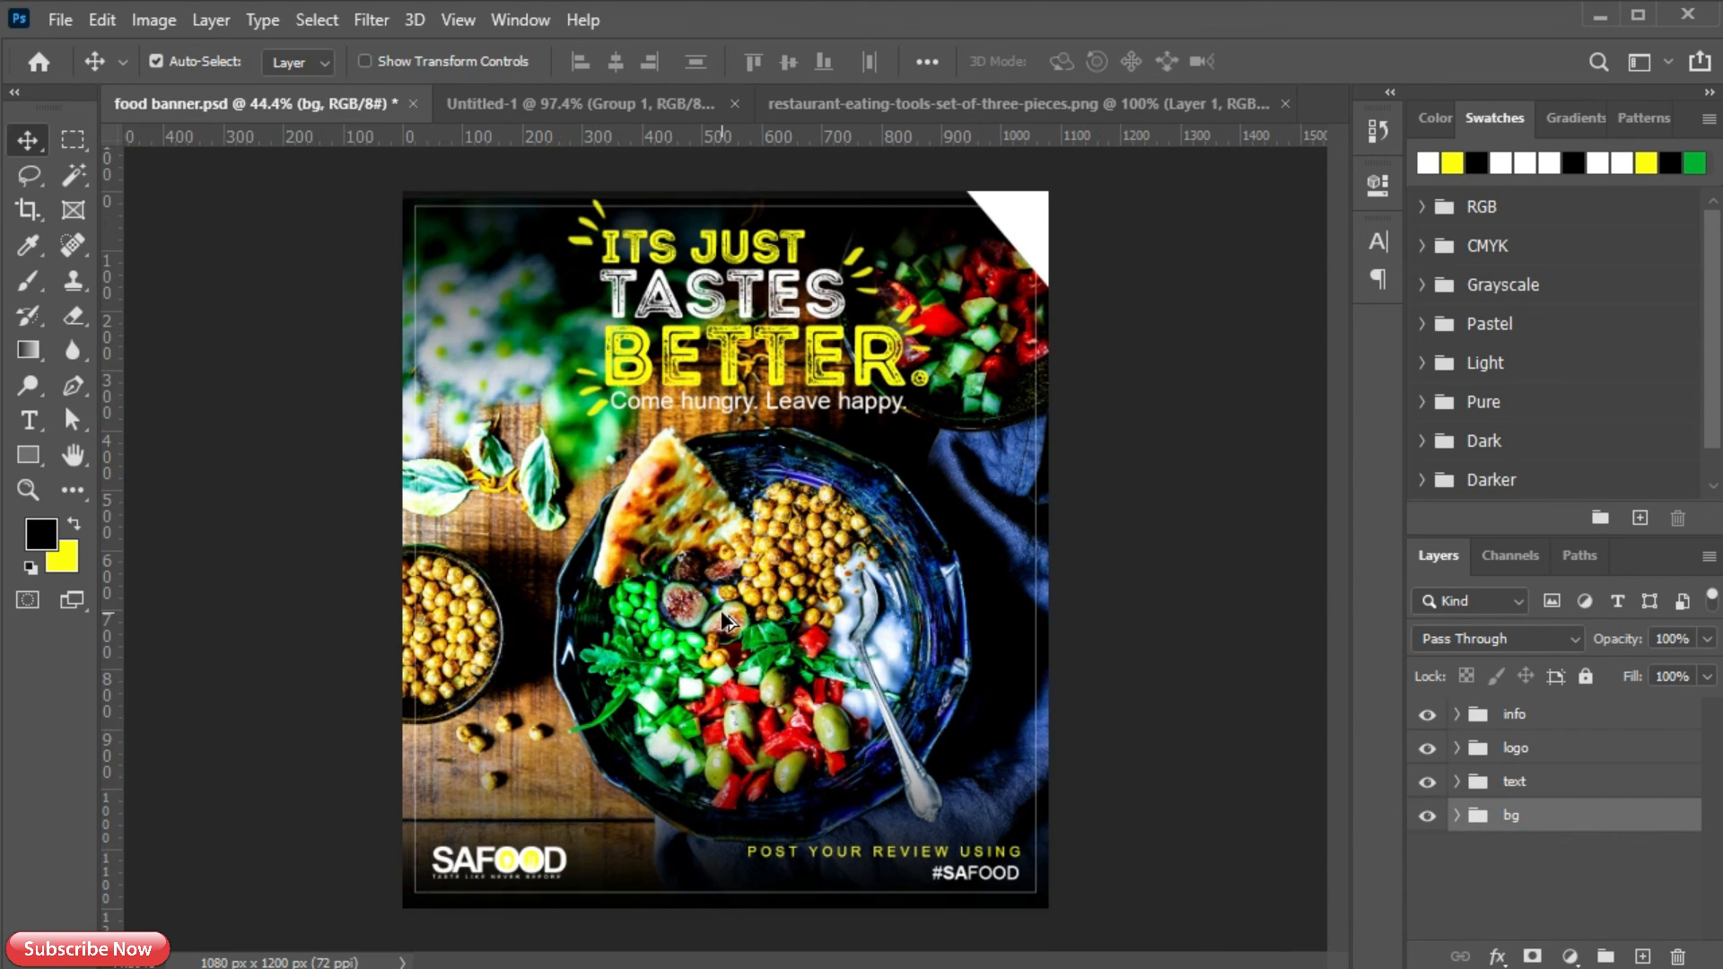
{"action": "scroll", "coordinate": [725, 617], "scroll_direction": "down", "scroll_amount": 1}
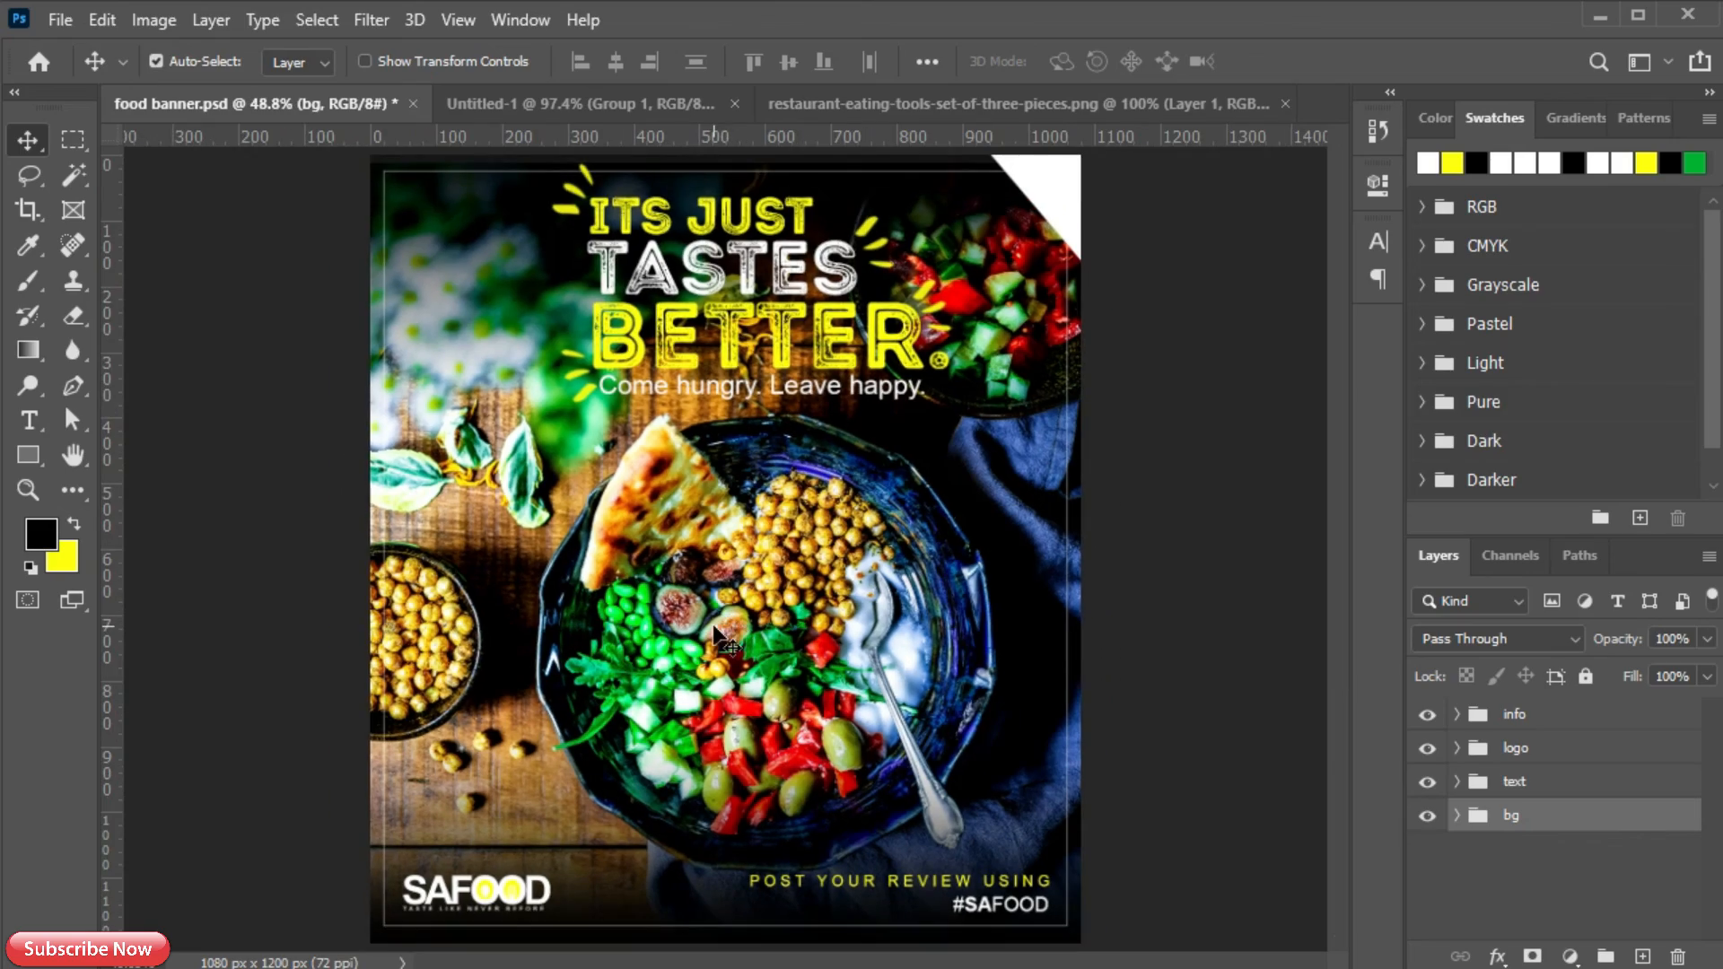